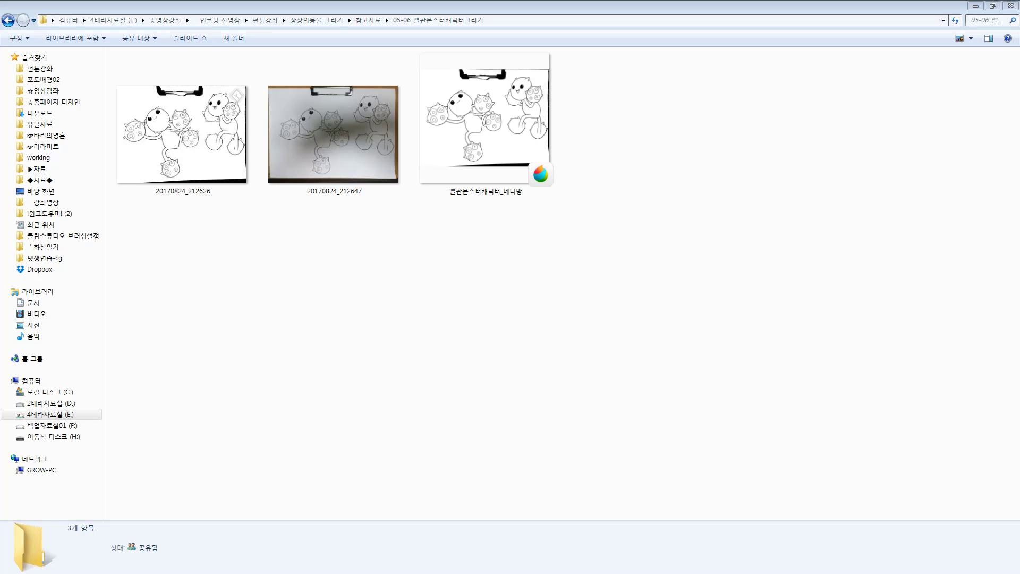
Step: Open the 빨판몬스터캐릭터_메디방 drawing in MediBang Paint Pro and close the startup advertisement and cloud service windows
left_click(518, 130)
left_click(473, 249)
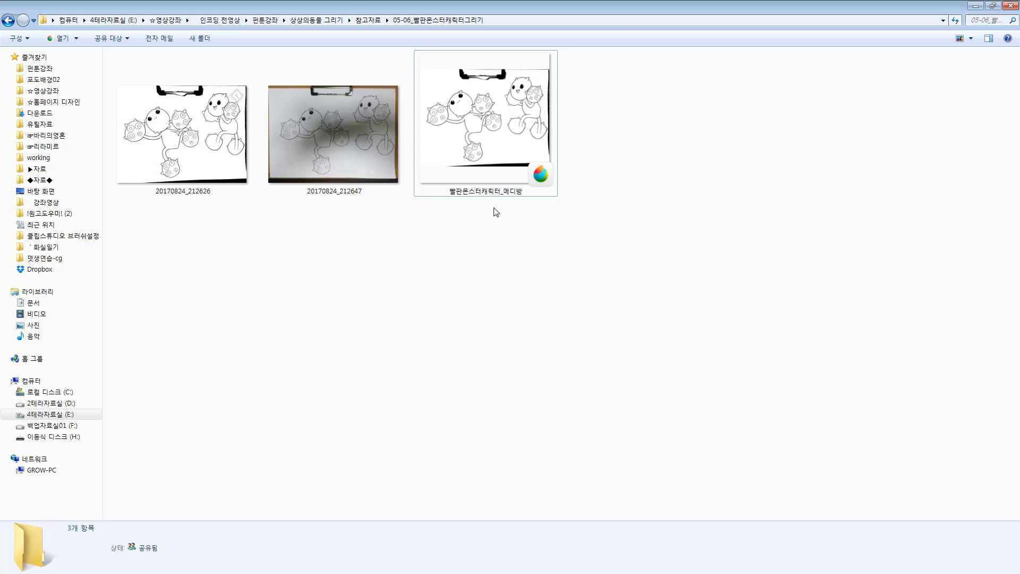
left_click_drag(641, 97, 520, 123)
double_click(532, 114)
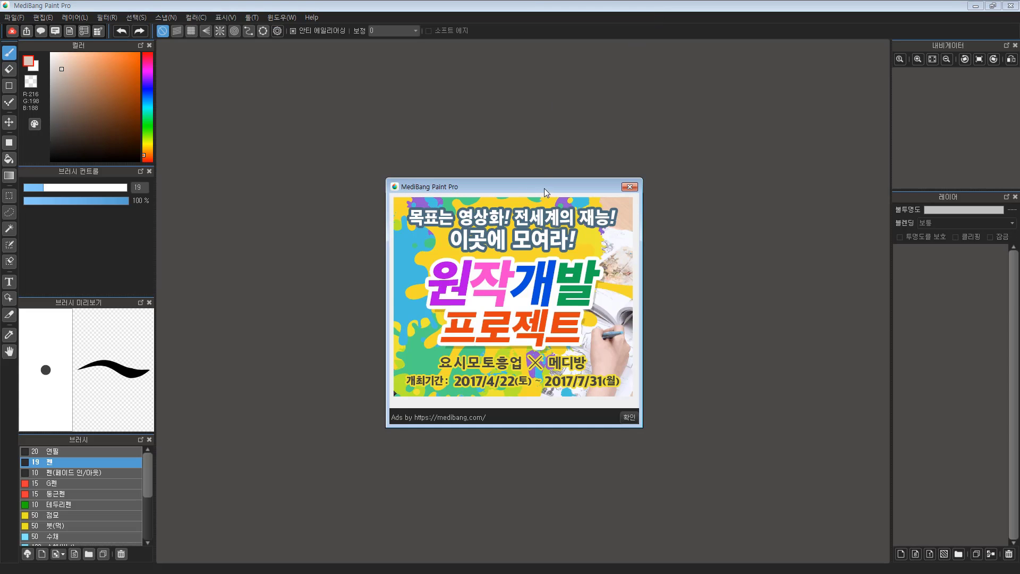
left_click(631, 417)
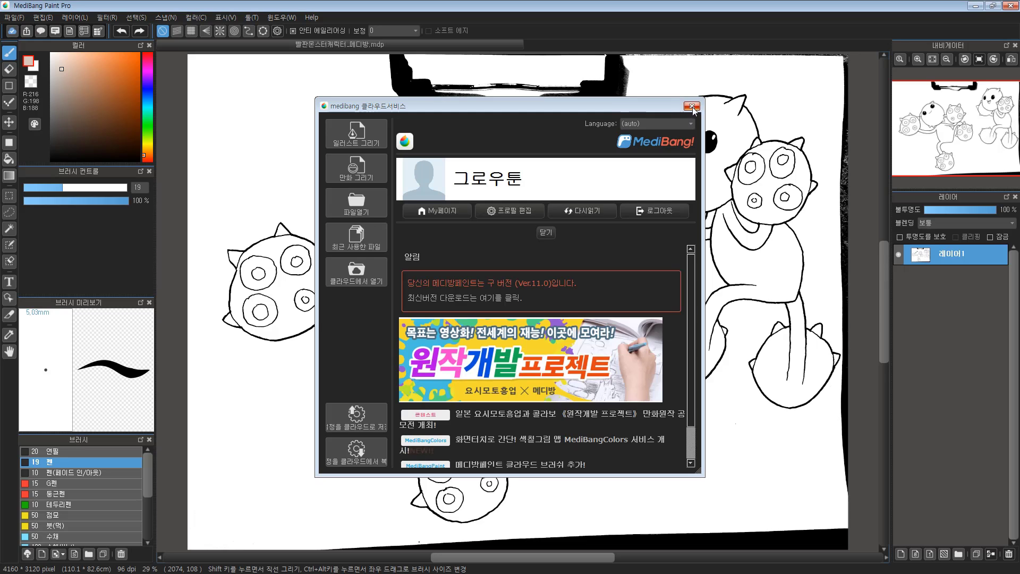
left_click(691, 107)
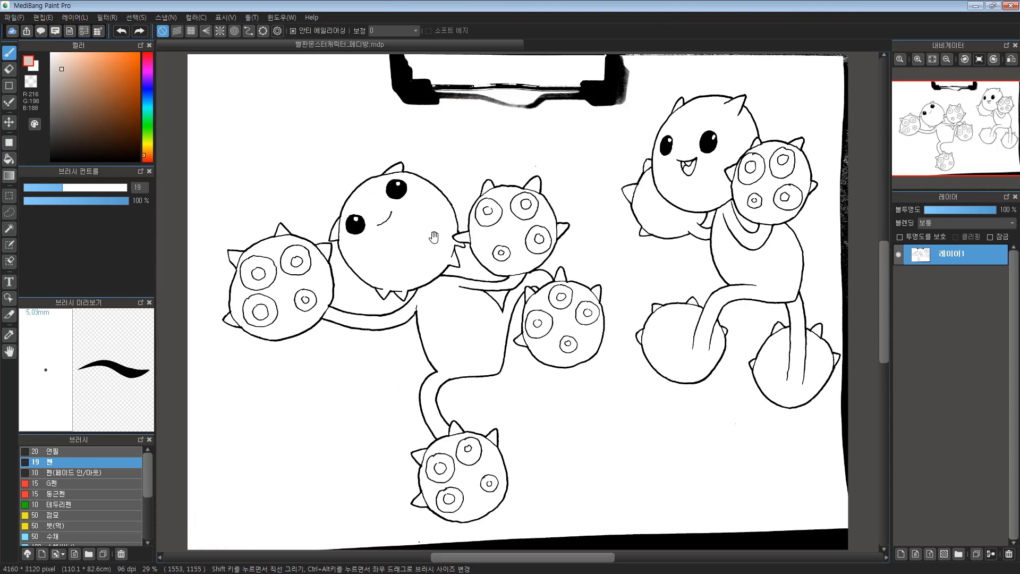
left_click_drag(433, 238, 438, 268)
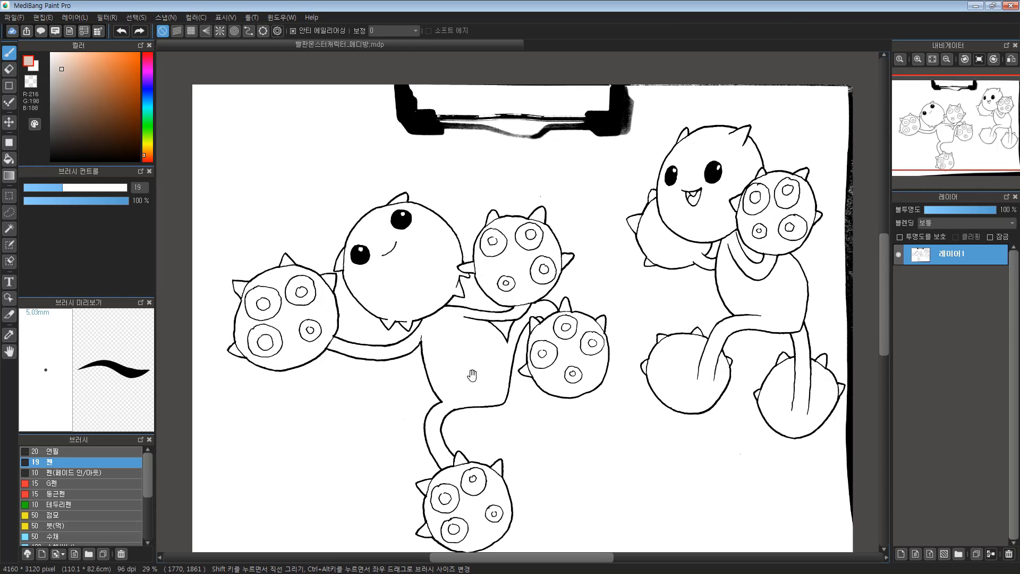
left_click_drag(401, 457, 390, 440)
left_click_drag(583, 439, 528, 387)
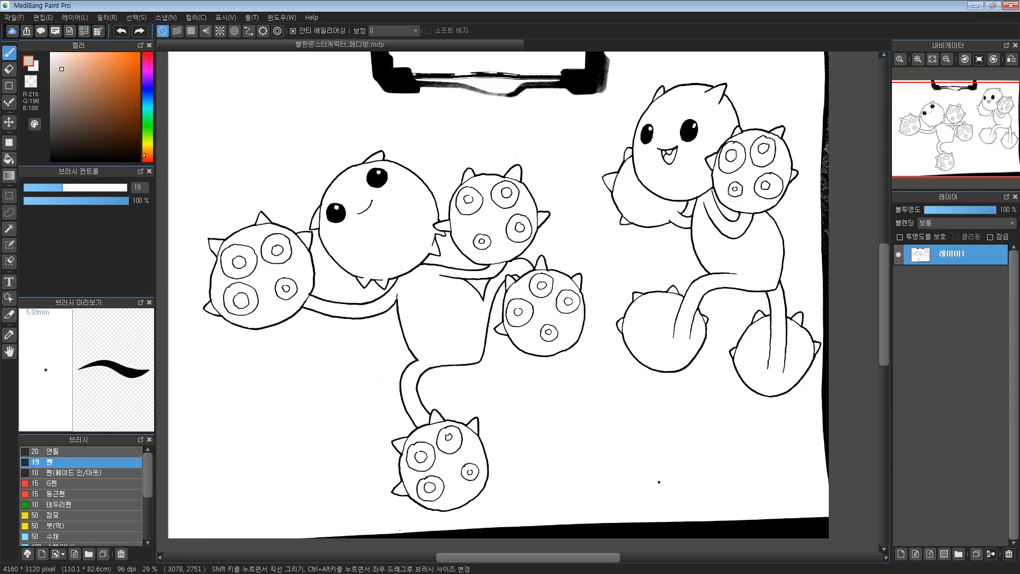
left_click_drag(613, 279, 617, 288)
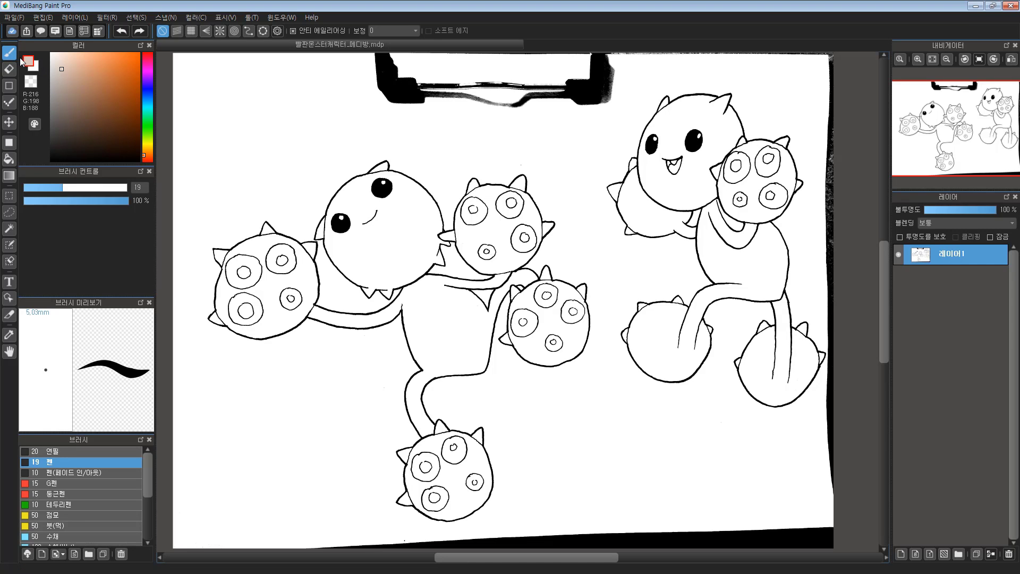
Step: Shrink the brush control and brush preview areas so the brush list shows all of its brushes
scroll(150, 467, "down", 1)
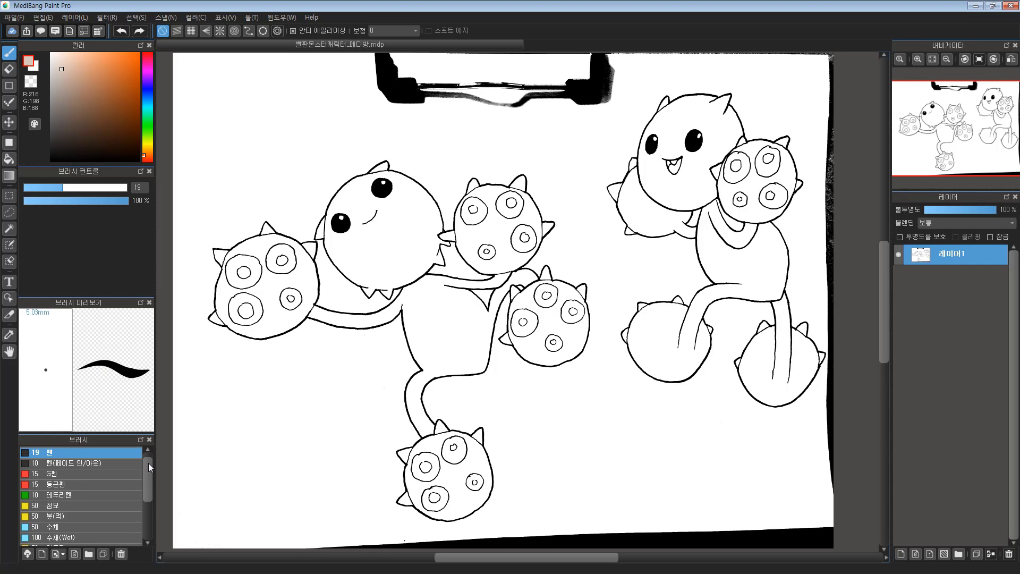
scroll(150, 467, "up", 1)
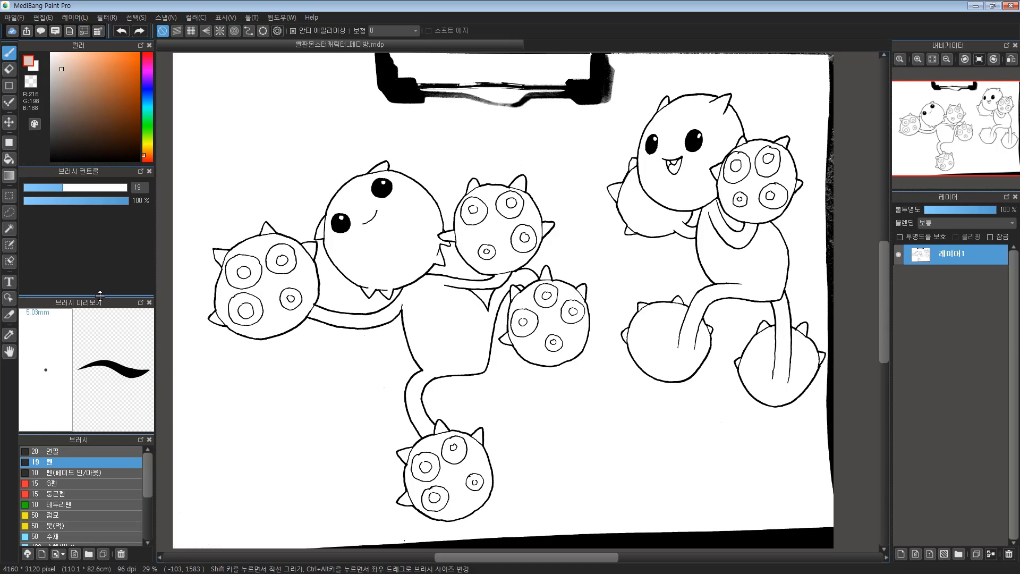
mouse_move(102, 296)
left_mouse_down()
mouse_move(115, 218)
mouse_move(116, 228)
left_mouse_up()
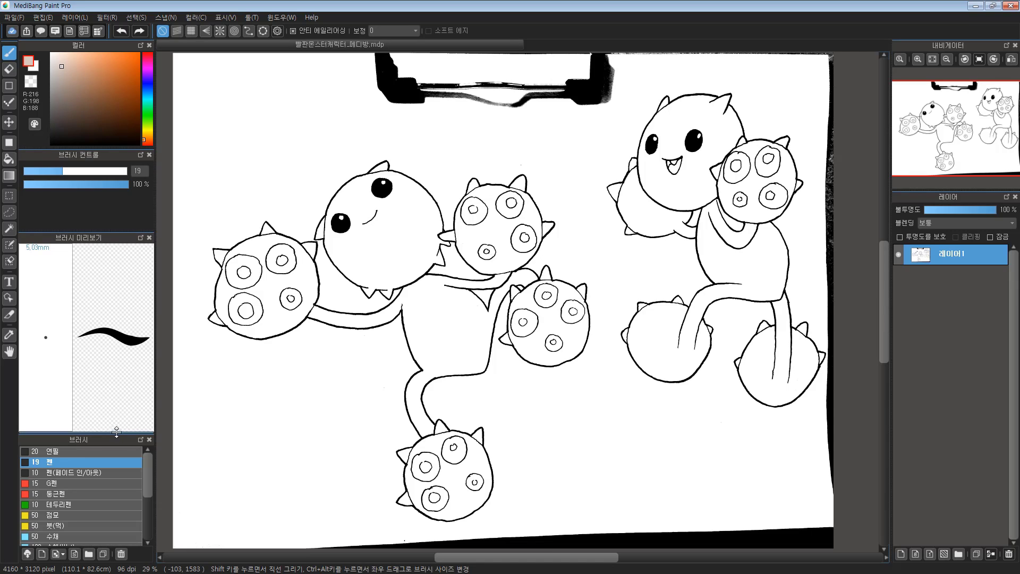
left_click_drag(117, 431, 118, 313)
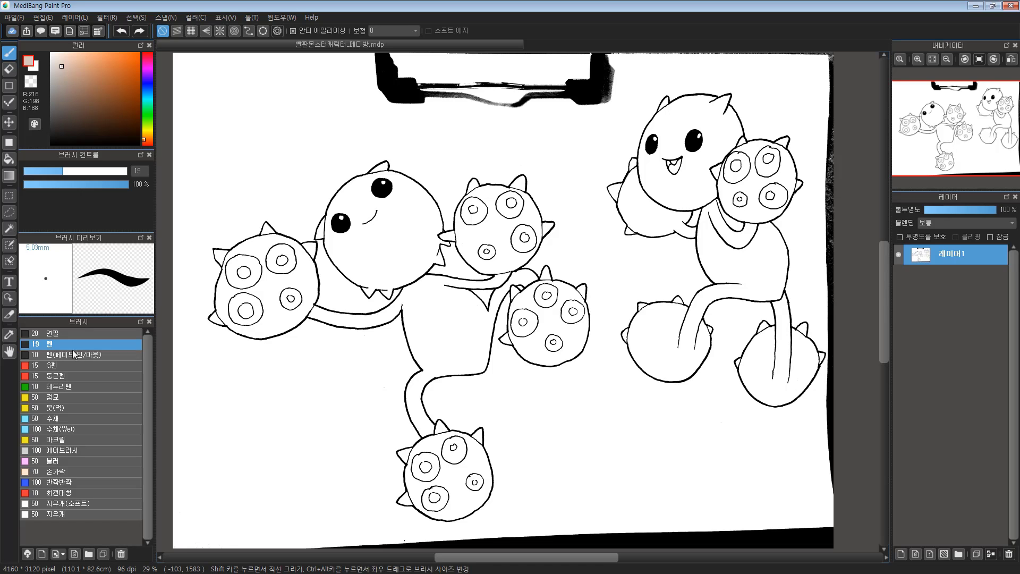
Step: Switch repeatedly between the 연필 (pencil) and 펜 (pen) brushes to compare their strokes, ending on 연필
left_click(87, 334)
left_click(90, 344)
left_click(90, 334)
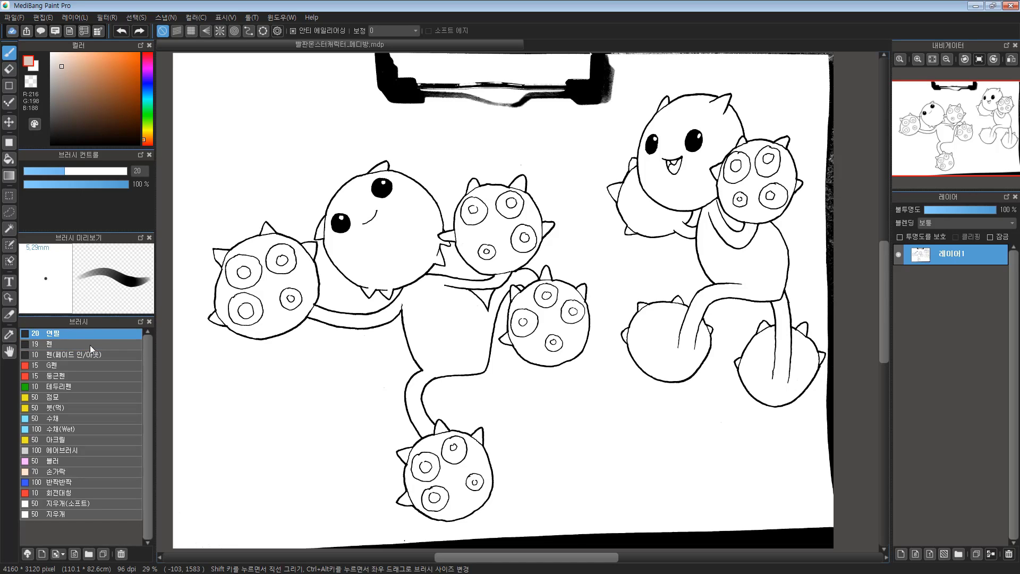
left_click(90, 344)
left_click(95, 335)
left_click(100, 344)
left_click(101, 335)
left_click(103, 344)
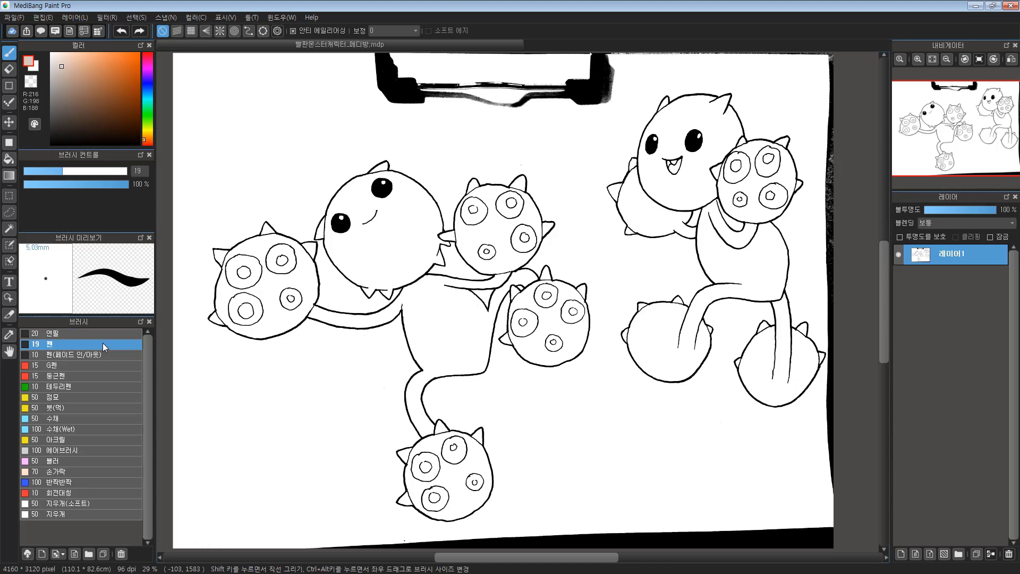
left_click(103, 335)
left_click(103, 343)
left_click(105, 334)
left_click(106, 342)
left_click(108, 335)
left_click(109, 344)
left_click(109, 335)
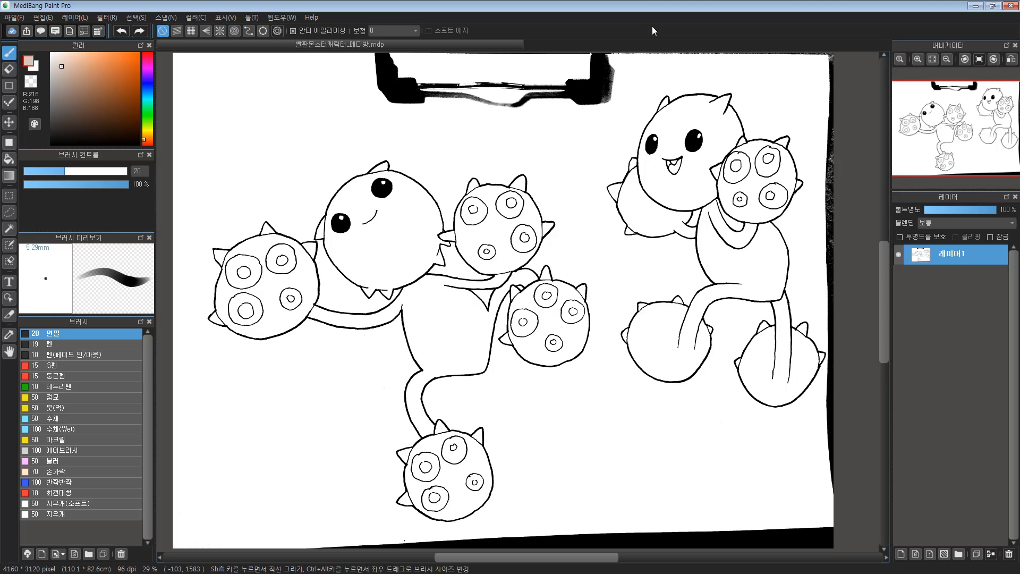
Step: Make a rectangular selection over the left monster's face
left_click(9, 69)
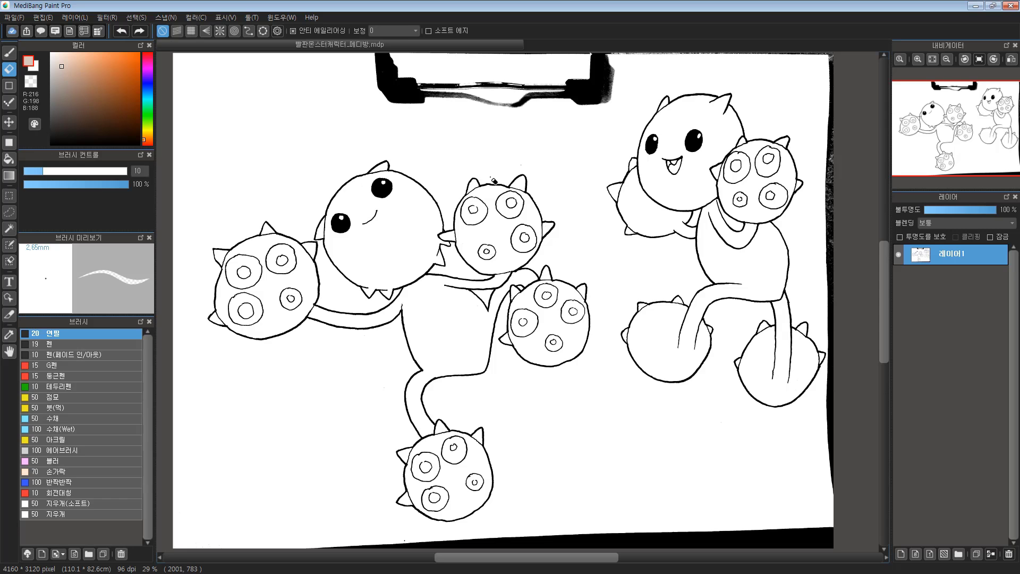
left_click(9, 196)
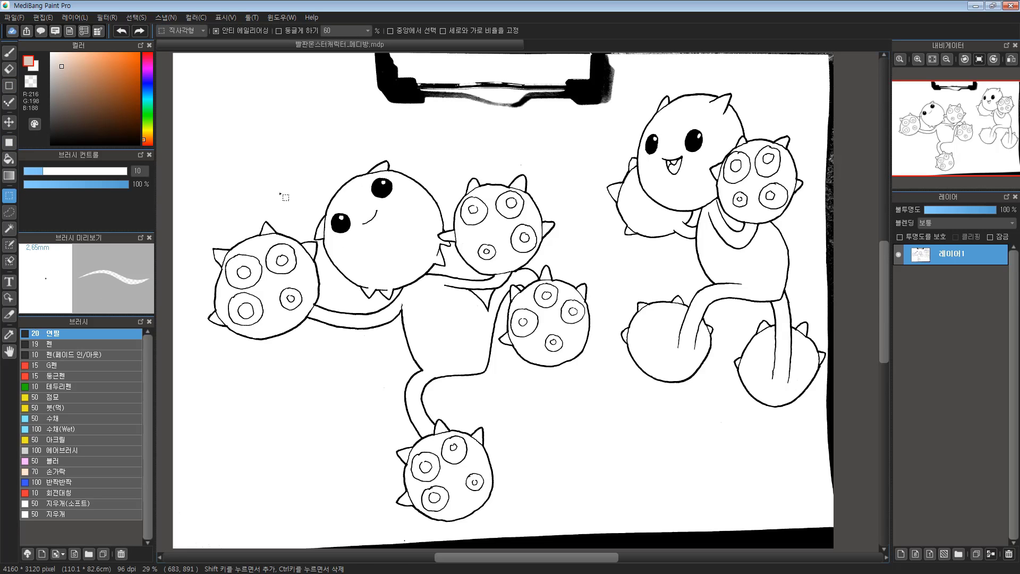
mouse_move(270, 168)
left_mouse_down()
mouse_move(383, 269)
mouse_move(336, 188)
left_mouse_up()
Step: Try several freehand Lasso selections around the left monster's head, clearing the selection after each attempt
left_click(9, 212)
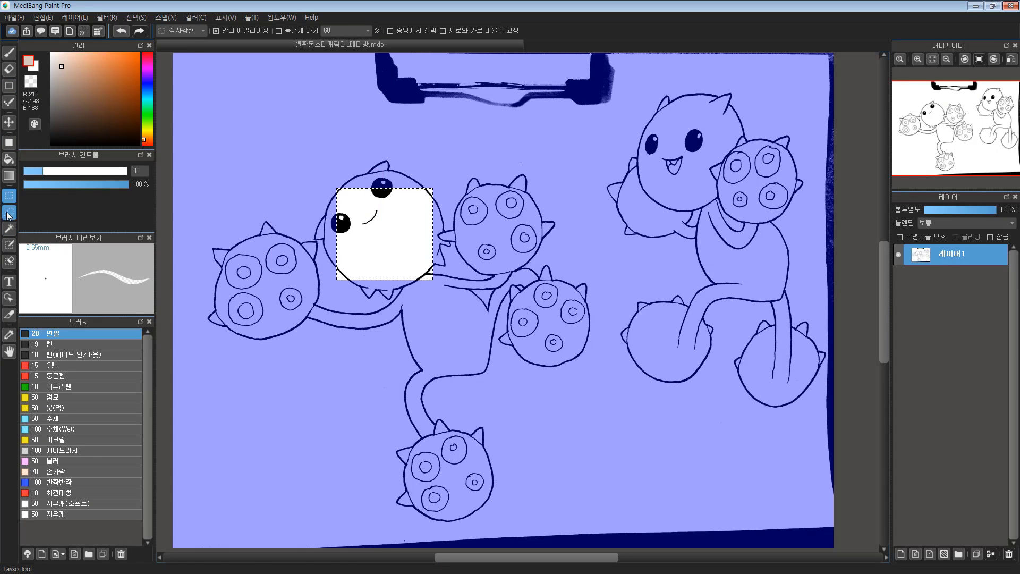
mouse_move(356, 139)
left_mouse_down()
mouse_move(298, 175)
mouse_move(425, 154)
mouse_move(478, 340)
mouse_move(509, 183)
left_mouse_up()
mouse_move(505, 122)
left_mouse_down()
mouse_move(591, 193)
mouse_move(512, 120)
left_mouse_up()
mouse_move(322, 261)
left_mouse_down()
mouse_move(474, 384)
mouse_move(326, 210)
left_mouse_up()
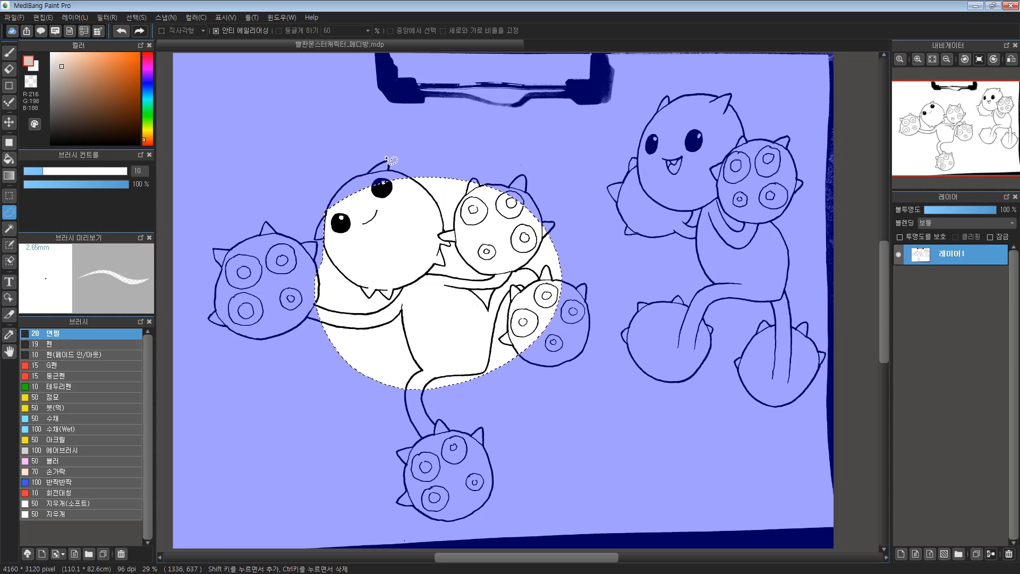
left_click(431, 157)
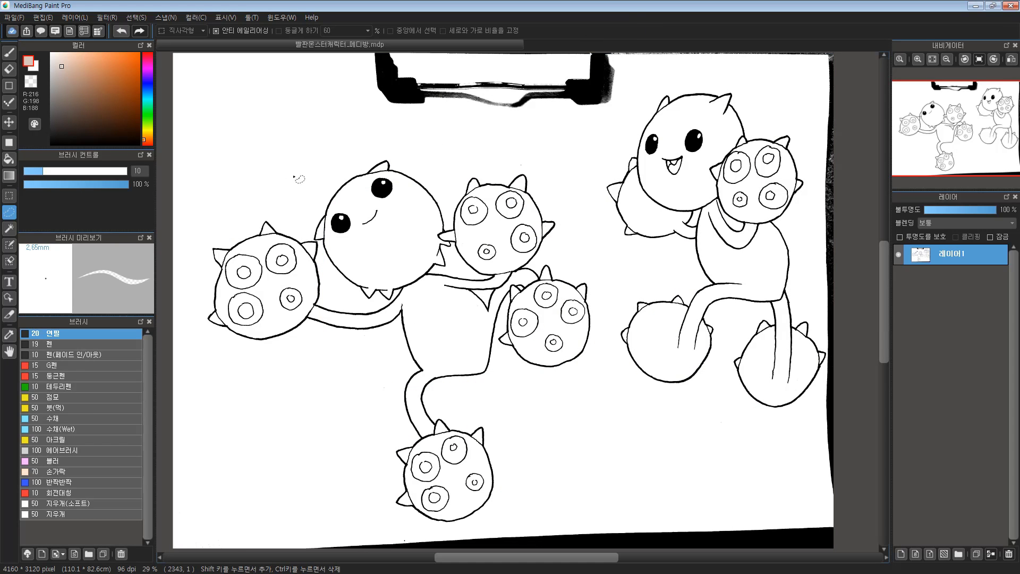
mouse_move(323, 166)
left_mouse_down()
mouse_move(331, 366)
mouse_move(423, 159)
mouse_move(390, 147)
left_mouse_up()
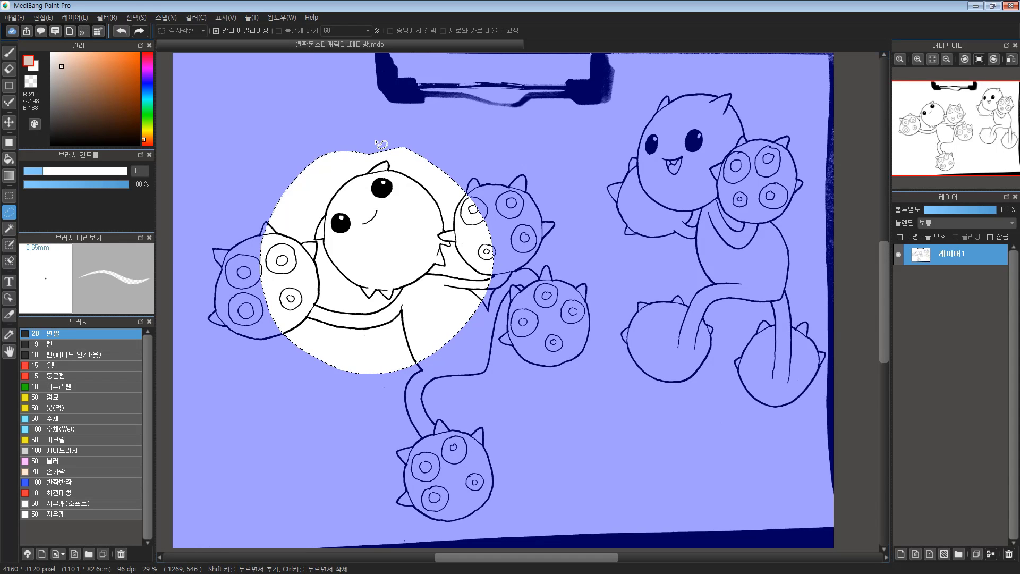
key("ctrl+d")
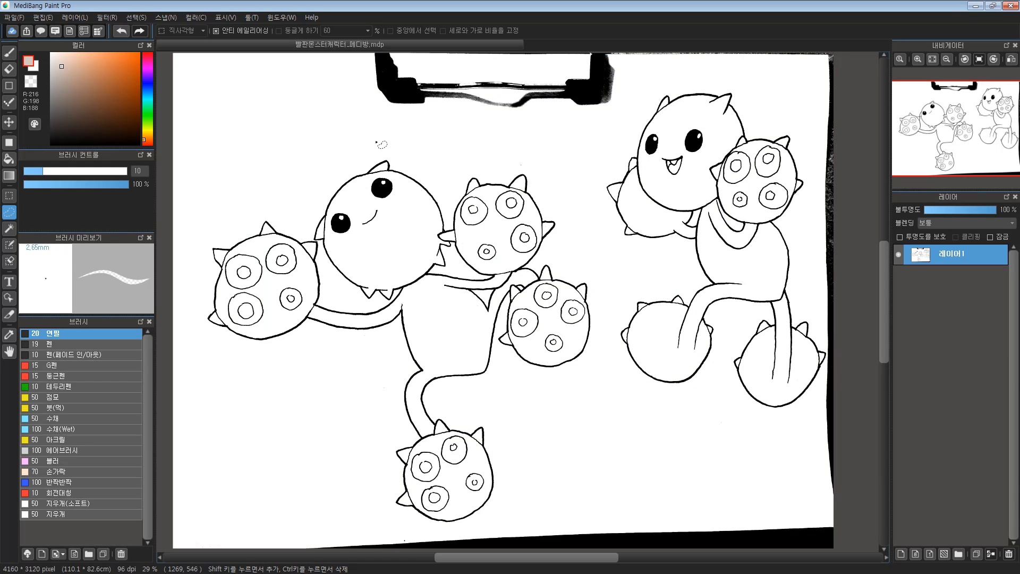
mouse_move(381, 144)
left_mouse_down()
mouse_move(467, 180)
mouse_move(393, 149)
left_mouse_up()
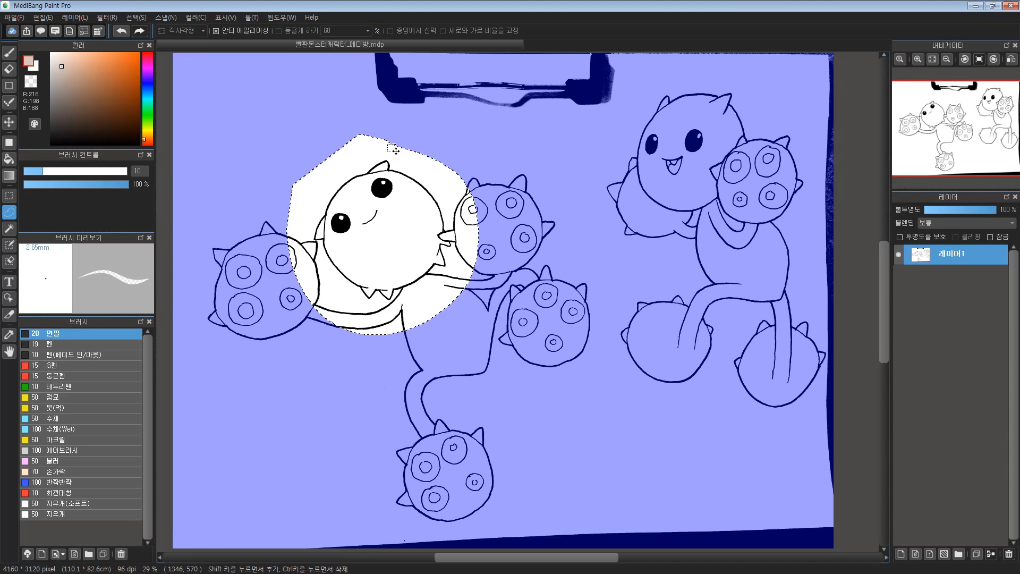
key("ctrl+d")
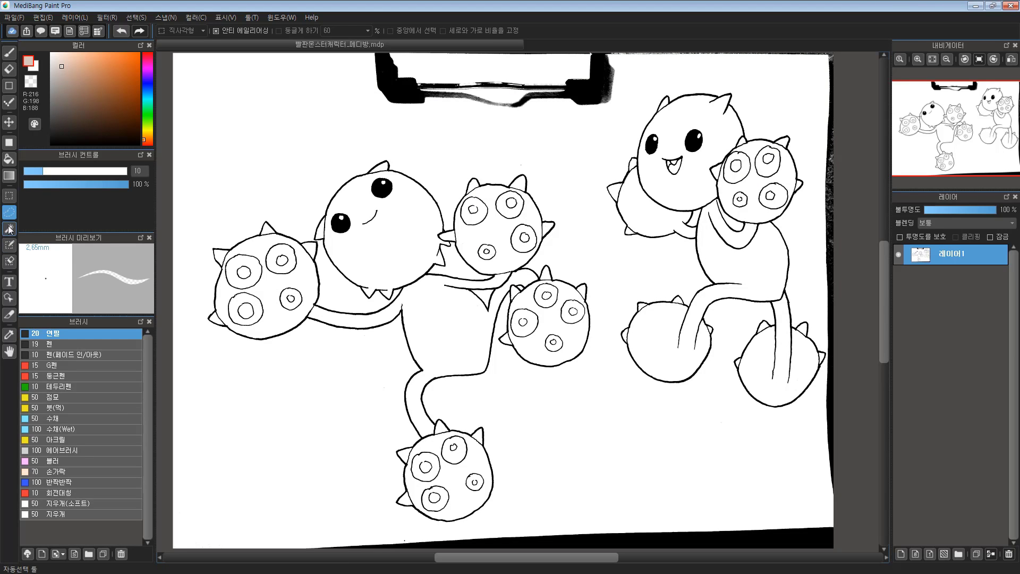
Step: Bucket-fill the left monster's head with a tan orange (R 213, G 153, B 117) and undo the fill
left_click(9, 195)
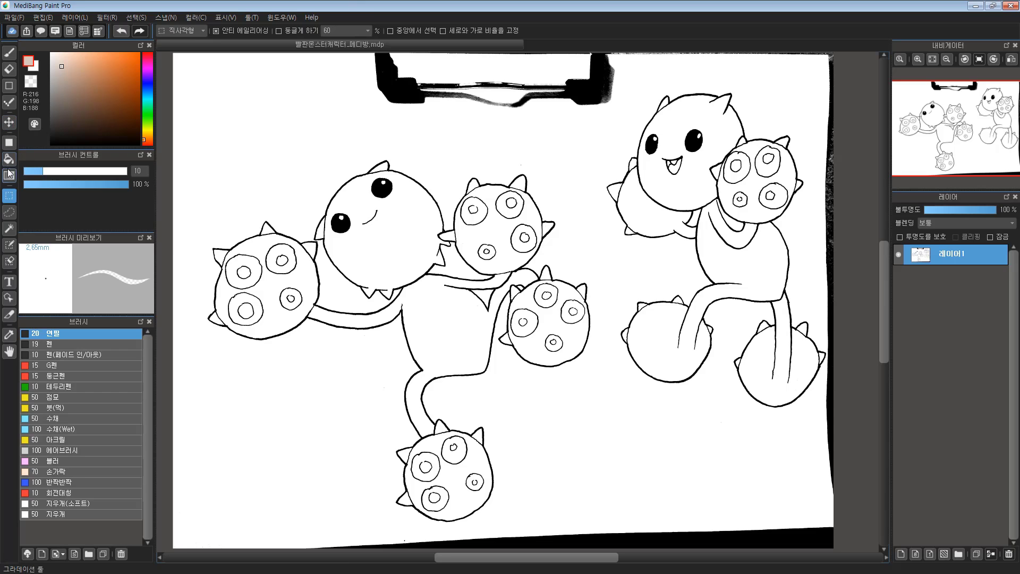
left_click(8, 158)
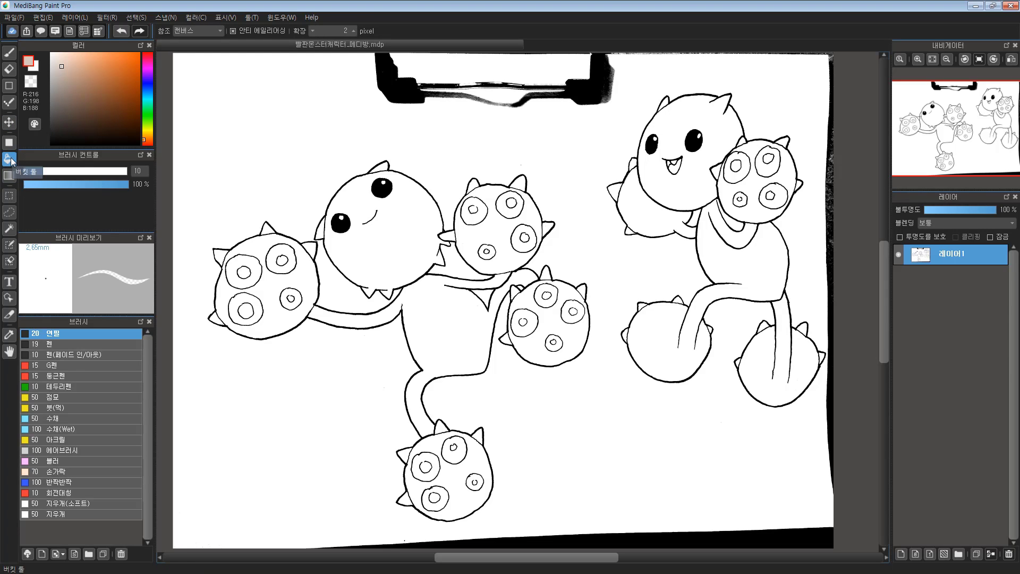
left_click(90, 67)
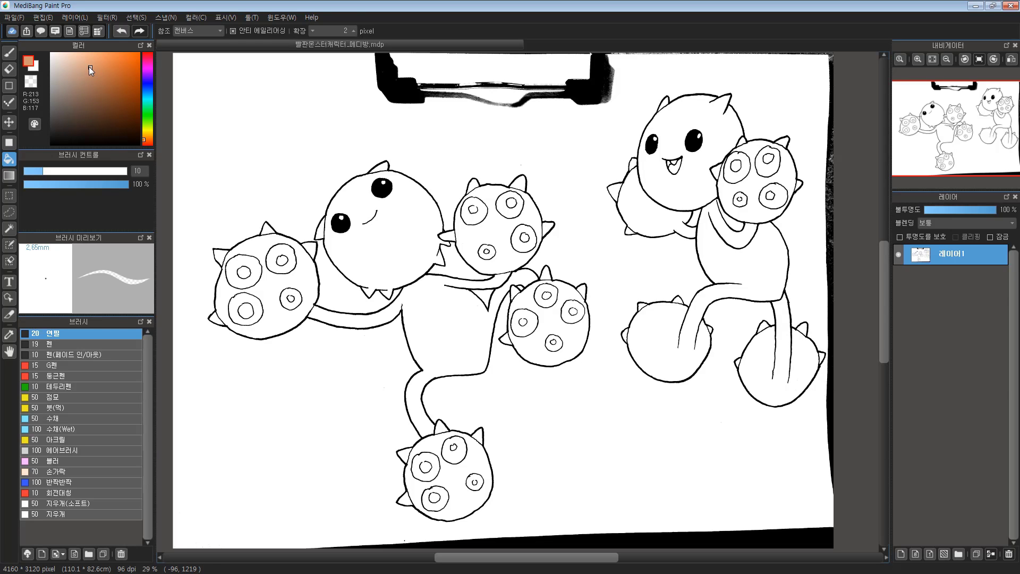
left_click(386, 226)
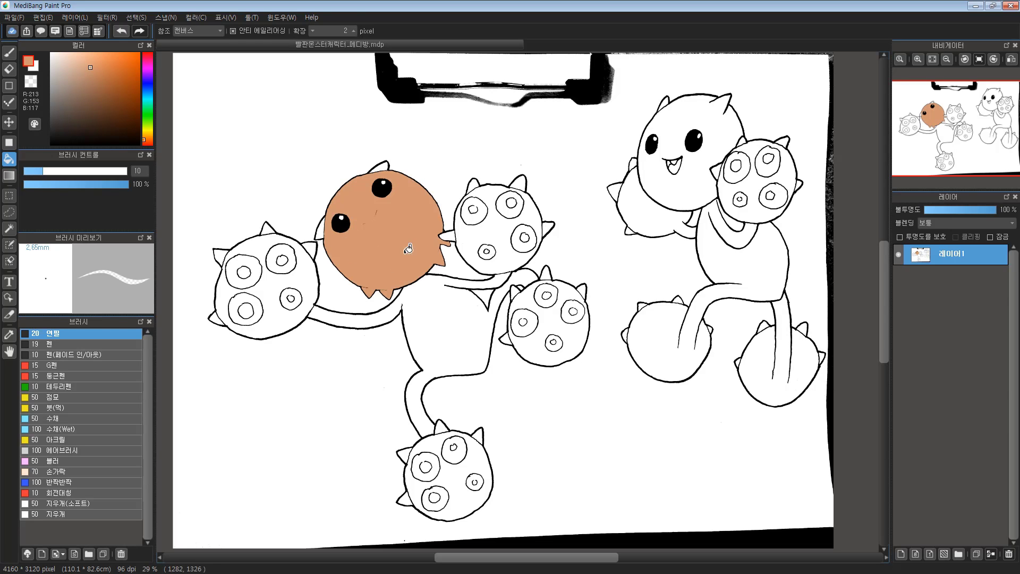
key("ctrl+z")
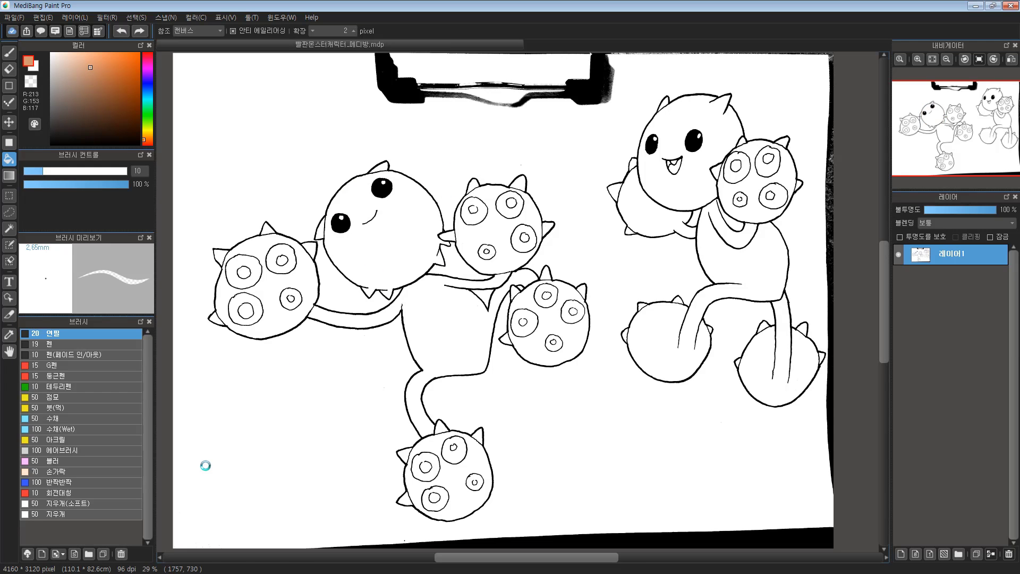
Step: Try the bucket fill on the white background and inside the clipboard clip, undoing each fill
left_click(206, 466)
key("ctrl+z")
left_click(510, 70)
left_click(517, 87)
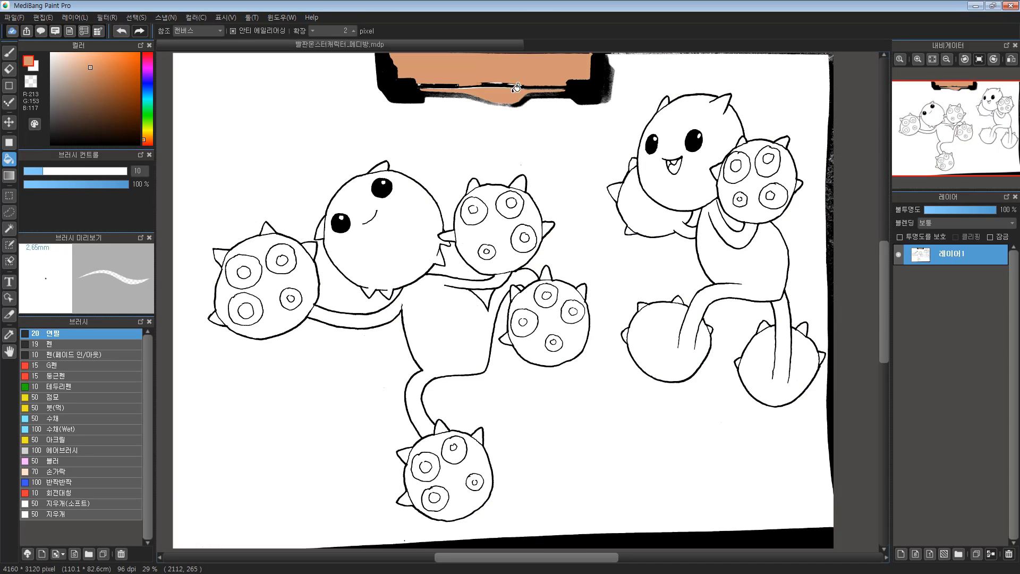
key("ctrl+z")
key("ctrl+z")
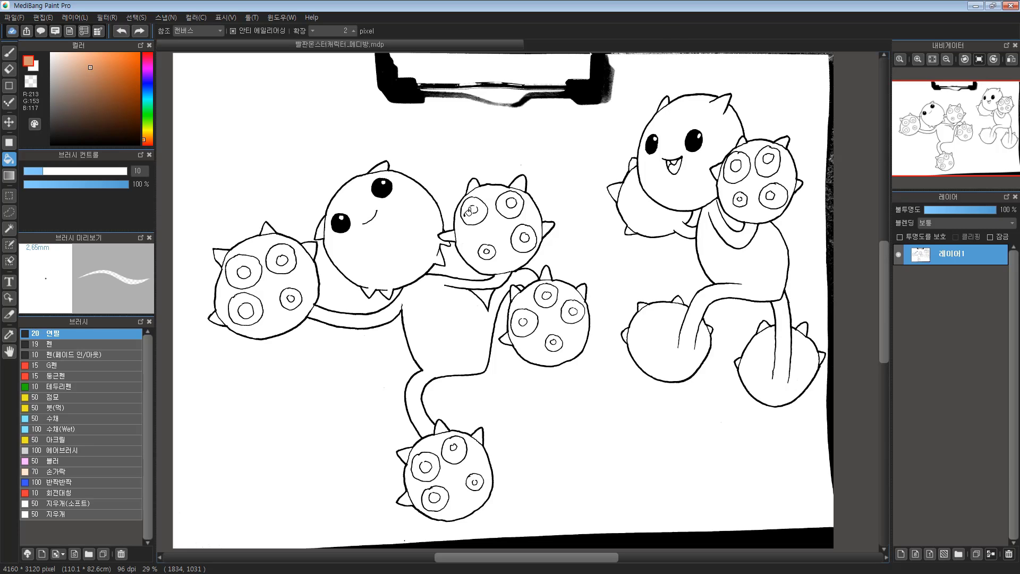
Step: Sketch a drawing tablet with a cable in black above the left monster, using the 연필 brush at size 20
left_click_drag(642, 334, 661, 334)
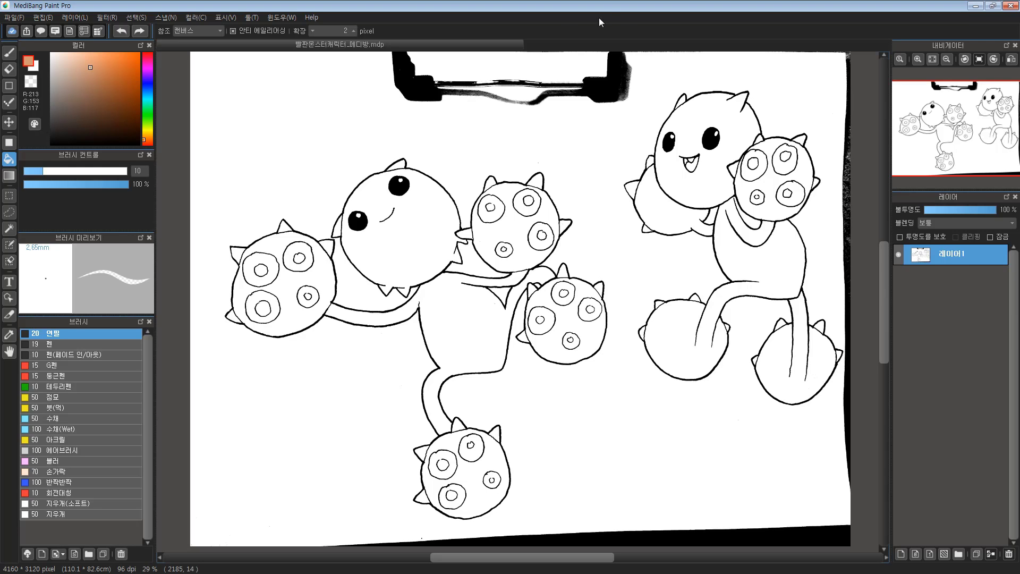
key("b")
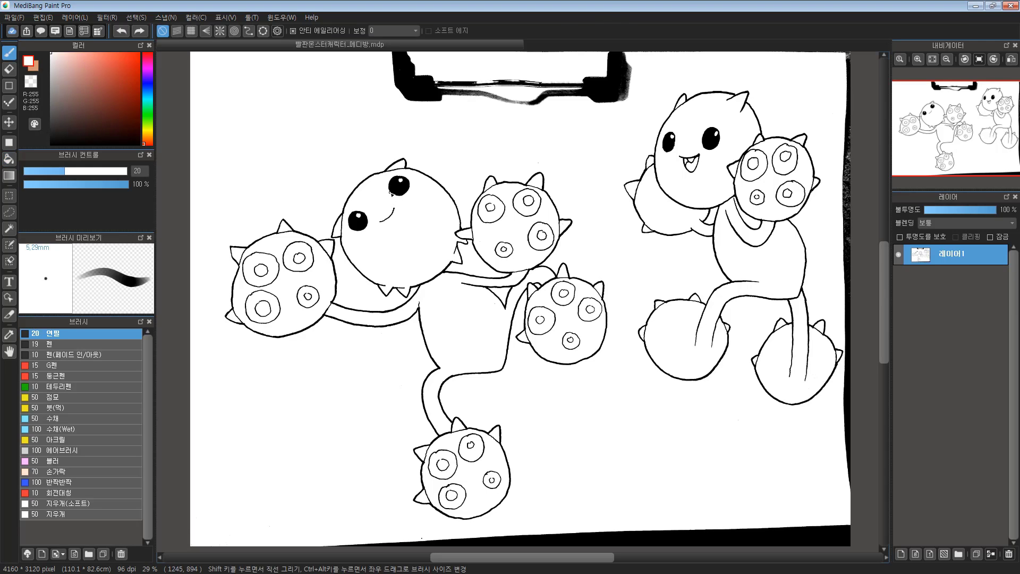
mouse_move(327, 128)
left_mouse_down()
mouse_move(358, 255)
mouse_move(424, 245)
left_mouse_up()
scroll(353, 298, "up", 3)
mouse_move(464, 175)
left_mouse_down()
mouse_move(326, 221)
mouse_move(401, 306)
mouse_move(547, 255)
mouse_move(537, 225)
mouse_move(562, 245)
mouse_move(526, 243)
mouse_move(433, 281)
mouse_move(384, 247)
mouse_move(405, 204)
mouse_move(472, 180)
left_mouse_up()
mouse_move(348, 211)
left_mouse_down()
mouse_move(312, 157)
mouse_move(239, 134)
left_mouse_up()
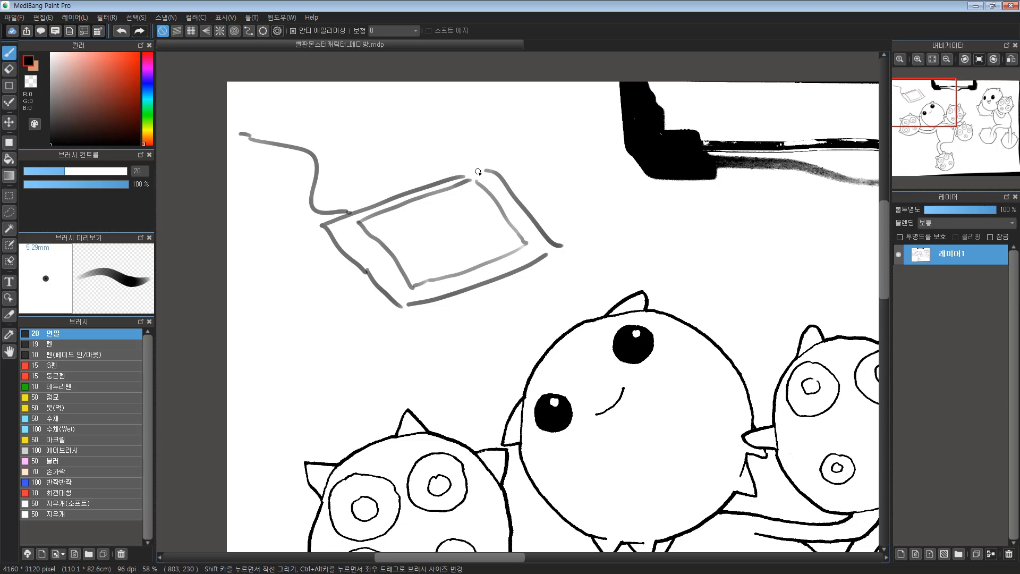
Step: Draw a stylus on the sketched tablet and a wavy line at its tip
scroll(440, 168, "right", 2)
left_click_drag(458, 146, 439, 214)
left_click_drag(393, 241, 443, 213)
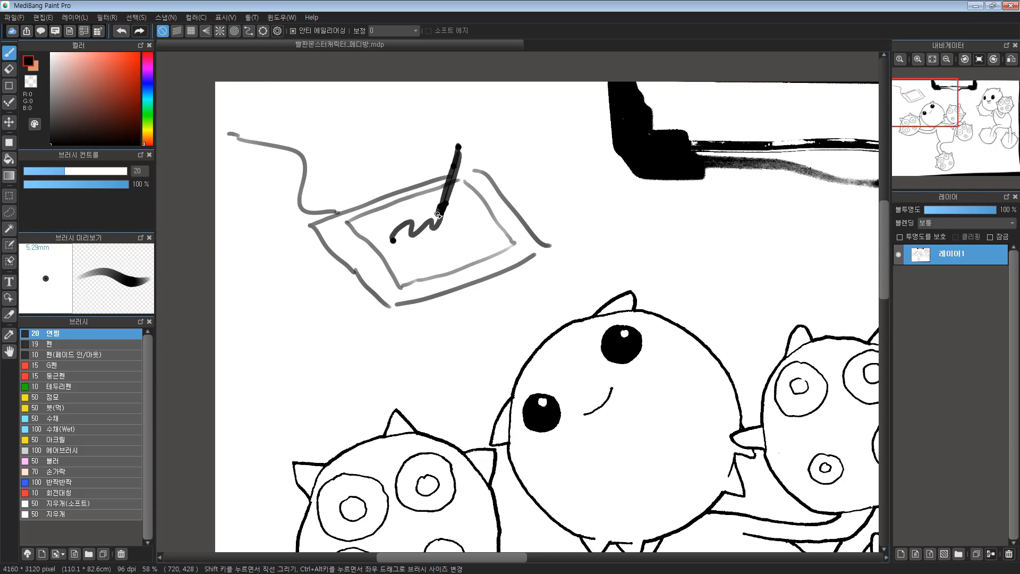
Step: Sketch a monitor with a double rectangular frame beside the tablet, above the left monster's head
left_click_drag(576, 266, 448, 183)
mouse_move(437, 146)
left_mouse_down()
mouse_move(438, 211)
mouse_move(612, 139)
mouse_move(598, 282)
left_mouse_up()
mouse_move(436, 208)
left_mouse_down()
mouse_move(440, 272)
mouse_move(599, 281)
left_mouse_up()
mouse_move(598, 148)
left_mouse_down()
mouse_move(473, 262)
mouse_move(526, 140)
mouse_move(596, 143)
left_mouse_up()
left_click_drag(291, 166, 332, 168)
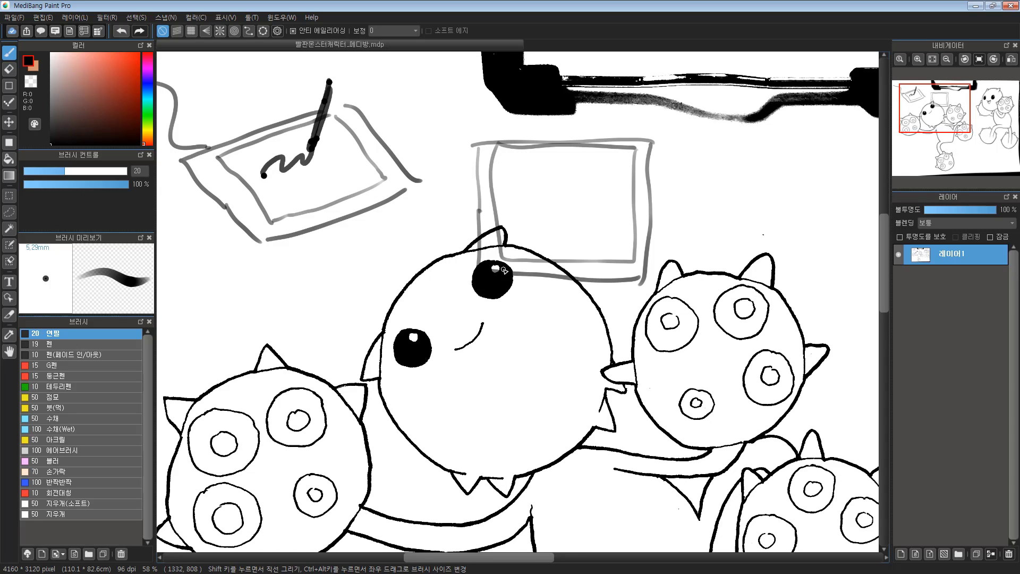
Step: Draw a wavy line inside the sketched monitor, echoing the one on the tablet
left_click_drag(539, 228, 579, 195)
mouse_move(514, 197)
left_mouse_down()
mouse_move(544, 191)
mouse_move(587, 189)
left_mouse_up()
left_click_drag(347, 272, 432, 319)
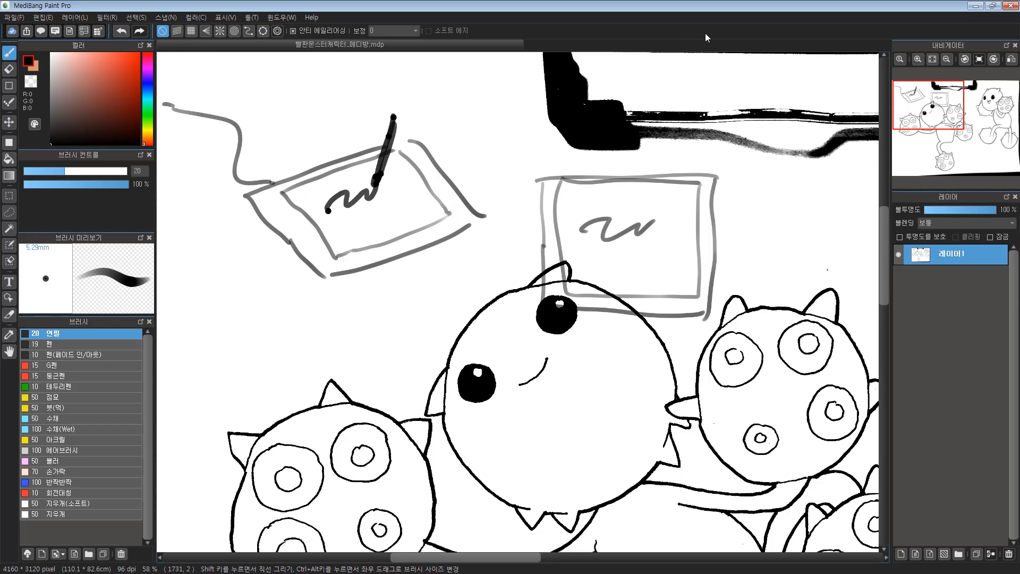
Step: Undo the wavy line and all strokes of the monitor sketch above the left monster's head
key("ctrl+z")
key("ctrl+z")
key("ctrl+z")
key("ctrl+z")
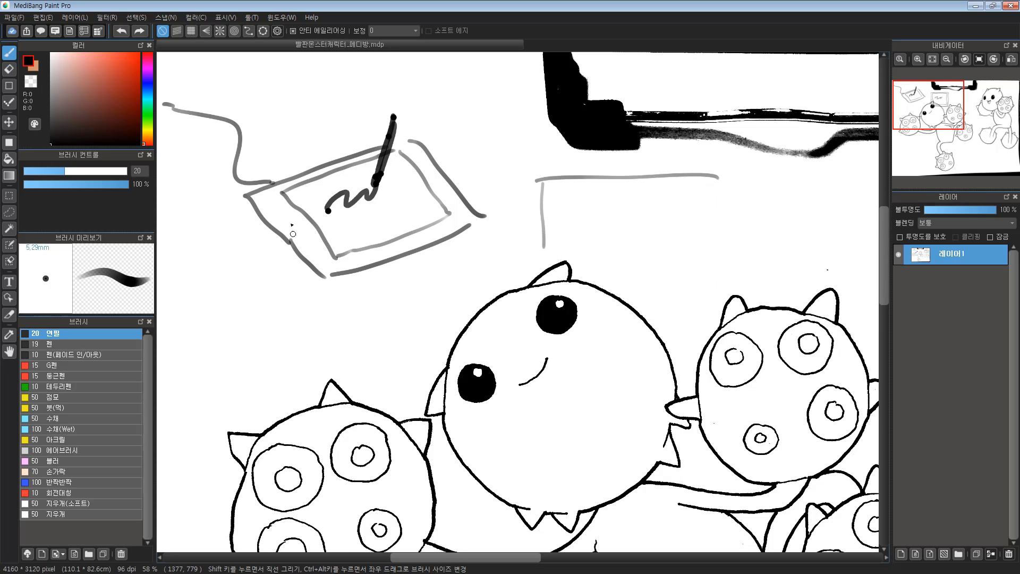
key("ctrl+z")
key("ctrl+z")
Step: Undo the drawing tablet, cable and stylus sketch, as well as the earlier selection around the left monster's head
scroll(574, 244, "up", 1)
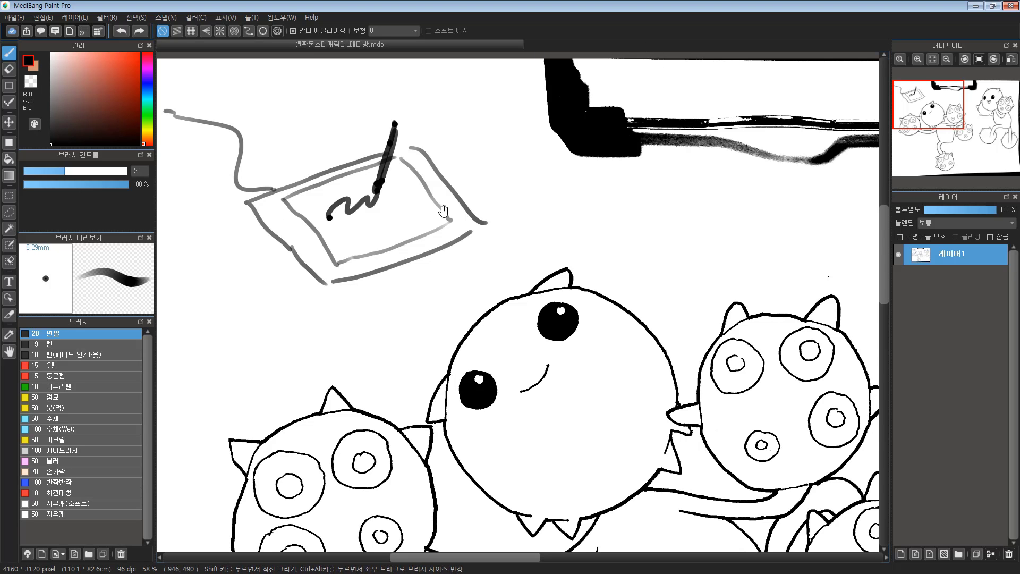
scroll(459, 238, "up", 1)
scroll(422, 340, "down", 3)
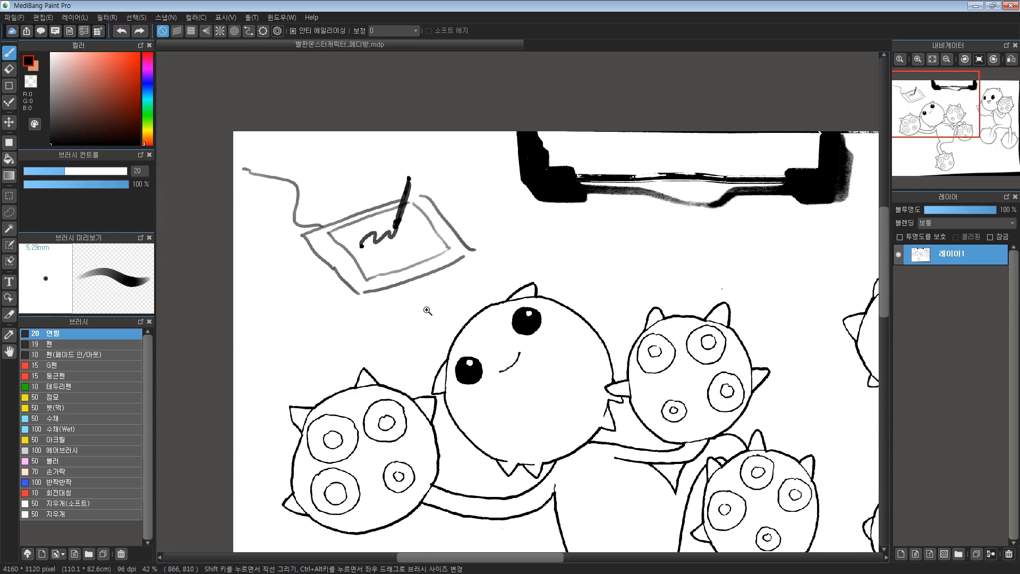
left_click_drag(562, 406, 453, 272)
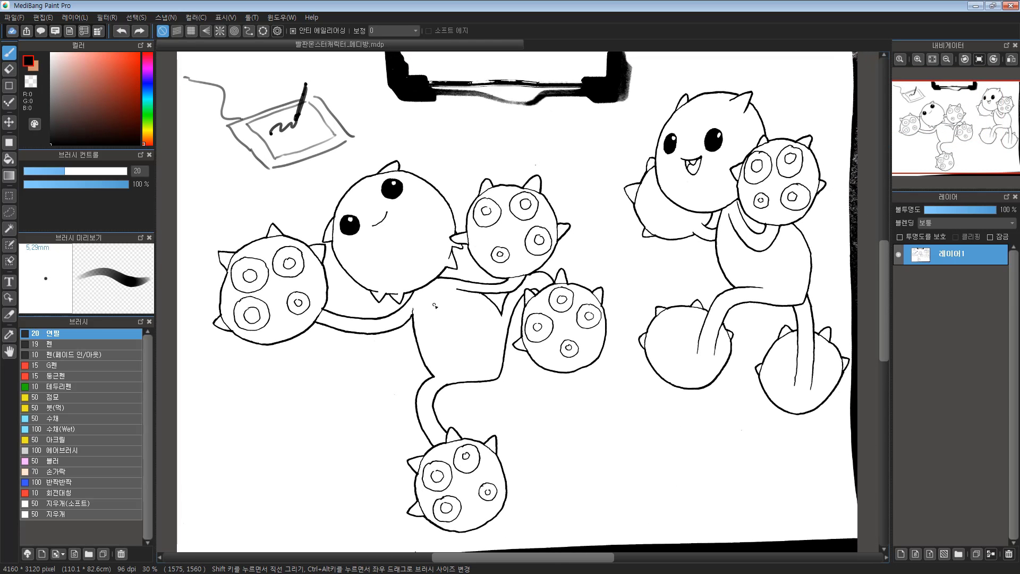
key("ctrl+z")
key("ctrl+z")
key("ctrl+z")
key("ctrl+z")
key("ctrl+z")
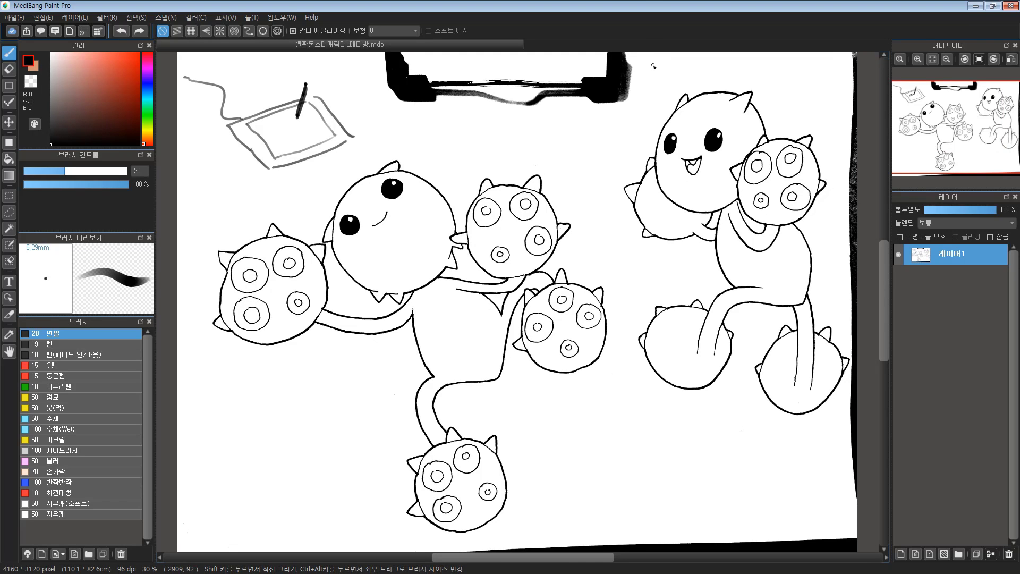
key("ctrl+z")
key("ctrl+z")
key("ctrl+z")
key("ctrl+z")
key("ctrl+z")
key("ctrl+z")
key("ctrl+z")
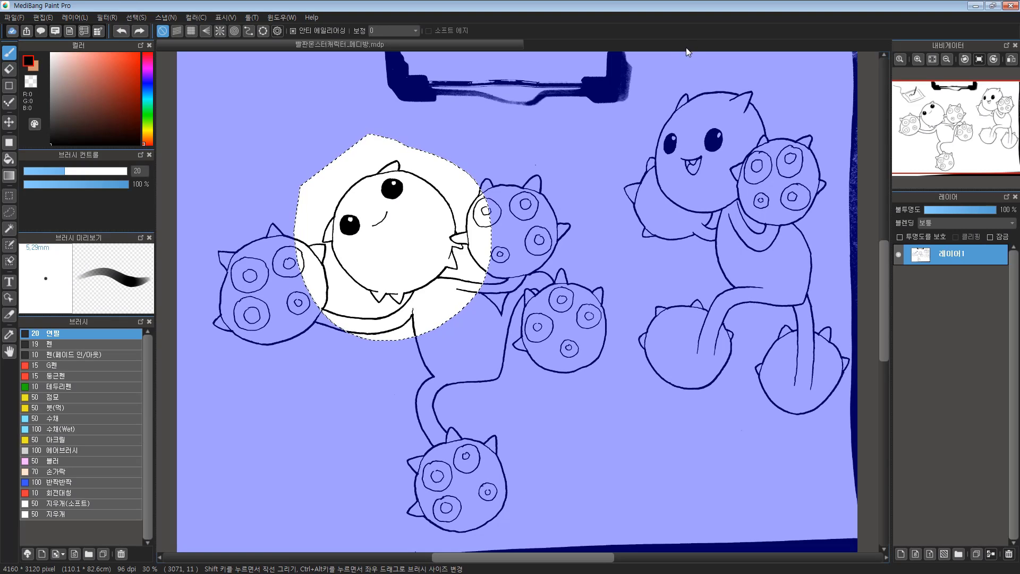
key("ctrl+z")
key("ctrl+z")
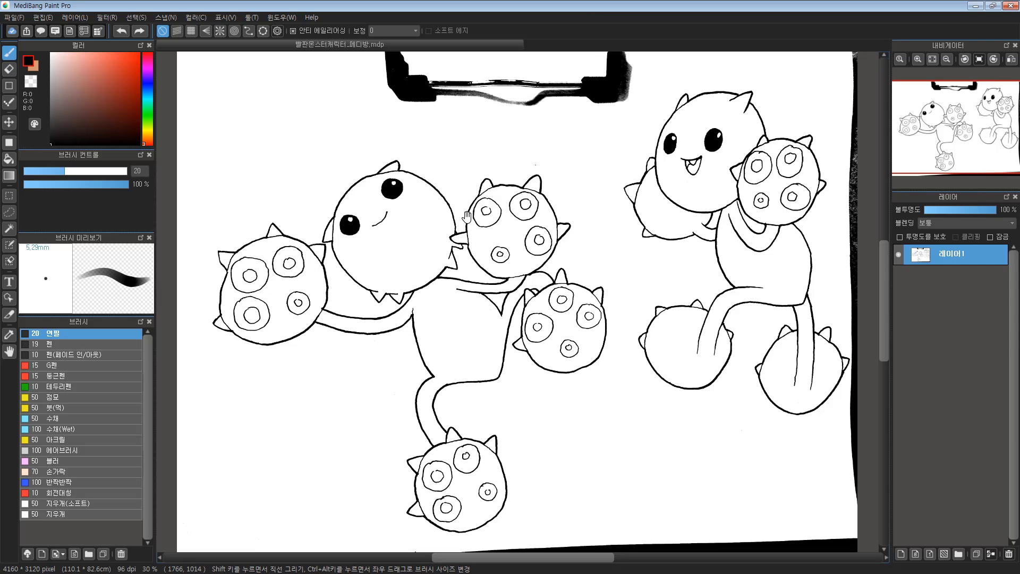
Step: Demonstrate panning and rotating the canvas across both monsters, and return the view to upright
left_click_drag(455, 337, 460, 263)
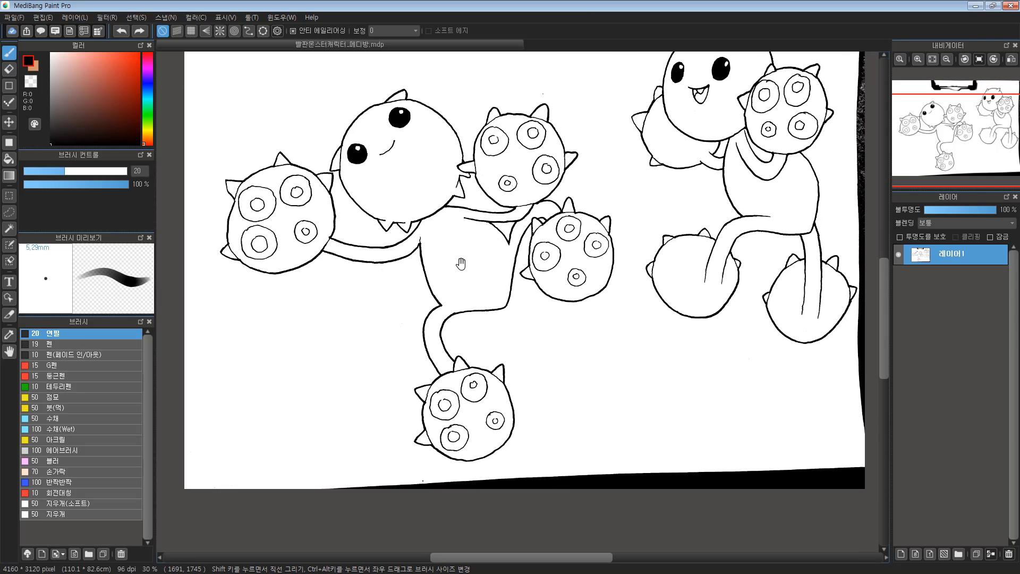
left_click_drag(637, 208, 470, 346)
left_click_drag(636, 342, 416, 284)
left_click_drag(500, 317, 607, 391)
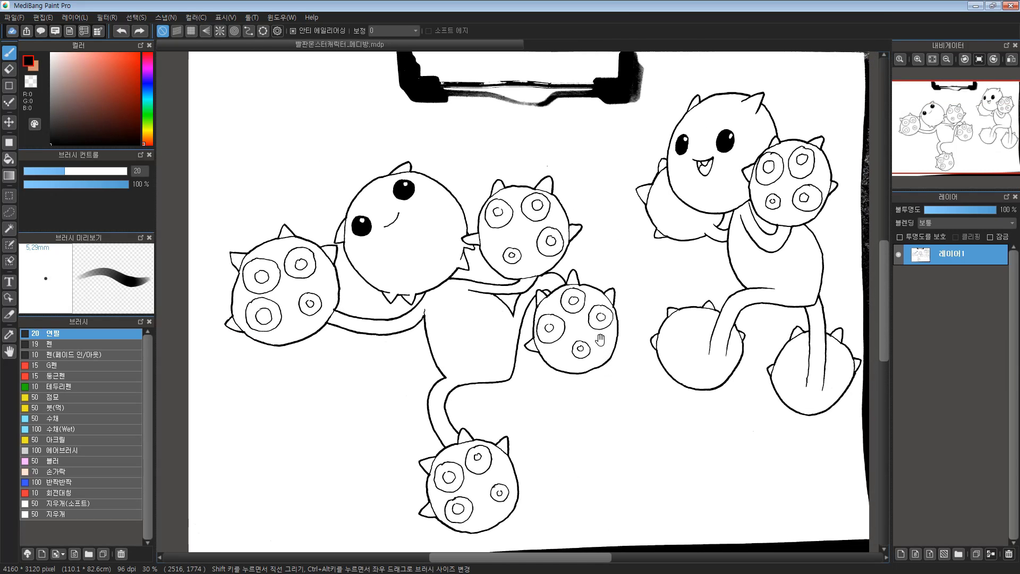
left_click_drag(662, 214, 609, 174)
left_click_drag(592, 135, 383, 279)
mouse_move(615, 329)
left_mouse_down()
mouse_move(616, 267)
mouse_move(583, 224)
mouse_move(531, 207)
mouse_move(462, 225)
mouse_move(597, 229)
mouse_move(579, 187)
left_mouse_up()
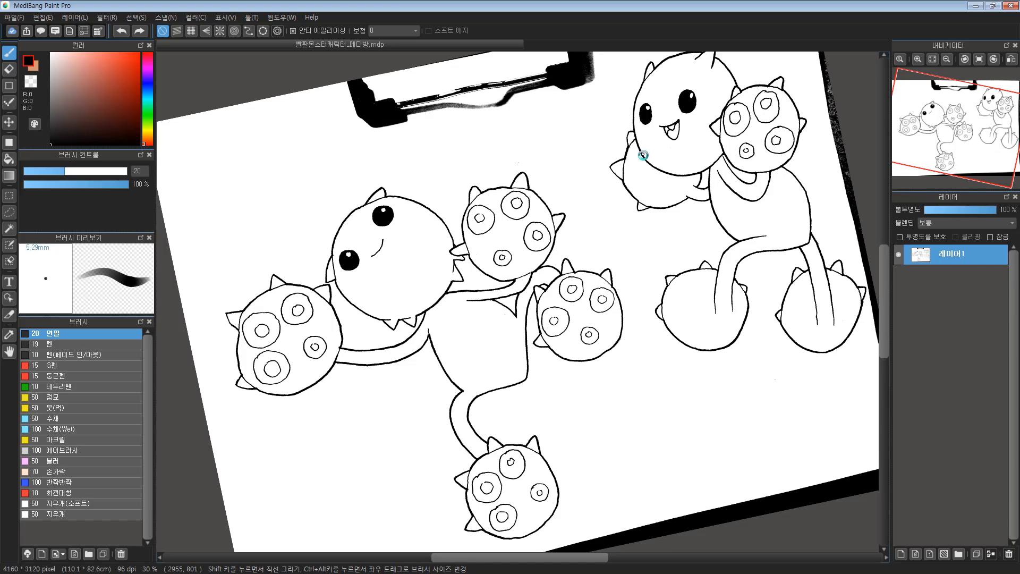
left_click_drag(639, 139, 664, 199)
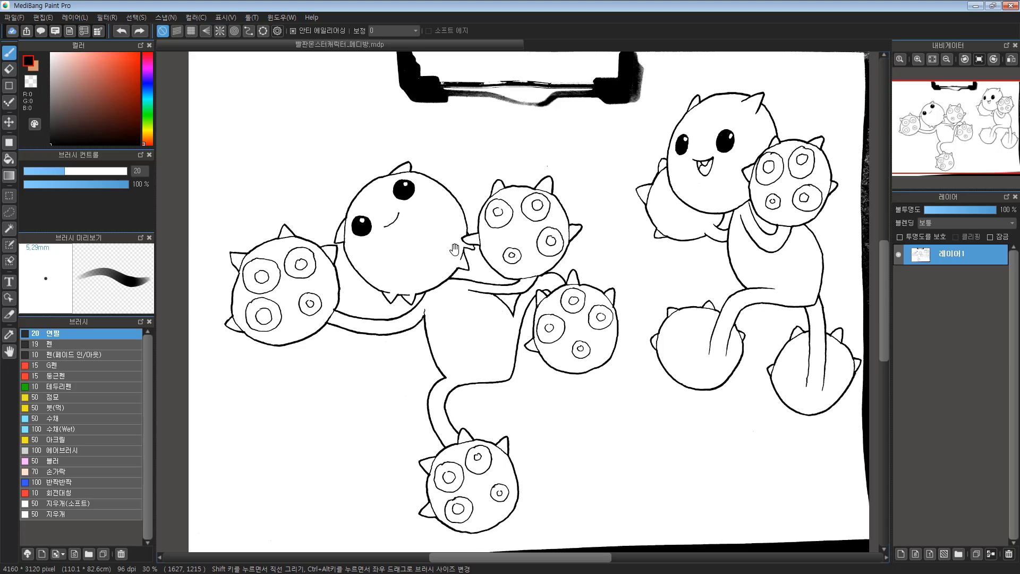
left_click_drag(569, 164, 528, 170)
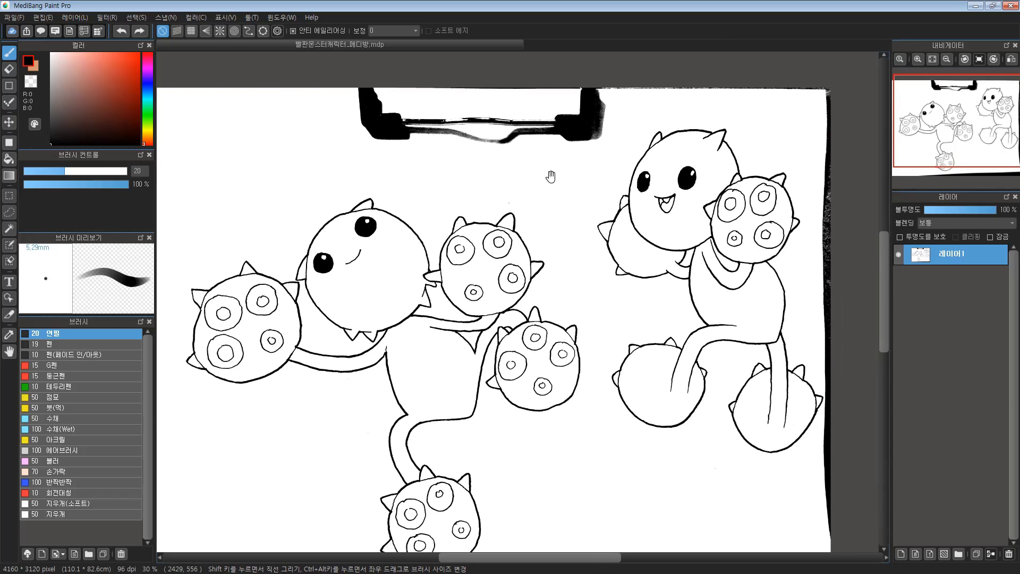
mouse_move(648, 156)
left_mouse_down()
mouse_move(551, 152)
mouse_move(641, 170)
left_mouse_up()
mouse_move(563, 312)
left_mouse_down()
mouse_move(588, 326)
mouse_move(592, 311)
left_mouse_up()
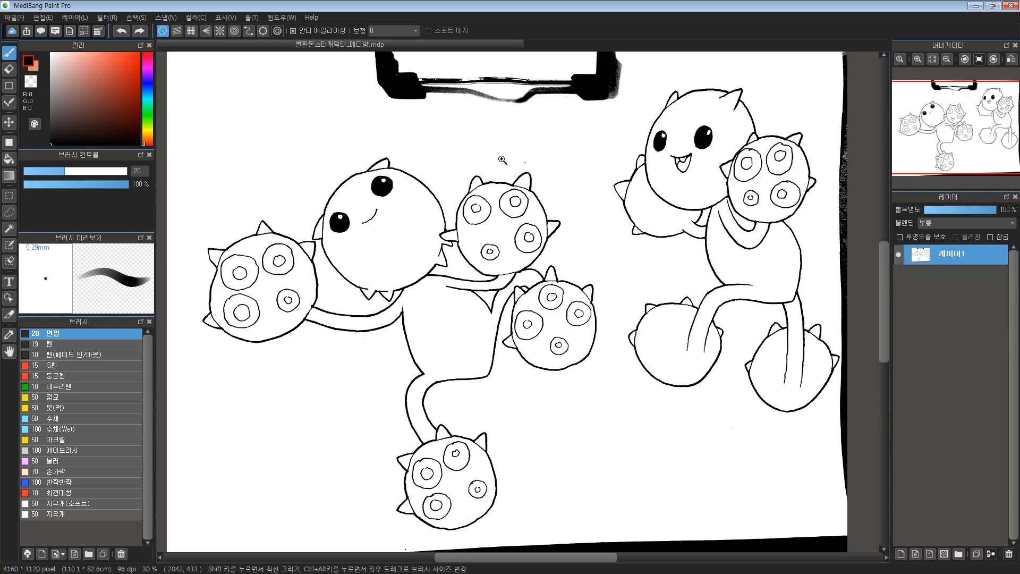
Step: Demonstrate zooming in on the left monster's raised hand and back out to the whole page
left_click(497, 210)
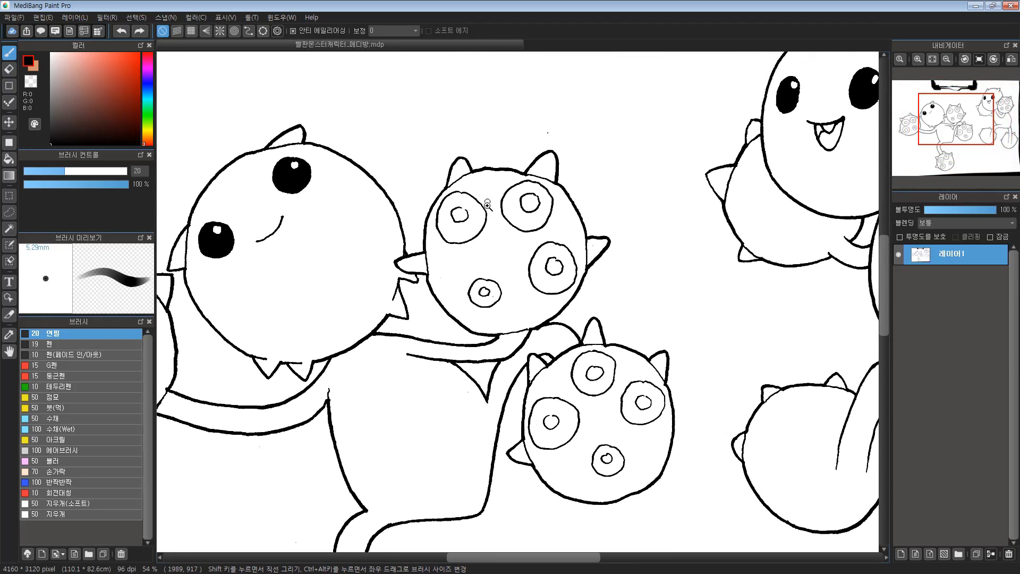
mouse_move(487, 224)
left_mouse_down()
mouse_move(481, 397)
mouse_move(489, 221)
mouse_move(472, 279)
mouse_move(471, 346)
mouse_move(467, 239)
mouse_move(473, 351)
mouse_move(474, 285)
mouse_move(474, 321)
mouse_move(472, 304)
left_mouse_up()
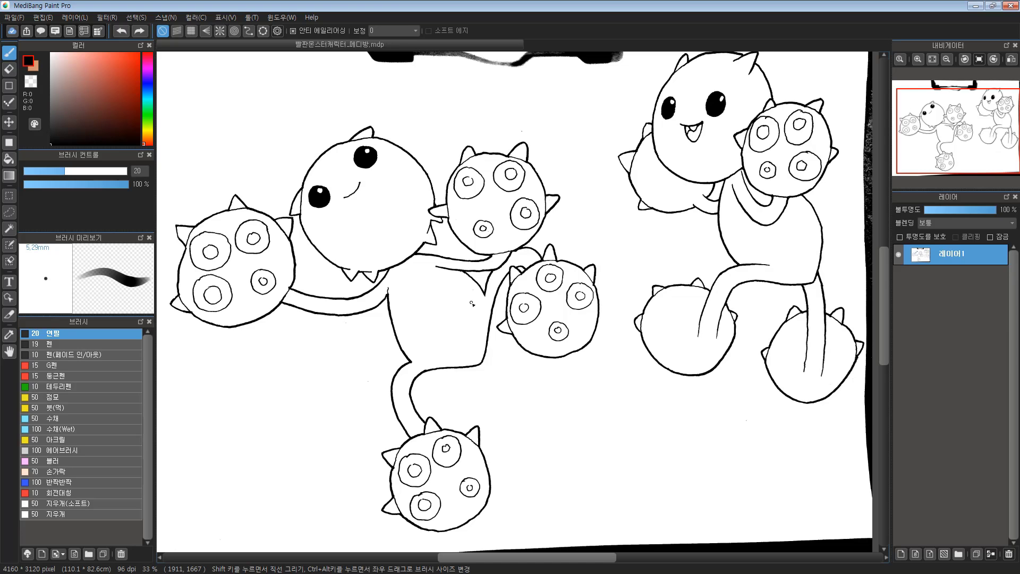
scroll(565, 228, "down", 2)
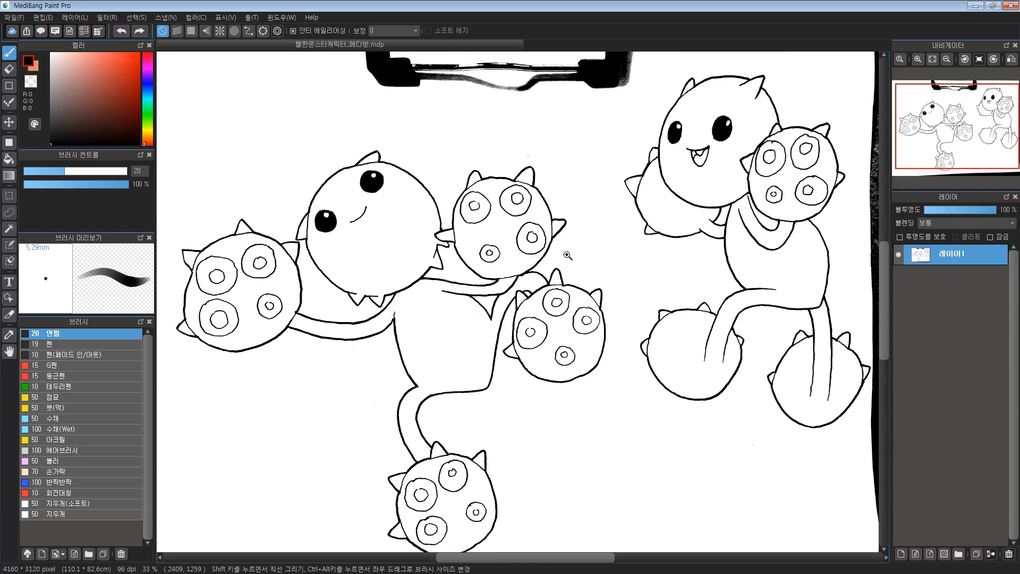
scroll(569, 252, "up", 1)
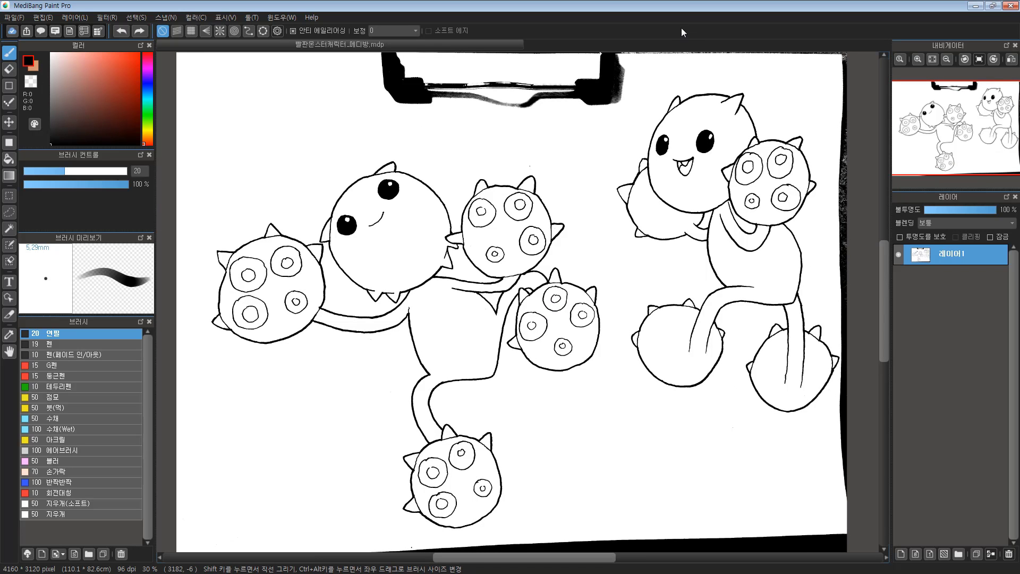
scroll(499, 242, "down", 1)
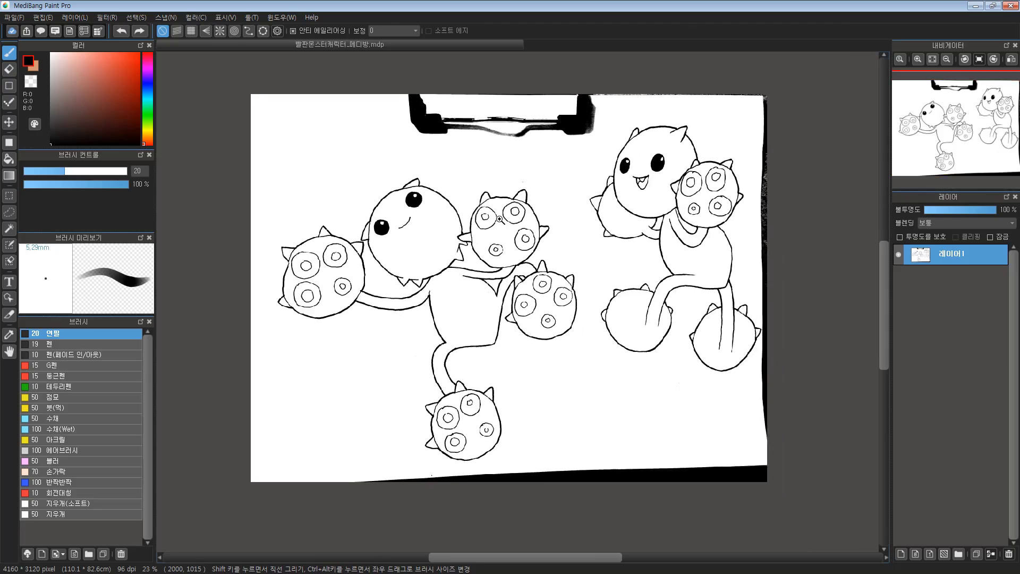
scroll(499, 254, "up", 3)
scroll(498, 254, "down", 4)
scroll(498, 297, "up", 3)
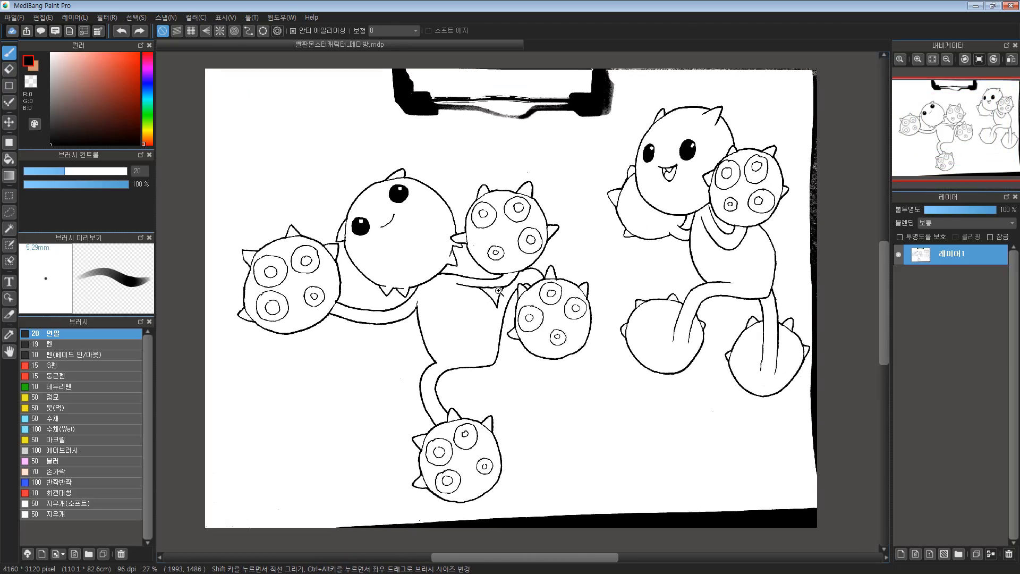
Step: Set the drag zoom direction to horizontal (좌우로 드래그) in the 환경설정 preferences and apply it
left_click(16, 18)
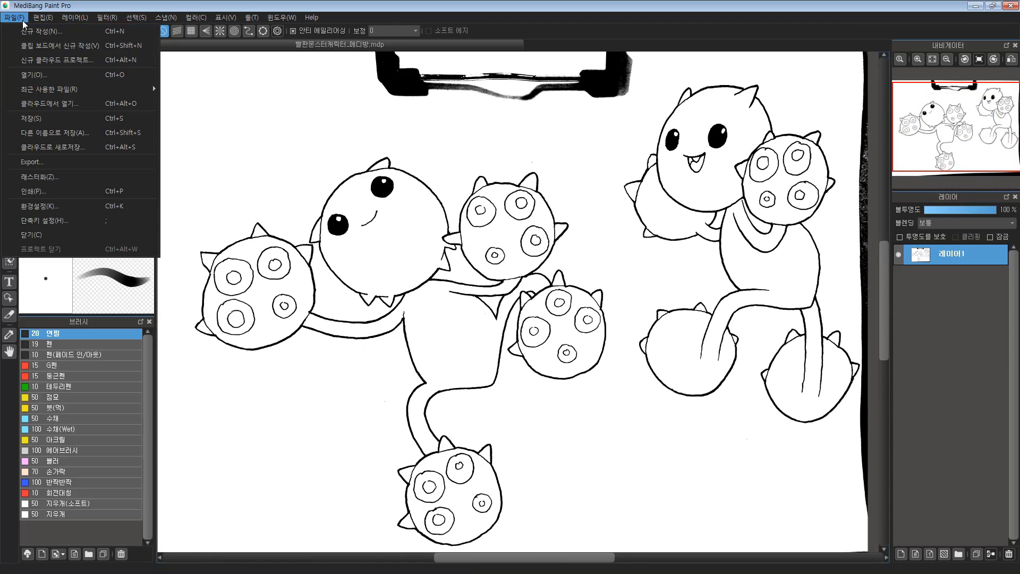
left_click(120, 206)
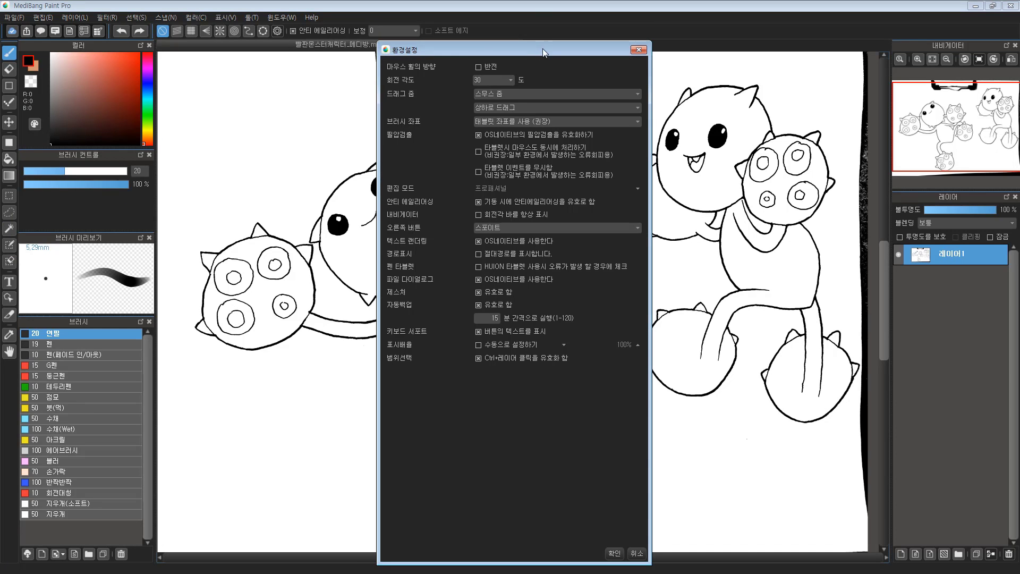
left_click_drag(528, 44, 503, 35)
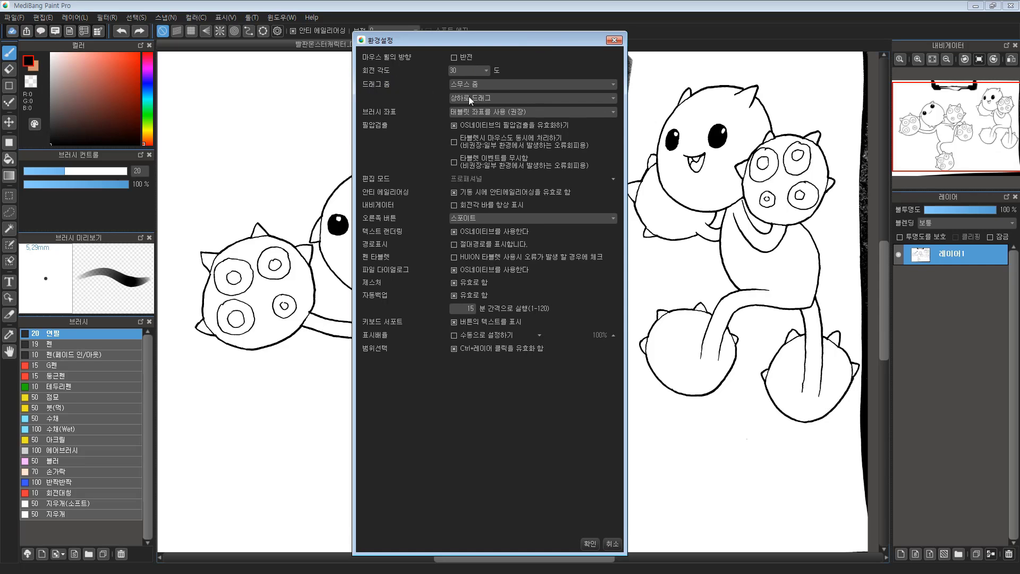
left_click(560, 98)
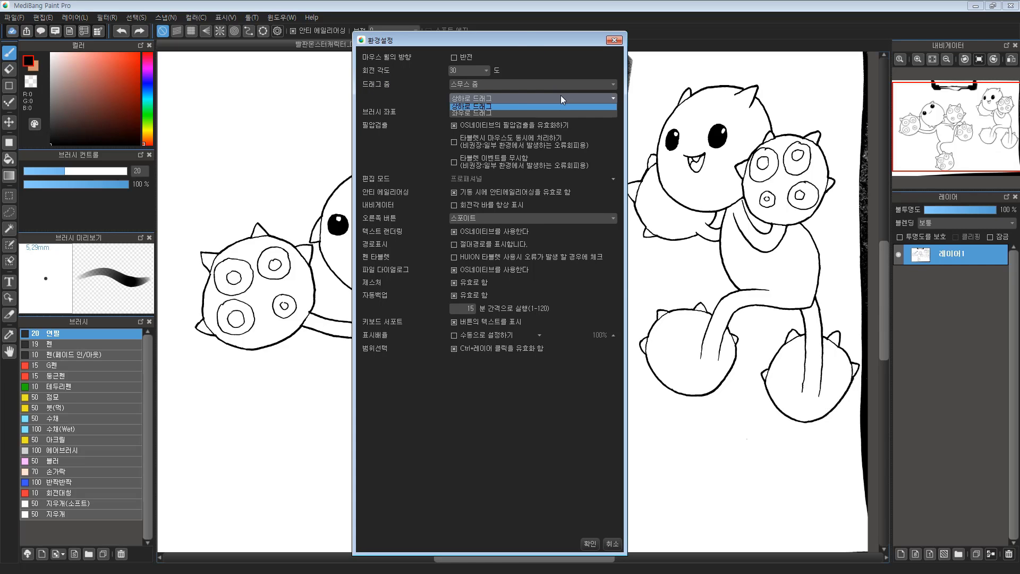
left_click(478, 113)
left_click(590, 544)
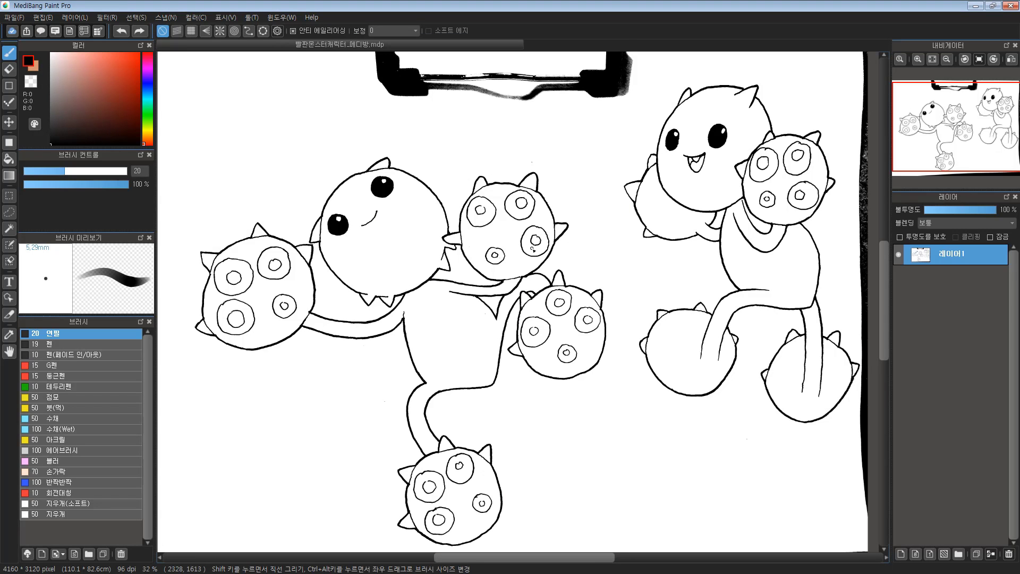
Step: Test the horizontal drag zoom on the line art and reposition the canvas
left_click_drag(462, 241, 499, 247)
left_click_drag(608, 153, 571, 308)
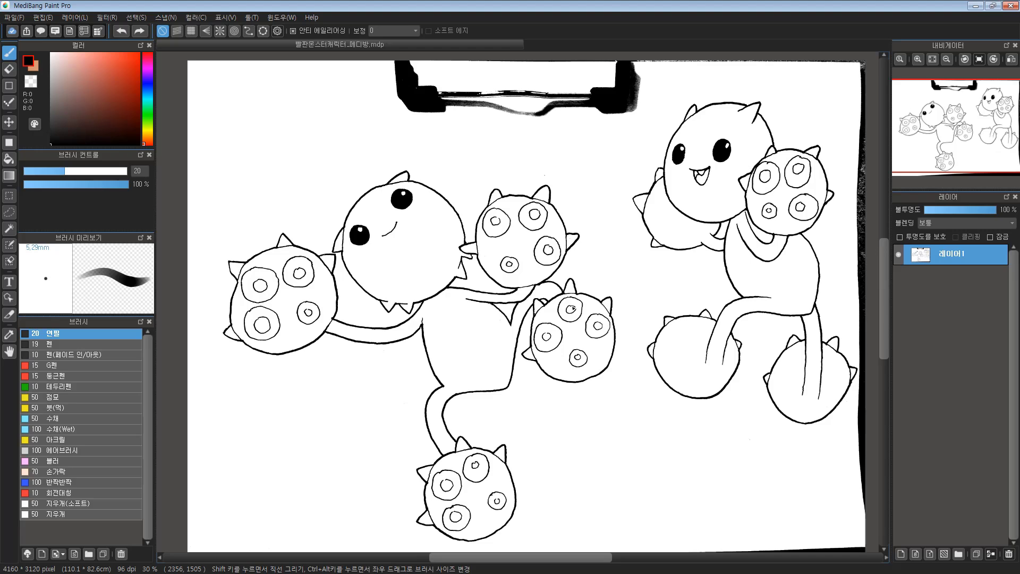
left_click_drag(519, 269, 574, 278)
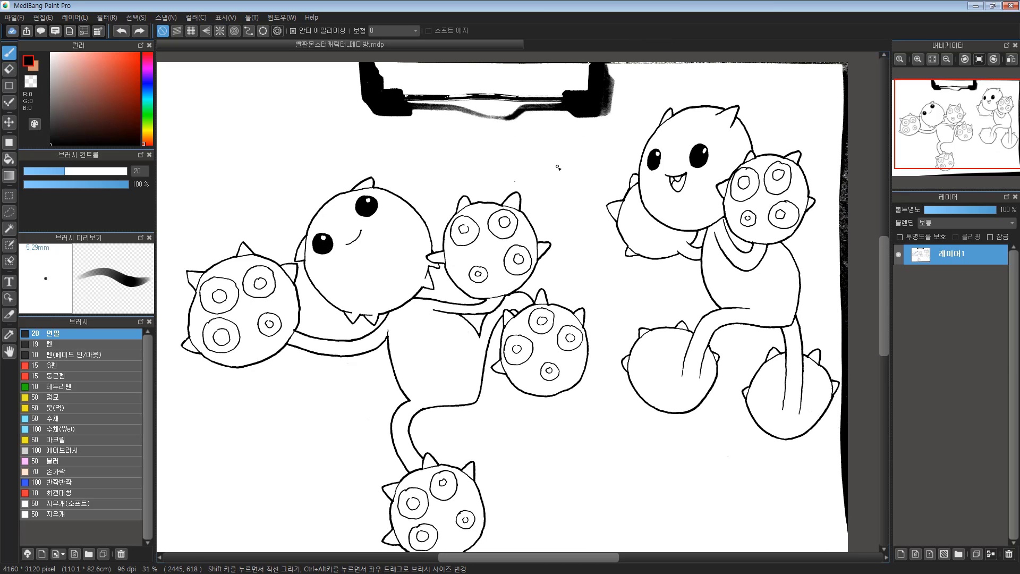
Step: Open the shortcut settings (단축키 설정) and select the 신규 작성 action in the 파일 category
left_click(20, 18)
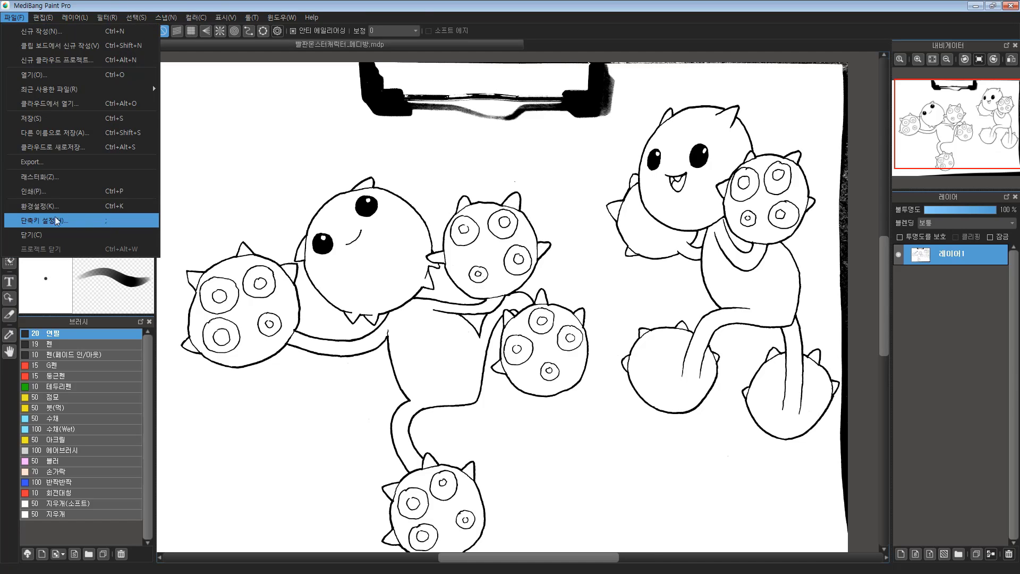
left_click(118, 227)
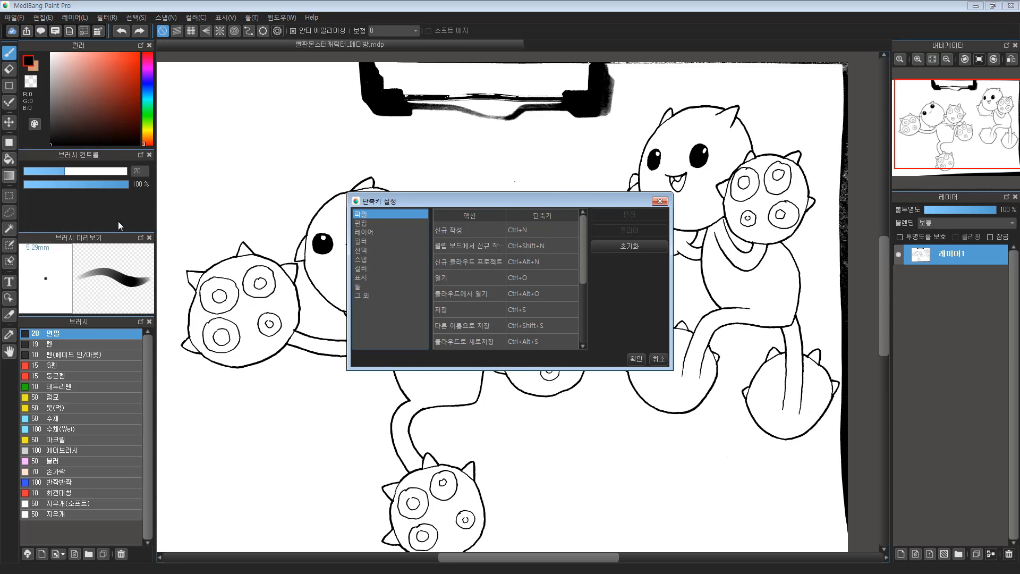
left_click_drag(572, 202, 545, 169)
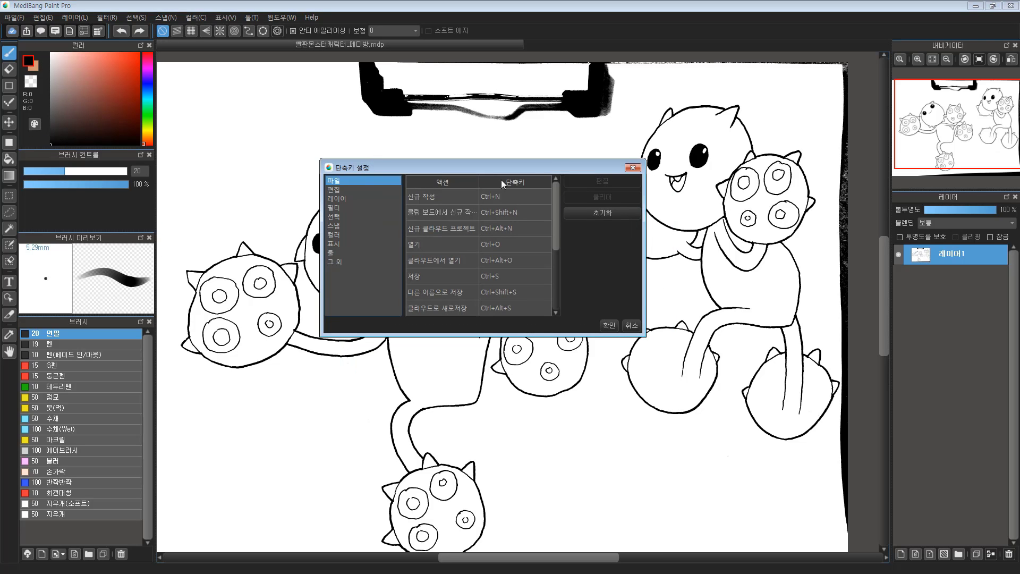
left_click(544, 196)
left_click(467, 196)
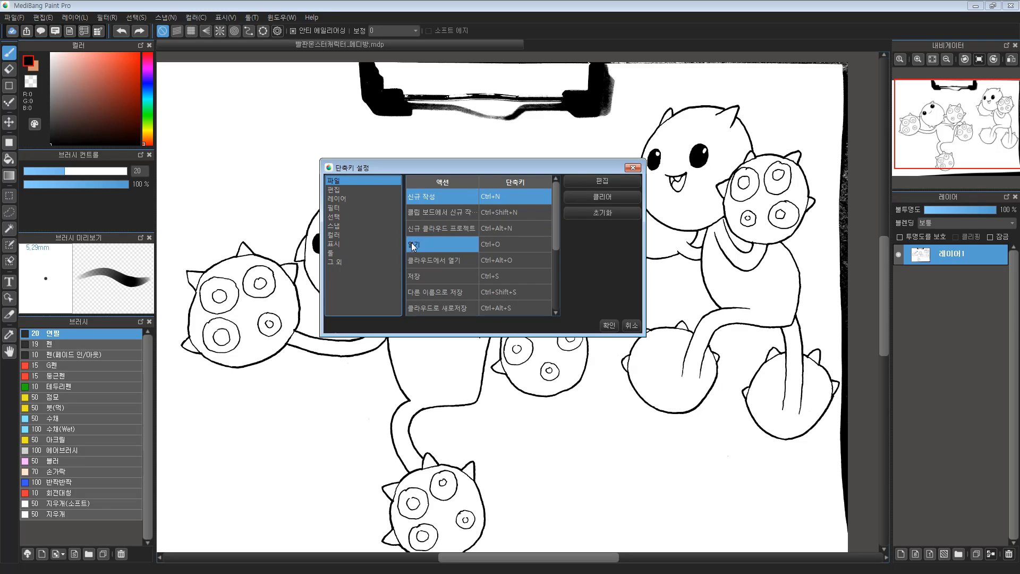
Step: Try Ctrl+N and Ctrl+I as the new shortcut for the 신규 작성 action, and cancel the assignment
left_click(608, 181)
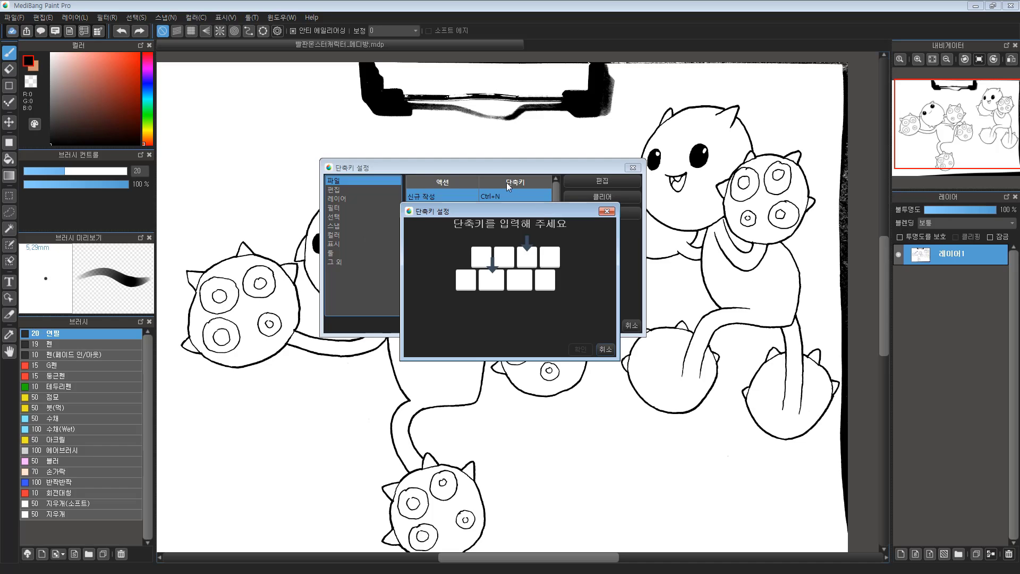
key("ctrl+n")
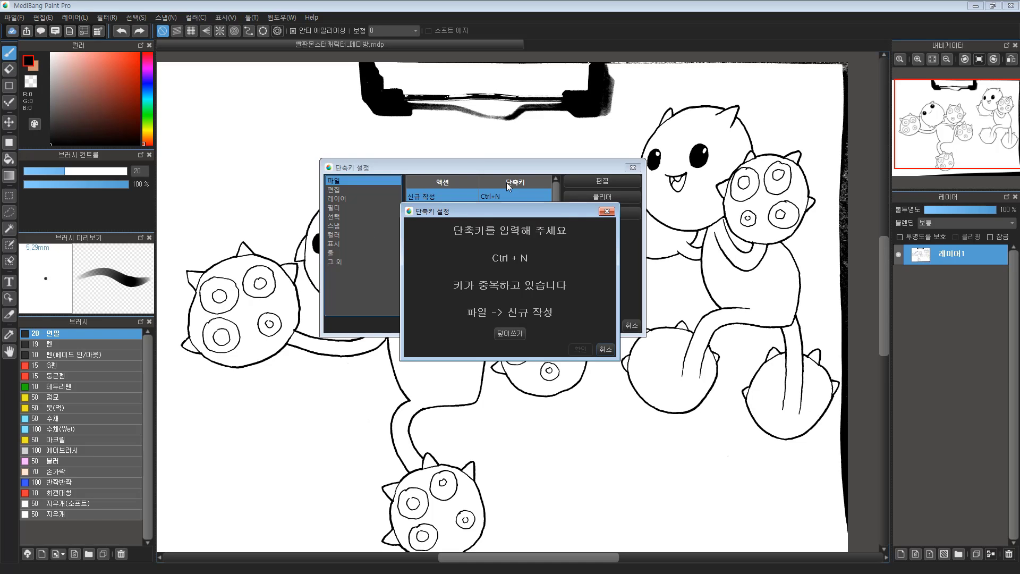
key("ctrl")
key("ctrl+d")
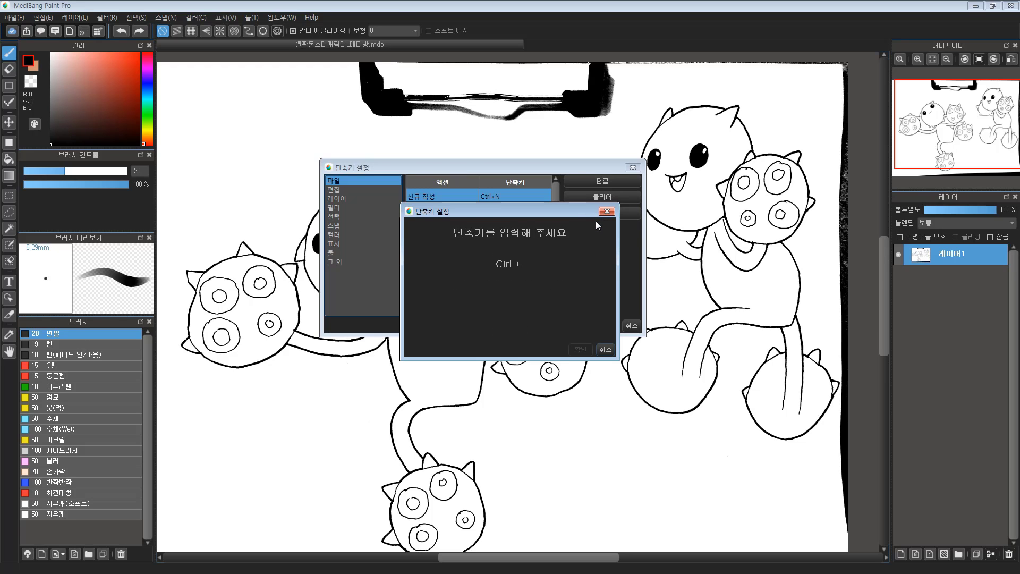
key("ctrl+i")
left_click_drag(556, 212, 549, 196)
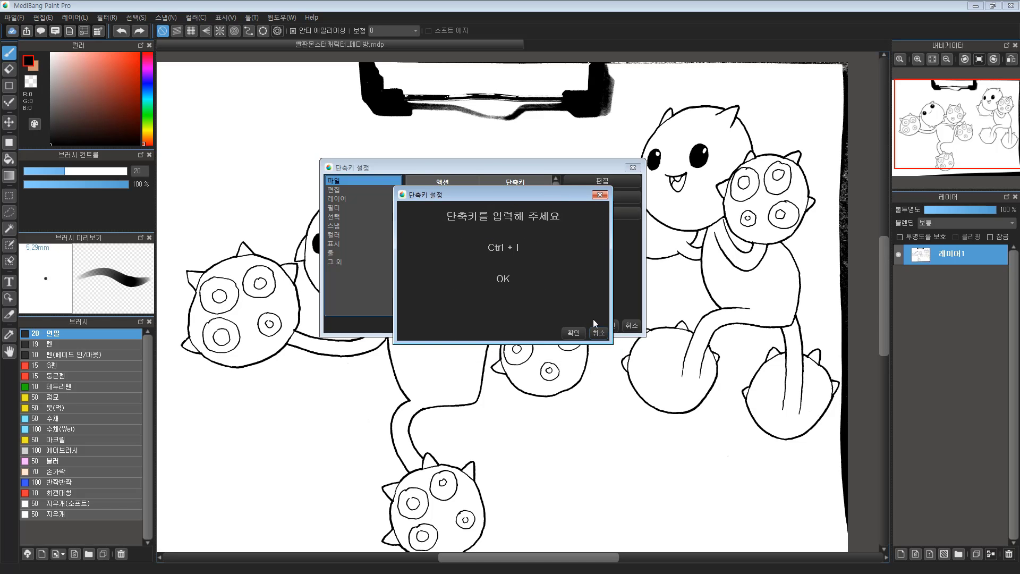
left_click(599, 332)
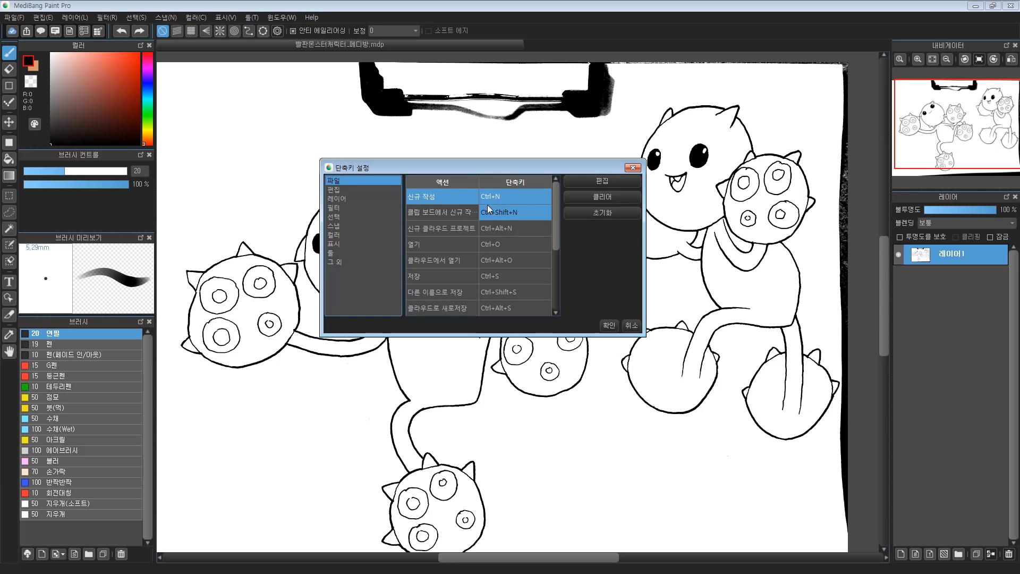
Step: Look over the shortcuts listed for the 파일 actions and close the shortcut settings
mouse_move(556, 214)
left_mouse_down()
mouse_move(553, 241)
mouse_move(546, 214)
left_mouse_up()
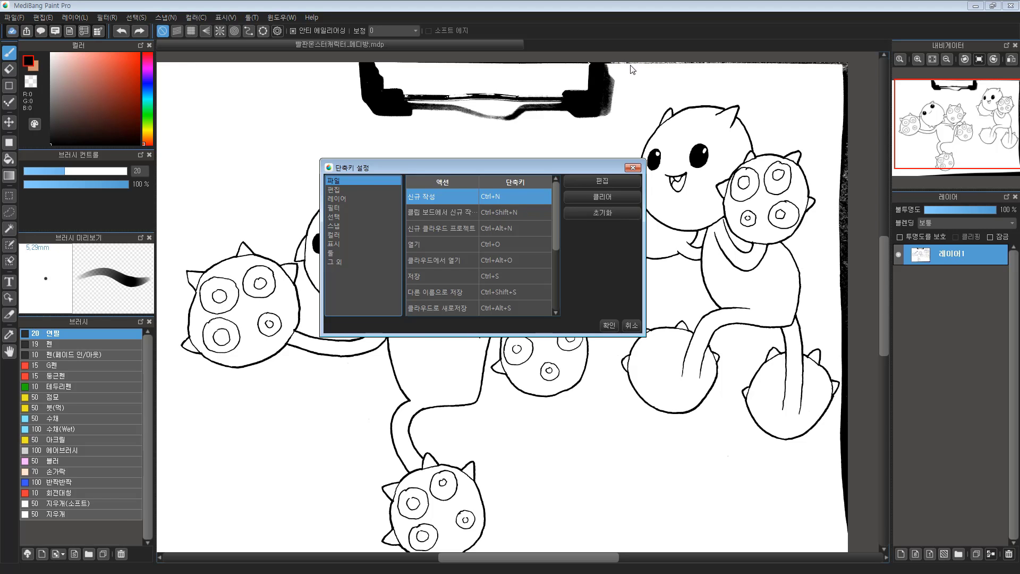
left_click_drag(581, 167, 586, 165)
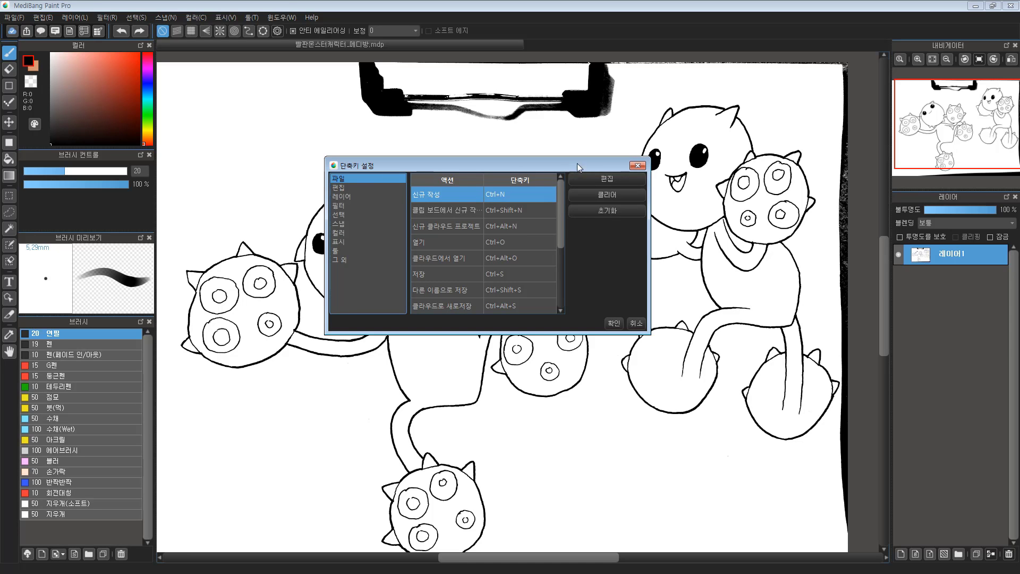
left_click_drag(577, 163, 610, 142)
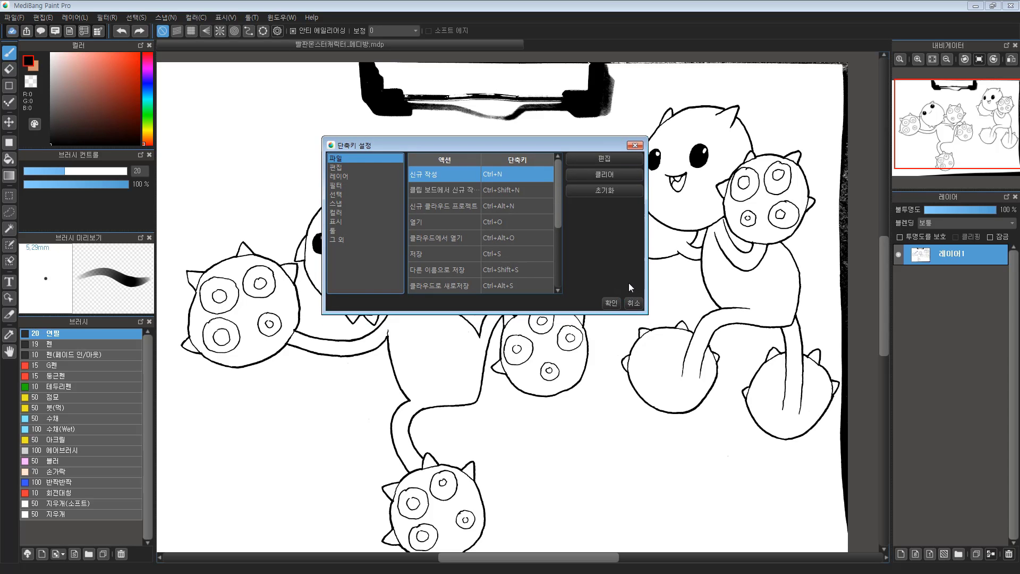
left_click_drag(613, 143, 612, 153)
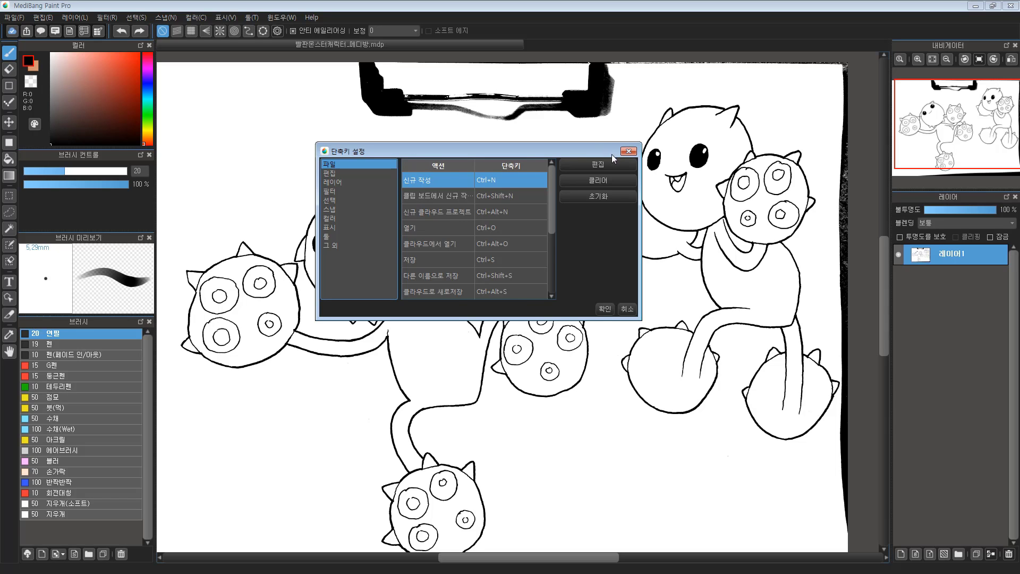
left_click_drag(598, 151, 596, 139)
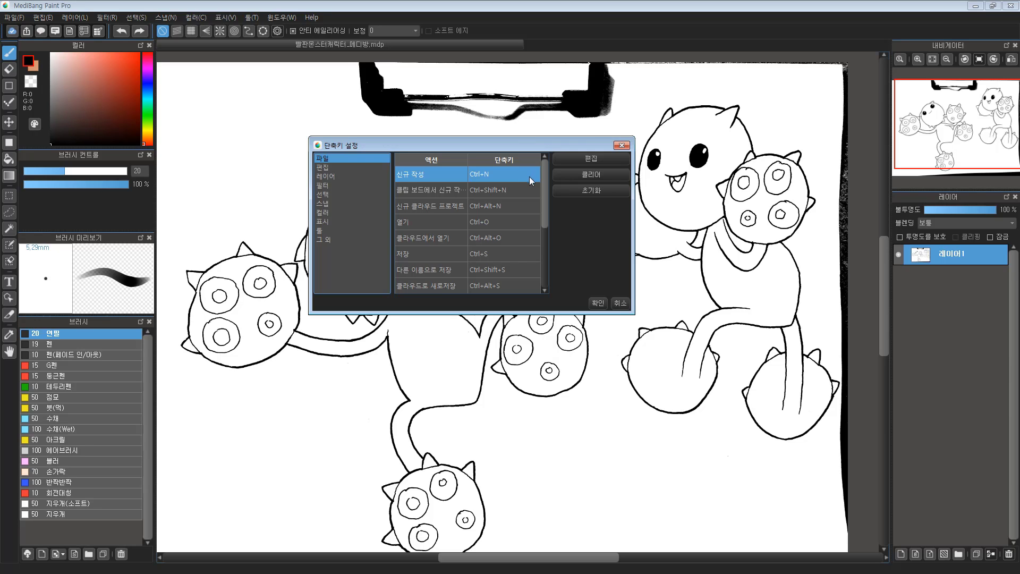
left_click_drag(518, 190, 517, 266)
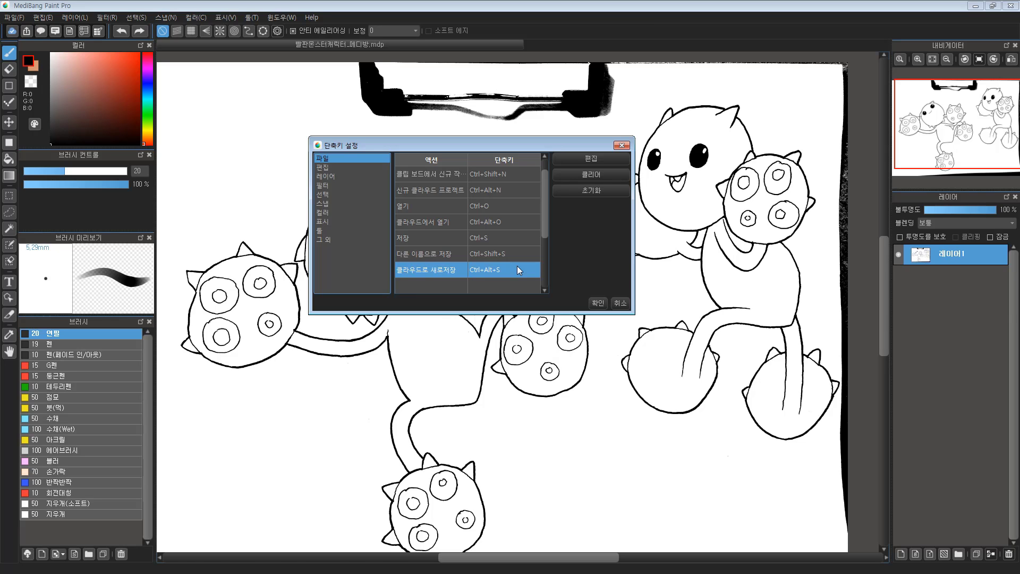
left_click(621, 145)
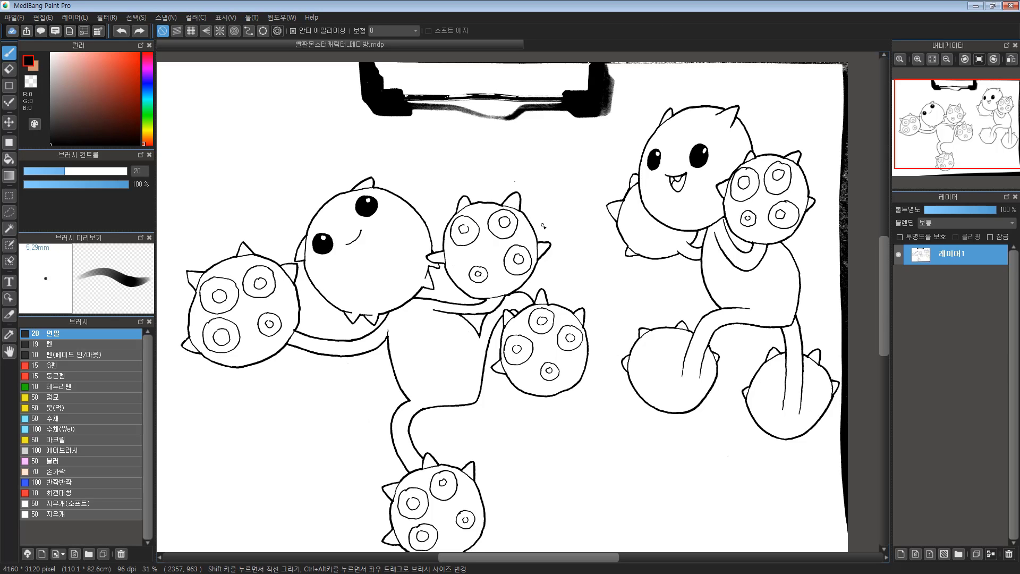
Step: Hide 레이어1 and show it again to check what the layer contains
left_click_drag(576, 218, 603, 203)
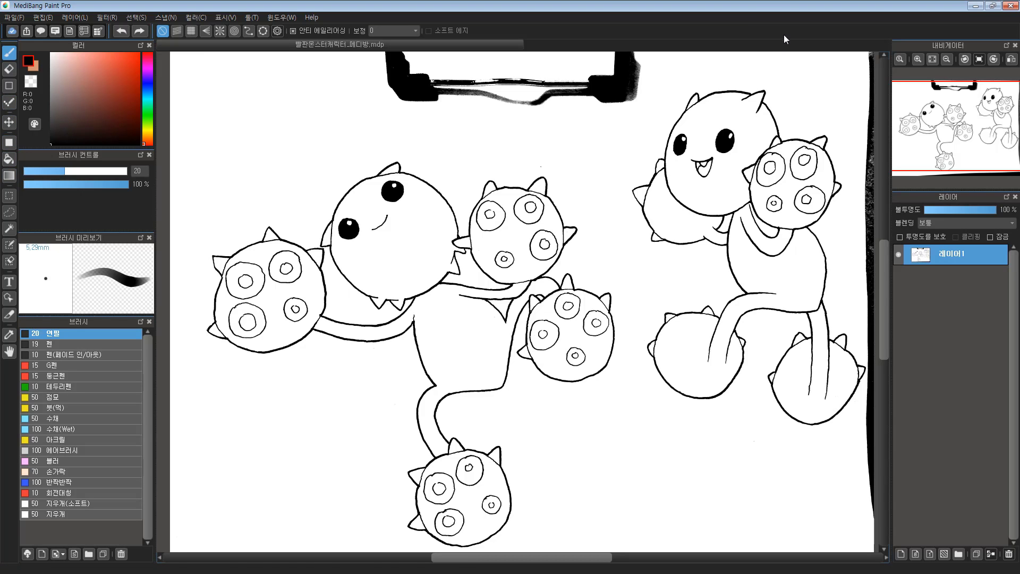
scroll(611, 277, "down", 1)
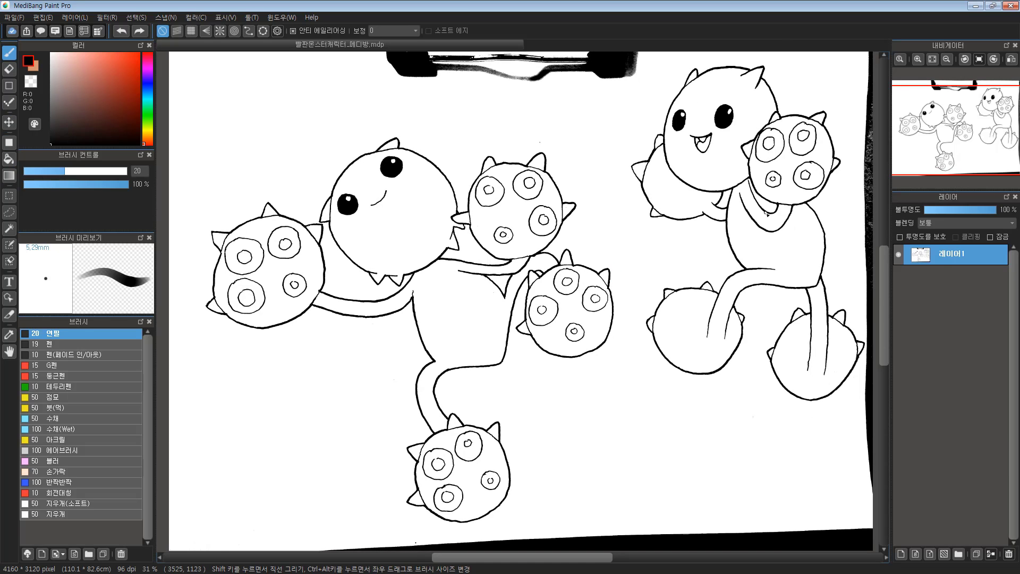
left_click(898, 255)
left_click(898, 255)
left_click_drag(655, 166, 649, 171)
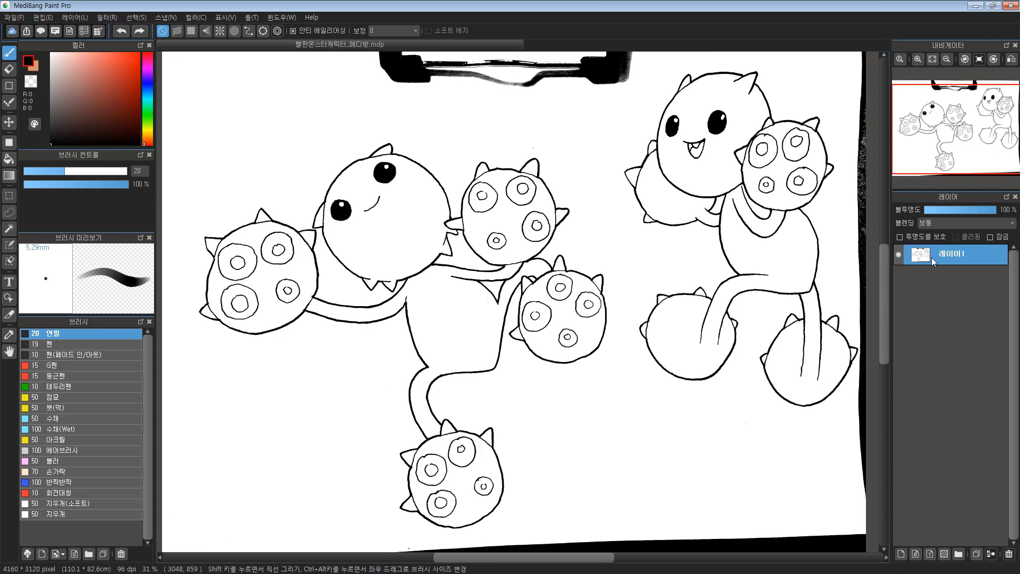
Step: Examine the scanned clipboard at the top of the page and the black scan borders along the page's right and bottom edges
left_click_drag(760, 216, 715, 271)
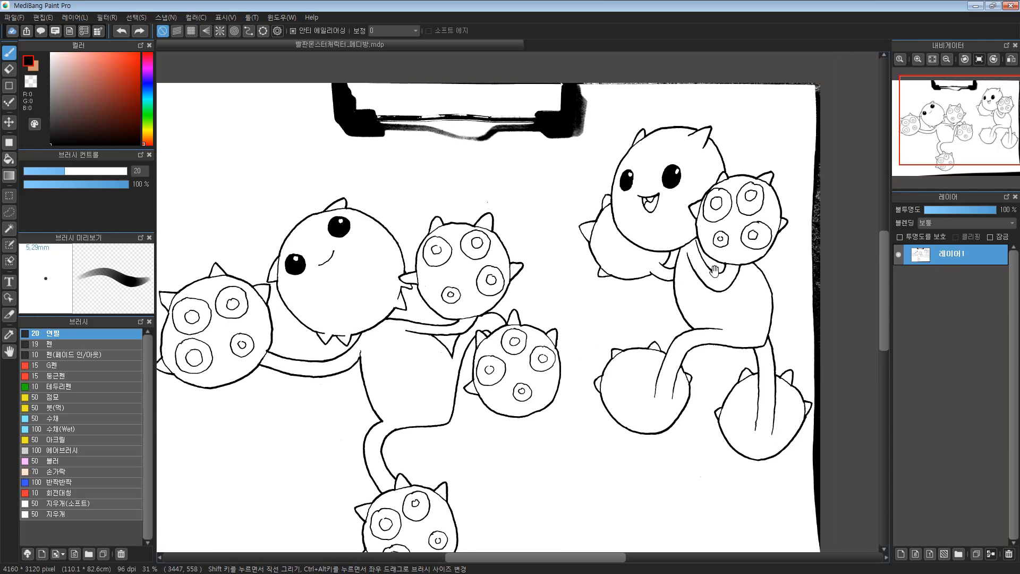
scroll(393, 165, "up", 2)
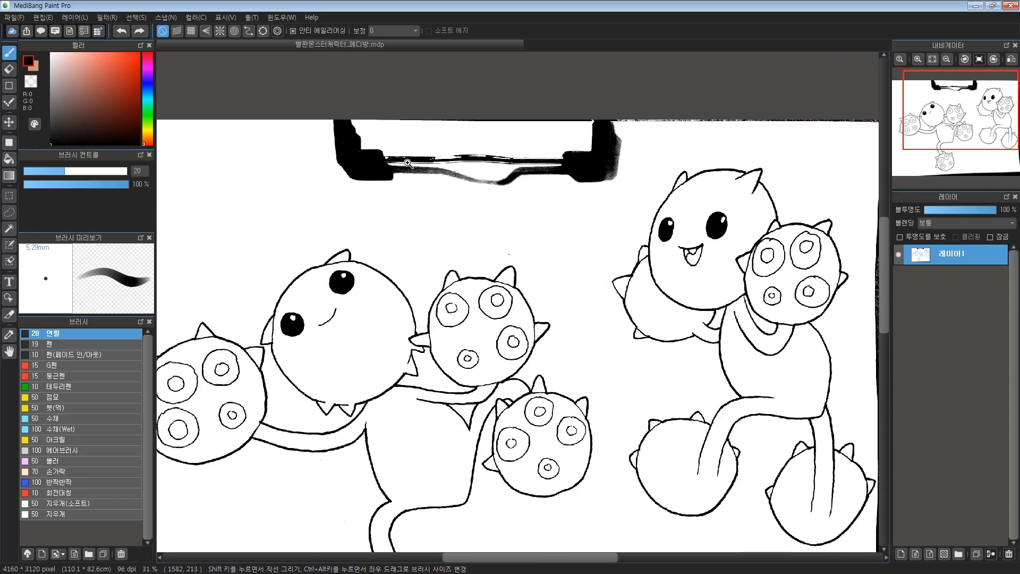
scroll(407, 163, "up", 4)
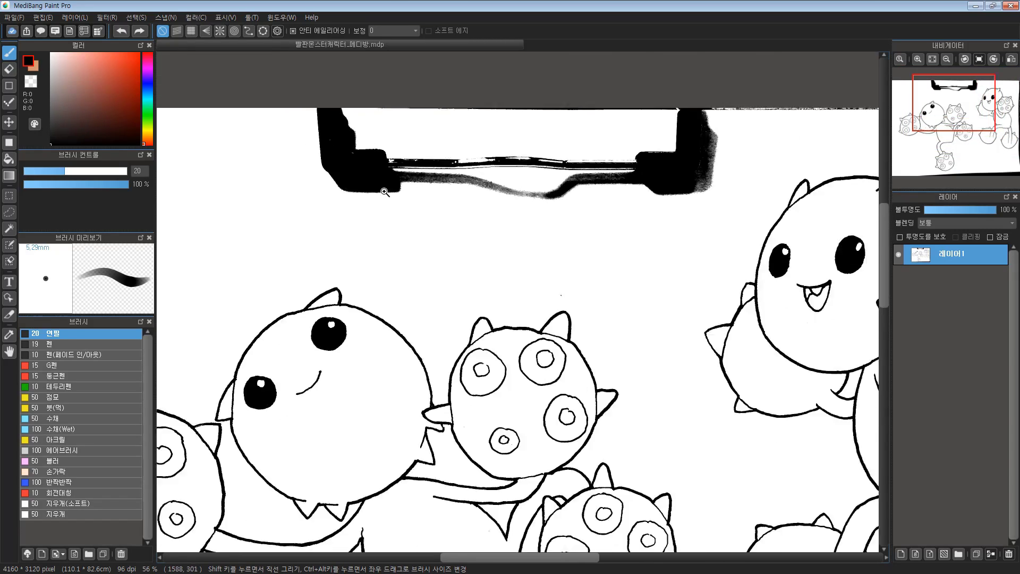
scroll(385, 192, "down", 2)
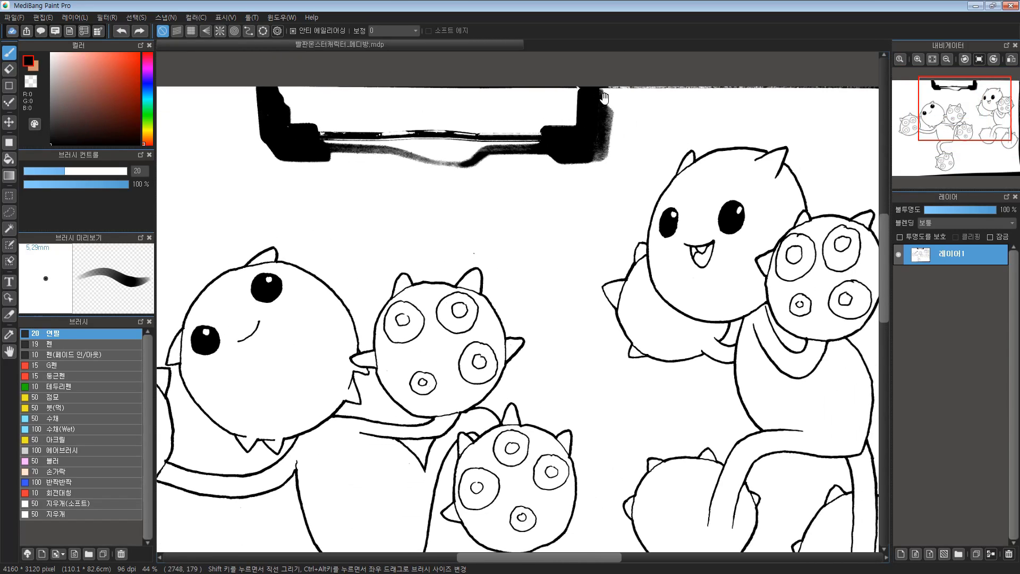
left_click_drag(604, 97, 434, 90)
left_click_drag(767, 222, 458, 68)
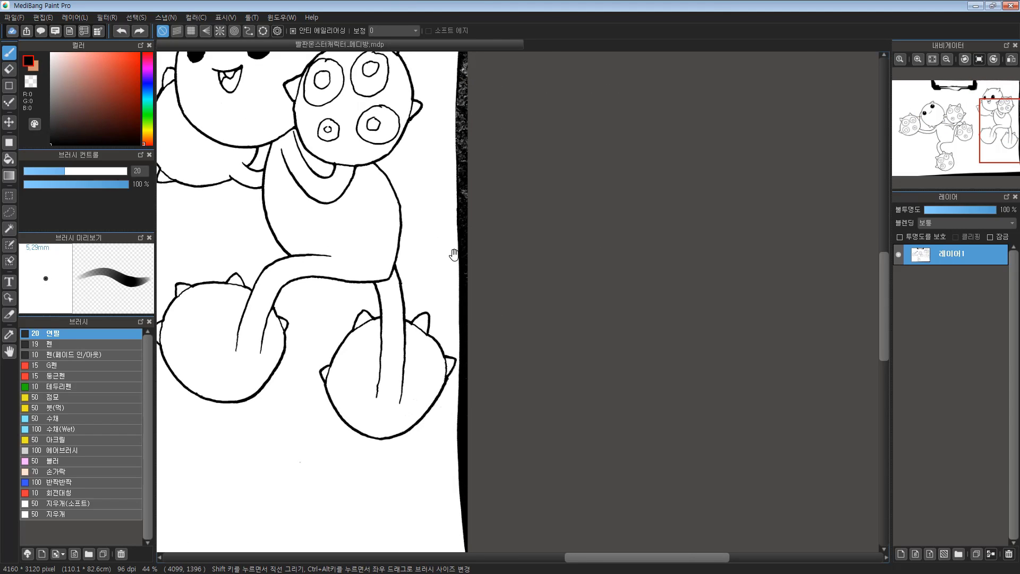
left_click_drag(454, 255, 585, 290)
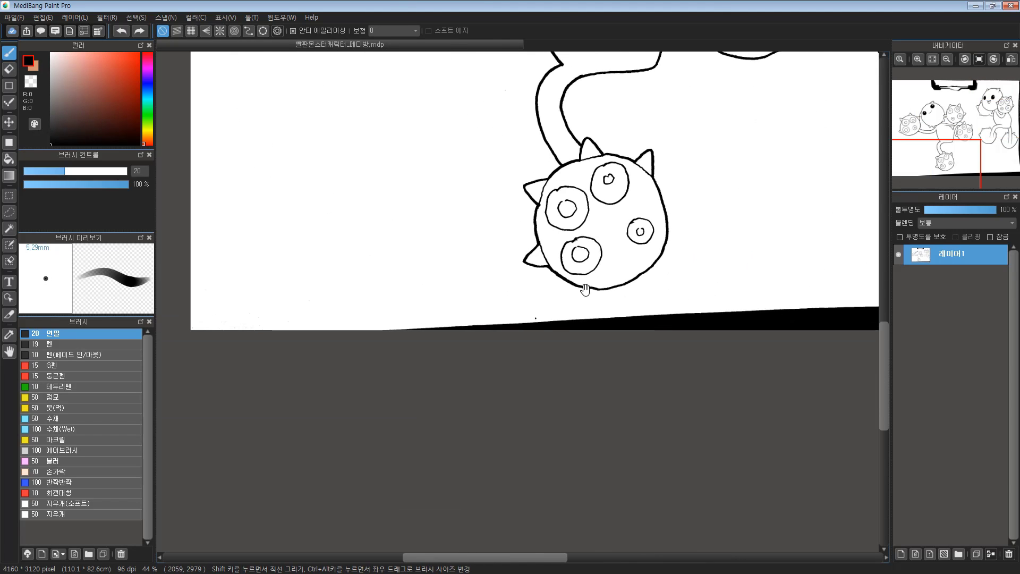
left_click_drag(720, 308, 200, 409)
left_click_drag(580, 205, 579, 498)
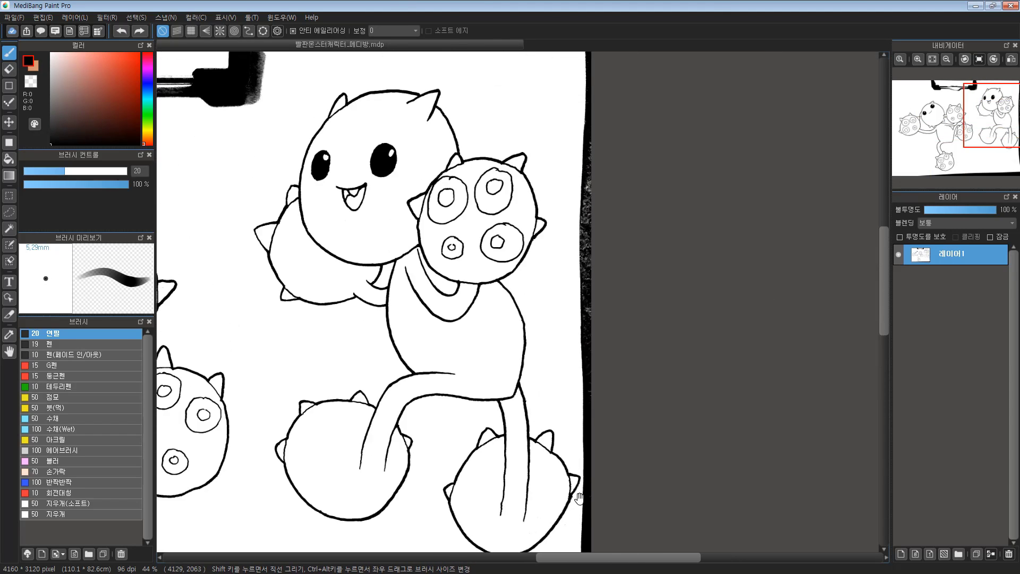
left_click_drag(577, 243, 585, 288)
left_click_drag(377, 122, 446, 237)
left_click_drag(298, 246, 458, 223)
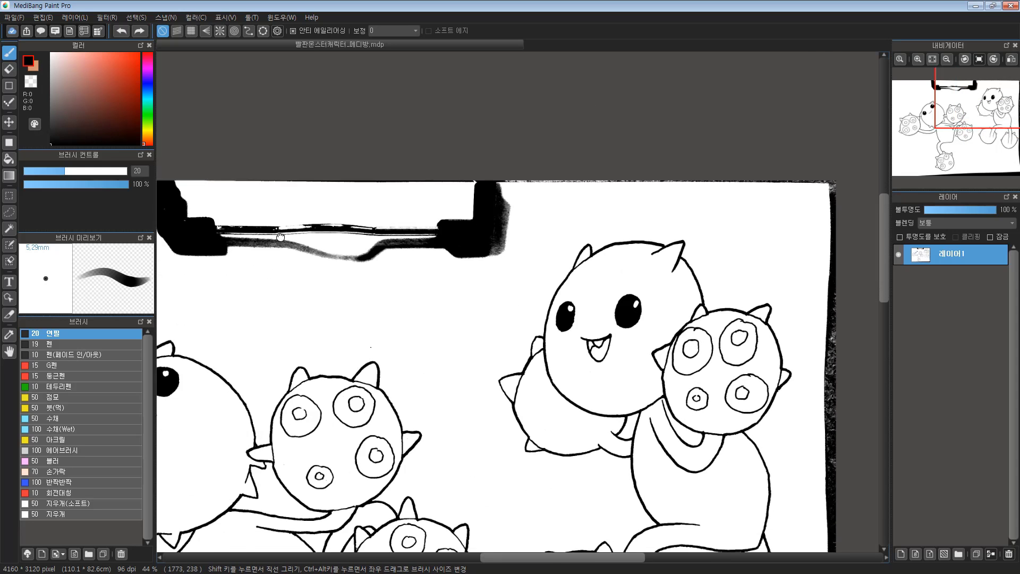
scroll(280, 237, "down", 4)
left_click_drag(293, 199, 280, 152)
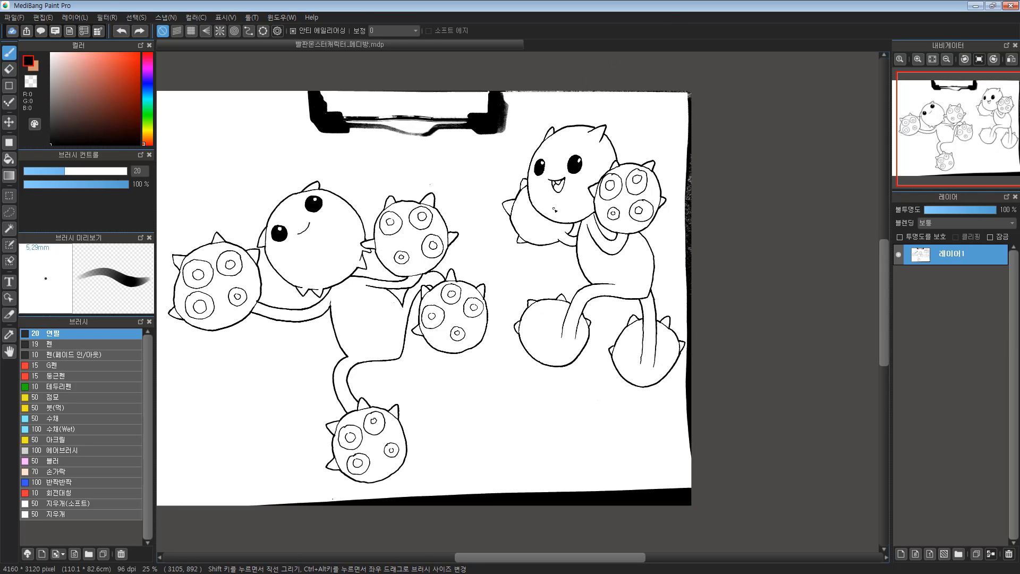
left_click_drag(516, 311, 565, 303)
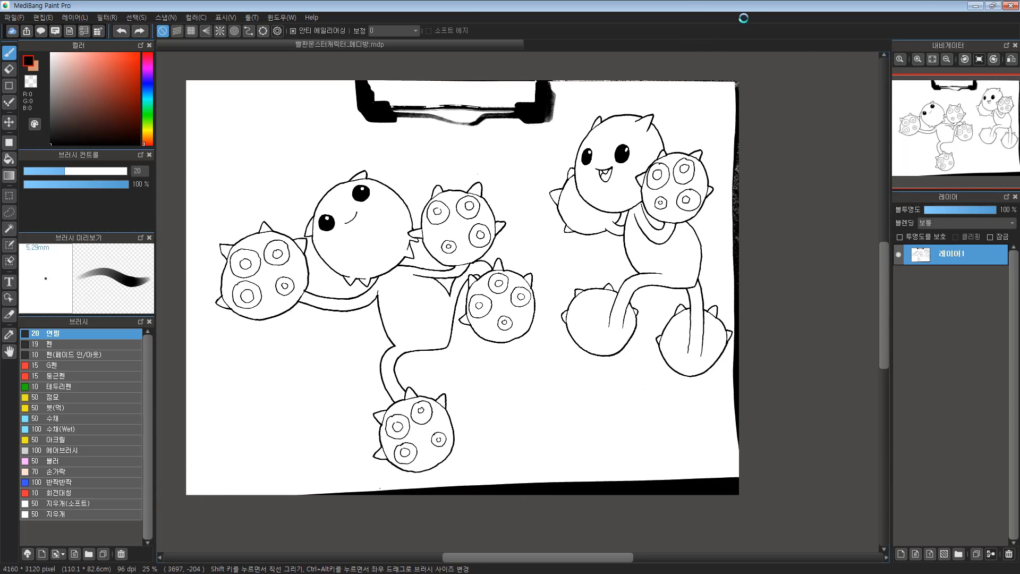
Step: Select the clipboard and the page's black right and bottom borders with the Lasso Tool, extending the selection over the edge of the right monster's foot
left_click_drag(621, 151, 617, 152)
left_click(10, 213)
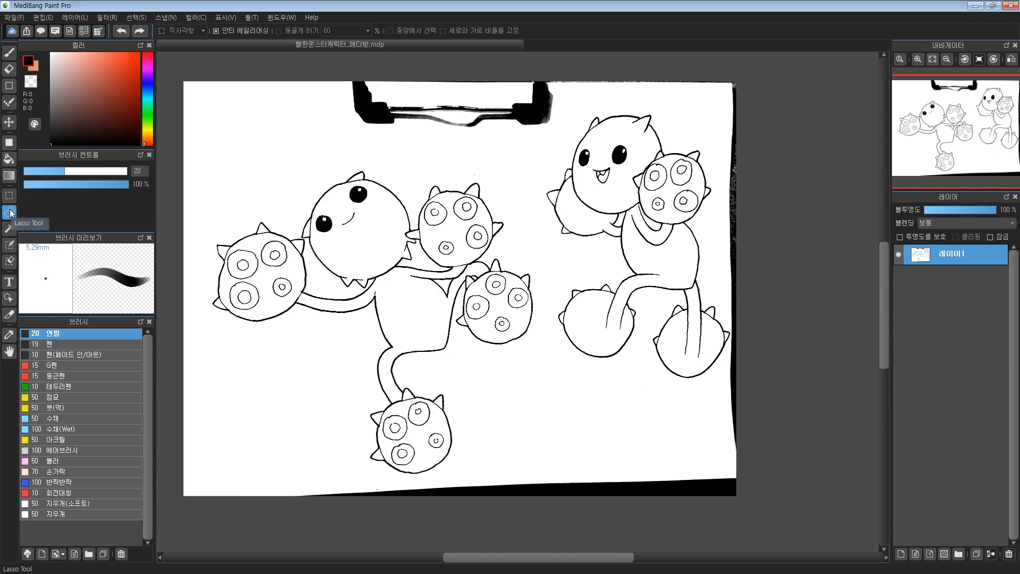
left_click_drag(404, 181, 368, 223)
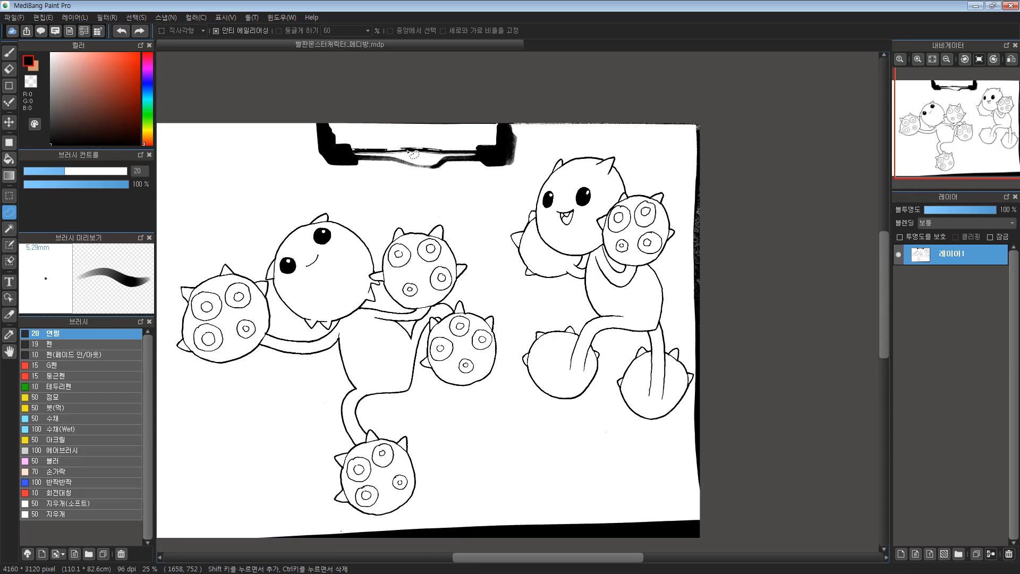
mouse_move(341, 114)
left_mouse_down()
mouse_move(307, 132)
mouse_move(240, 106)
mouse_move(225, 148)
mouse_move(251, 170)
mouse_move(414, 194)
mouse_move(459, 175)
mouse_move(490, 144)
mouse_move(591, 135)
mouse_move(620, 144)
mouse_move(637, 377)
mouse_move(624, 440)
mouse_move(376, 517)
mouse_move(189, 533)
mouse_move(193, 551)
mouse_move(654, 549)
mouse_move(700, 443)
mouse_move(717, 226)
mouse_move(697, 100)
mouse_move(496, 88)
left_mouse_up()
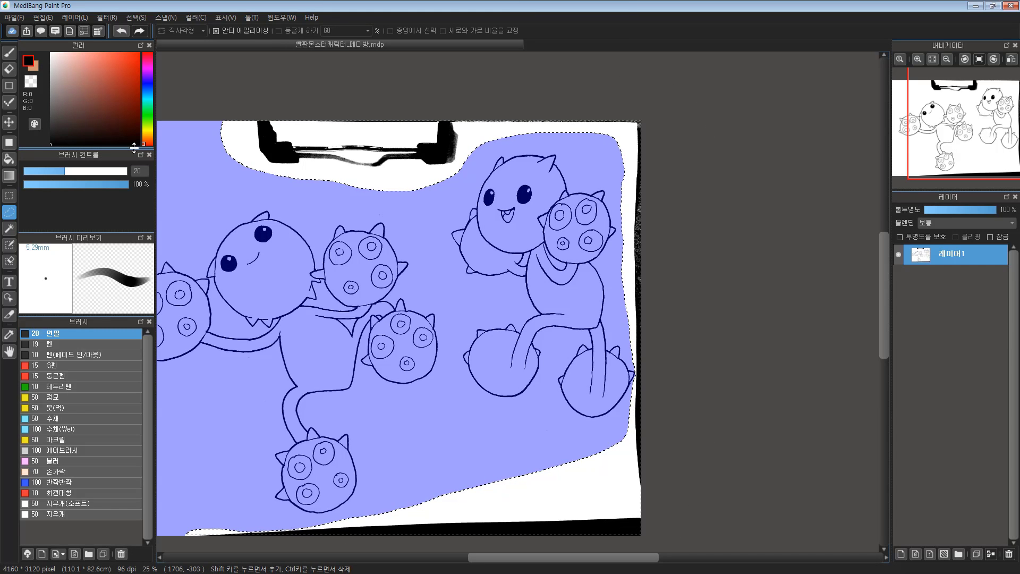
left_click_drag(644, 292, 632, 436)
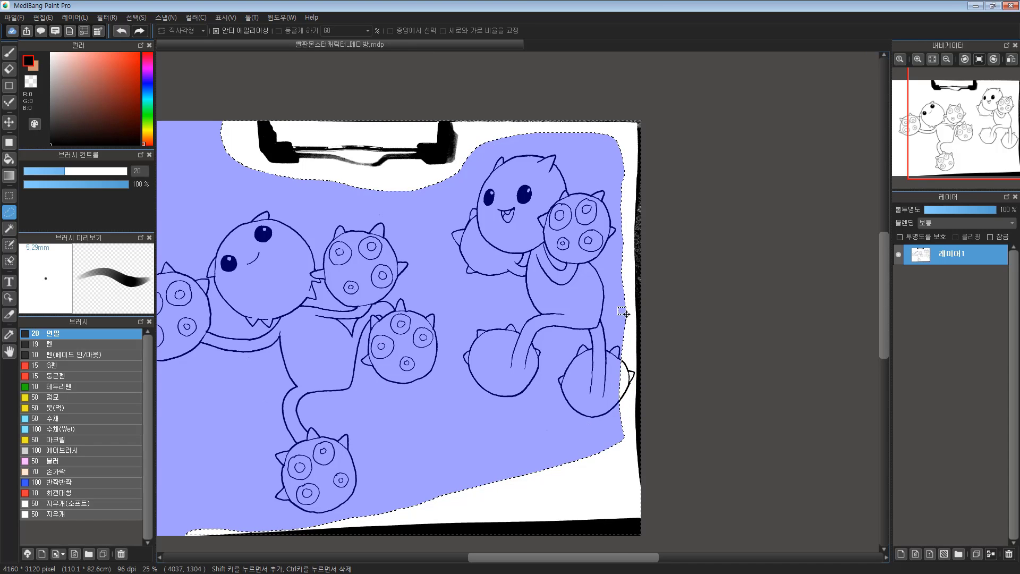
Step: Inspect the selection boundary around the right monster's foot, the page's upper-right corner and the clipboard
mouse_move(434, 386)
left_mouse_down()
mouse_move(565, 312)
mouse_move(633, 298)
left_mouse_up()
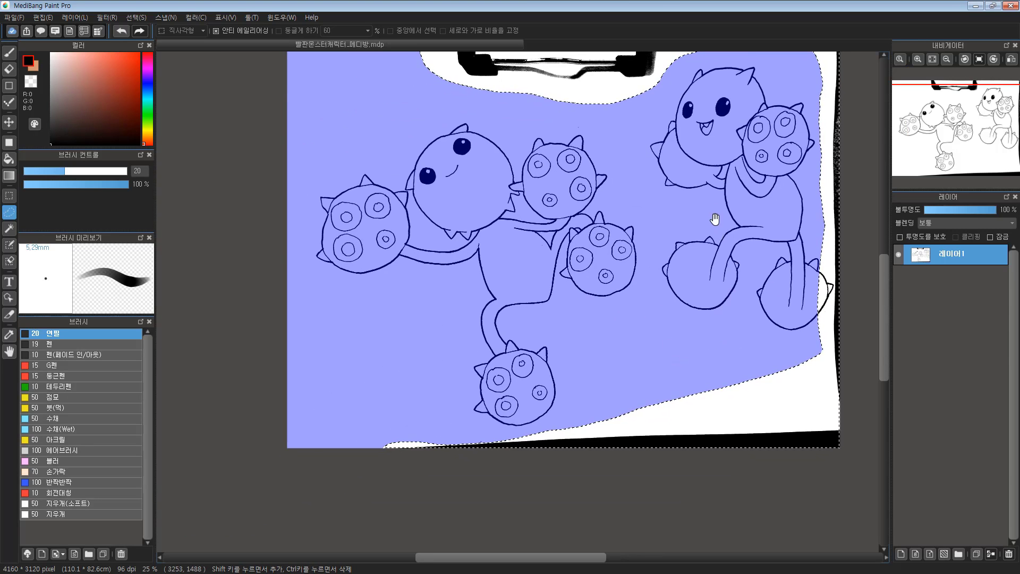
left_click_drag(776, 233, 449, 292)
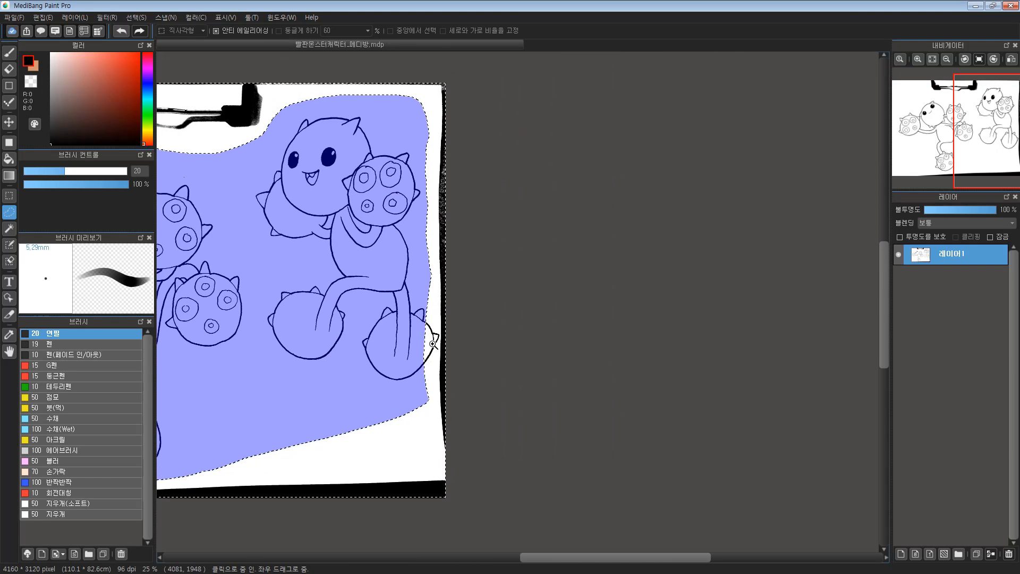
left_click_drag(433, 345, 529, 369)
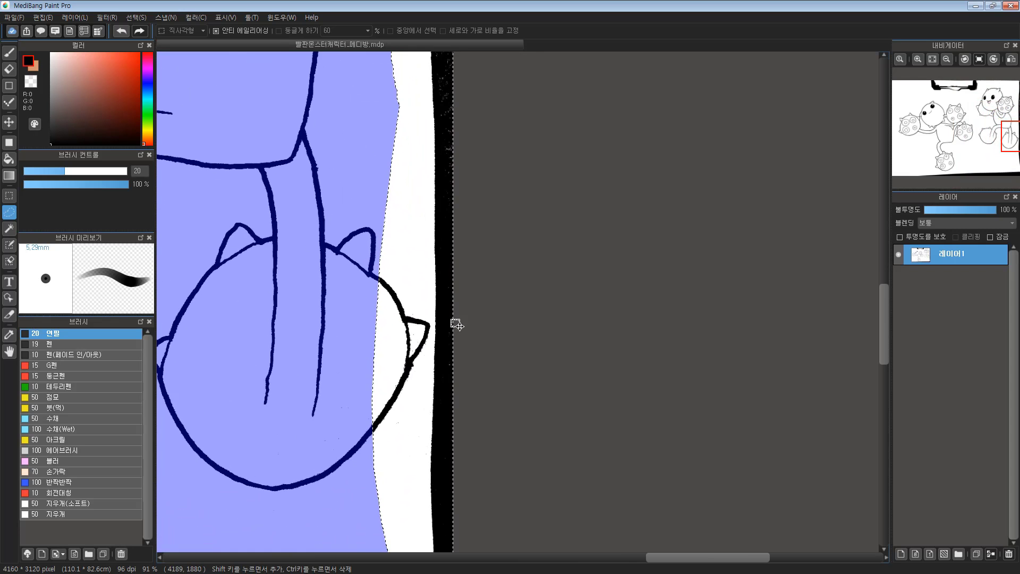
left_click_drag(447, 137, 496, 303)
left_click_drag(488, 159, 504, 297)
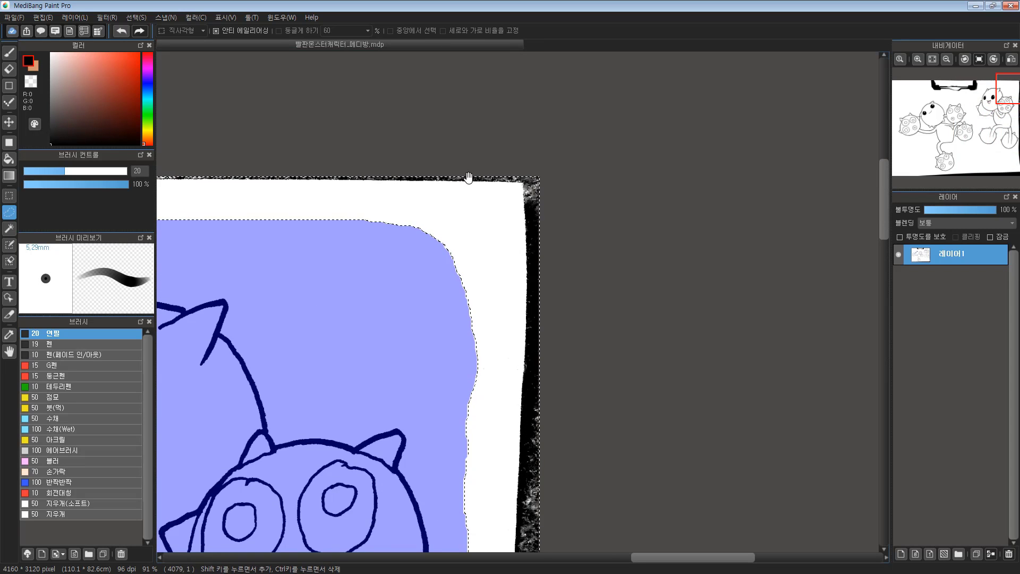
left_click_drag(159, 175, 747, 198)
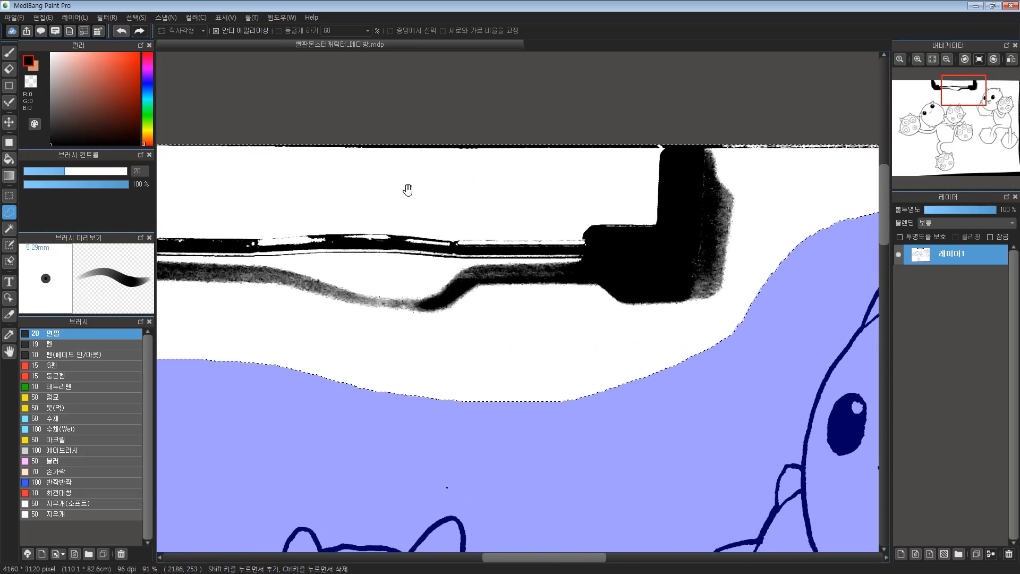
mouse_move(407, 189)
left_mouse_down()
mouse_move(675, 334)
mouse_move(327, 161)
left_mouse_up()
mouse_move(644, 456)
left_mouse_down()
mouse_move(570, 471)
mouse_move(560, 283)
mouse_move(540, 430)
mouse_move(497, 273)
mouse_move(476, 135)
mouse_move(449, 150)
left_mouse_up()
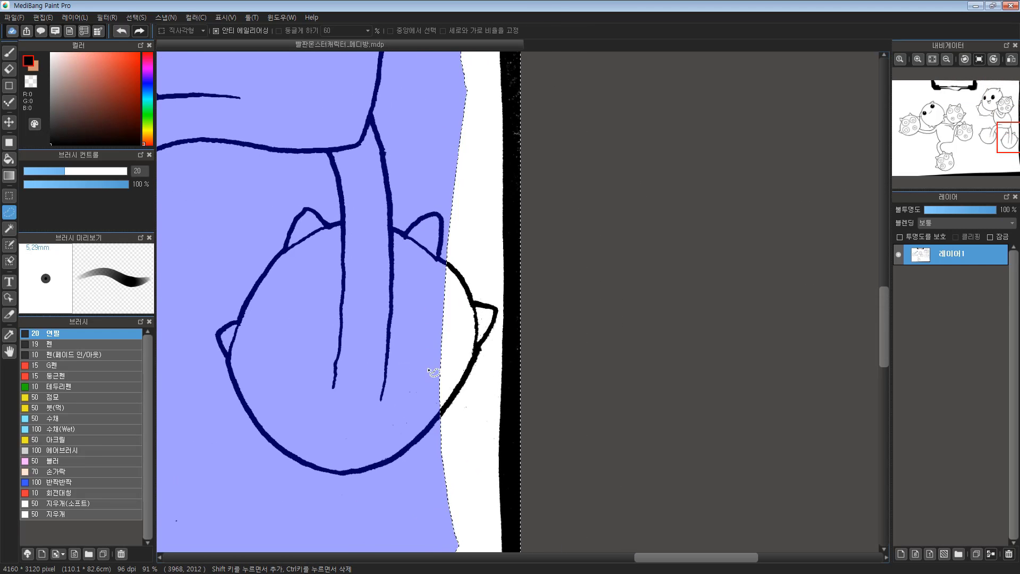
Step: Try to clear the selected scan areas on 레이어1 and undo the deletion
key("Delete")
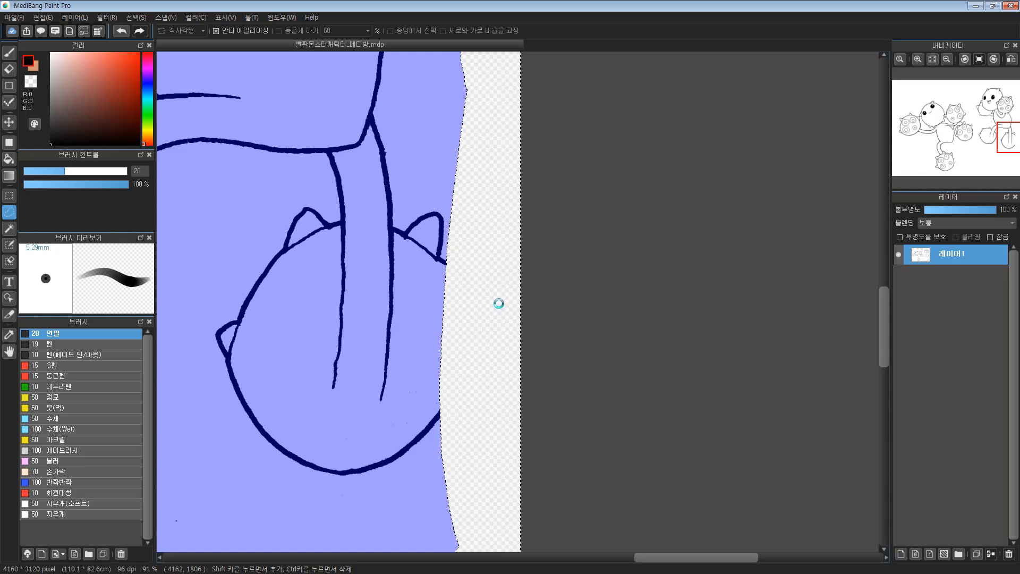
key("ctrl+z")
Step: Redraw the lasso selection boundary around the right monster's foot so that the whole foot stays outside the selection
scroll(518, 308, "right", 1)
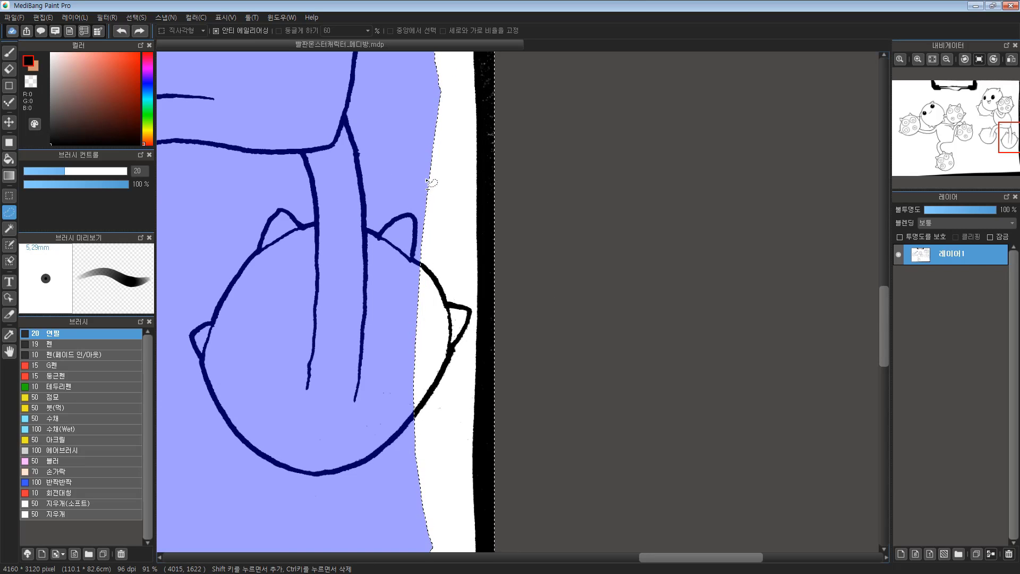
scroll(455, 258, "down", 1)
scroll(455, 257, "right", 1)
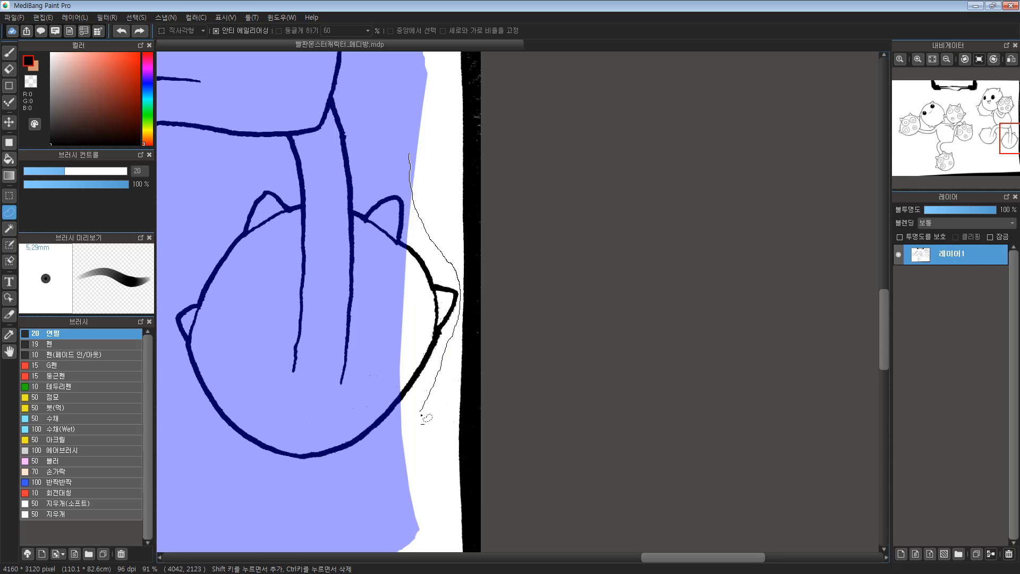
mouse_move(367, 420)
left_mouse_down()
mouse_move(352, 239)
mouse_move(403, 147)
left_mouse_up()
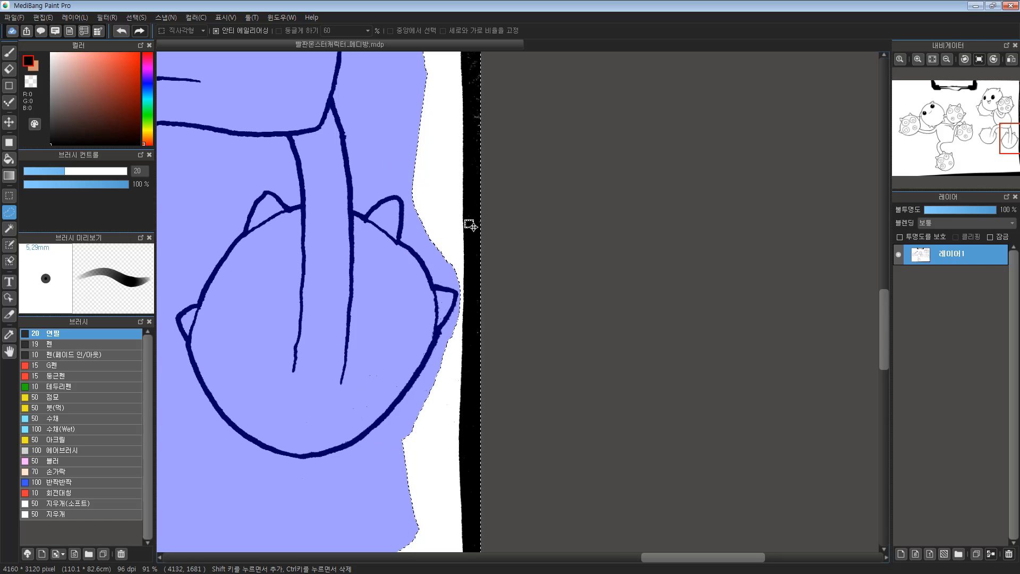
scroll(470, 225, "down", 4)
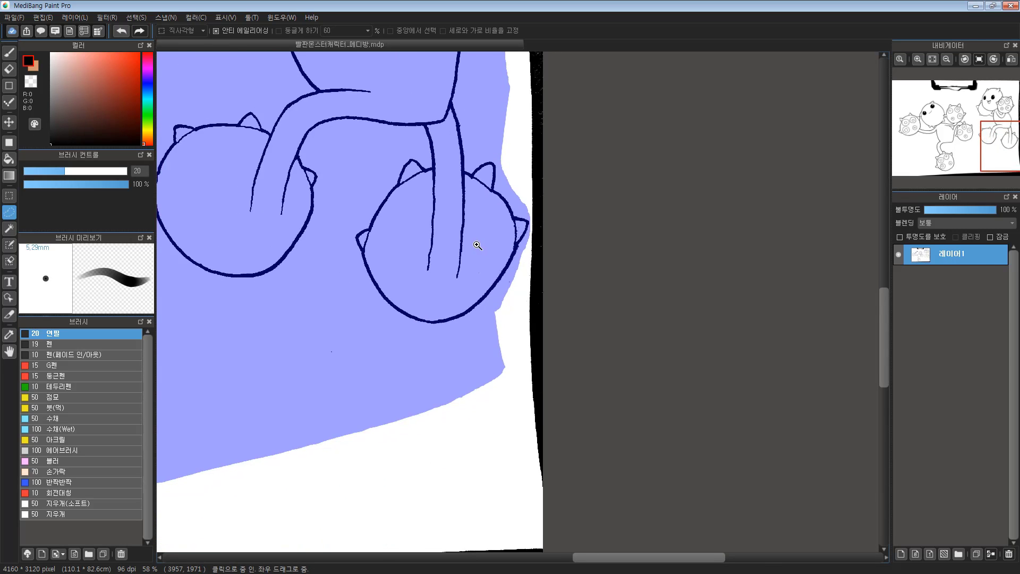
Step: Try clearing the selected clipboard and page borders to transparency, check the whole page, and undo the clearing
mouse_move(477, 246)
left_mouse_down()
mouse_move(404, 217)
mouse_move(457, 314)
left_mouse_up()
scroll(560, 362, "up", 1)
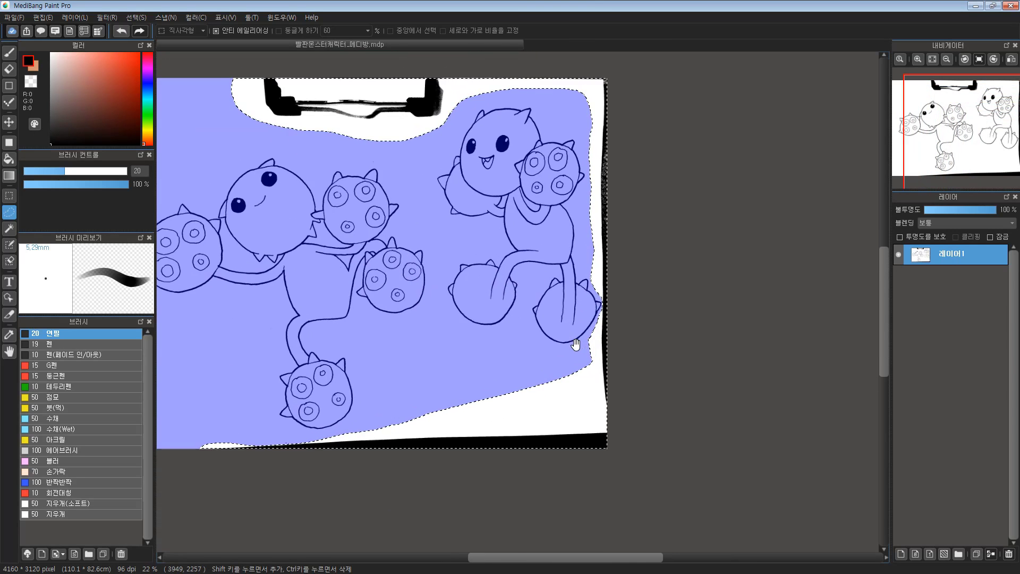
left_click_drag(532, 291, 583, 321)
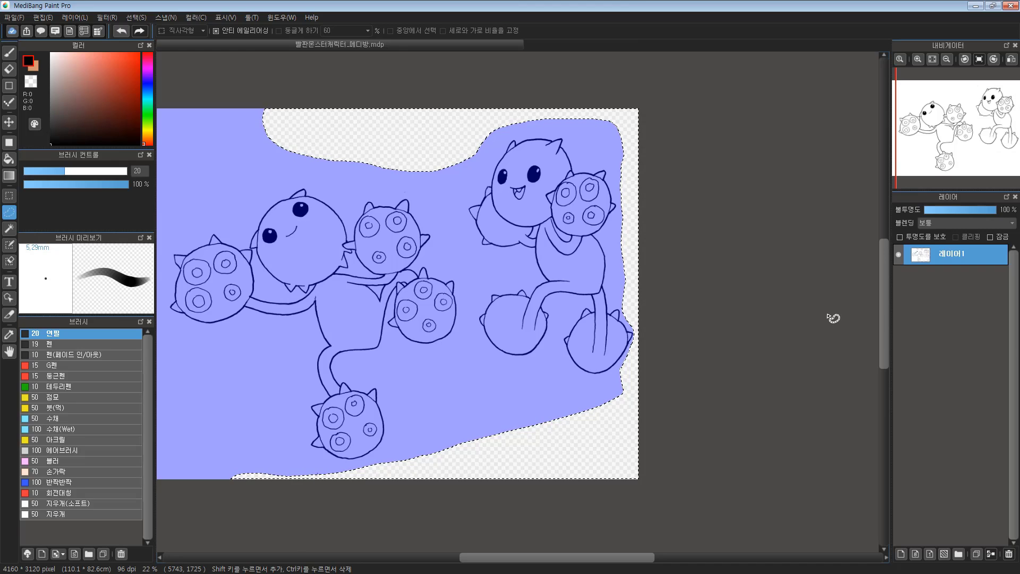
scroll(420, 139, "up", 5)
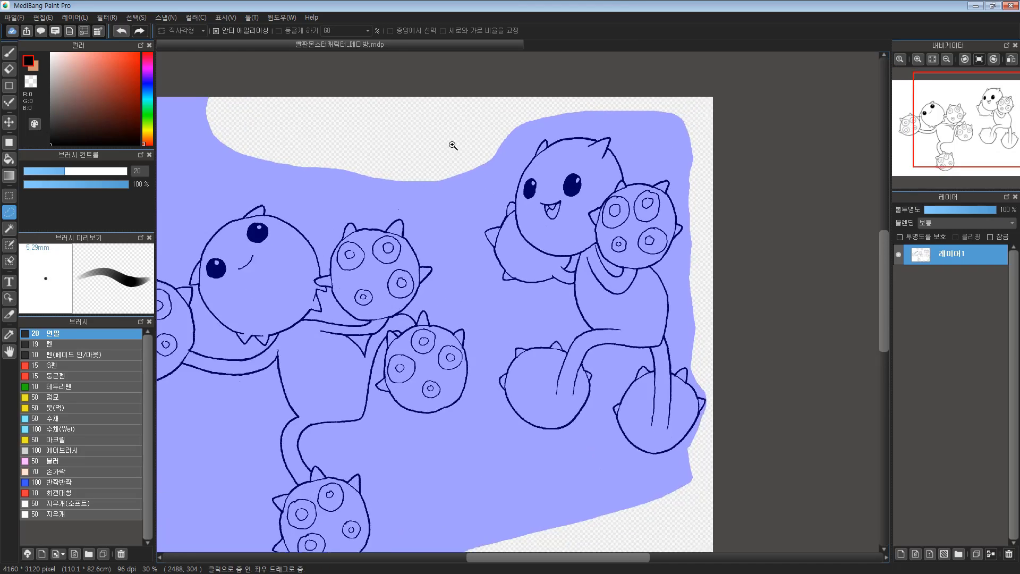
left_click_drag(504, 150, 437, 164)
mouse_move(651, 318)
left_mouse_down()
mouse_move(619, 230)
mouse_move(658, 258)
left_mouse_up()
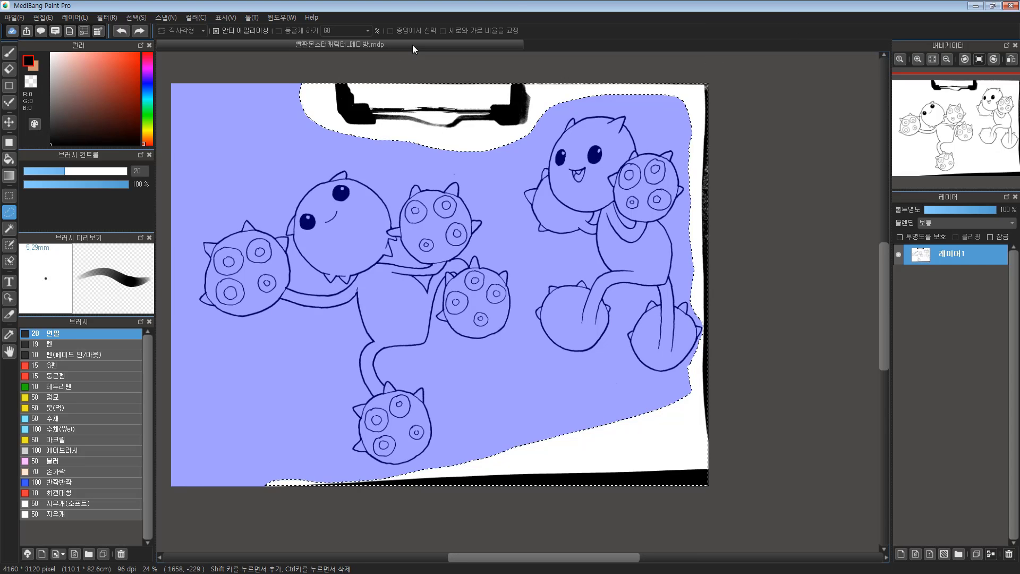
left_click_drag(321, 236, 230, 198)
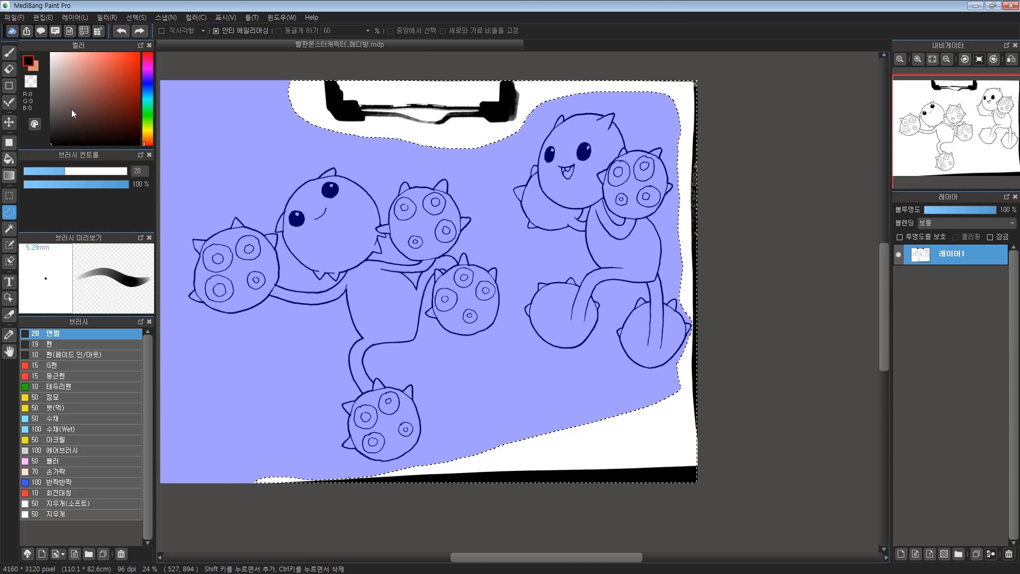
Step: Set the foreground colour to white (RGB 255, 255, 255), and hide the 컬러 palette and show it again
left_click_drag(72, 109, 50, 62)
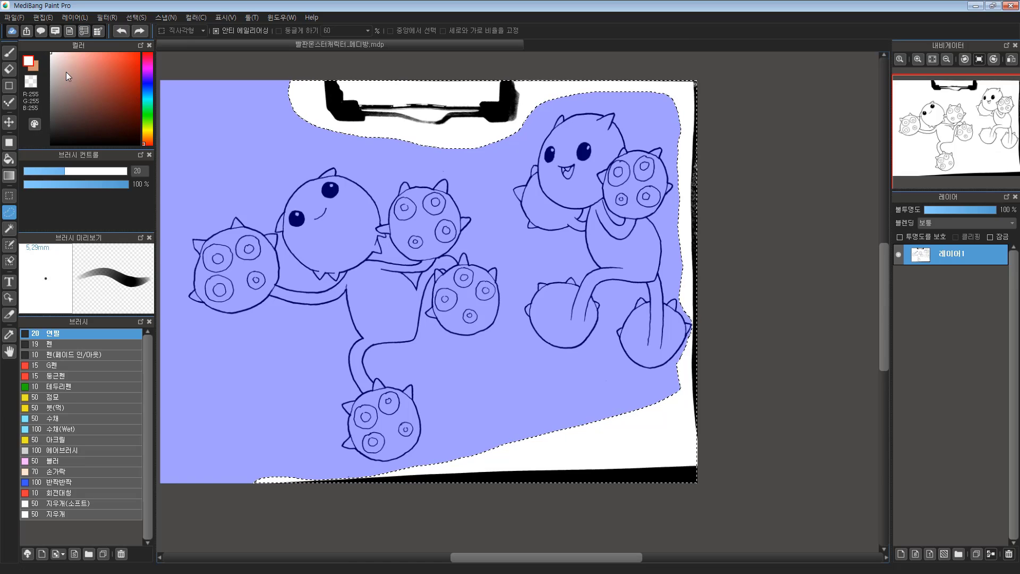
left_click(284, 19)
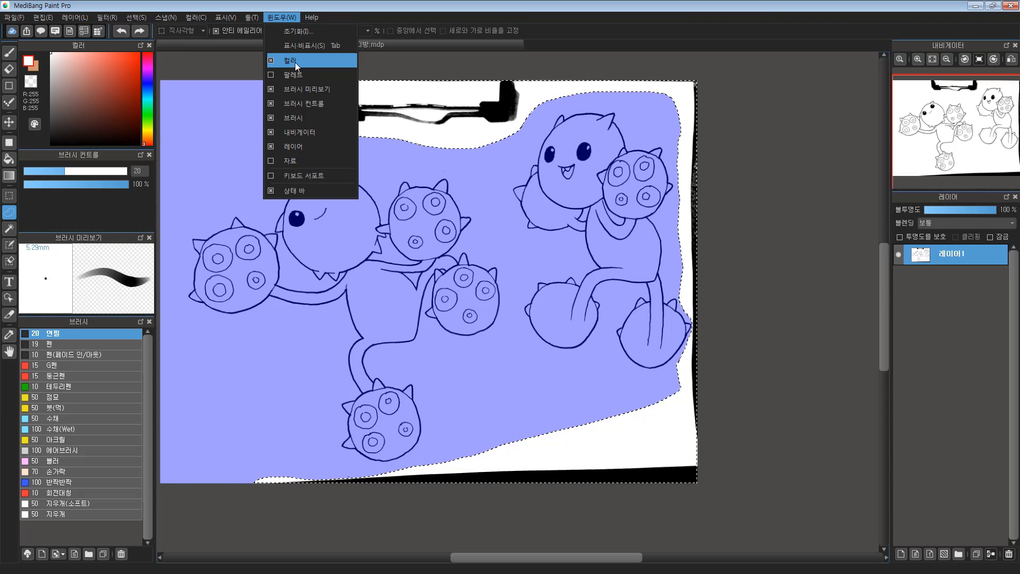
left_click(283, 62)
left_click(282, 18)
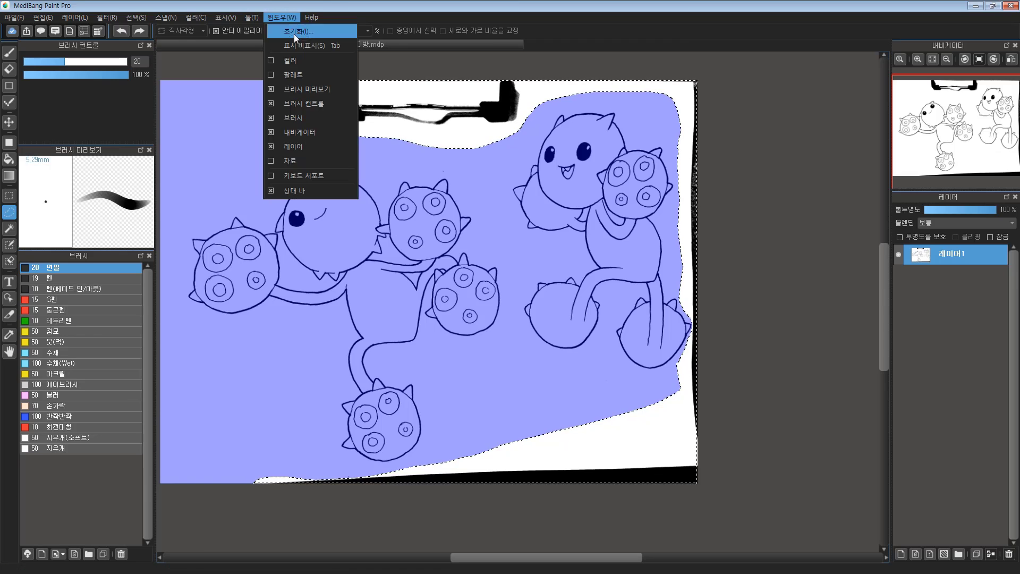
left_click(282, 60)
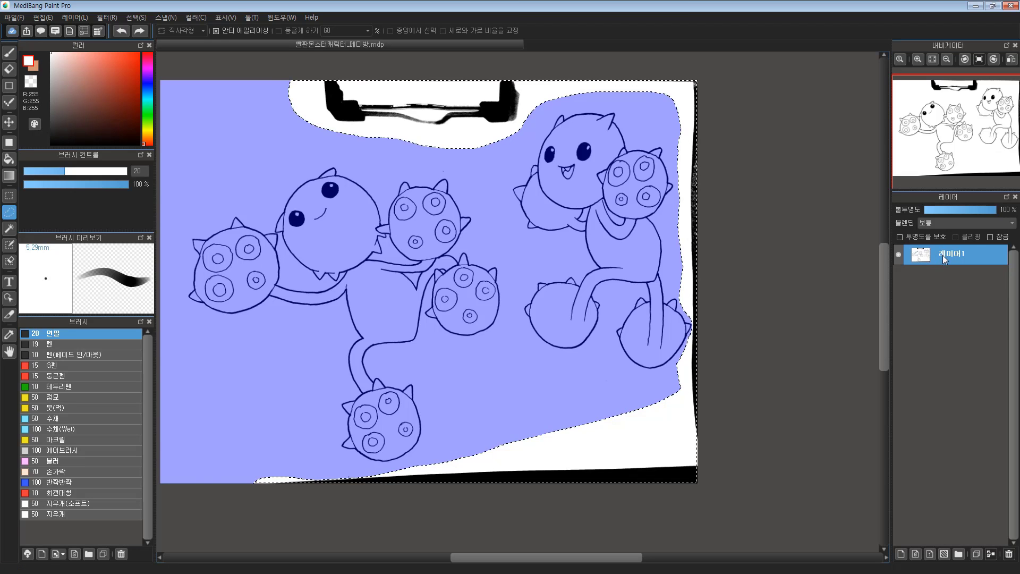
Step: Fill the selected clipboard and border areas of 레이어1 with the white foreground colour and clear the selection
left_click(80, 18)
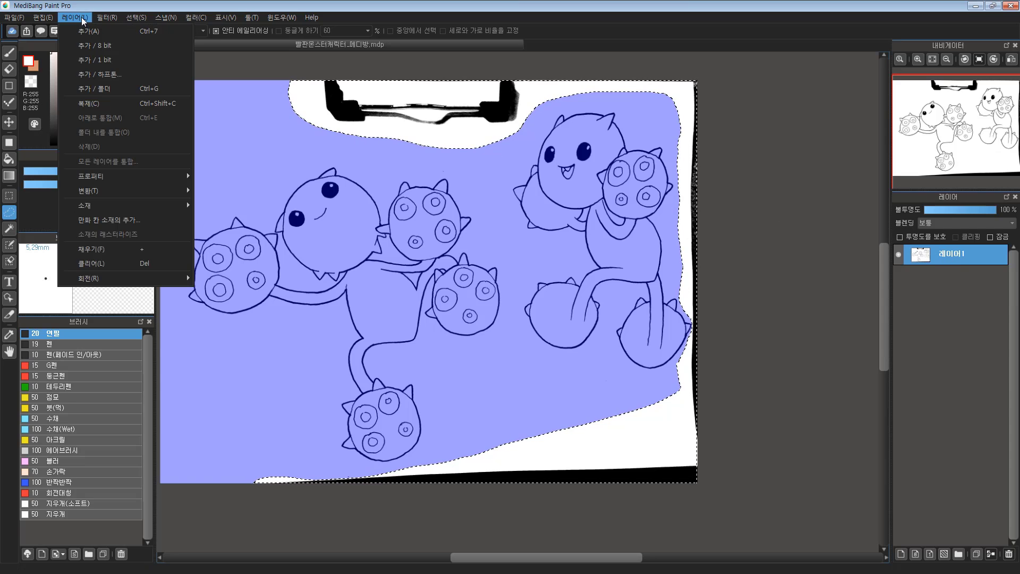
left_click(162, 250)
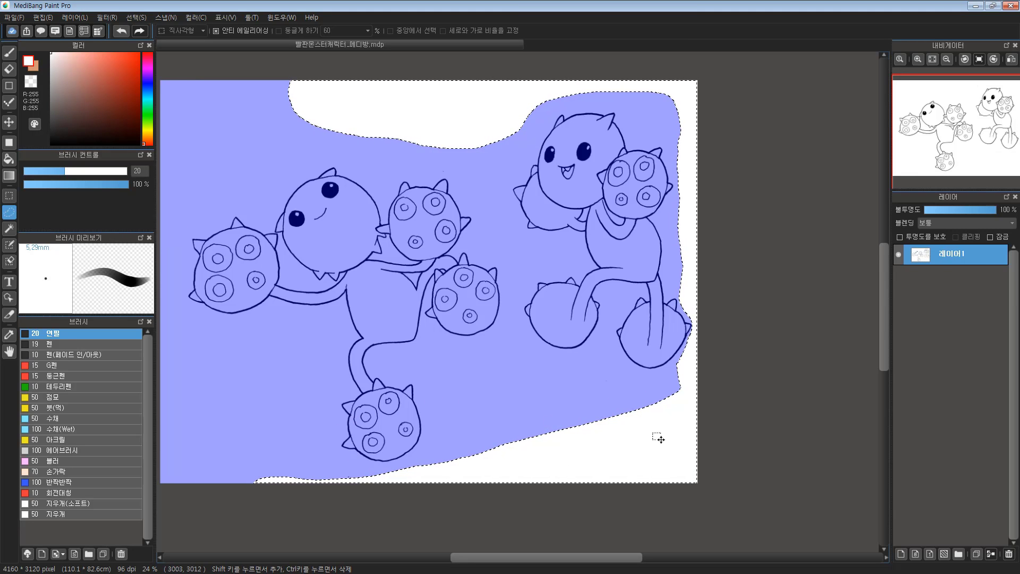
key("ctrl+d")
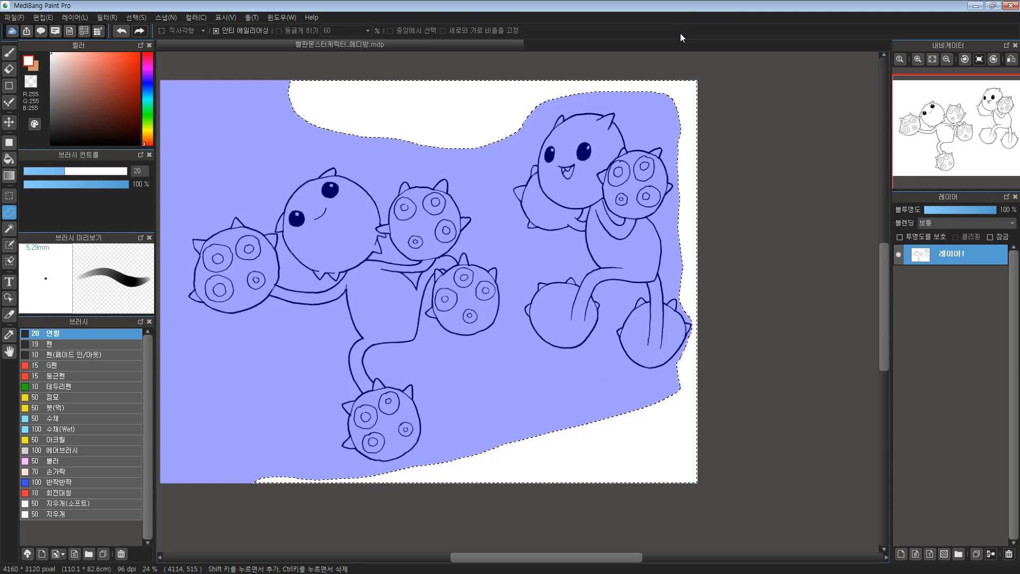
left_click_drag(563, 289, 651, 292)
key("ctrl+d")
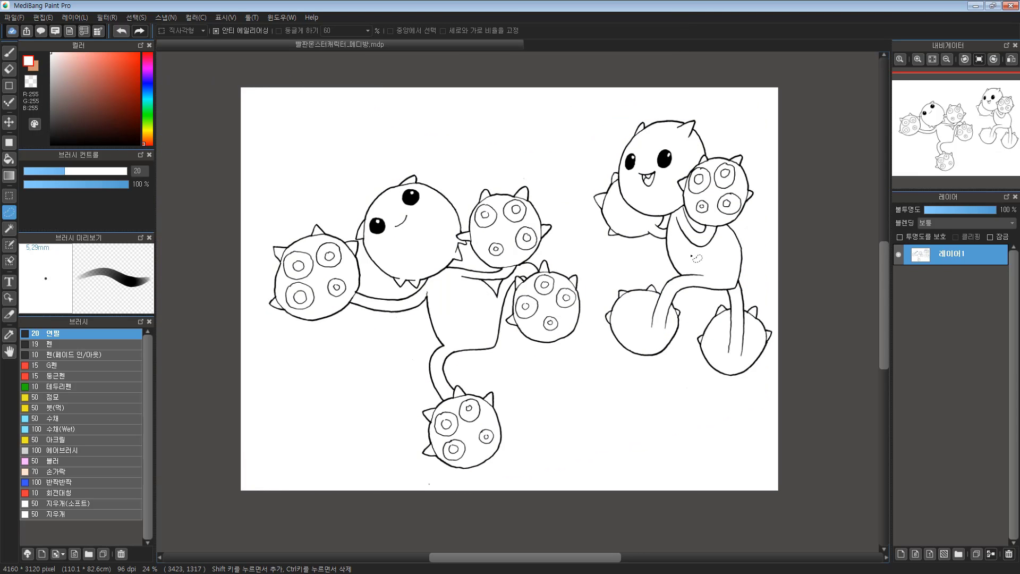
Step: Examine the cleaned page and the right monster's head up close at up to 200 % magnification
left_click(777, 291, "ctrl")
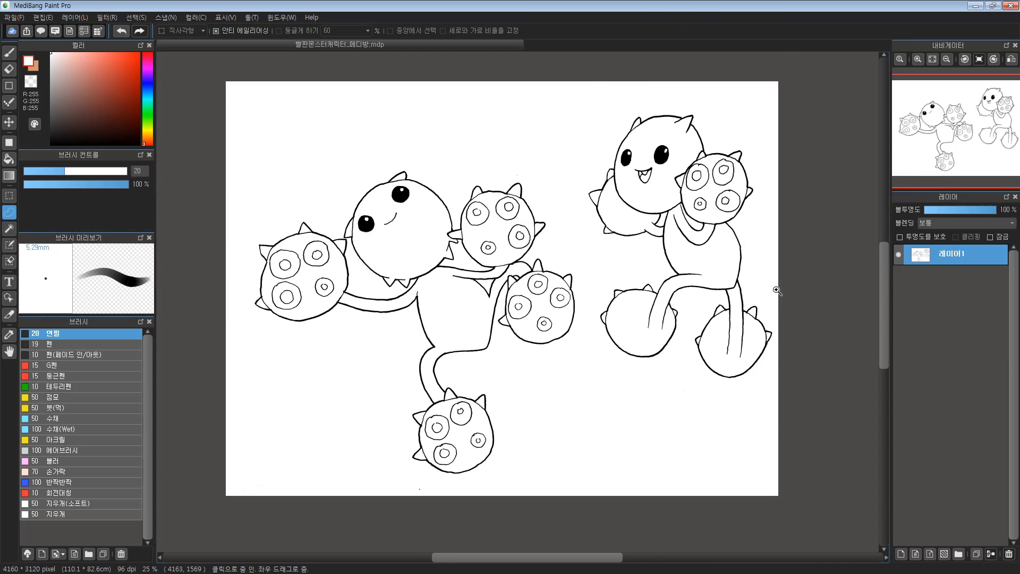
left_click_drag(746, 152, 757, 402)
left_click(497, 234, "ctrl")
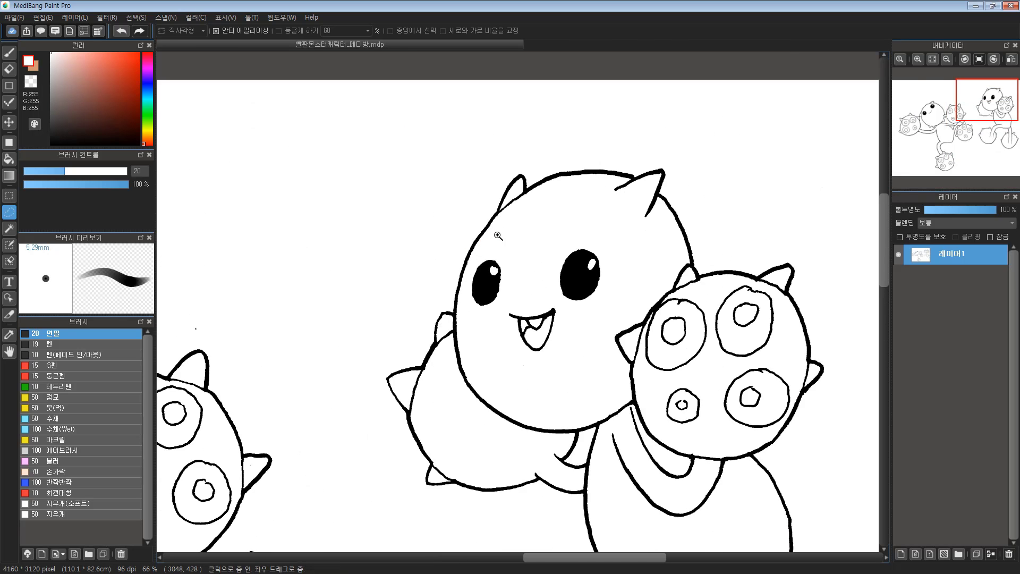
left_click(496, 241, "ctrl")
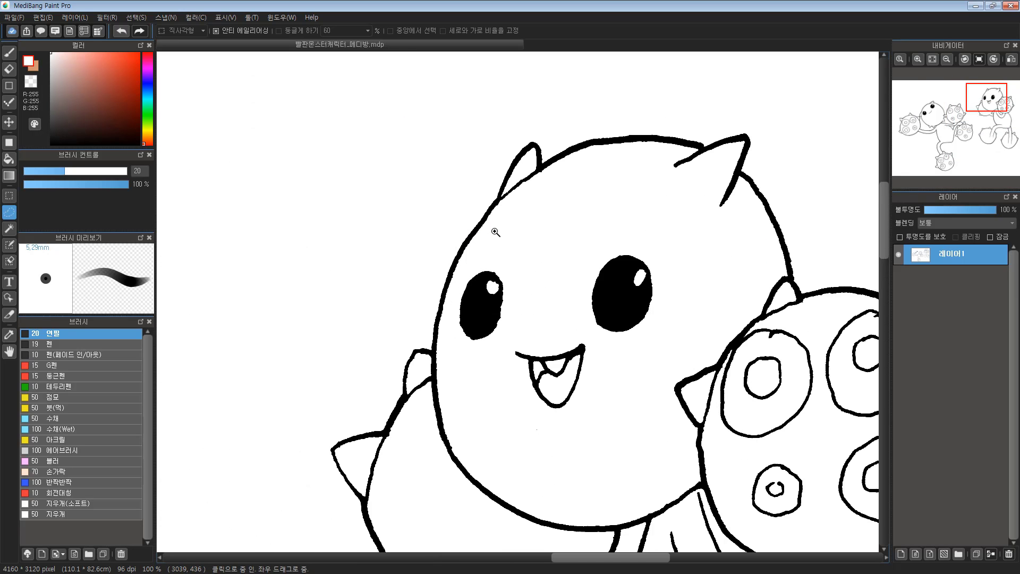
left_click(495, 232, "ctrl")
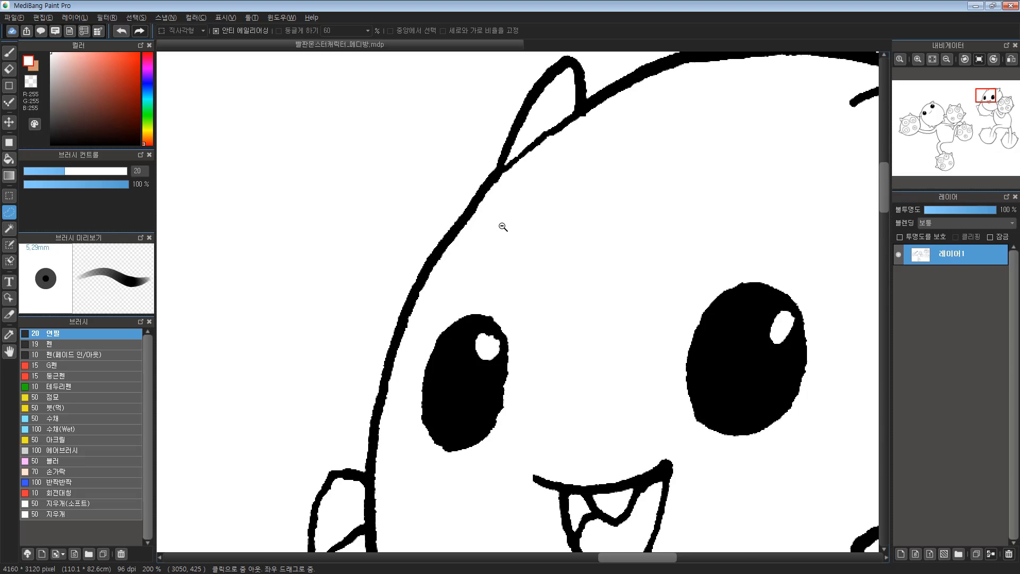
left_click(521, 242)
left_click(521, 243)
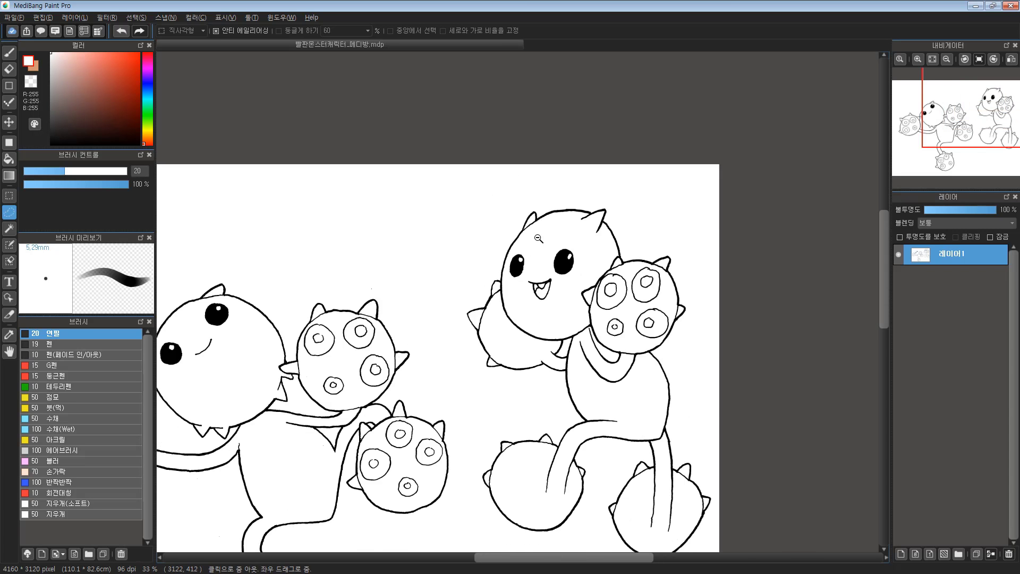
left_click(520, 242)
Step: Inspect the white background around both monsters' hands, feet and heads for stray scan specks
mouse_move(518, 340)
left_mouse_down()
mouse_move(540, 235)
mouse_move(519, 266)
left_mouse_up()
scroll(540, 234, "up", 1)
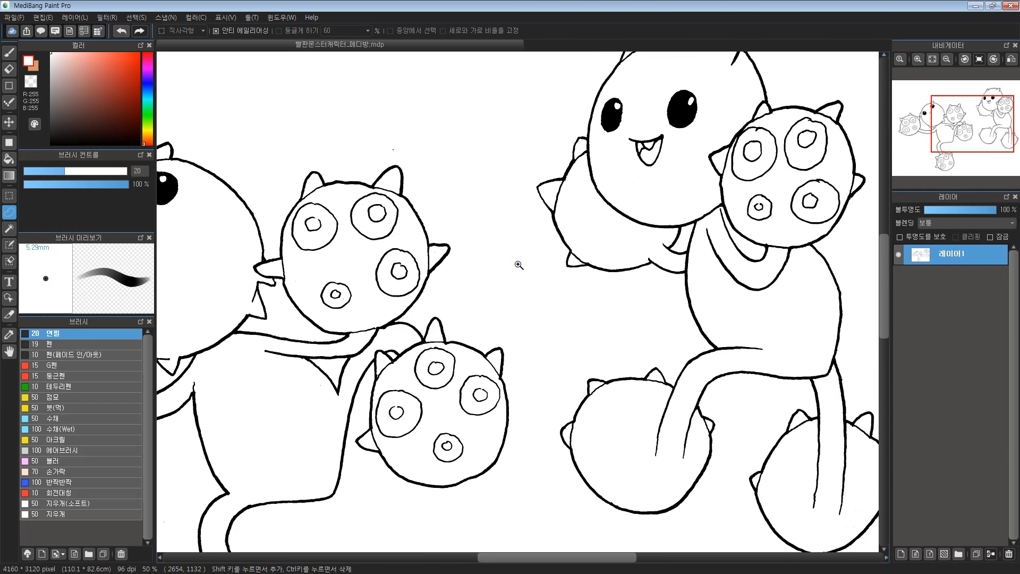
scroll(530, 239, "down", 2)
scroll(493, 215, "up", 3)
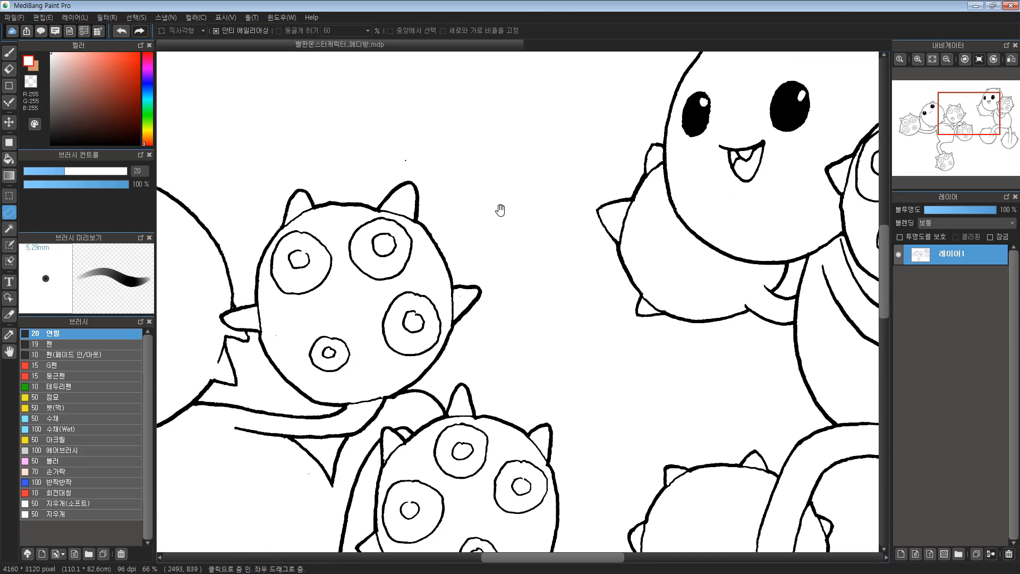
scroll(483, 275, "down", 3)
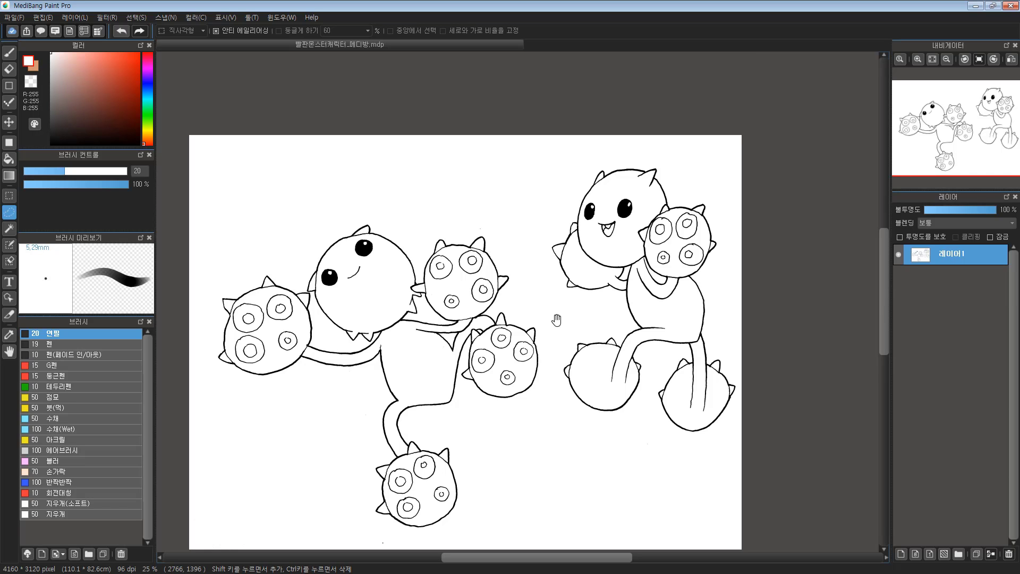
scroll(541, 349, "up", 1)
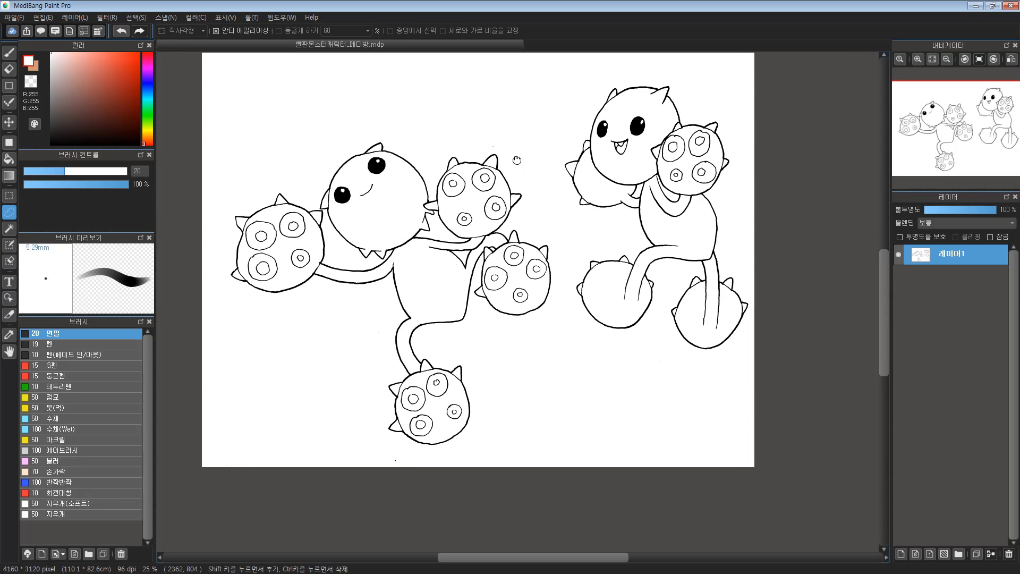
scroll(396, 469, "up", 4)
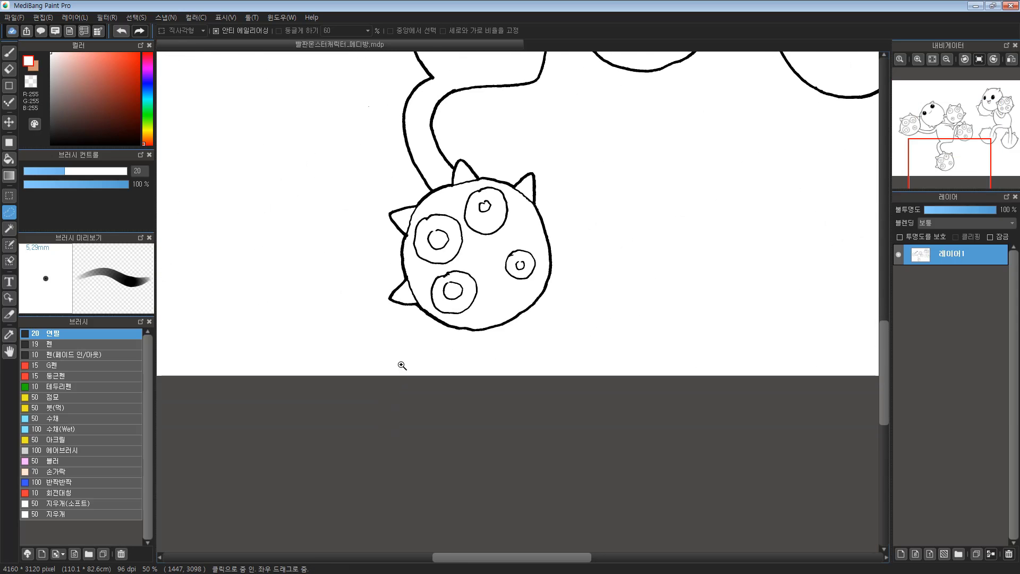
left_click_drag(400, 358, 410, 457)
left_click_drag(654, 307, 561, 174)
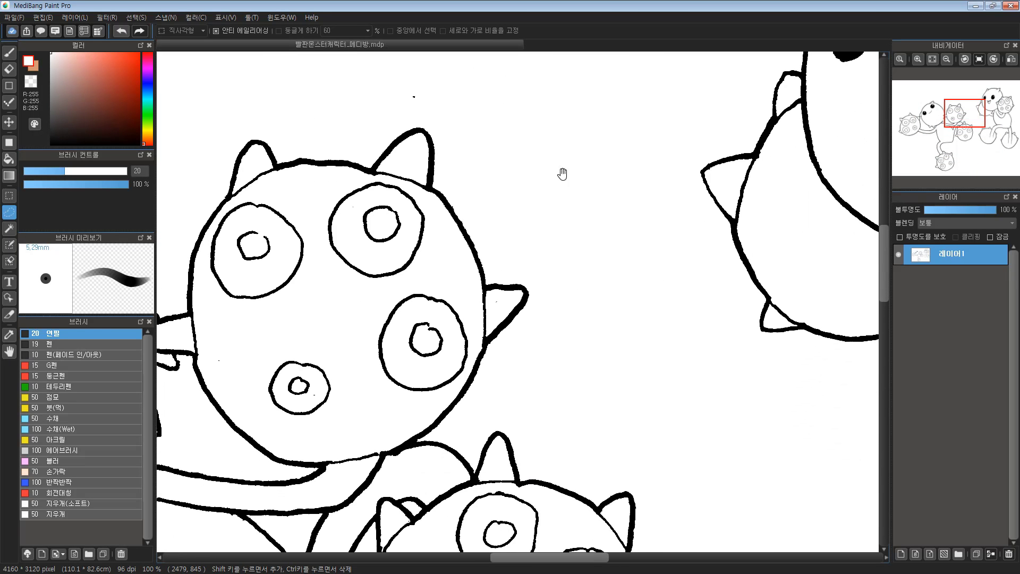
left_click_drag(698, 203, 107, 390)
left_click_drag(558, 200, 336, 419)
left_click_drag(269, 417, 746, 228)
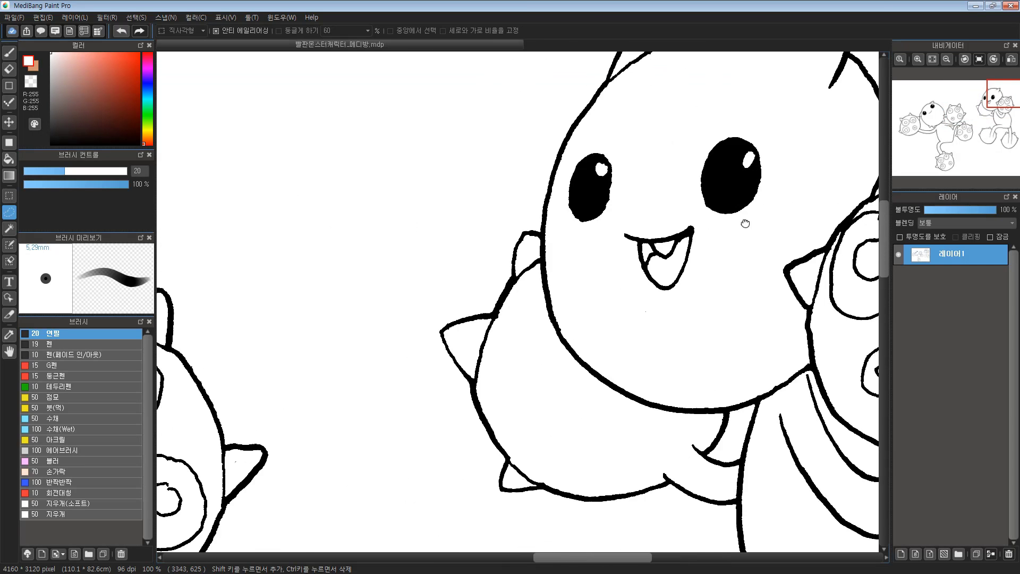
left_click_drag(359, 315, 588, 280)
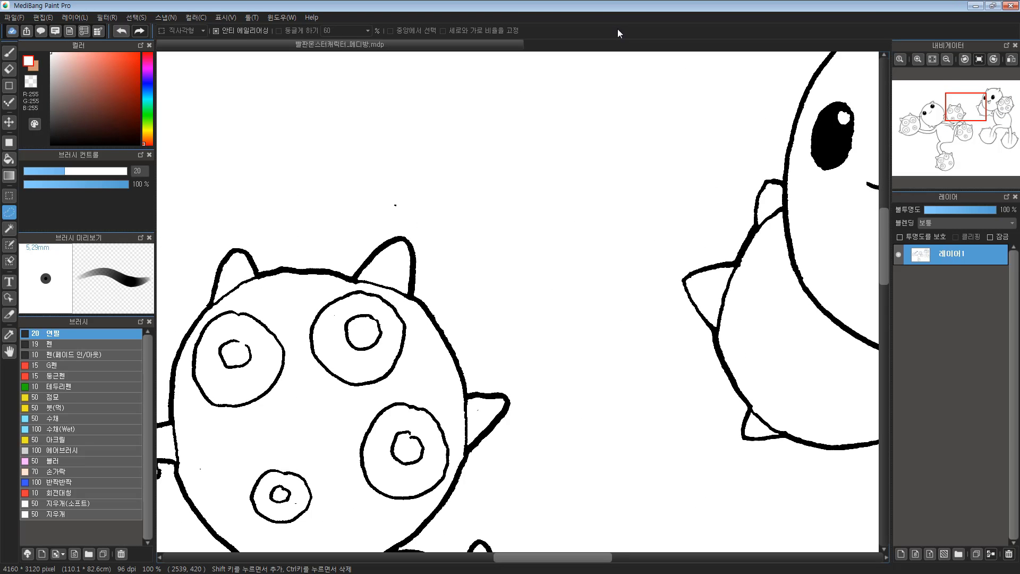
Step: Switch to the Brush tool with the 10 px 펜(페이드 인/아웃) brush, and view its edit settings without changing them
left_click(10, 53)
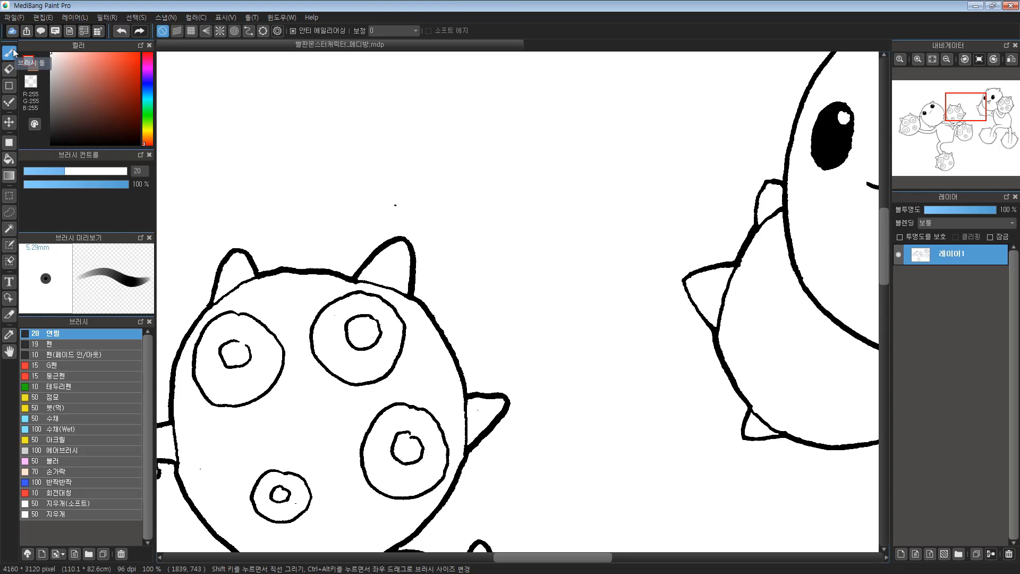
left_click(75, 345)
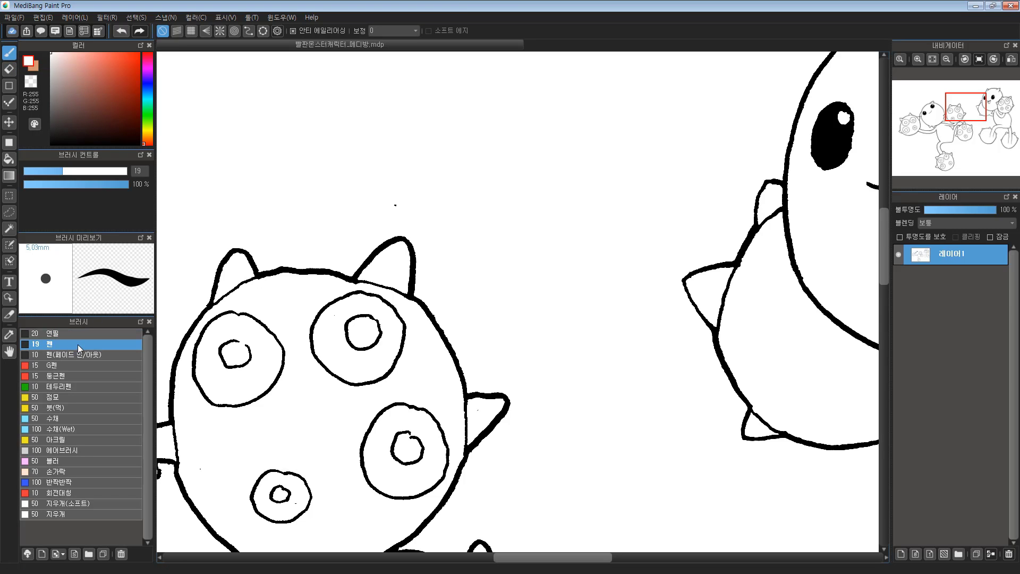
double_click(78, 351)
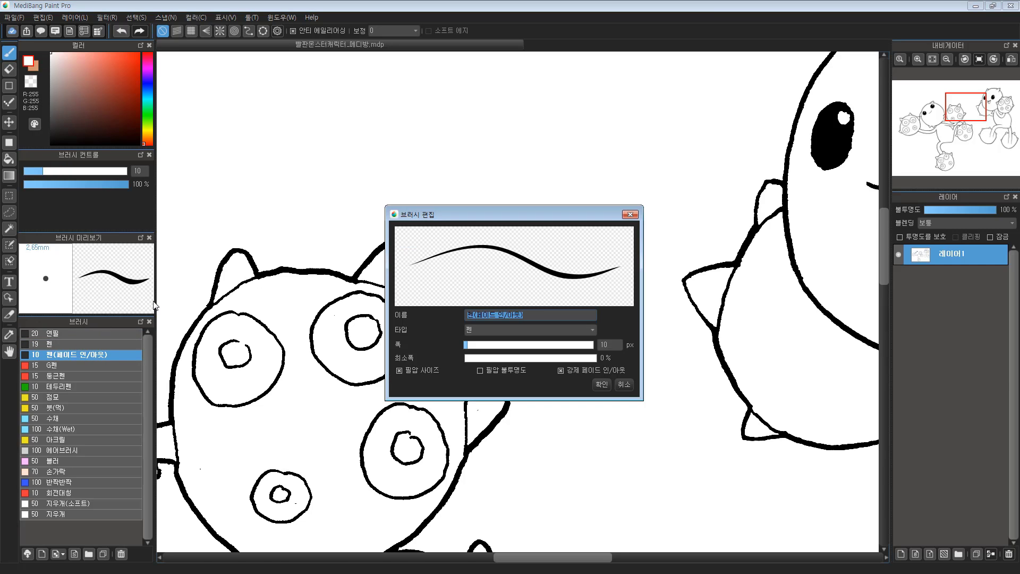
left_click(628, 215)
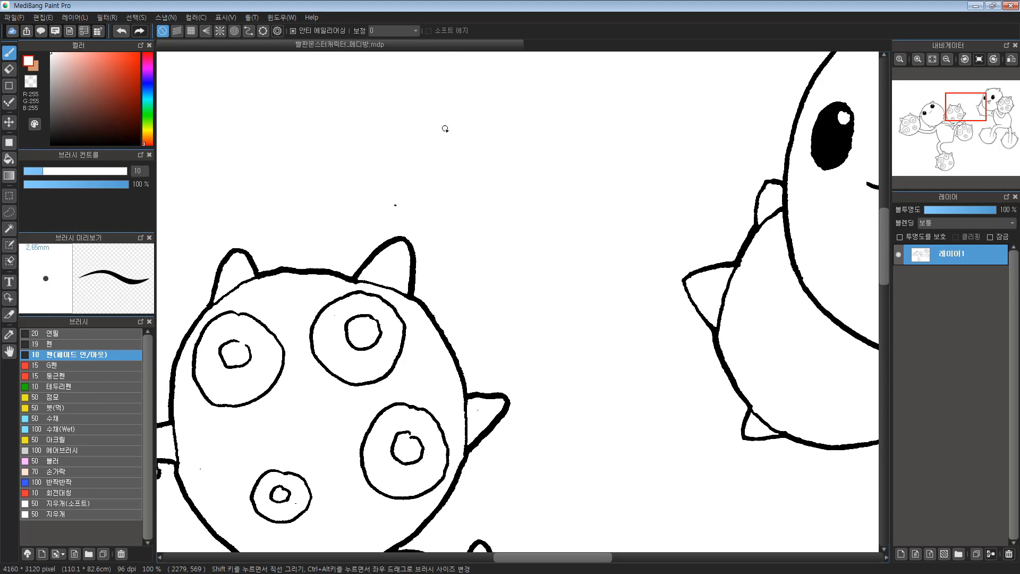
Step: Select the 19 px 펜 brush with black as foreground colour, scribble pressure-varied test strokes over the canvas and undo them
left_click(81, 343)
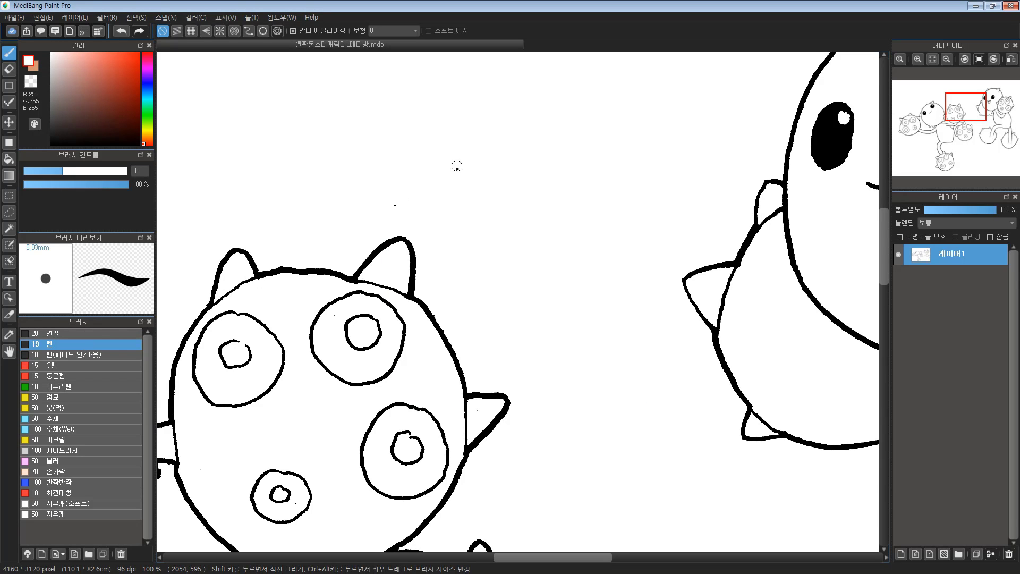
left_click(52, 143)
mouse_move(264, 171)
left_mouse_down()
mouse_move(396, 120)
mouse_move(607, 188)
mouse_move(581, 292)
mouse_move(585, 390)
left_mouse_up()
key("ctrl+z")
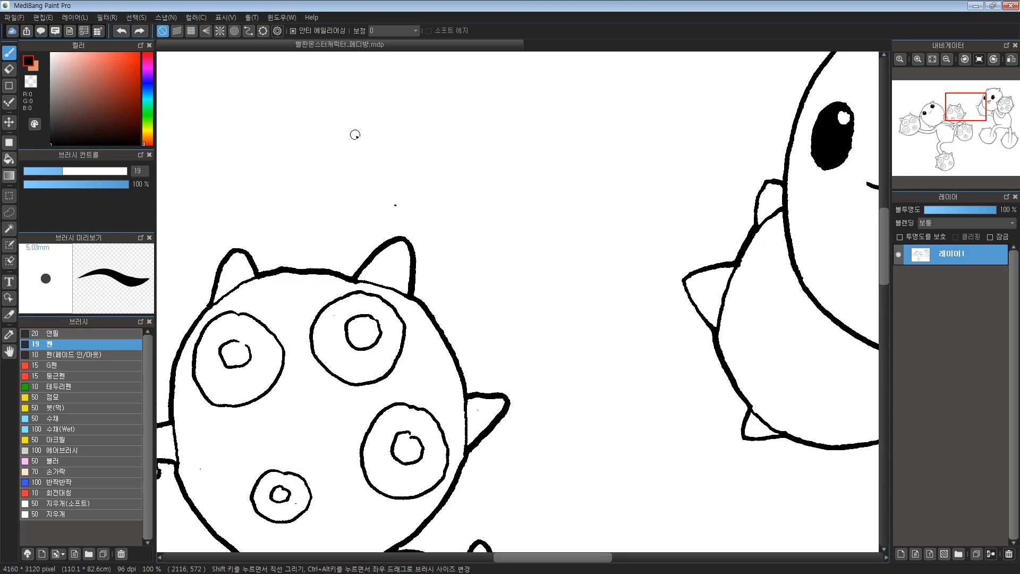
mouse_move(281, 177)
left_mouse_down()
mouse_move(314, 154)
mouse_move(470, 129)
mouse_move(579, 139)
mouse_move(499, 223)
mouse_move(509, 251)
mouse_move(619, 326)
mouse_move(642, 380)
mouse_move(643, 457)
left_mouse_up()
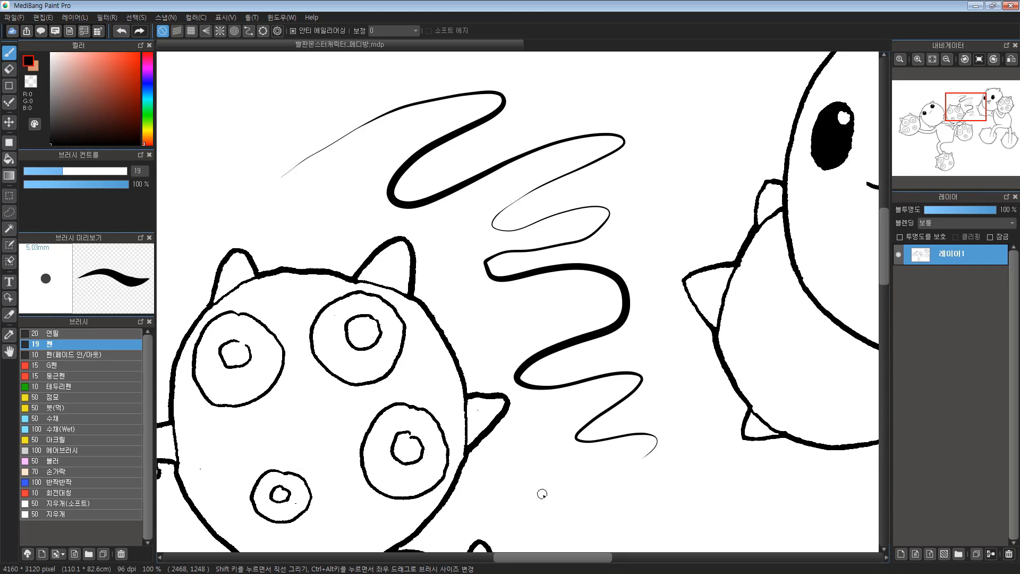
key("ctrl+z")
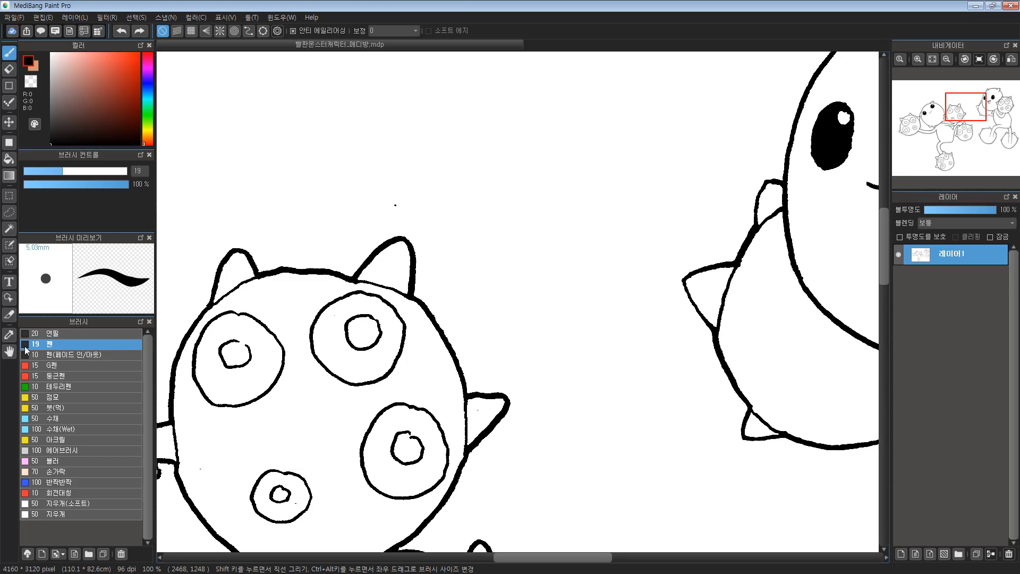
Step: Turn off 필압 사이즈 for the 19 px 펜 brush, scribble a black test stroke and undo it
double_click(59, 346)
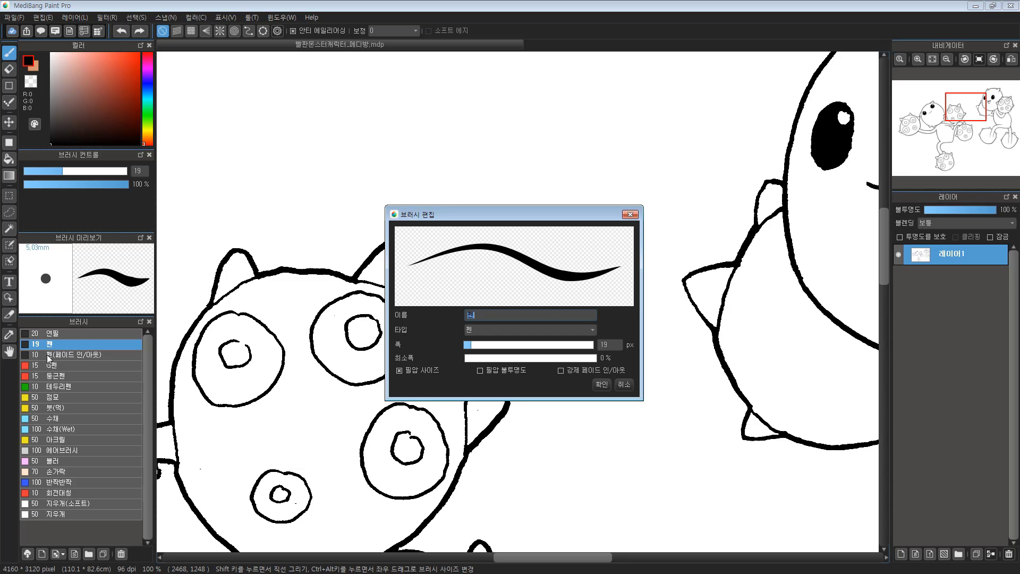
mouse_move(541, 216)
left_mouse_down()
mouse_move(554, 208)
mouse_move(545, 179)
left_mouse_up()
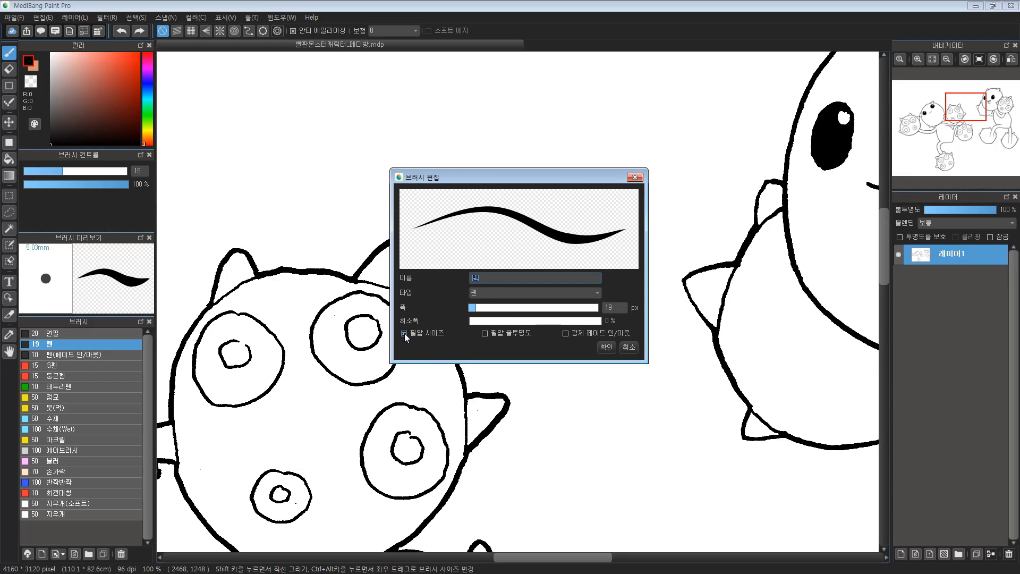
left_click(403, 333)
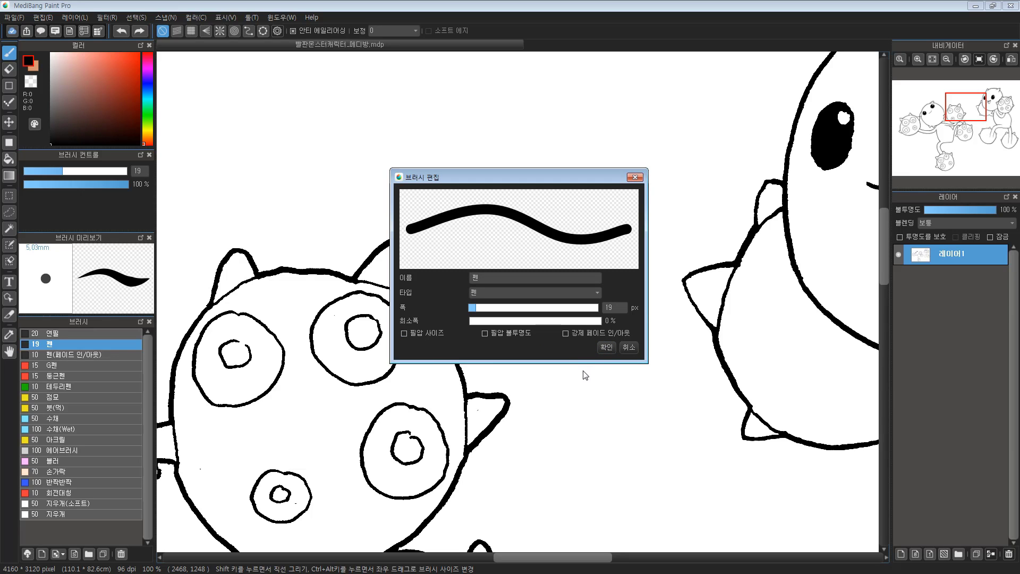
left_click(604, 347)
mouse_move(413, 158)
left_mouse_down()
mouse_move(478, 182)
mouse_move(624, 278)
mouse_move(648, 342)
mouse_move(584, 384)
left_mouse_up()
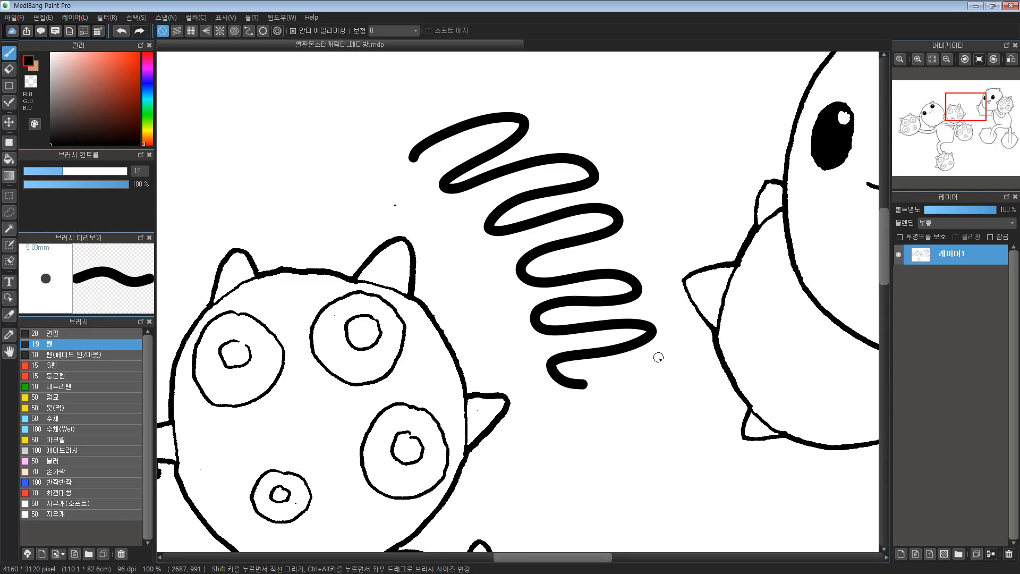
key("ctrl+z")
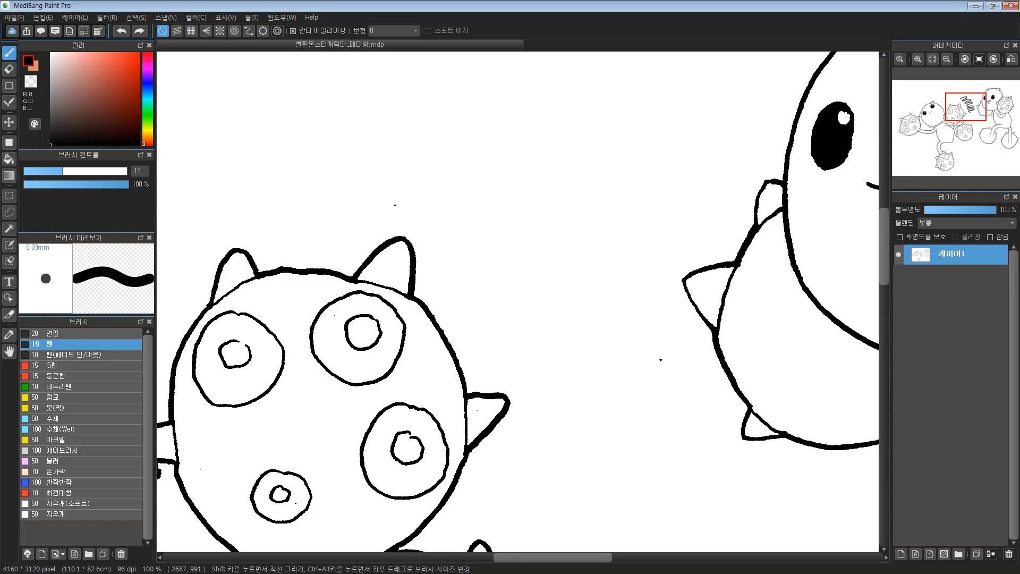
Step: Turn 필압 사이즈 back on in the 19 px 펜 brush settings
double_click(88, 345)
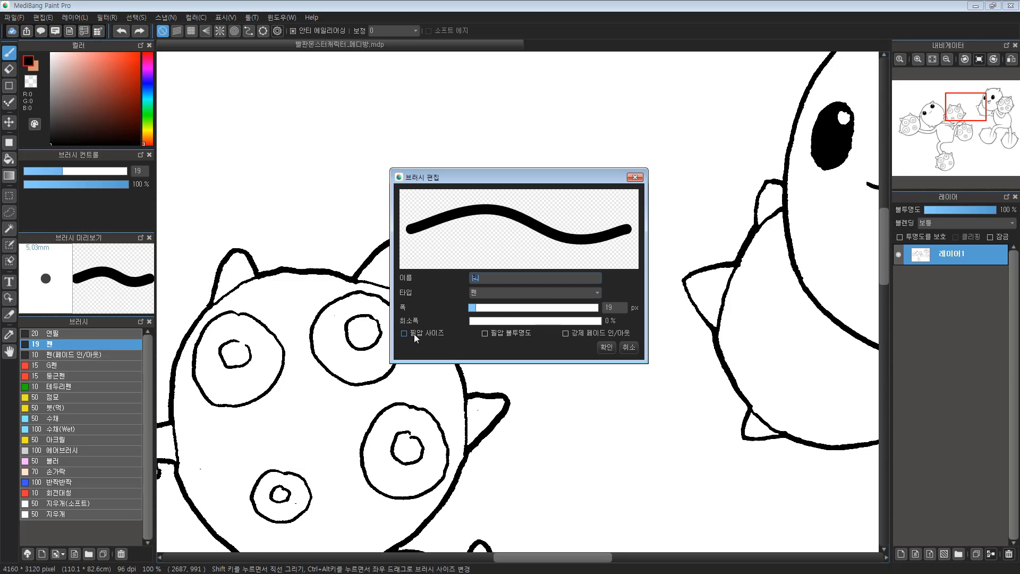
left_click(413, 333)
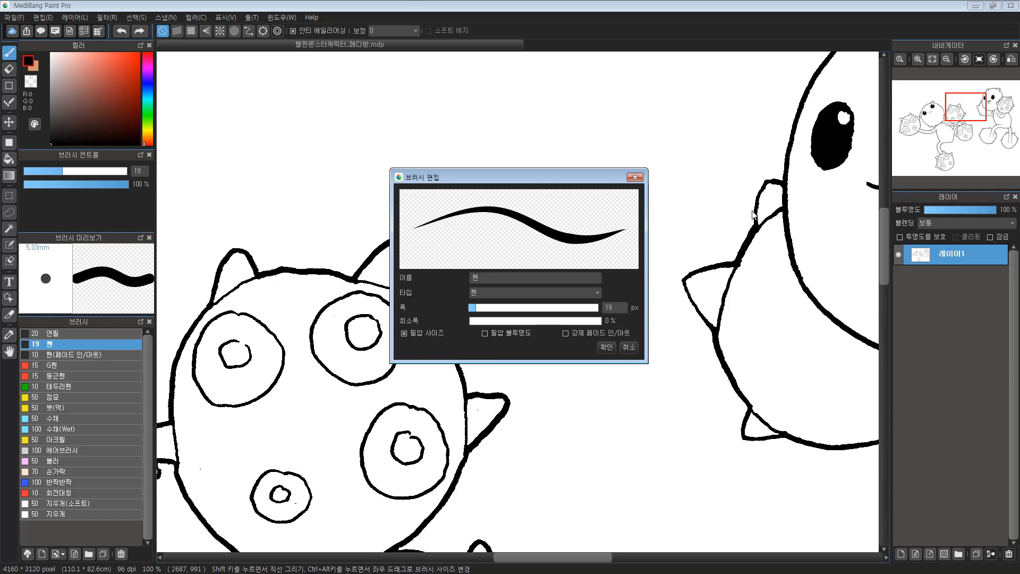
left_click(606, 346)
Step: Set the foreground colour to white and paint out the stray speck above the left monster's raised hand
left_click(81, 78)
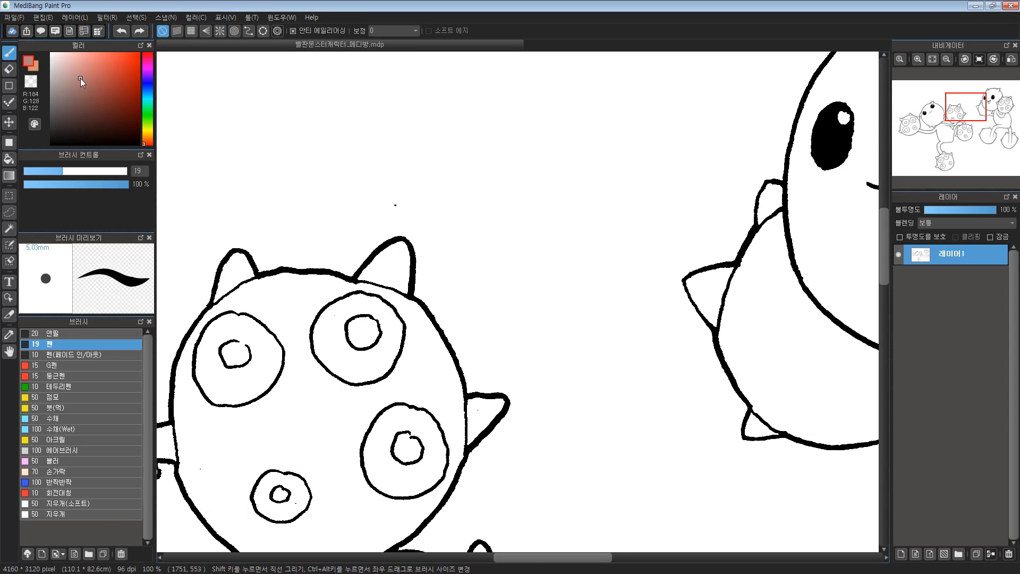
left_click_drag(80, 78, 51, 52)
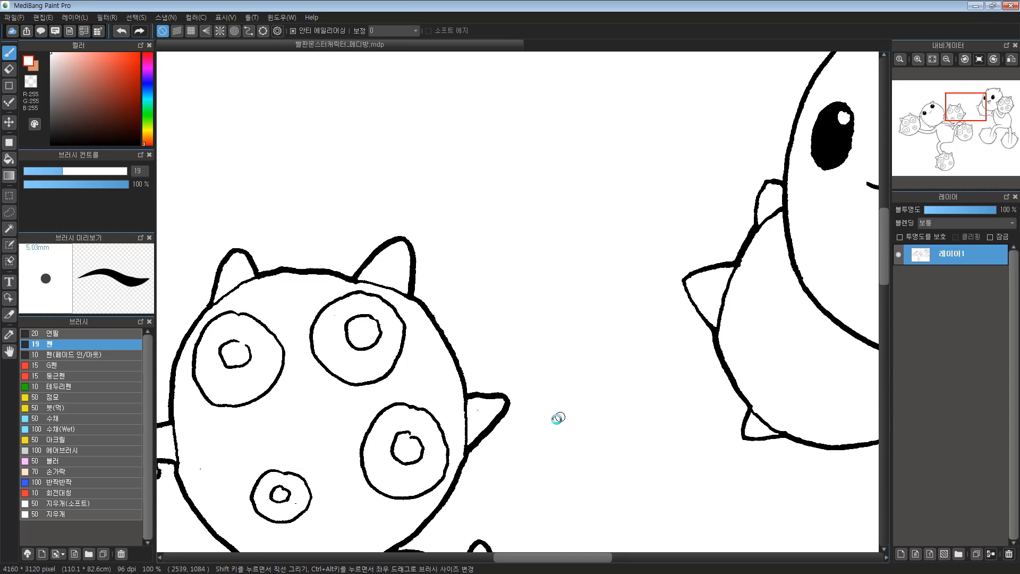
Step: Inspect the background around the left monster's foot, outstretched hand and body for remaining scan specks
scroll(555, 417, "down", 5)
left_click_drag(489, 221, 600, 53)
left_click_drag(454, 362, 474, 322)
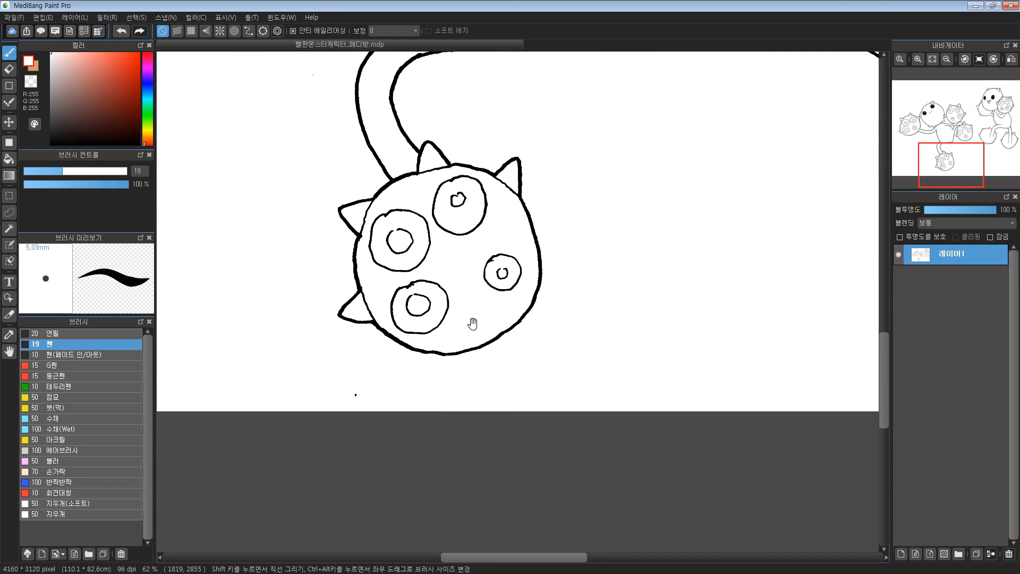
mouse_move(520, 258)
left_mouse_down()
mouse_move(592, 326)
mouse_move(728, 280)
mouse_move(597, 291)
mouse_move(453, 227)
mouse_move(475, 342)
mouse_move(531, 297)
mouse_move(678, 252)
mouse_move(361, 381)
mouse_move(519, 407)
left_mouse_up()
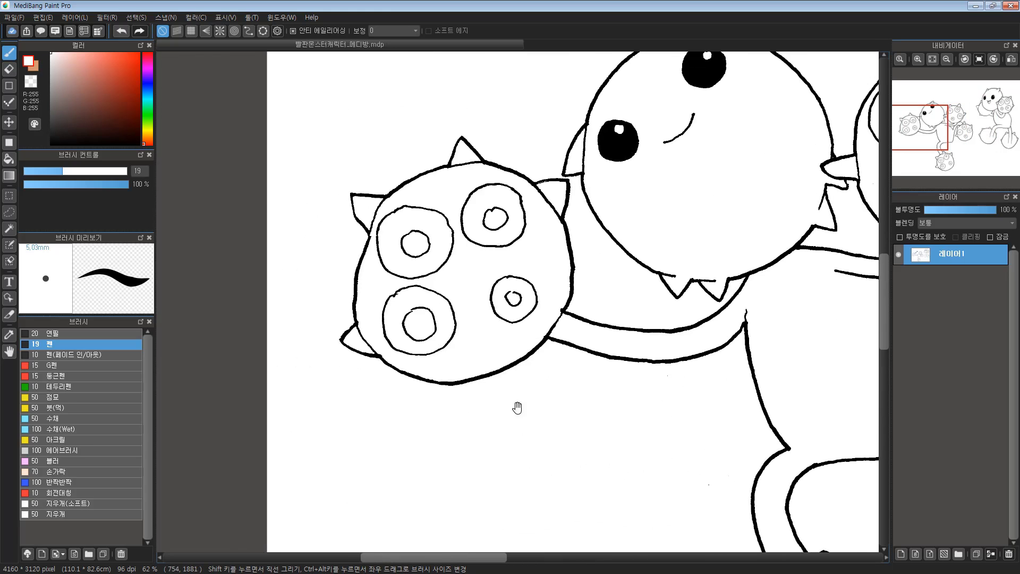
left_click_drag(424, 327, 400, 381)
left_click_drag(690, 398, 594, 359)
scroll(558, 251, "down", 2)
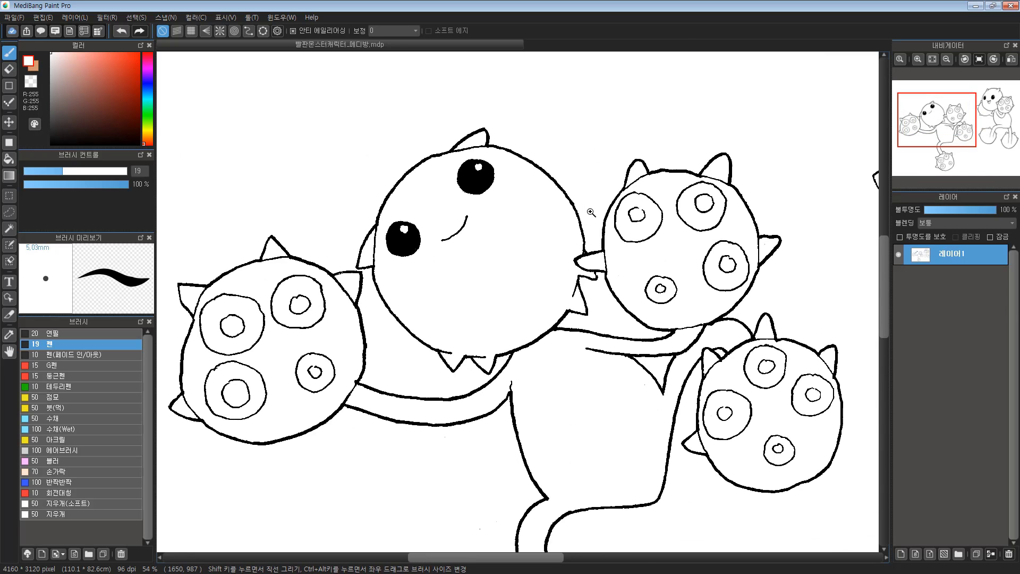
Step: Review the whole page with both monsters at about 29 %, and return to the left monster at 50 %
scroll(588, 257, "down", 1)
scroll(599, 261, "up", 1)
scroll(598, 261, "down", 1)
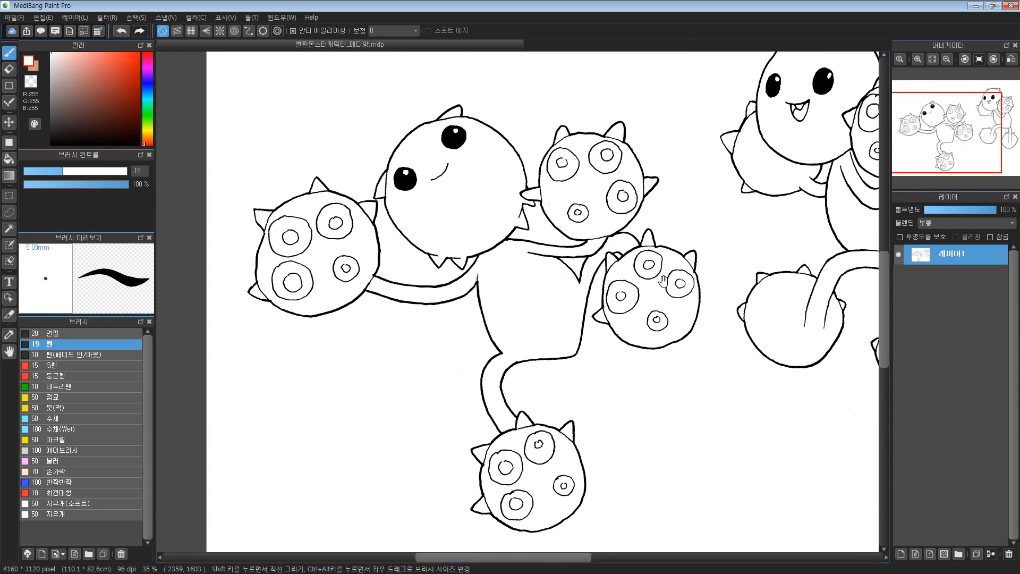
scroll(523, 324, "down", 1)
scroll(523, 325, "down", 1)
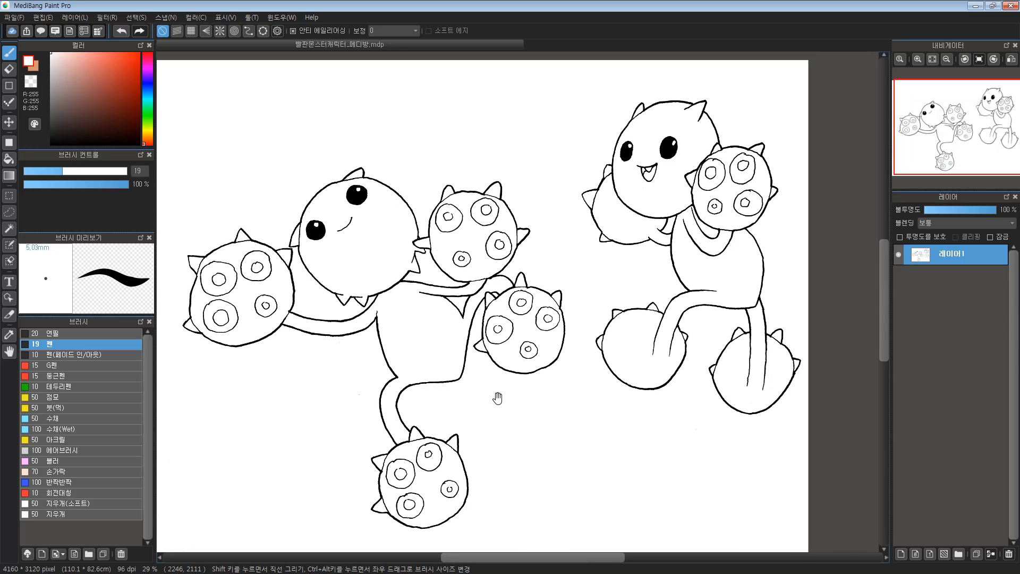
left_click_drag(497, 398, 504, 388)
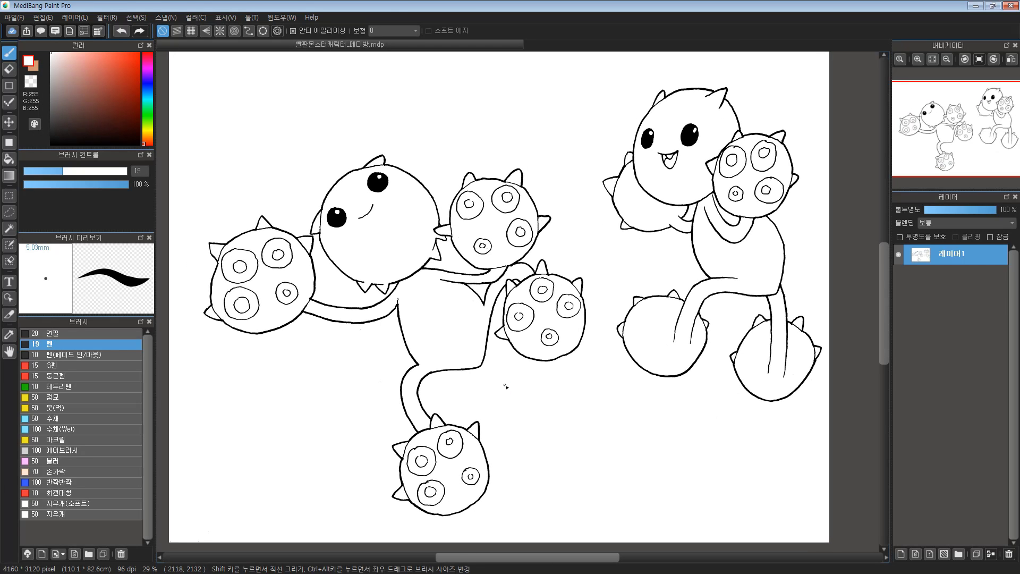
left_click_drag(627, 340, 619, 345)
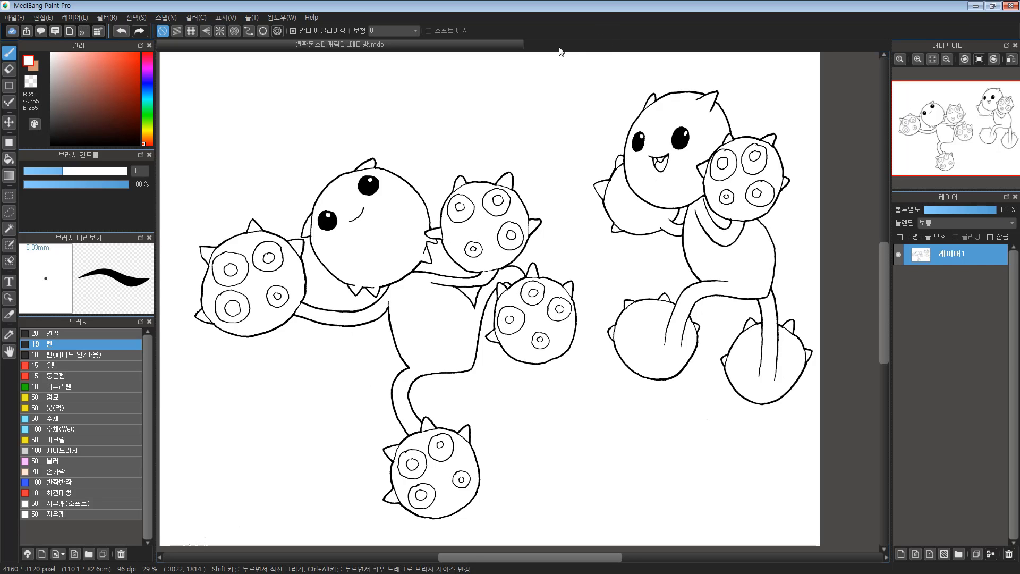
scroll(444, 383, "down", 1)
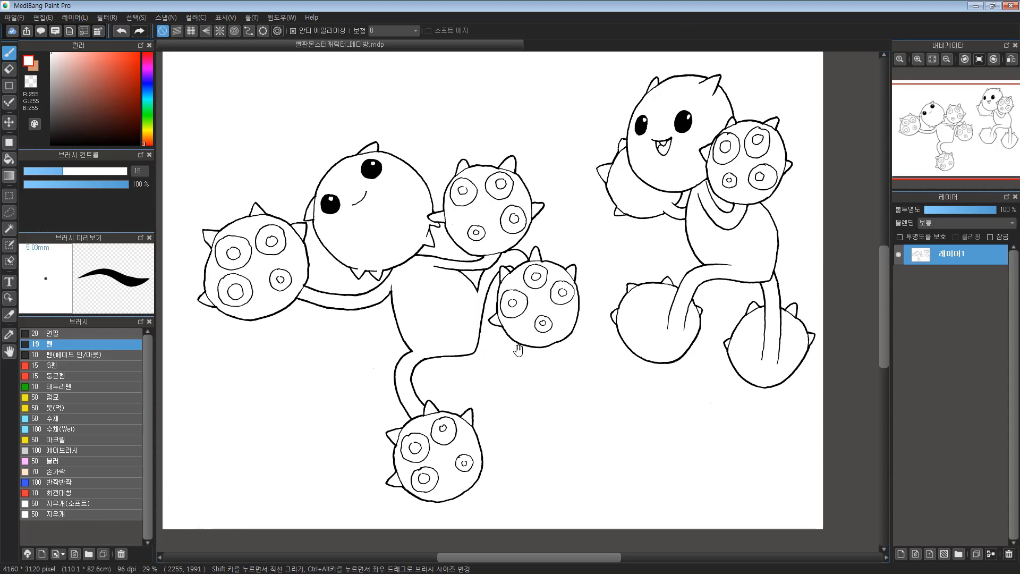
scroll(511, 284, "up", 5)
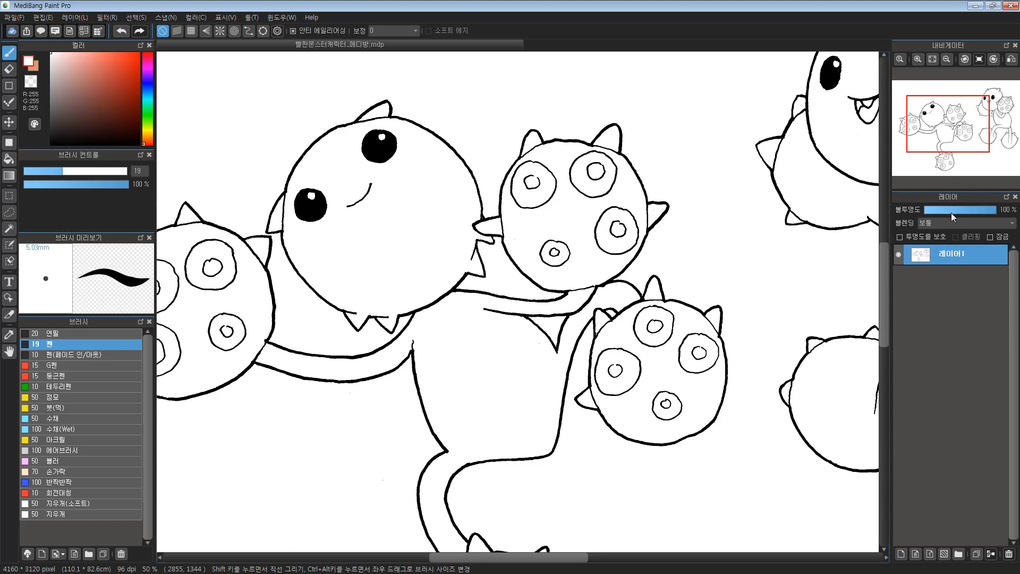
Step: Check that the 레이어 window is enabled and add a new colour layer above 레이어1
left_click(284, 16)
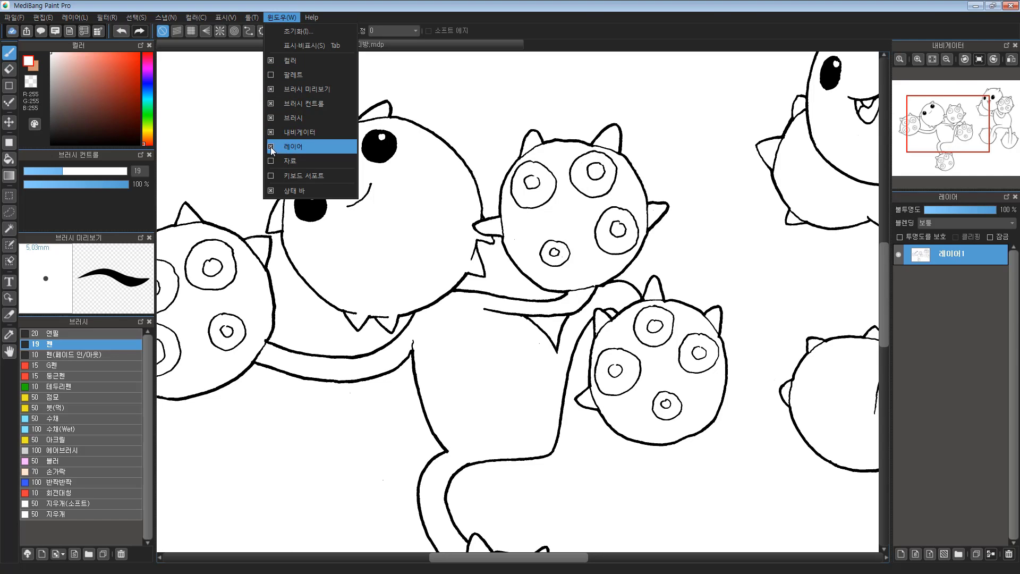
left_click(950, 282)
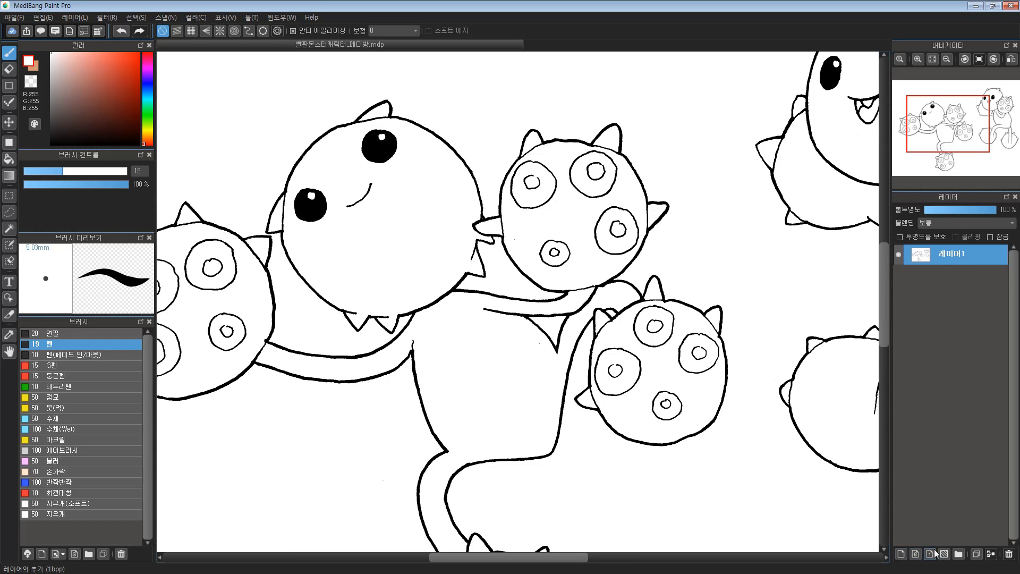
left_click(902, 554)
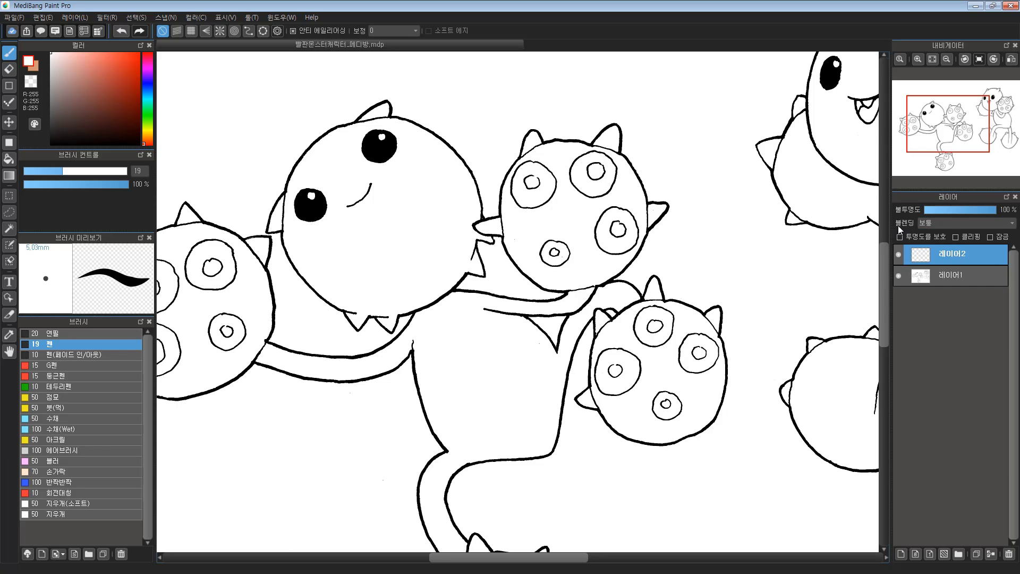
Step: Try out the blending mode choices on 레이어2 and leave it at 보통
left_click(941, 224)
left_click(932, 239)
left_click(929, 224)
left_click(935, 237)
Step: Set the foreground colour to a pale yellow, R 237, G 232, B 141
left_click(145, 131)
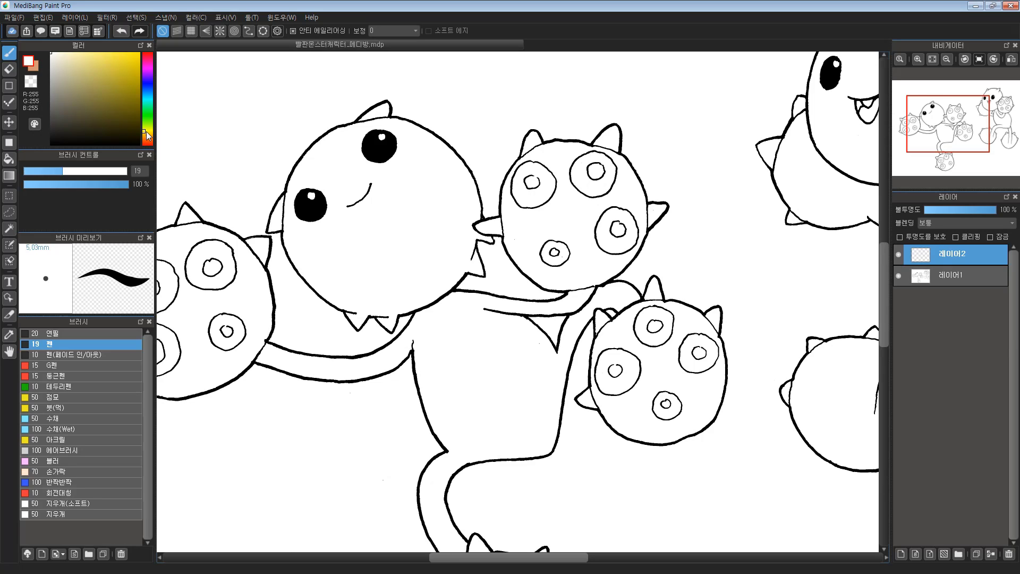
left_click(82, 61)
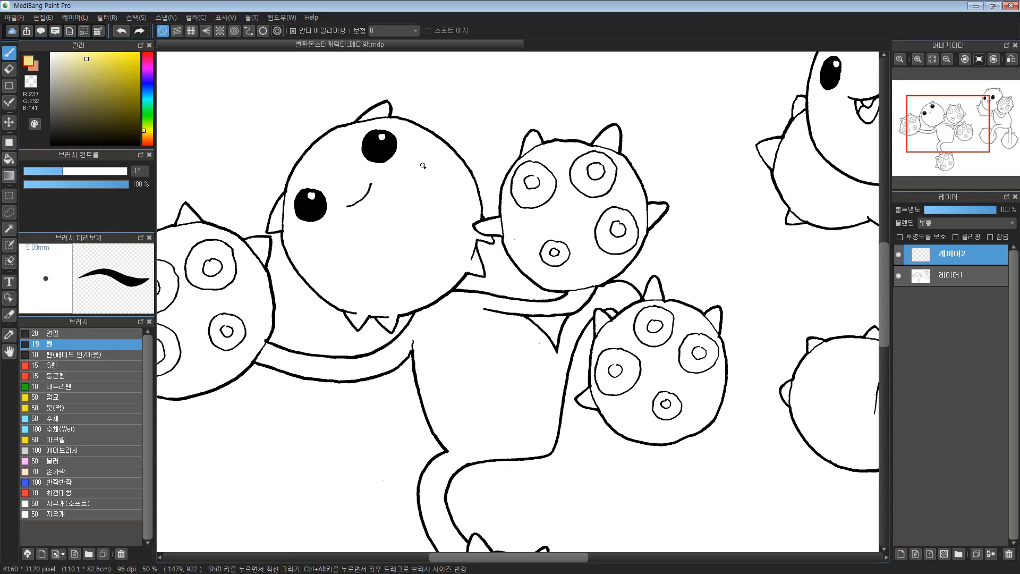
Step: Toggle the visibility of 레이어1 and 레이어2 and switch the active layer between them to compare both
left_click(937, 276)
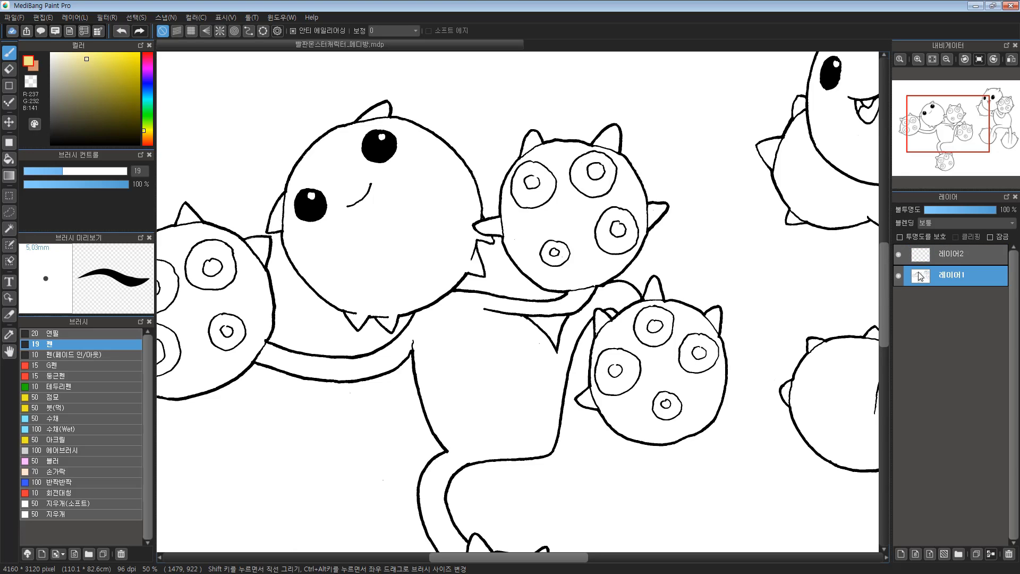
left_click(898, 275)
left_click(898, 275)
left_click(898, 254)
left_click(938, 255)
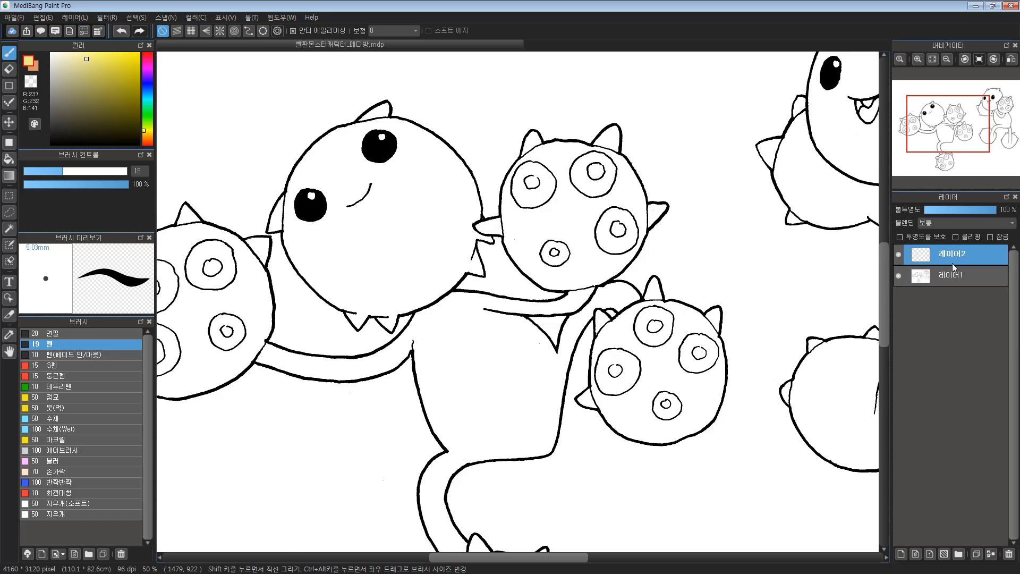
left_click(953, 275)
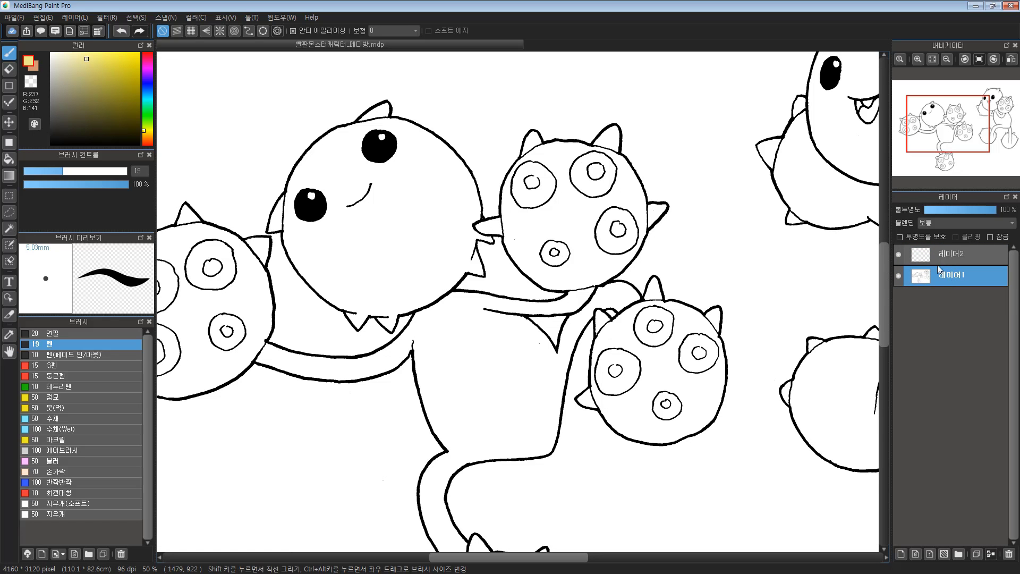
Step: Scribble pale yellow across the left monster on 레이어2 in 보통 mode and undo the scribble
left_click(940, 257)
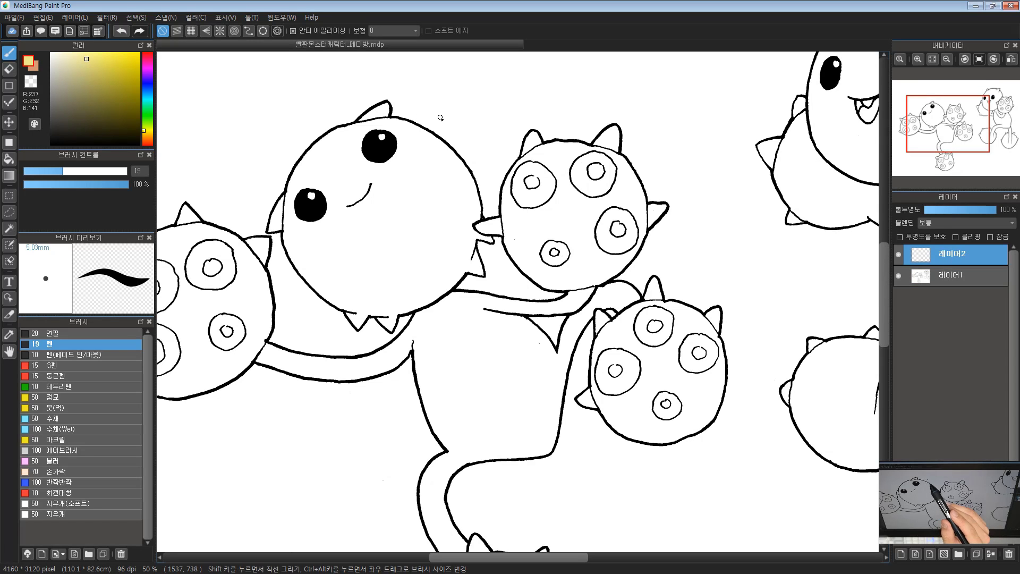
mouse_move(455, 109)
left_mouse_down()
mouse_move(375, 136)
mouse_move(295, 181)
mouse_move(483, 106)
mouse_move(408, 140)
mouse_move(468, 163)
mouse_move(249, 293)
mouse_move(660, 150)
mouse_move(333, 285)
mouse_move(516, 227)
mouse_move(565, 248)
mouse_move(284, 376)
mouse_move(694, 256)
mouse_move(263, 416)
mouse_move(631, 293)
mouse_move(537, 360)
mouse_move(408, 423)
mouse_move(742, 351)
mouse_move(342, 478)
mouse_move(627, 426)
mouse_move(759, 425)
left_mouse_up()
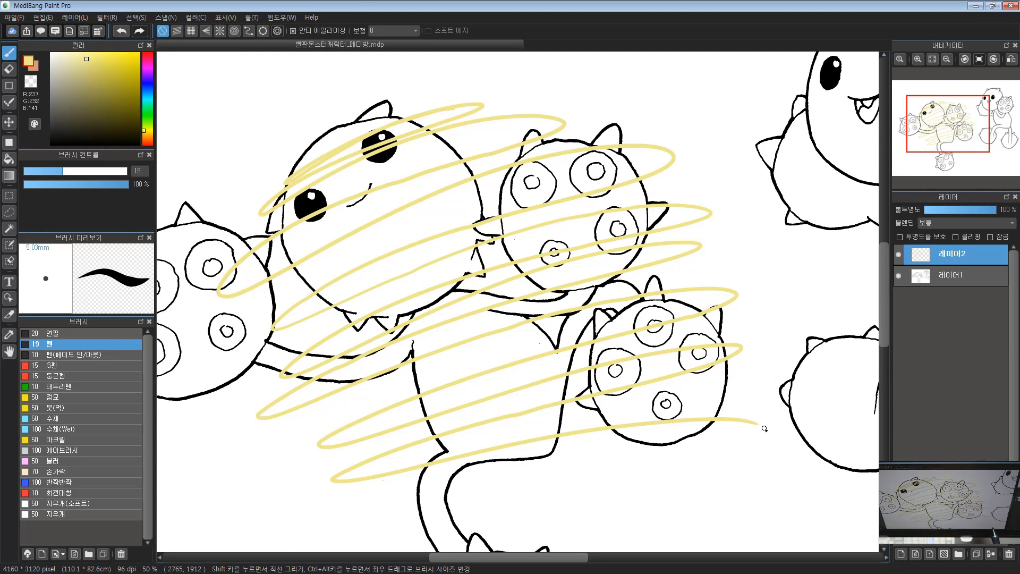
key("ctrl+z")
Step: Set the blending mode of 레이어2 to 곱셈 and scribble pale yellow across the left monster
left_click(925, 222)
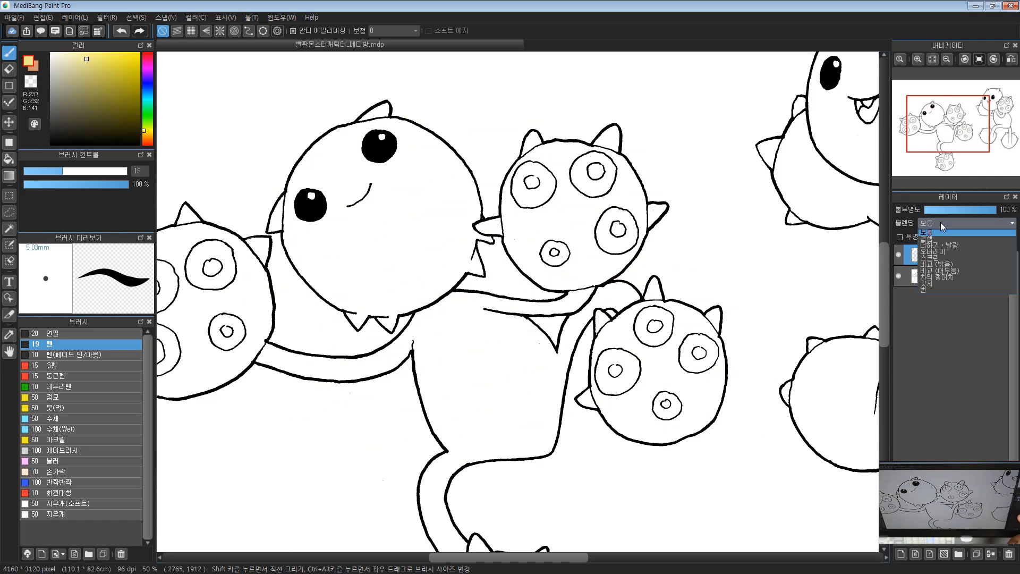
left_click(940, 238)
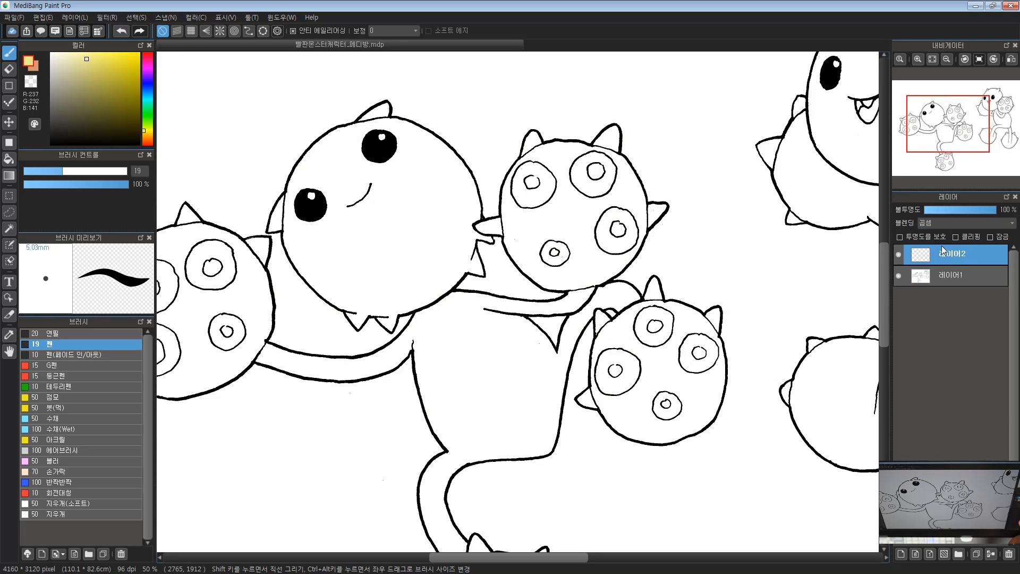
mouse_move(393, 109)
left_mouse_down()
mouse_move(223, 175)
mouse_move(566, 133)
mouse_move(297, 255)
mouse_move(383, 373)
mouse_move(532, 327)
mouse_move(401, 448)
mouse_move(566, 424)
left_mouse_up()
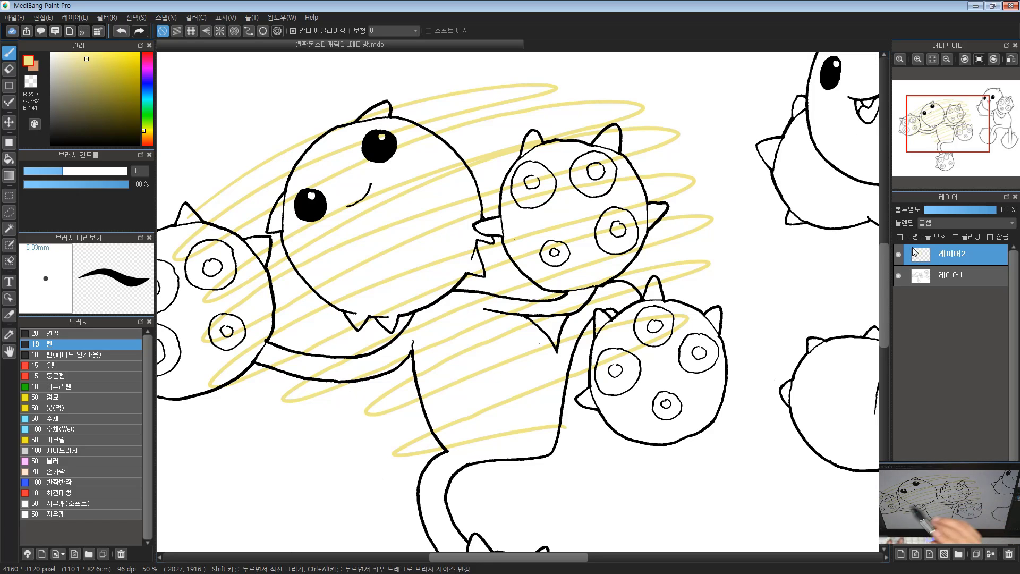
Step: Add more pale yellow scribbles over the left monster, clear everything on 레이어2, and keep 레이어2 as the active layer
left_click_drag(297, 141, 563, 80)
left_click_drag(287, 239, 702, 138)
left_click_drag(314, 287, 643, 197)
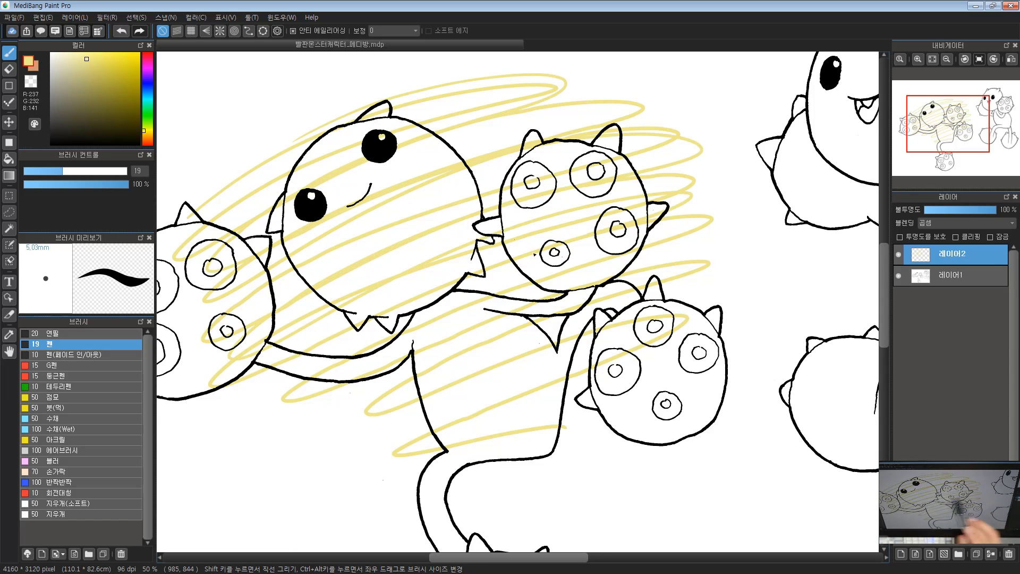
key("Delete")
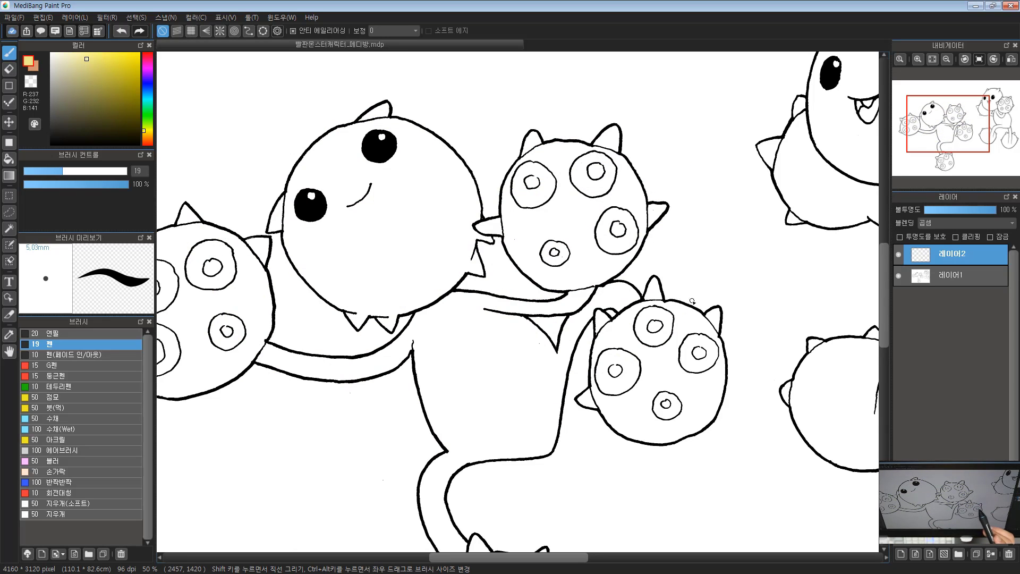
left_click(972, 278)
left_click(966, 252)
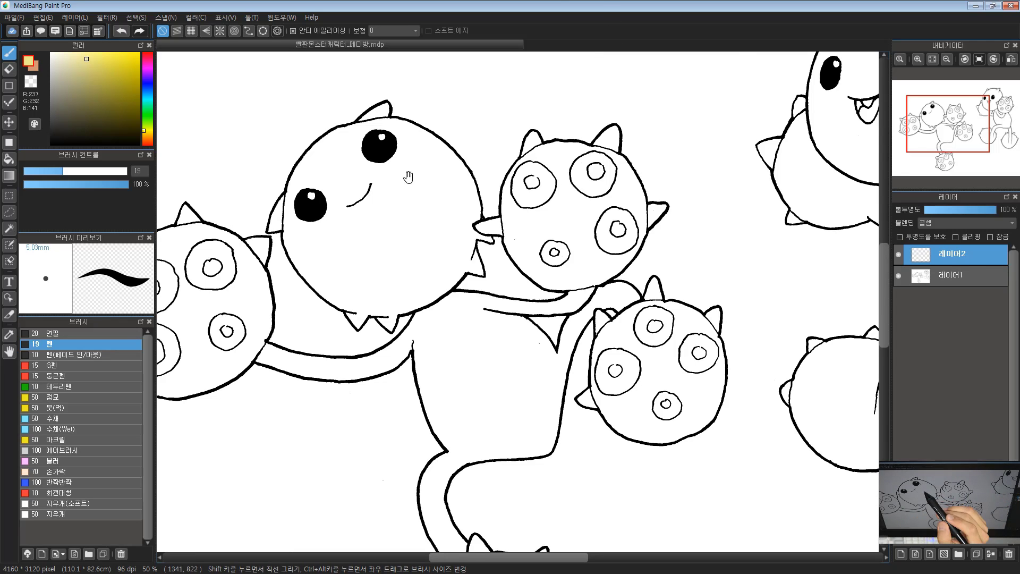
Step: Undock the 컬러 palette so it floats over the canvas and enlarge it
left_click_drag(408, 177, 440, 187)
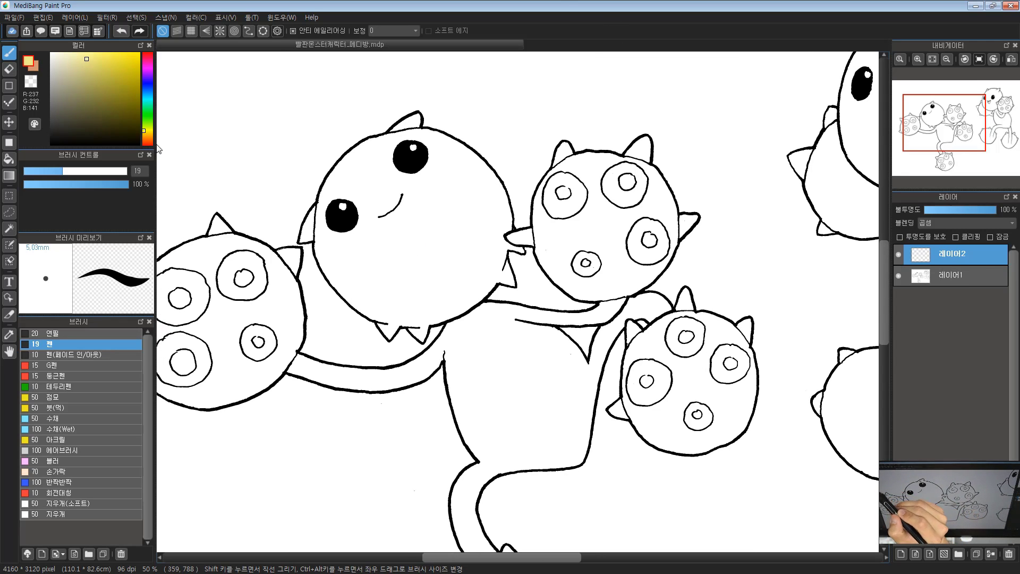
left_click_drag(96, 45, 802, 65)
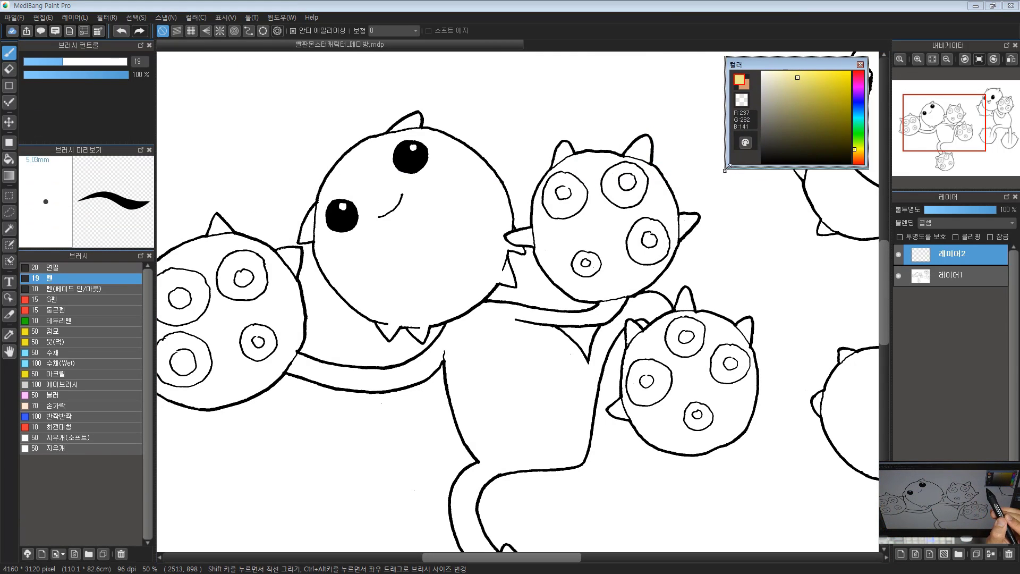
left_click_drag(726, 168, 633, 281)
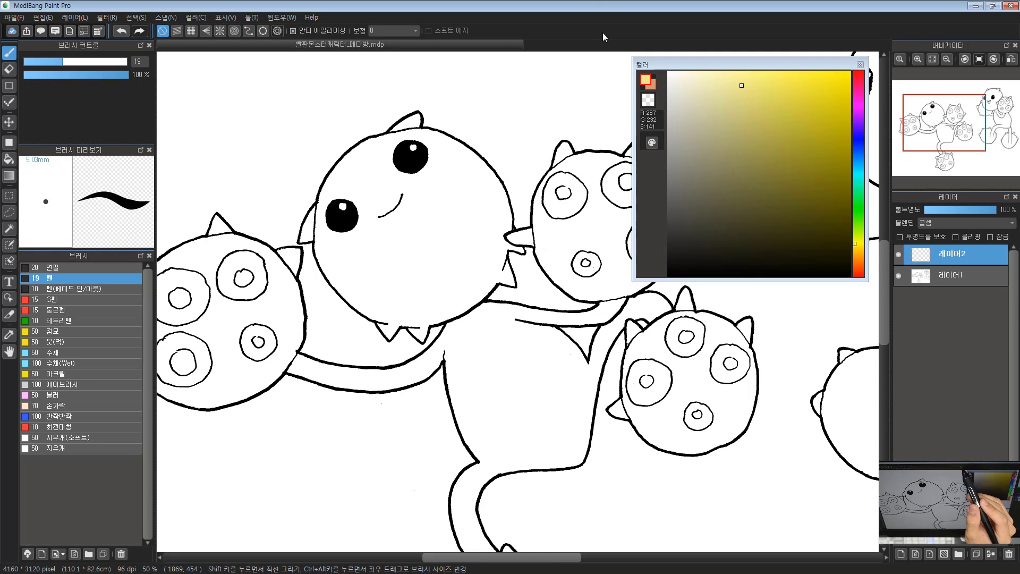
Step: Draw a pale yellow curve on the left monster's face from the lower end of the mouth down to the chin
left_click_drag(512, 257, 473, 233)
scroll(473, 233, "down", 2)
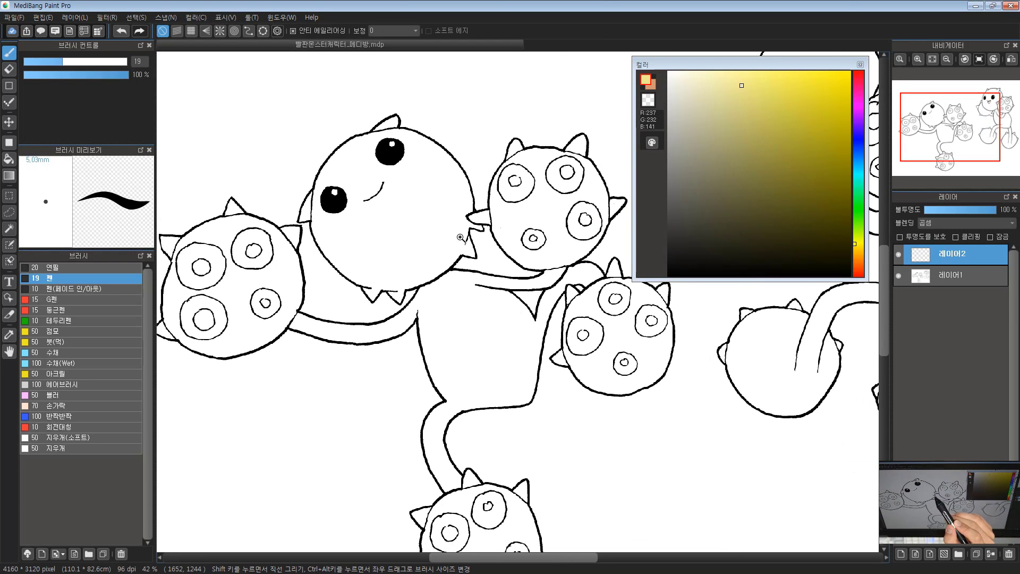
mouse_move(496, 334)
left_mouse_down()
mouse_move(487, 296)
mouse_move(462, 296)
mouse_move(430, 349)
left_mouse_up()
scroll(457, 295, "down", 1)
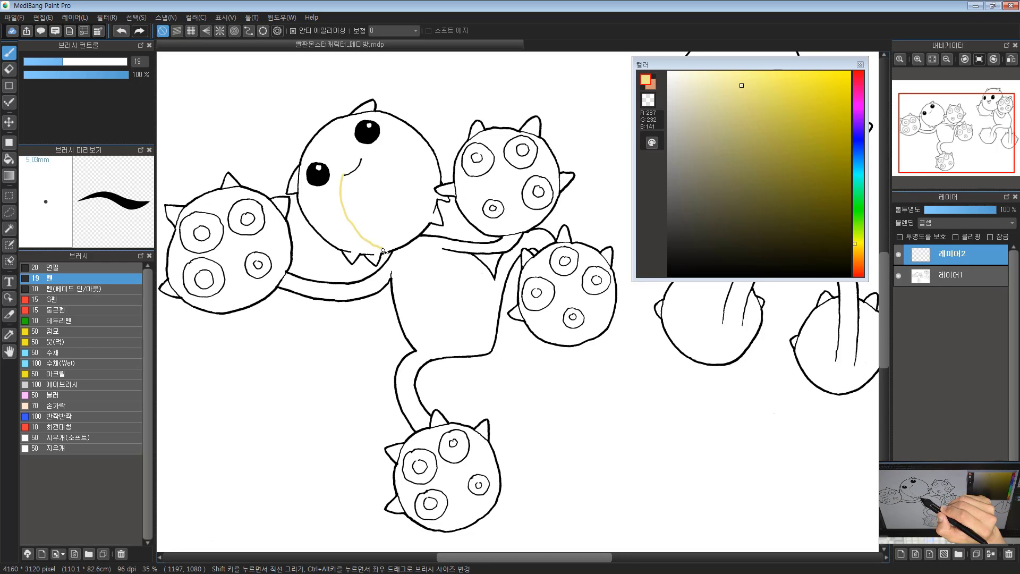
left_click_drag(390, 250, 396, 248)
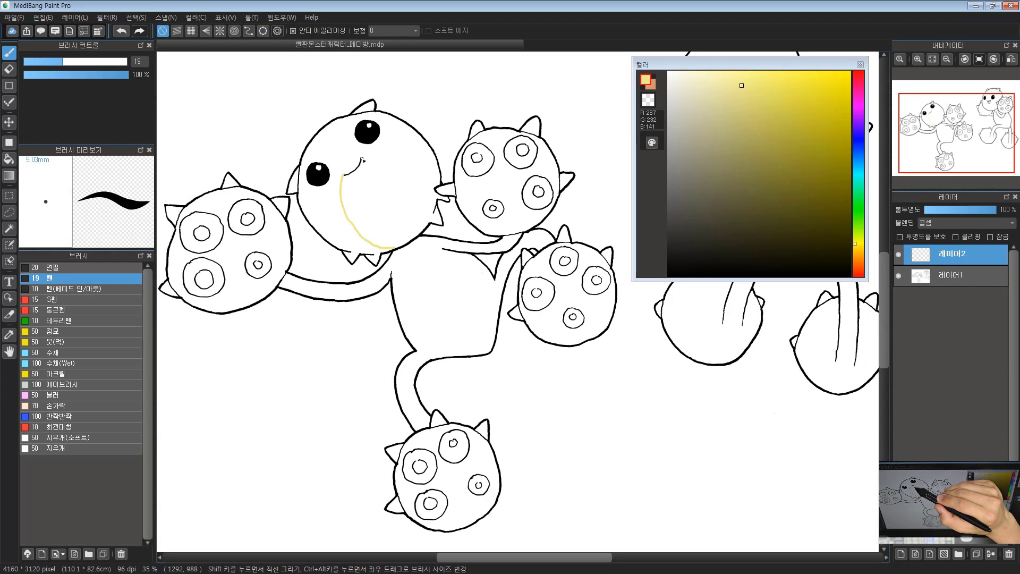
mouse_move(373, 160)
left_mouse_down()
mouse_move(404, 175)
mouse_move(421, 203)
mouse_move(413, 235)
left_mouse_up()
key("ctrl+z")
left_click_drag(379, 169, 425, 213)
key("ctrl+z")
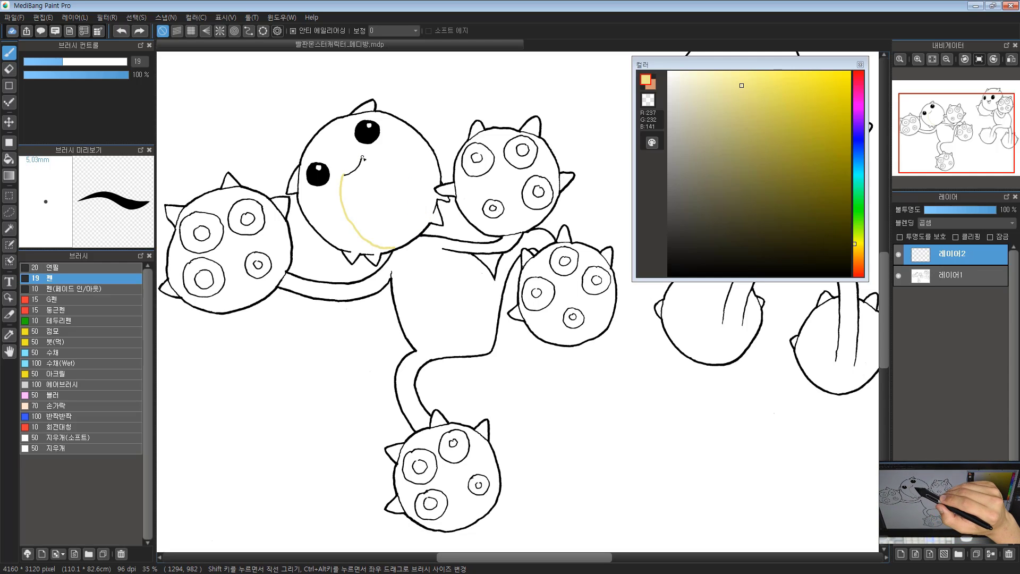
Step: Complete the face patch's pale yellow outline from the mouth's upper end to the chin, and add short strokes on both sides of the neck
left_click_drag(362, 161, 395, 170)
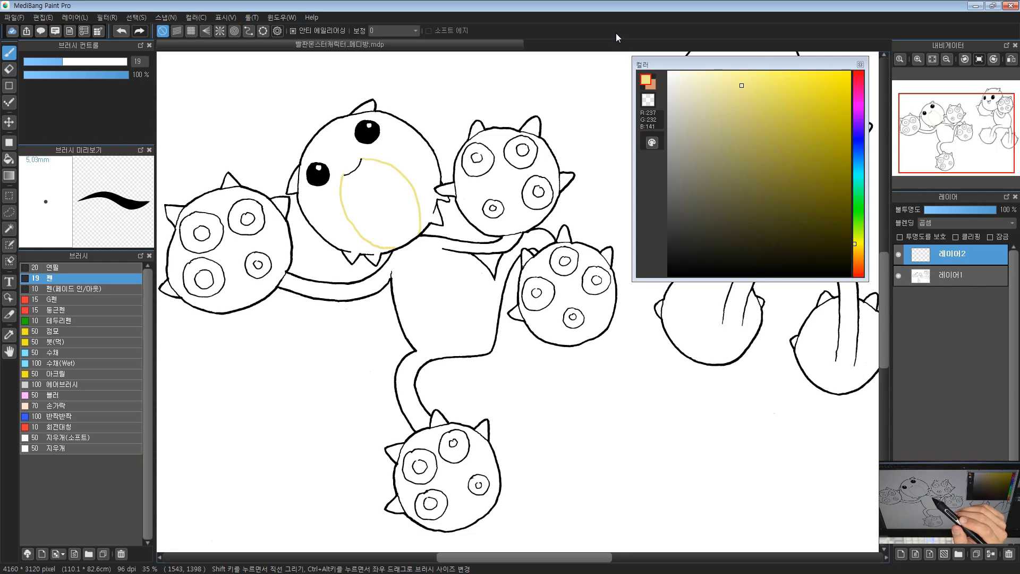
left_click_drag(460, 295, 458, 283)
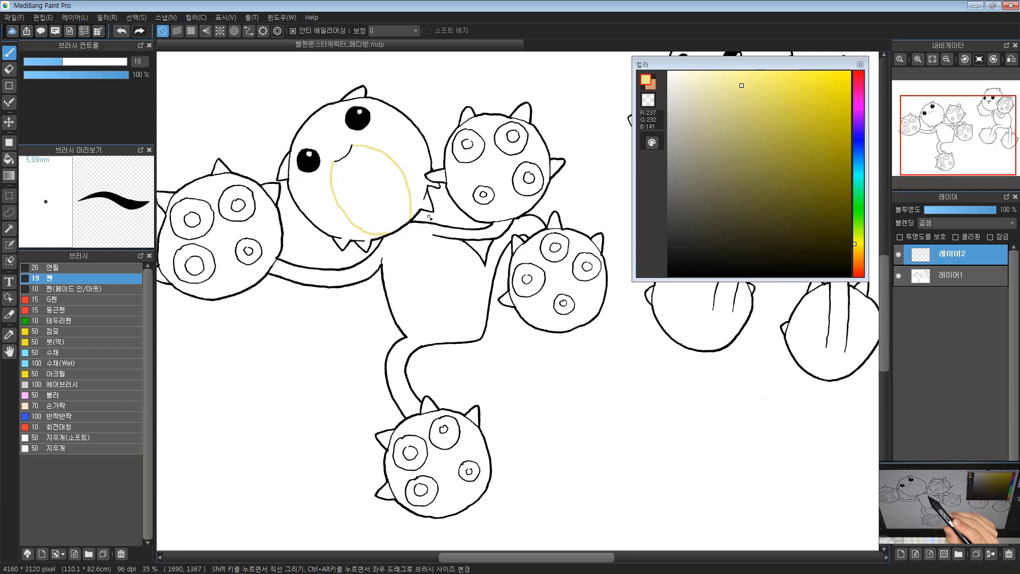
mouse_move(429, 217)
left_mouse_down()
mouse_move(410, 209)
mouse_move(379, 227)
left_mouse_up()
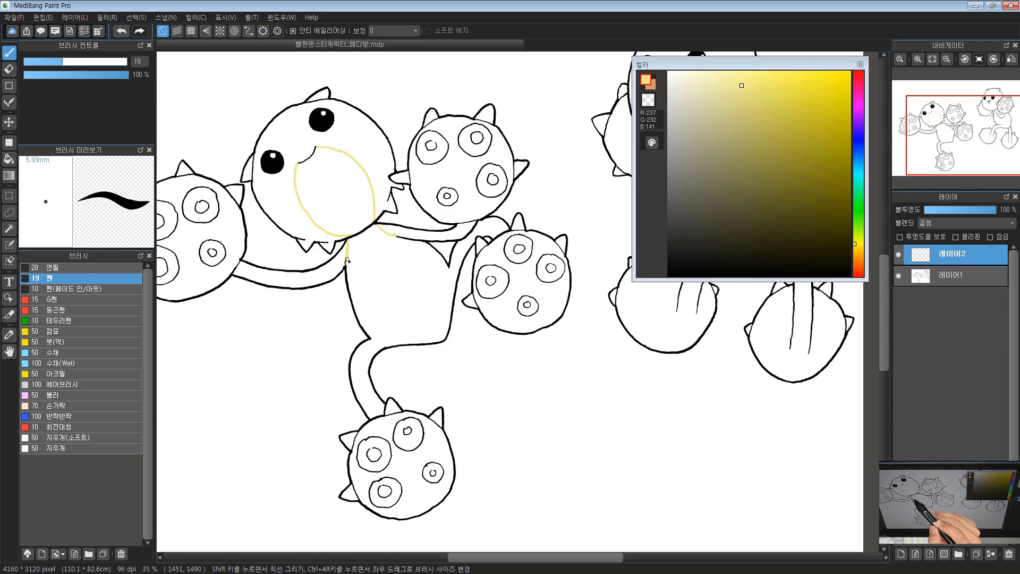
Step: Trim the end of the neck stroke beside the upper arm with the transparent colour and retouch it in pale yellow
scroll(423, 273, "up", 3)
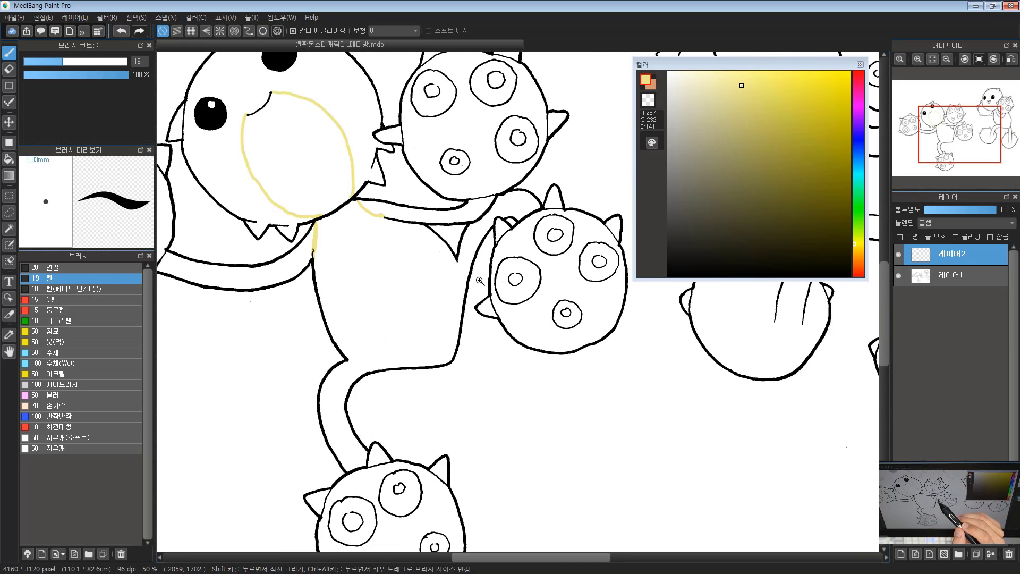
scroll(479, 281, "up", 2)
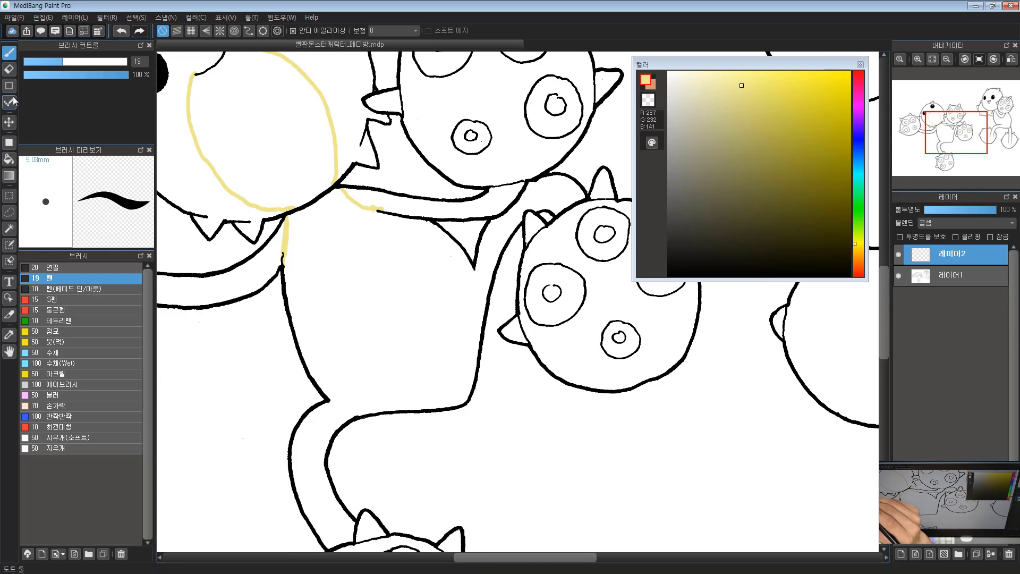
left_click(649, 100)
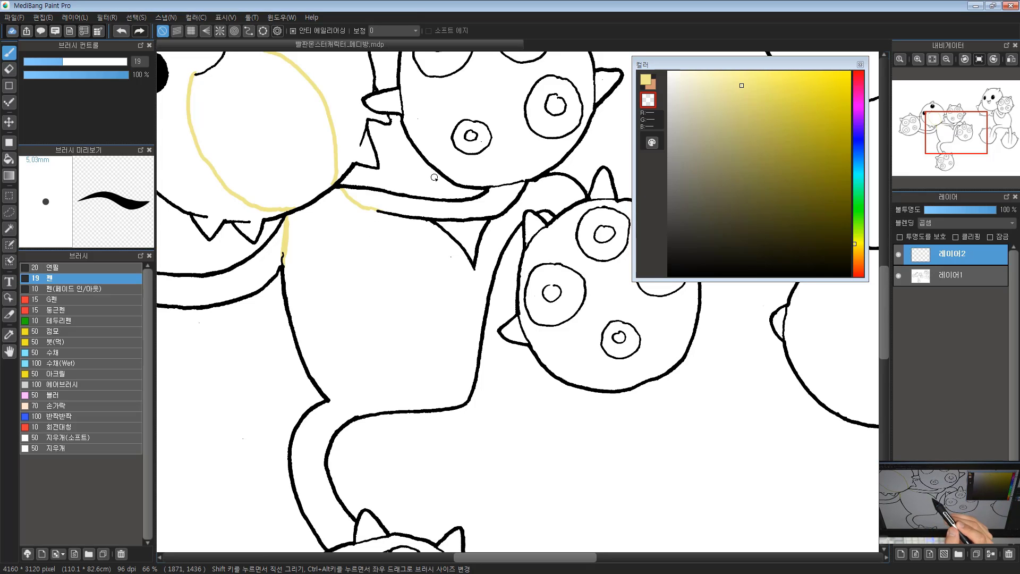
left_click(645, 80)
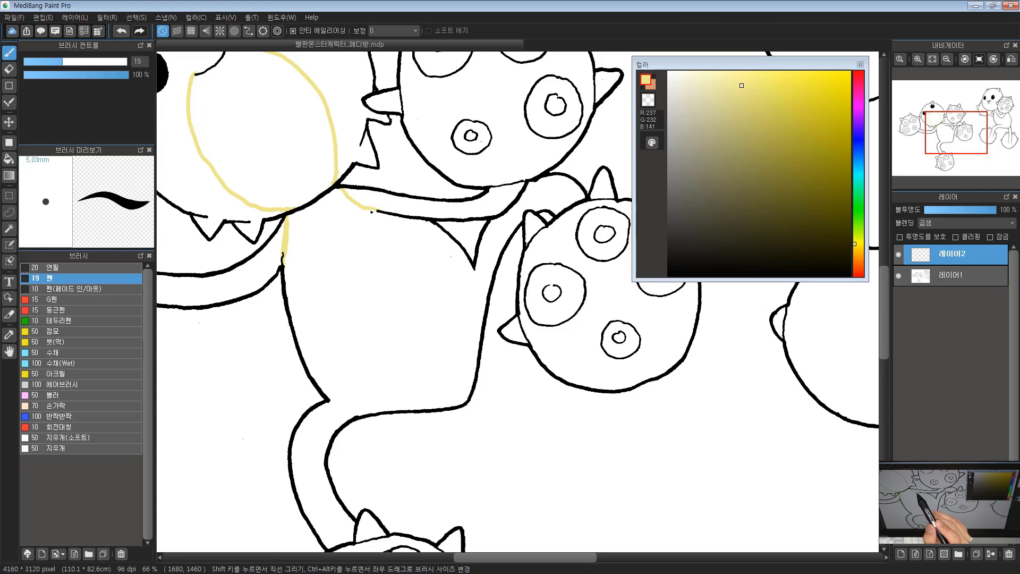
left_click_drag(374, 210, 380, 211)
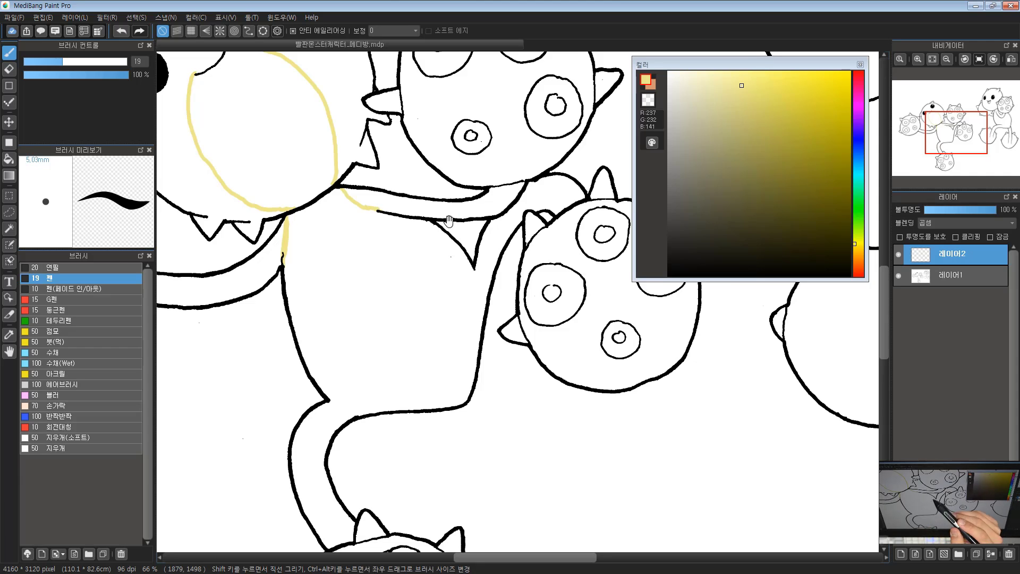
Step: Outline the monster's belly patch in pale yellow along both sides and the lower edge of the body
left_click_drag(435, 251, 383, 240)
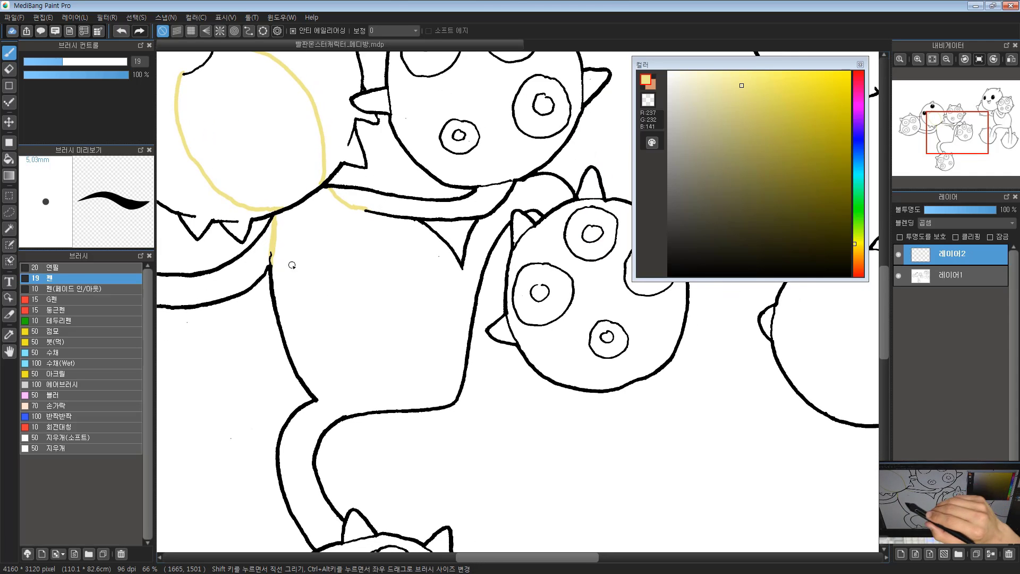
left_click_drag(271, 268, 322, 379)
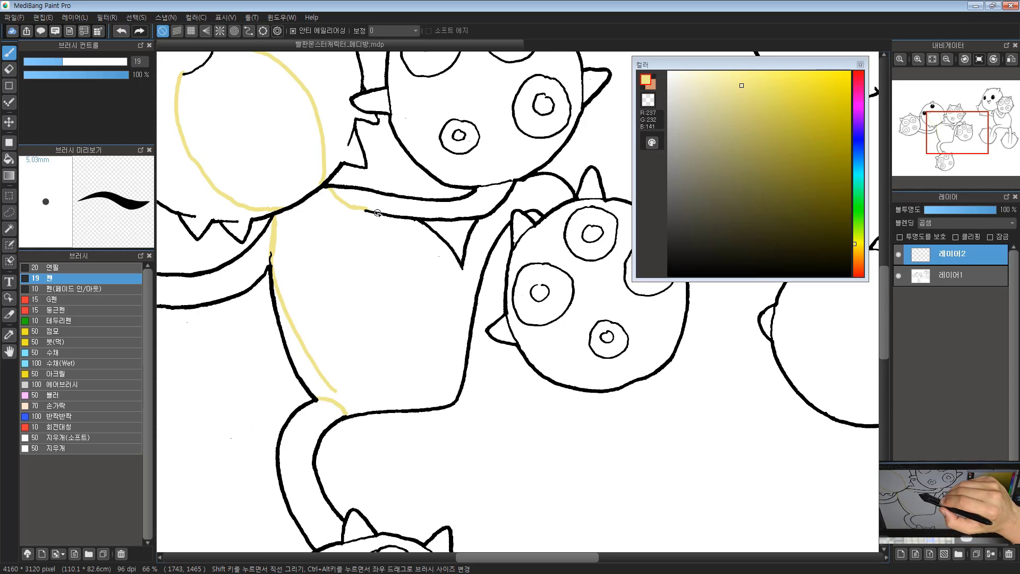
key("ctrl+z")
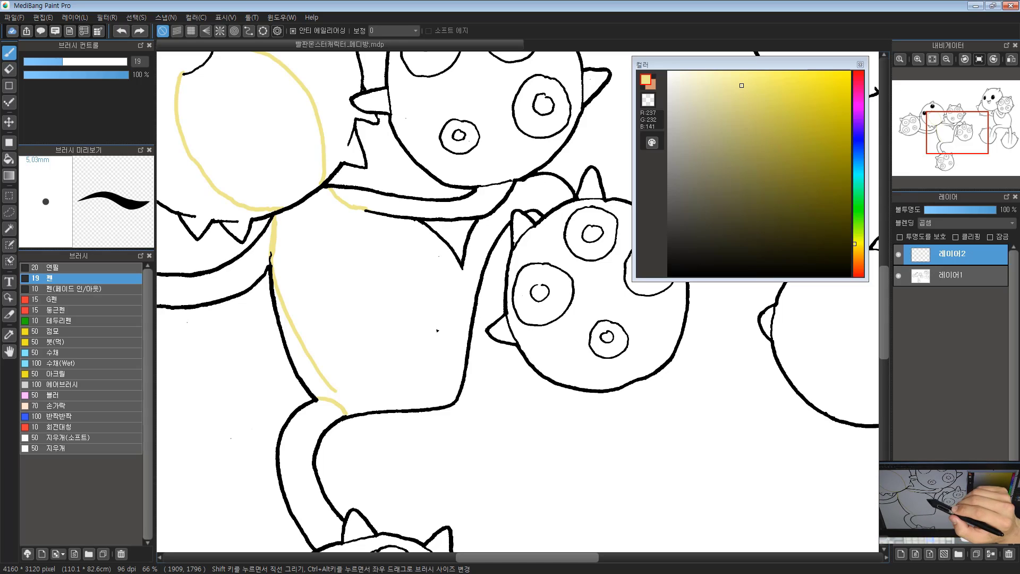
left_click_drag(391, 224, 457, 324)
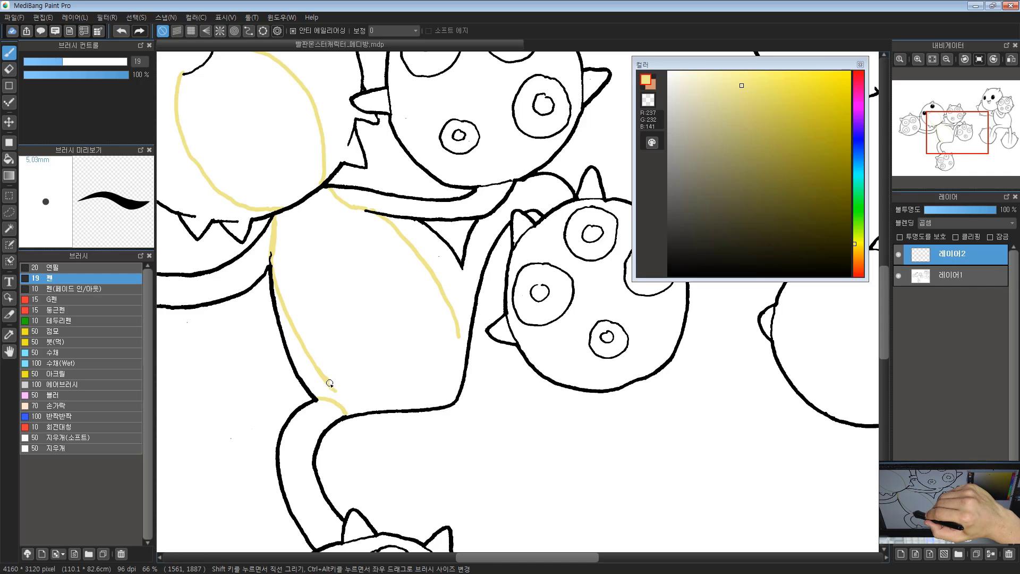
left_click_drag(330, 382, 399, 409)
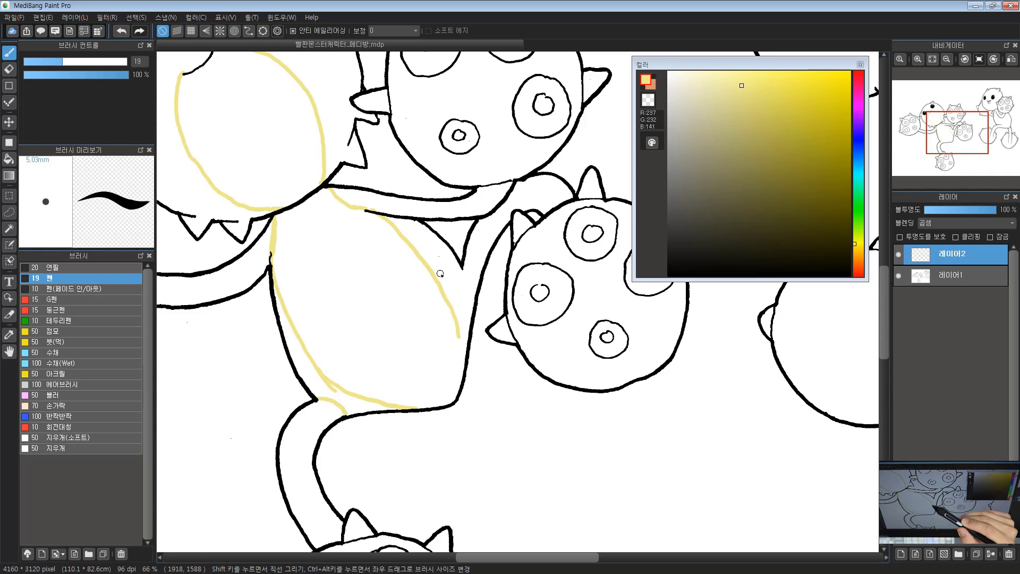
left_click_drag(458, 348, 461, 377)
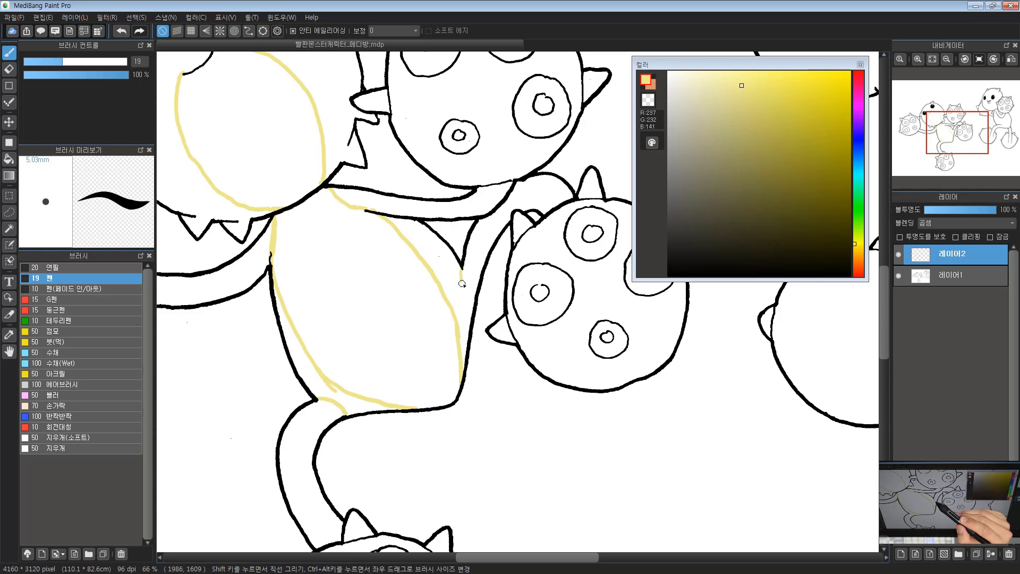
mouse_move(466, 295)
left_mouse_down()
mouse_move(466, 314)
mouse_move(478, 301)
left_mouse_up()
Step: Erase the short pale yellow stroke between the belly and the base of the tail, and return to the brush tool
scroll(466, 314, "down", 2)
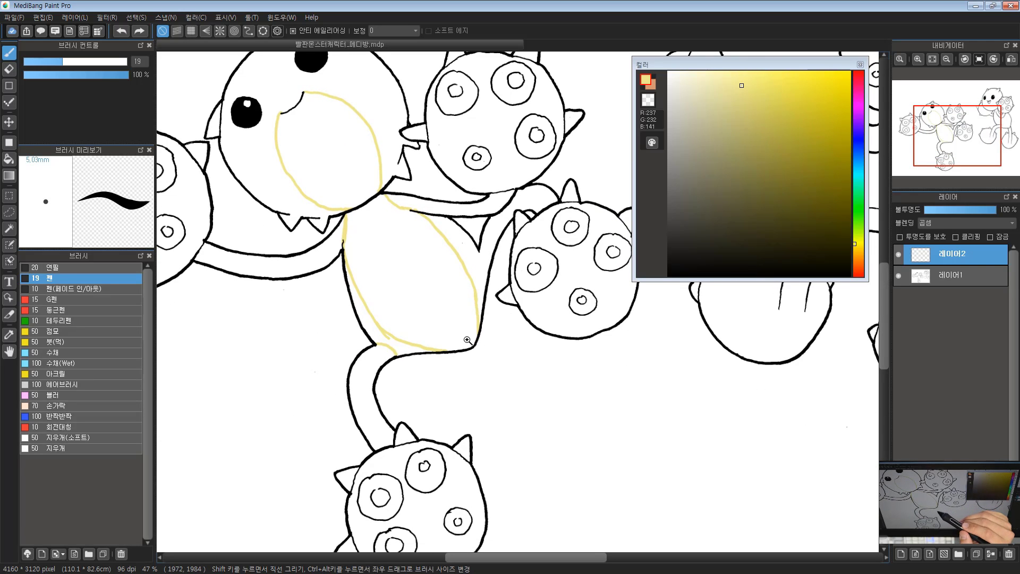
scroll(398, 325, "up", 1)
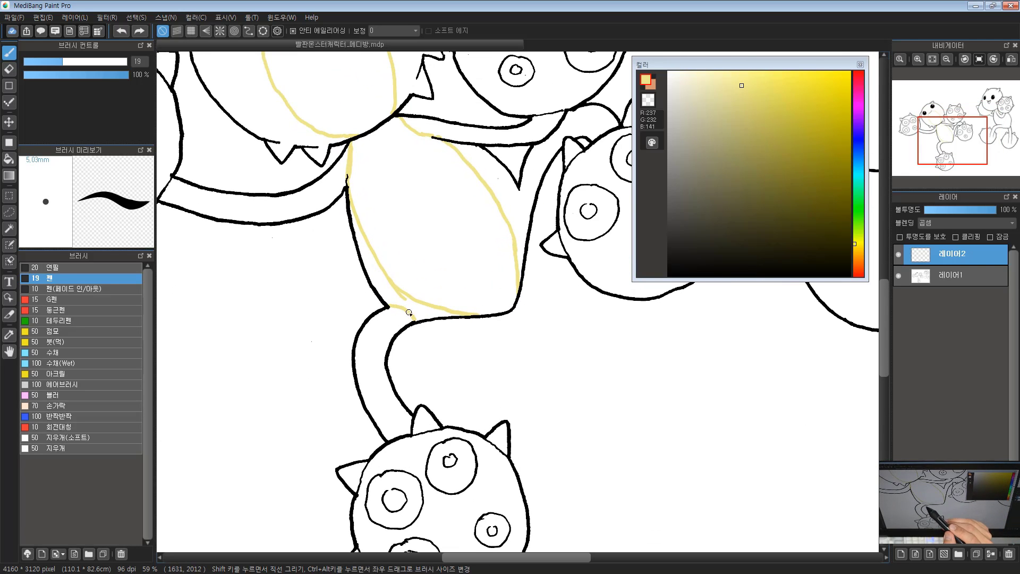
left_click(8, 72)
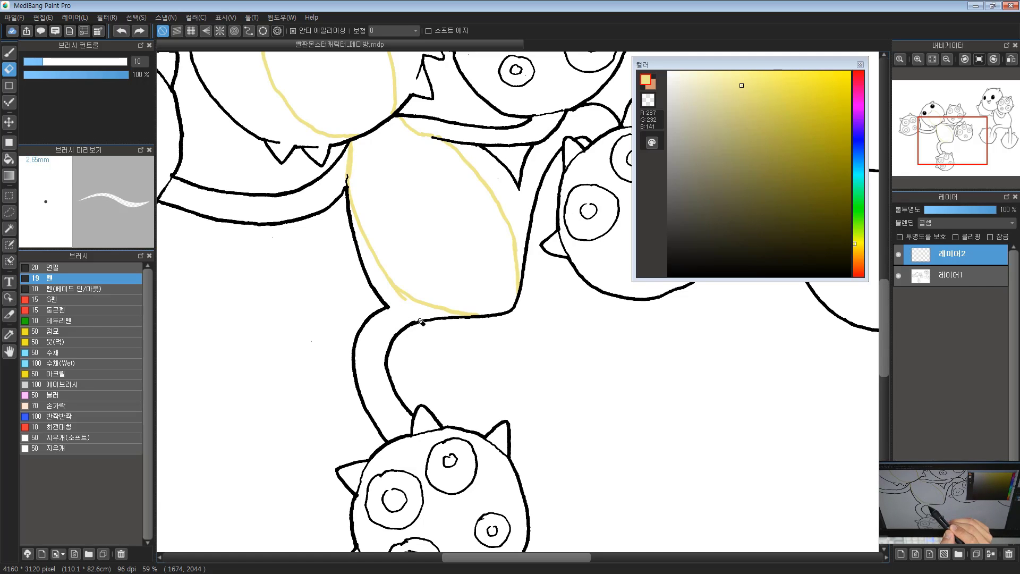
scroll(371, 340, "up", 5)
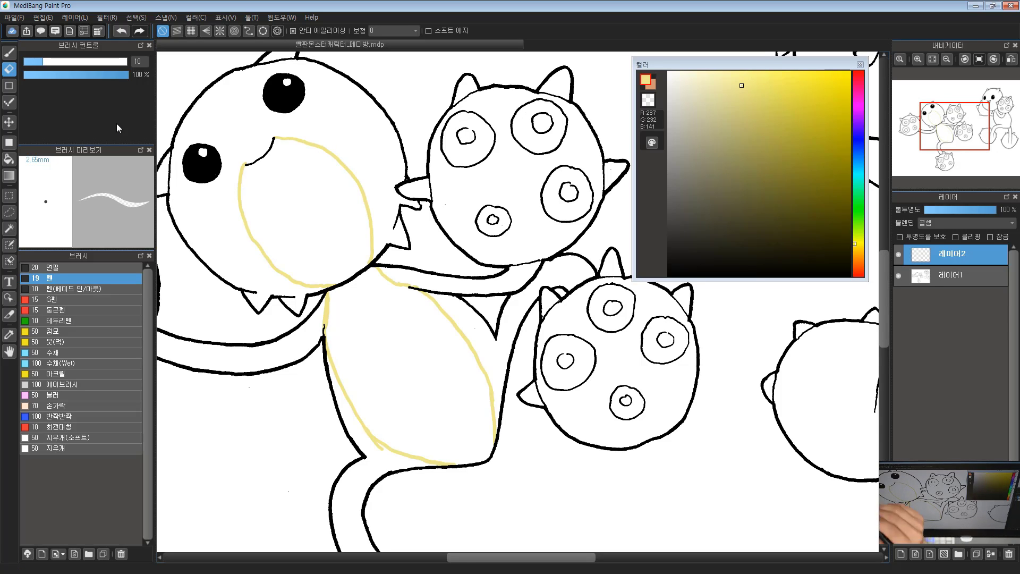
key("b")
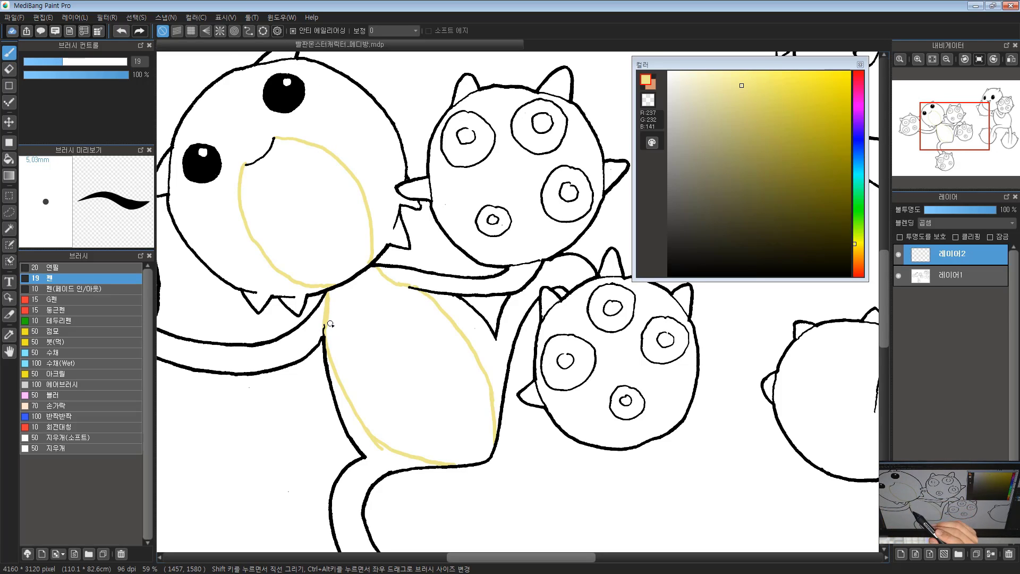
mouse_move(298, 368)
left_mouse_down()
mouse_move(296, 380)
mouse_move(556, 407)
mouse_move(669, 405)
mouse_move(599, 397)
mouse_move(303, 416)
mouse_move(596, 417)
mouse_move(262, 400)
mouse_move(338, 404)
mouse_move(303, 404)
left_mouse_up()
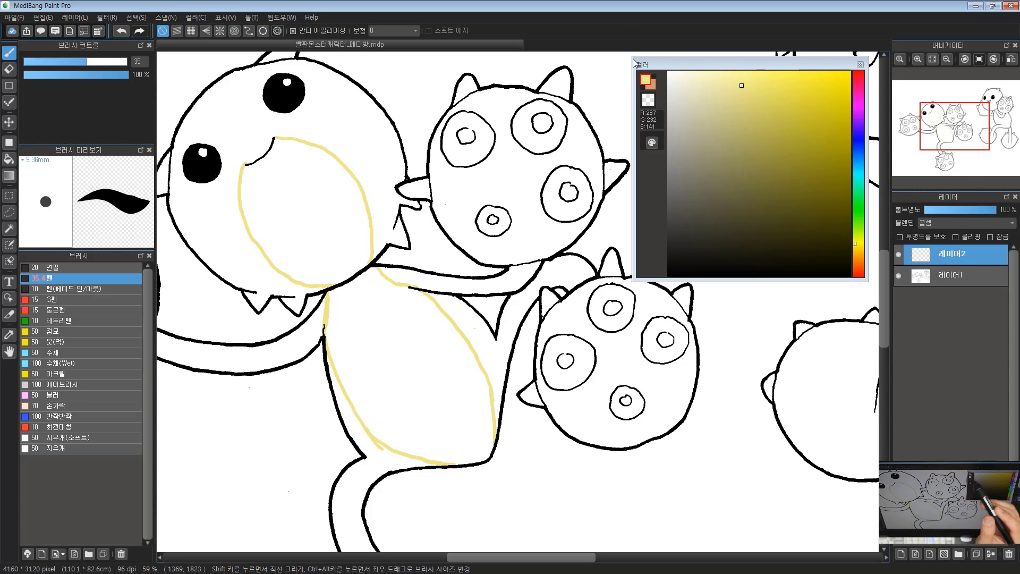
mouse_move(377, 341)
left_mouse_down()
mouse_move(445, 318)
mouse_move(457, 328)
left_mouse_up()
mouse_move(499, 416)
left_mouse_down()
mouse_move(396, 291)
mouse_move(451, 291)
mouse_move(406, 159)
left_mouse_up()
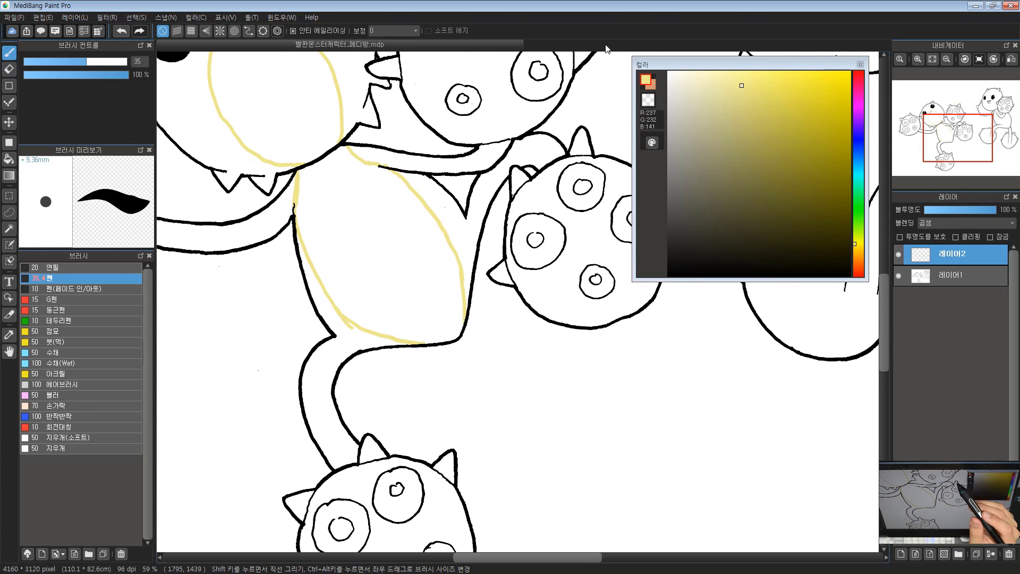
mouse_move(382, 275)
left_mouse_down()
mouse_move(376, 305)
mouse_move(340, 247)
mouse_move(357, 253)
left_mouse_up()
key("ctrl+z")
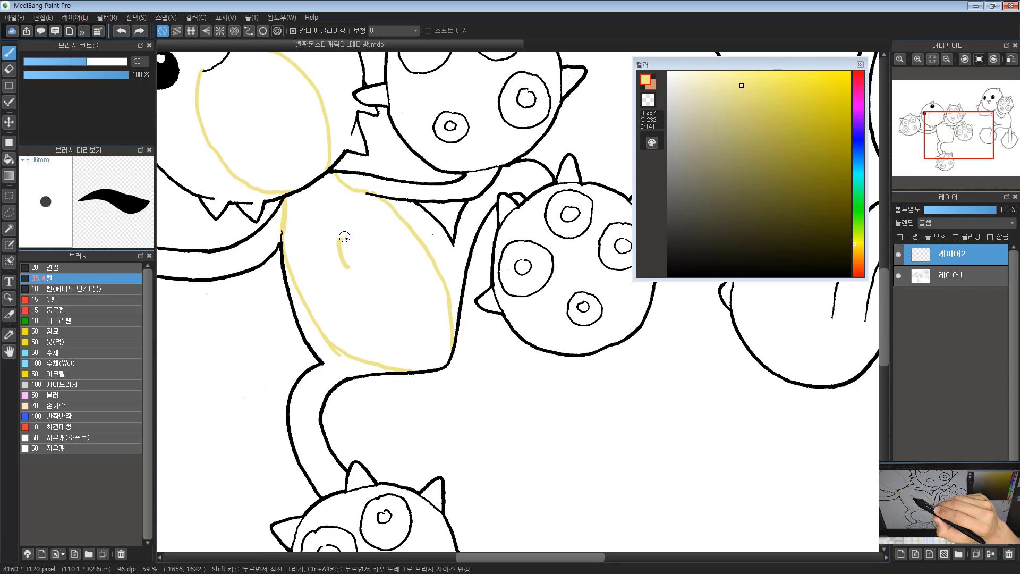
key("ctrl+z")
Step: Set the pen size to 27 and draw a four-pointed pale yellow star outline on the upper belly
key("bracketleft")
key("bracketleft")
key("bracketleft")
key("bracketleft")
key("bracketleft")
key("bracketleft")
key("bracketleft")
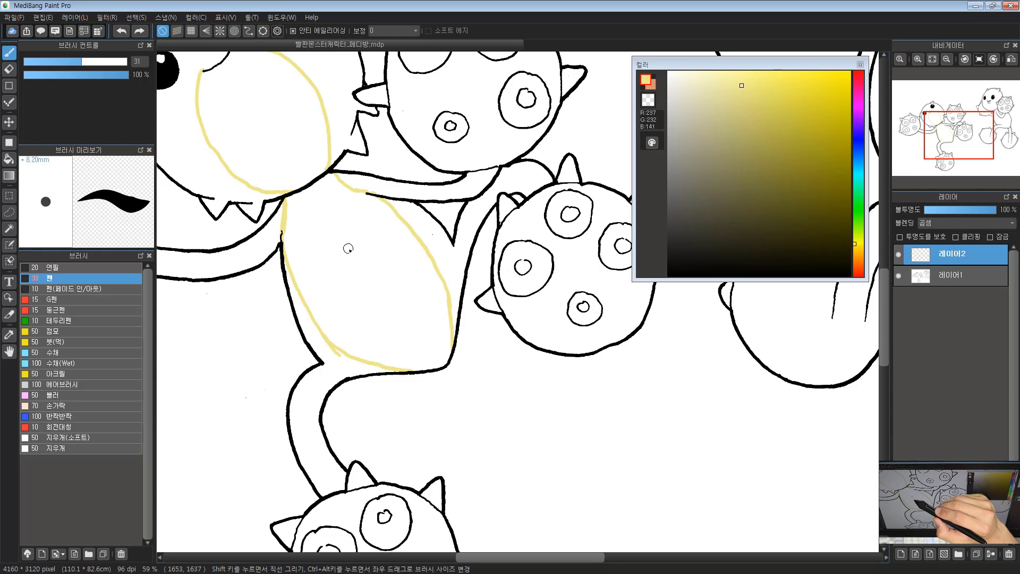
mouse_move(336, 237)
left_mouse_down()
mouse_move(341, 261)
mouse_move(373, 286)
left_mouse_up()
mouse_move(336, 237)
left_mouse_down()
mouse_move(361, 248)
mouse_move(373, 276)
left_mouse_up()
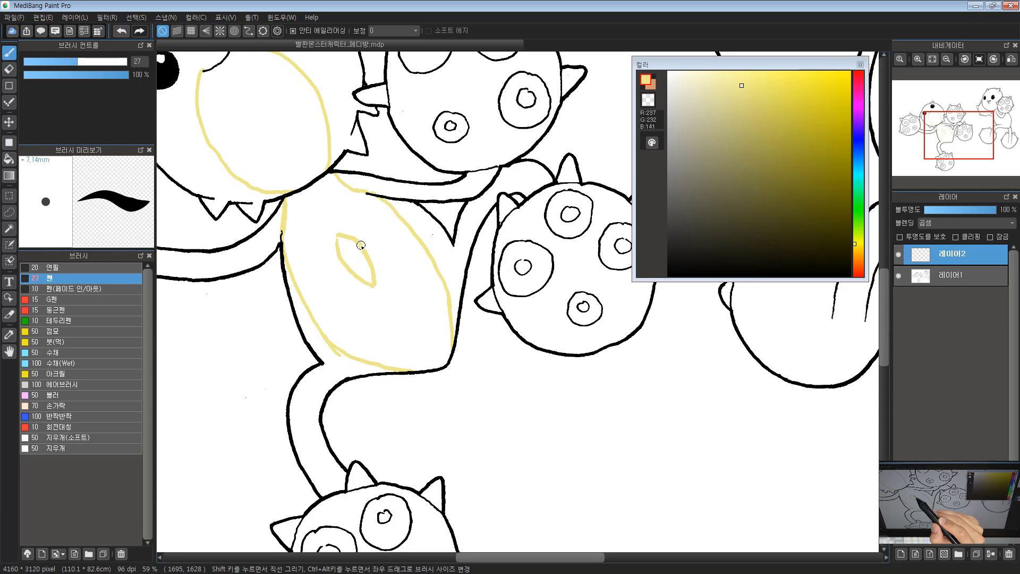
mouse_move(358, 242)
left_mouse_down()
mouse_move(386, 241)
mouse_move(374, 263)
mouse_move(329, 270)
left_mouse_up()
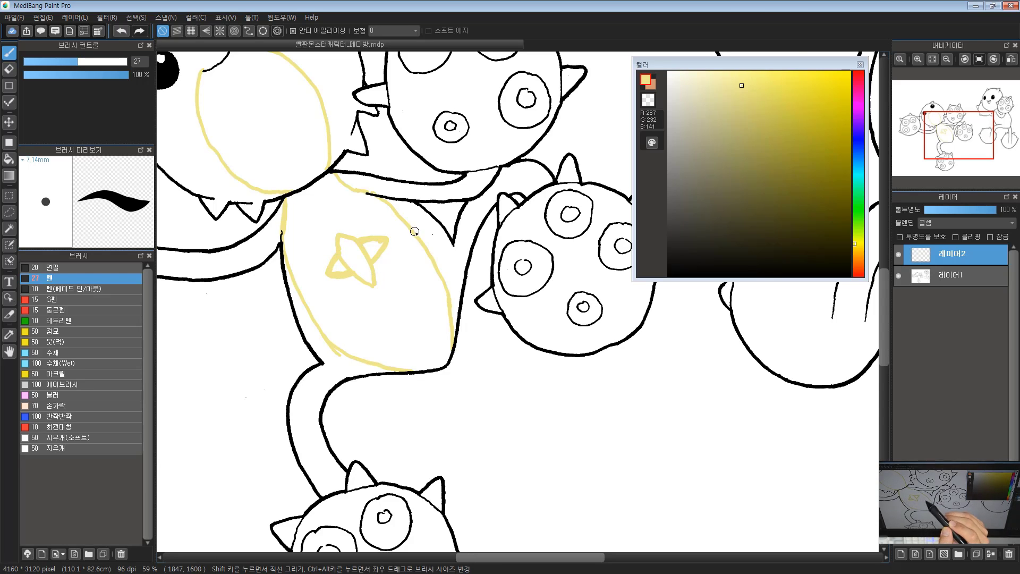
Step: Switch from the pen to the Bucket tool for filling the left monster's outlined areas
mouse_move(398, 255)
left_mouse_down()
mouse_move(462, 380)
mouse_move(439, 324)
mouse_move(450, 328)
left_mouse_up()
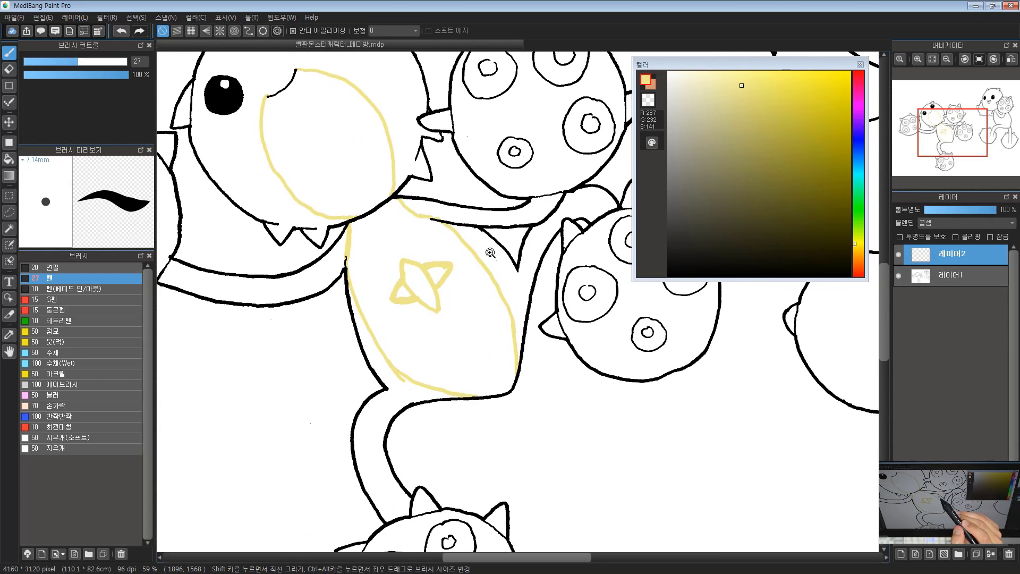
left_click_drag(490, 253, 454, 258)
left_click_drag(525, 294, 514, 288)
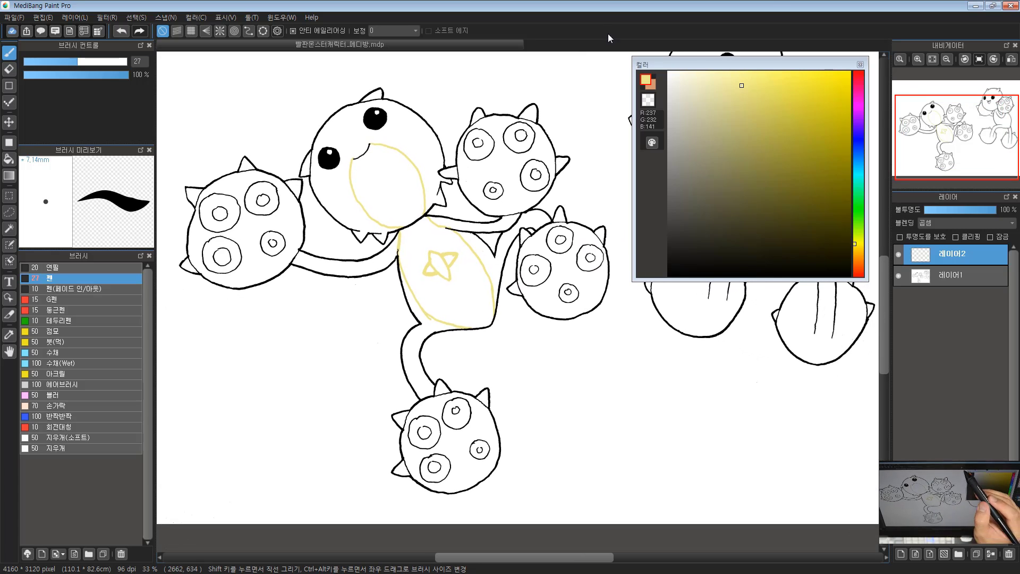
left_click(10, 158)
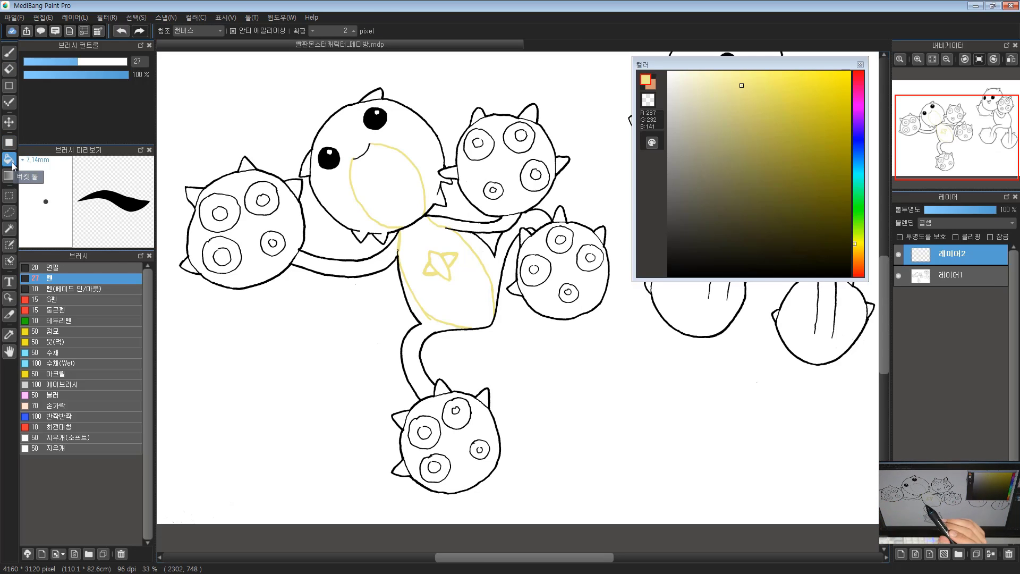
Step: Try filling the left monster's face and both ears with pale yellow, and undo the three fills
left_click(409, 133)
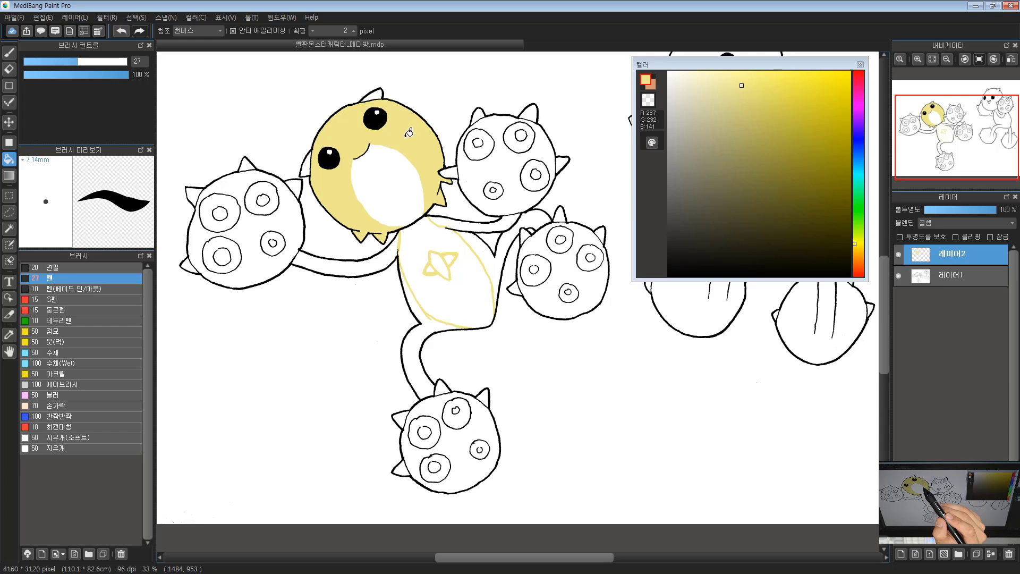
left_click(378, 95)
left_click(308, 162)
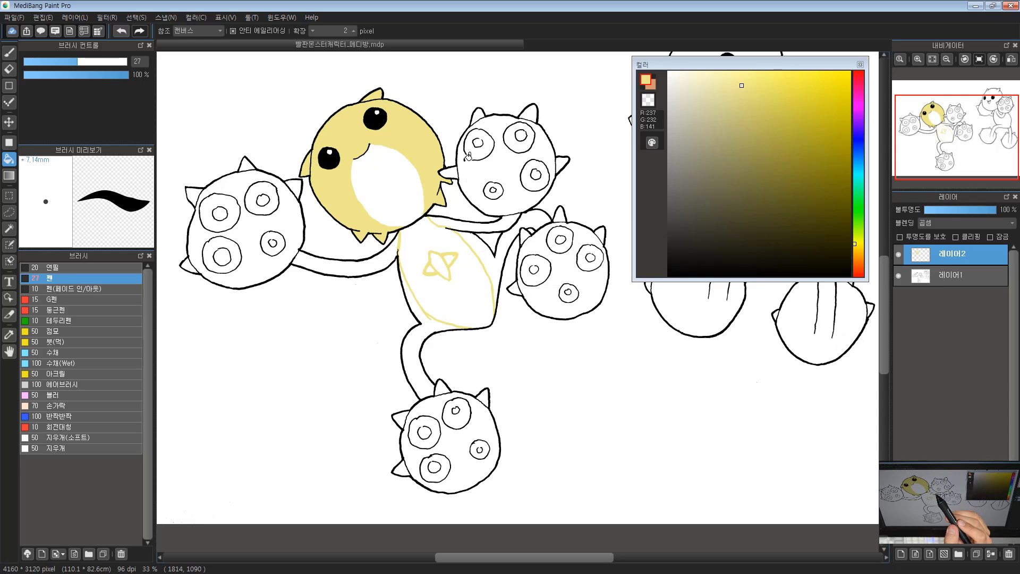
key("ctrl+z")
key("ctrl+z")
key("ctrl+z")
Step: Fill the face with the expansion at 2 pixels, examine the colour edge along the head outline, and undo the fill
left_click_drag(422, 167, 406, 208)
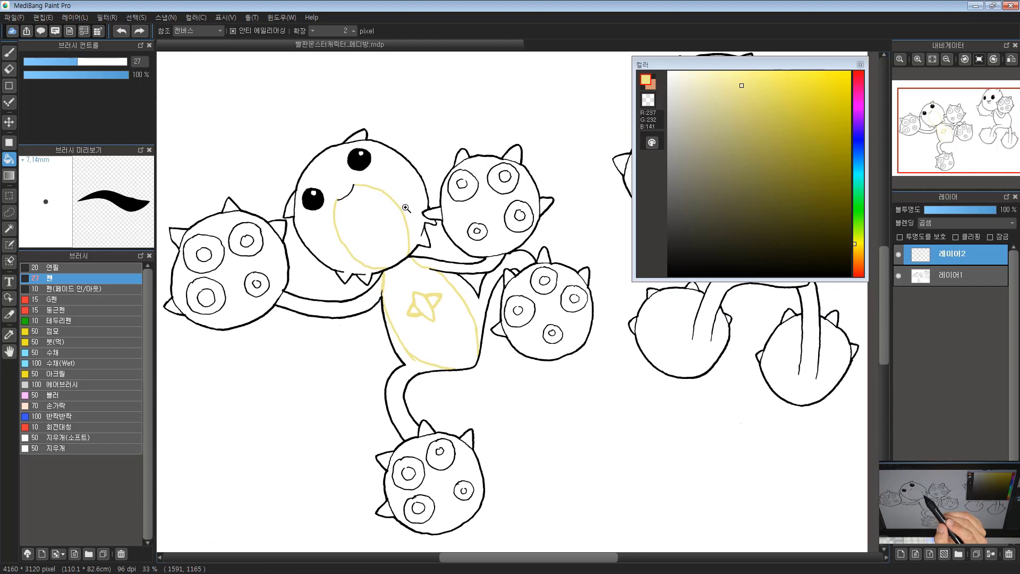
scroll(406, 208, "up", 4)
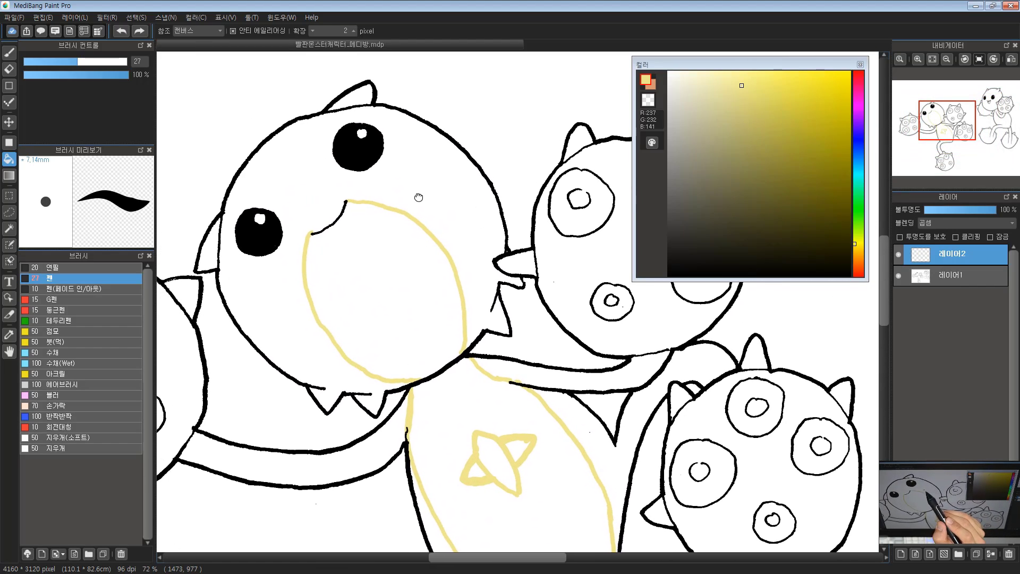
left_click(416, 148)
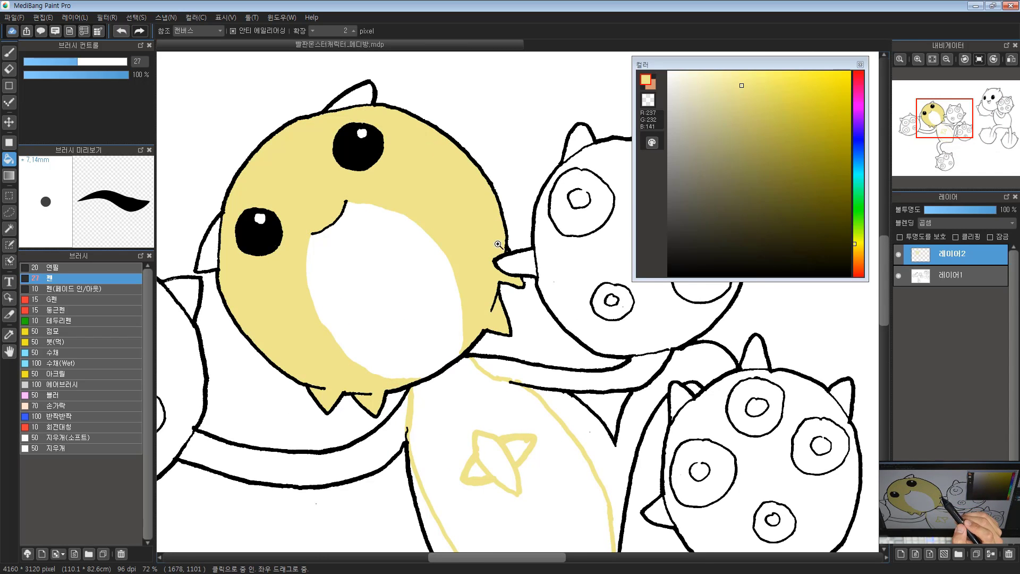
left_click_drag(498, 244, 575, 273)
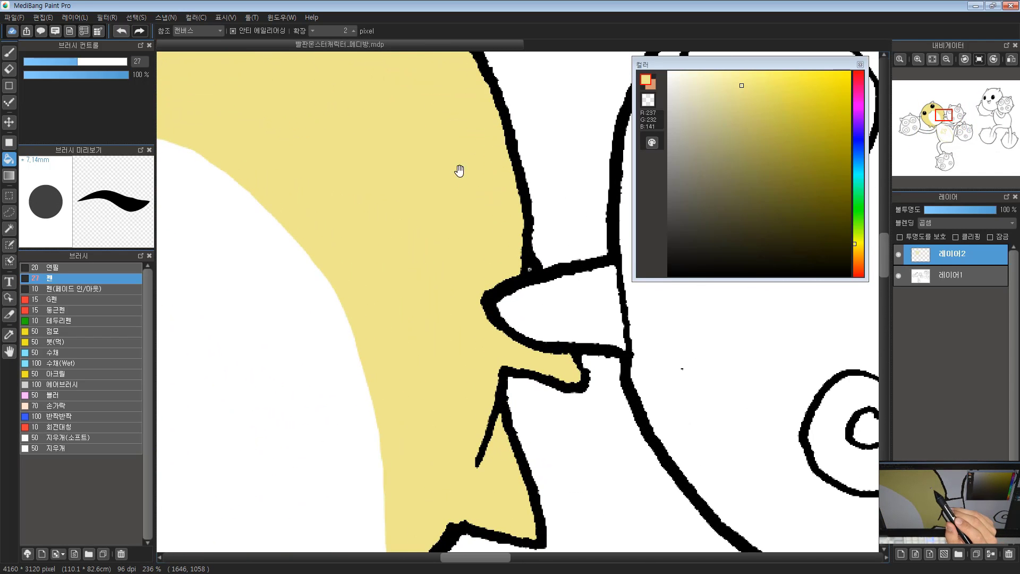
left_click_drag(460, 169, 494, 263)
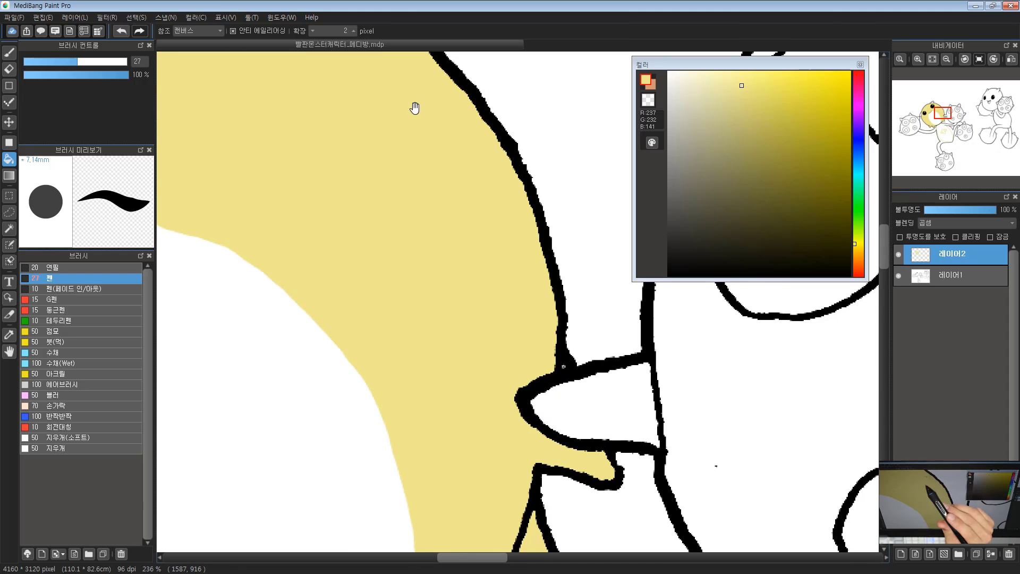
left_click_drag(415, 108, 699, 361)
left_click_drag(255, 228, 631, 155)
left_click_drag(526, 345, 207, 282)
left_click_drag(537, 292, 165, 319)
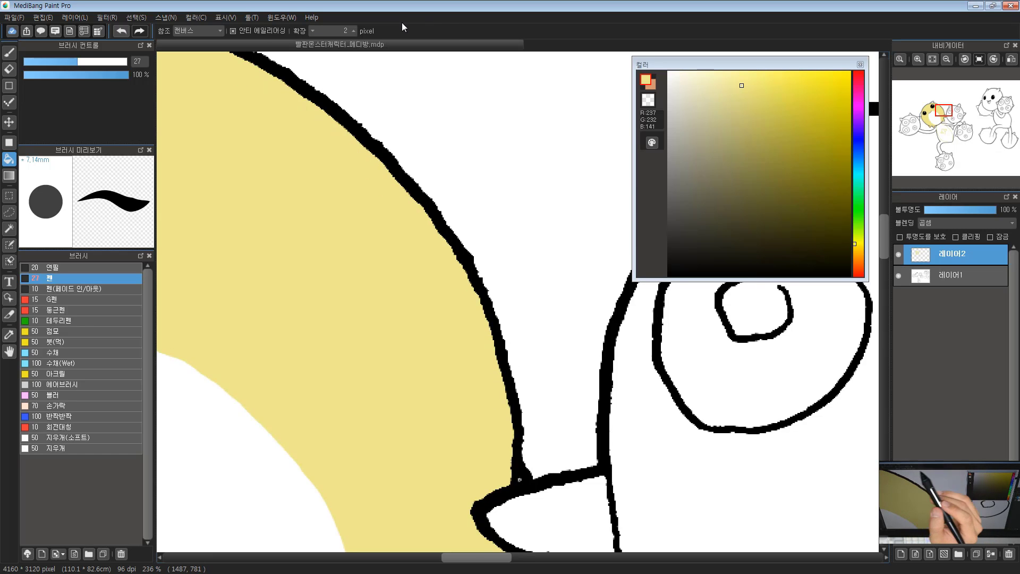
left_click_drag(376, 308, 416, 242)
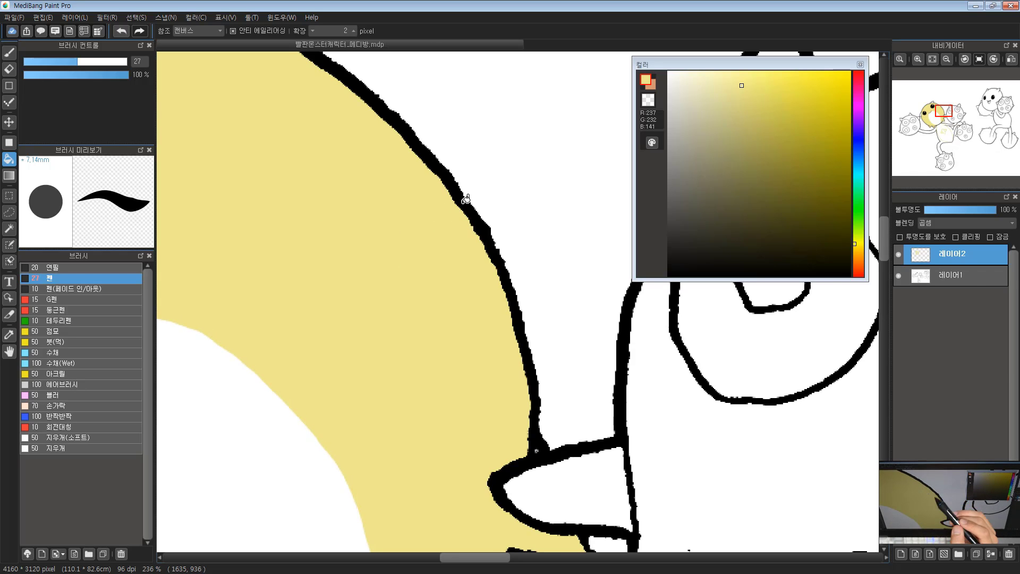
key("ctrl+z")
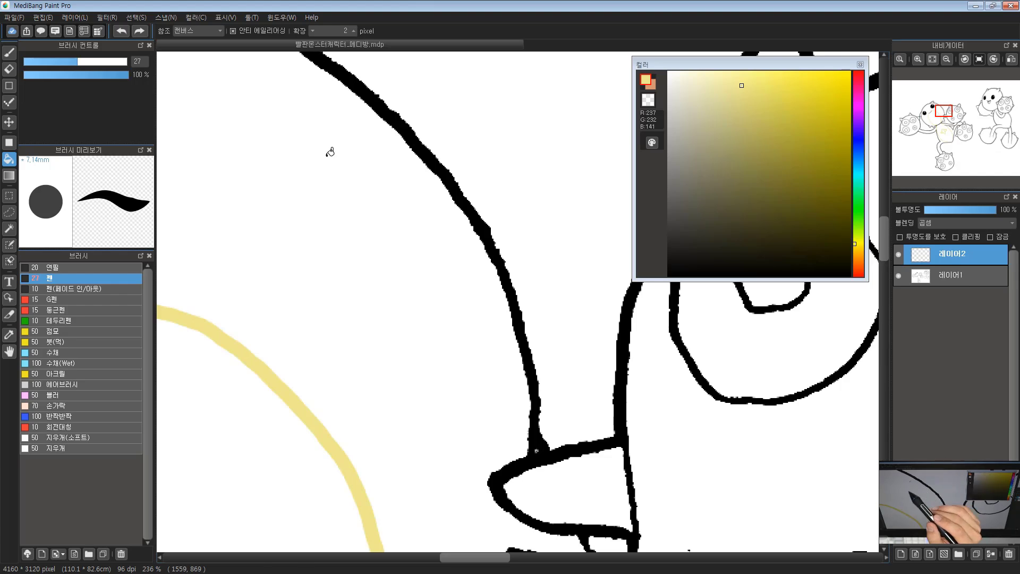
Step: Lower the fill expansion to 0, restore it to 2 pixels, and try filling the face twice, undoing each fill
scroll(394, 255, "down", 5)
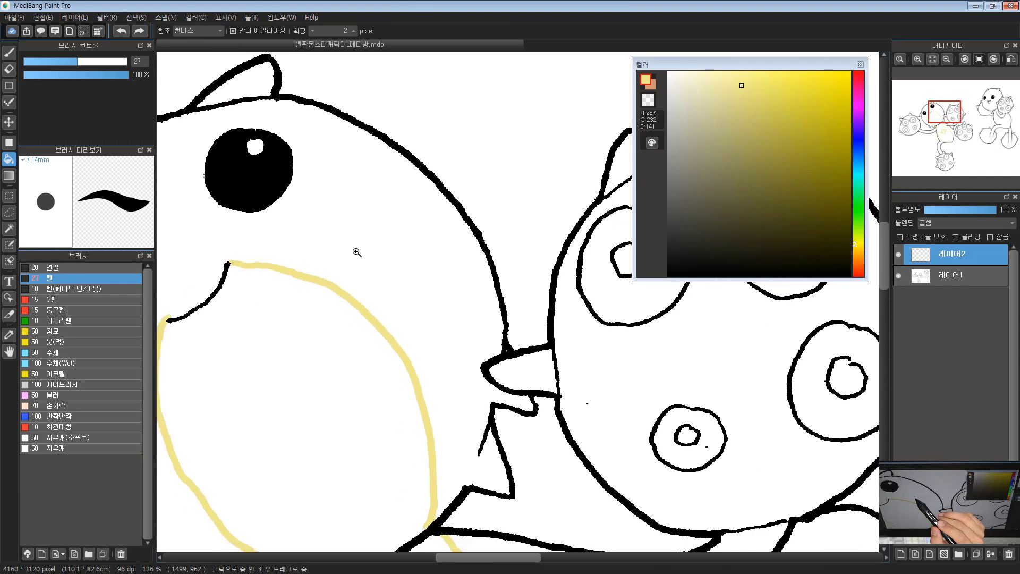
scroll(357, 252, "down", 4)
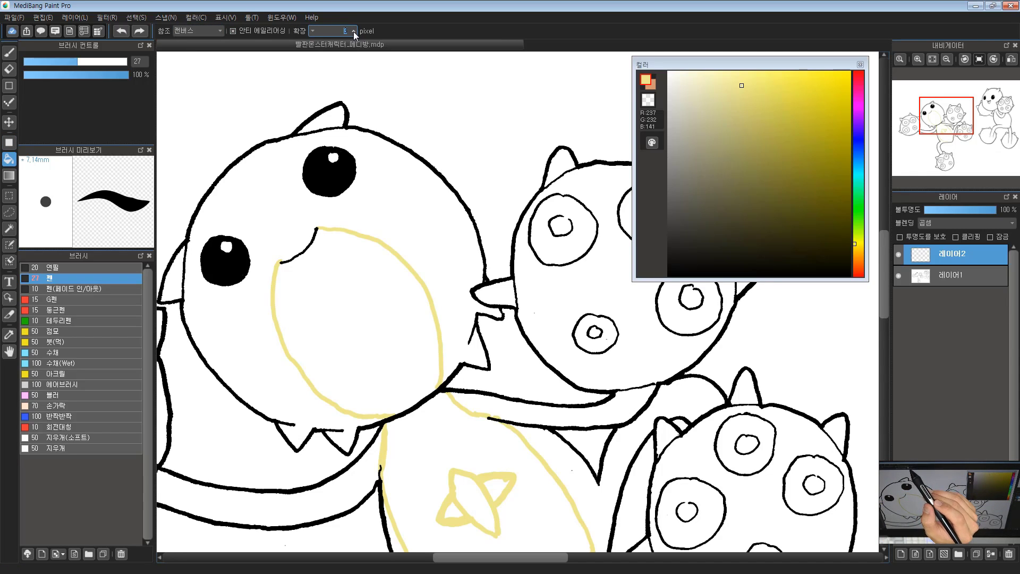
left_click(312, 30)
left_click(312, 31)
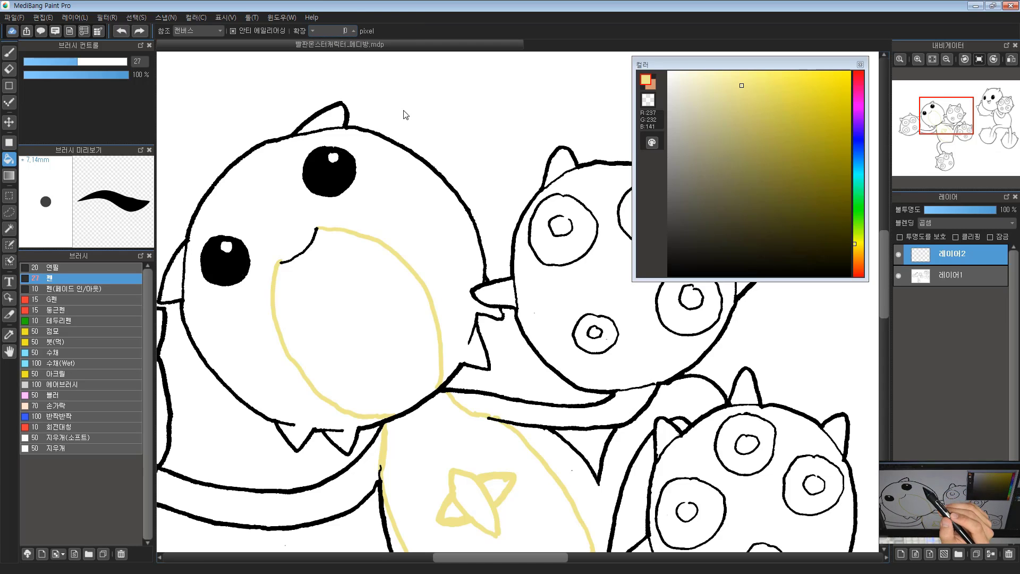
left_click(353, 30)
left_click(352, 30)
left_click(456, 208)
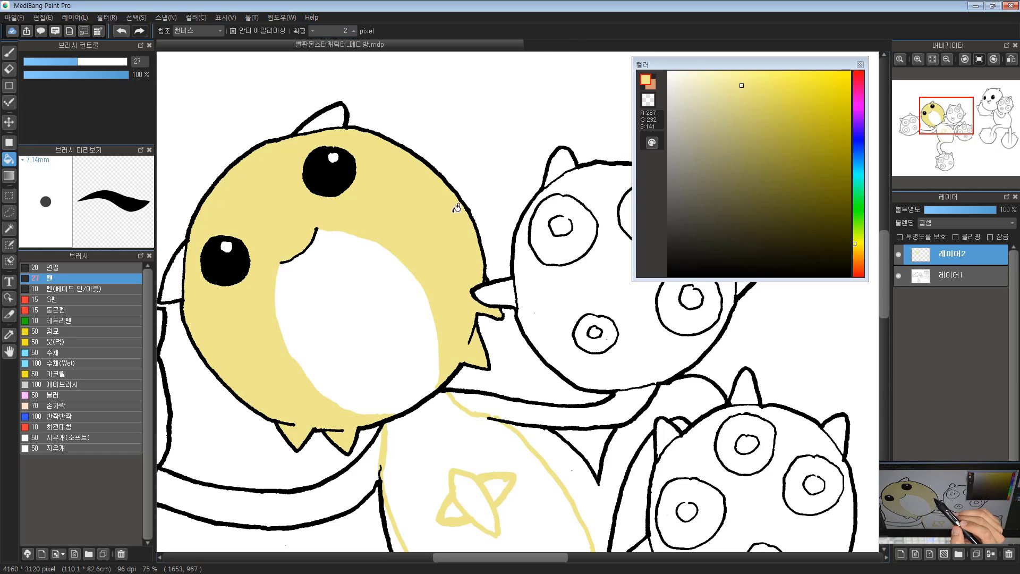
key("ctrl+z")
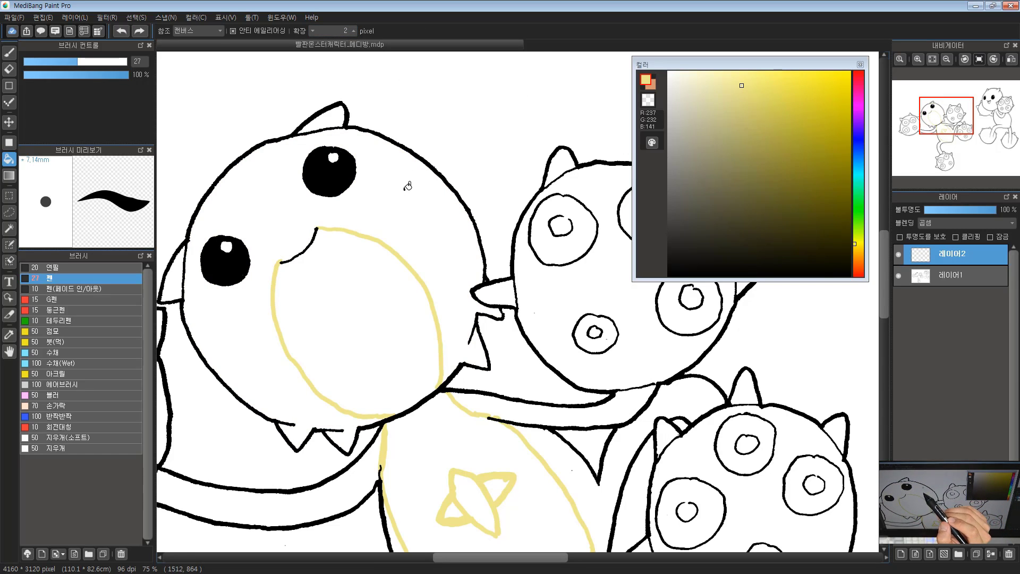
left_click(408, 188)
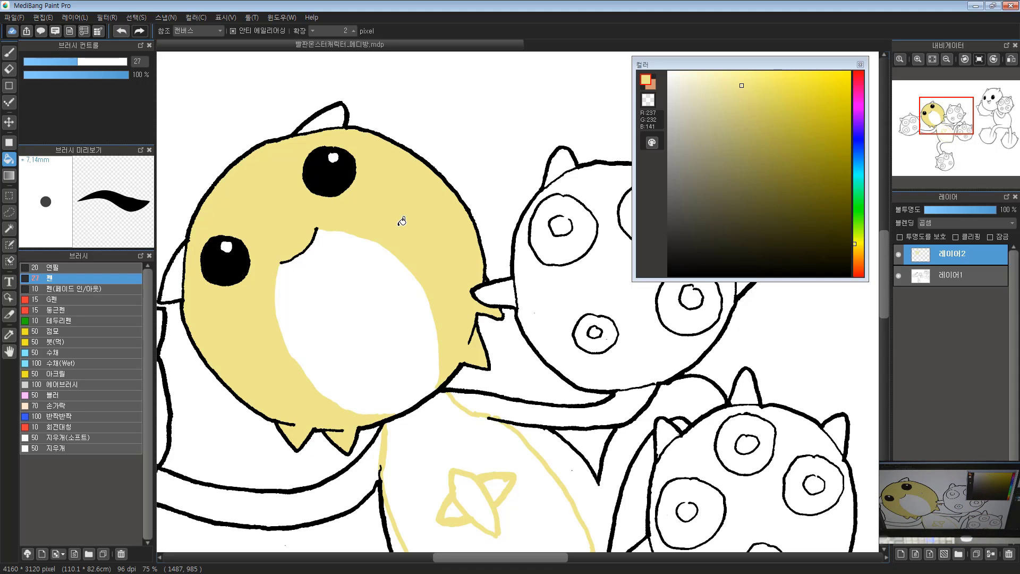
key("ctrl+z")
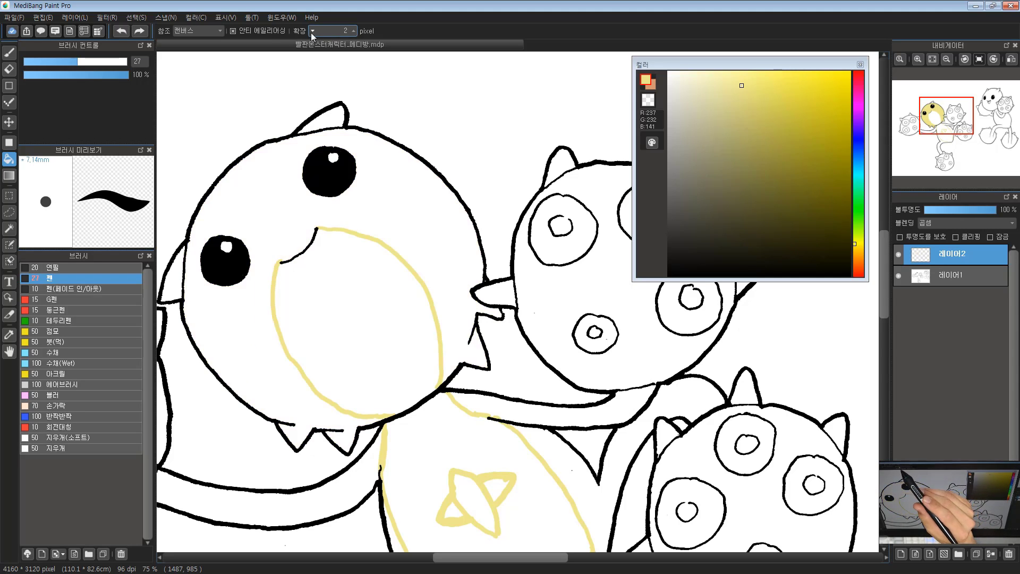
Step: Set the fill expansion to 0 pixels, fill the face, examine the seam beside the pale yellow outline, and undo the fill
left_click(353, 33)
left_click(353, 33)
left_click(427, 243)
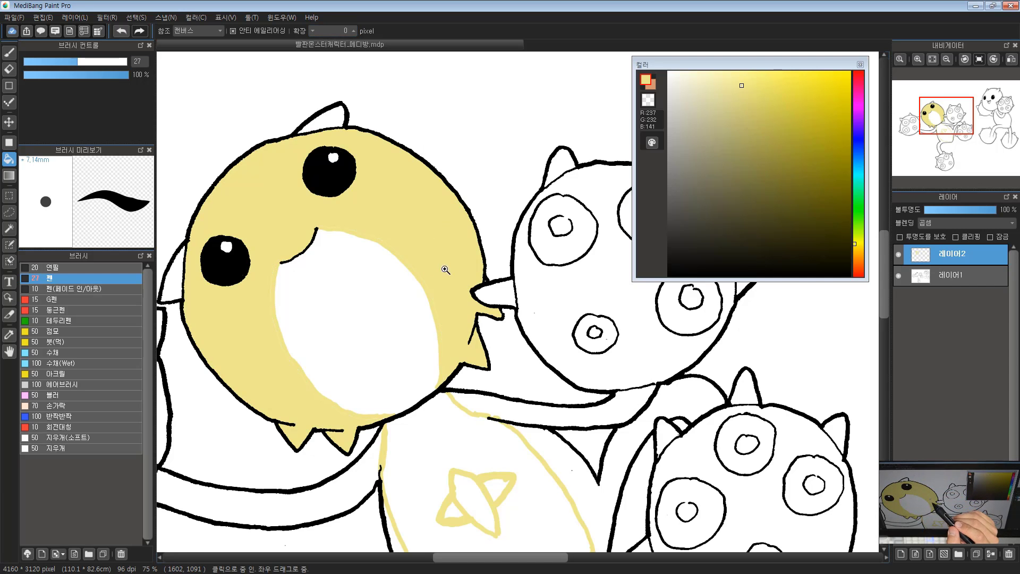
left_click_drag(446, 273, 435, 230)
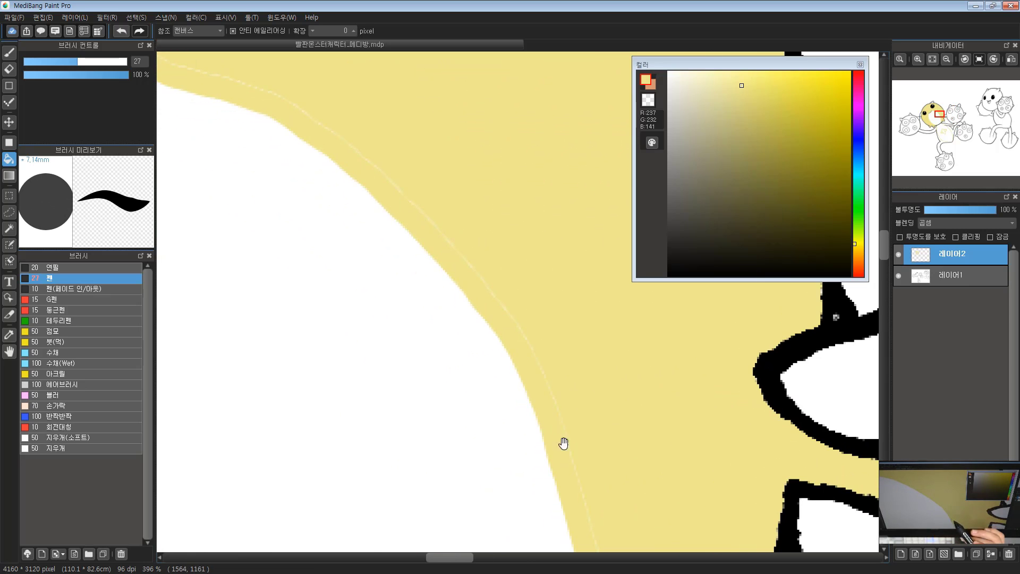
left_click_drag(611, 462, 225, 473)
left_click_drag(332, 121, 406, 334)
key("ctrl+z")
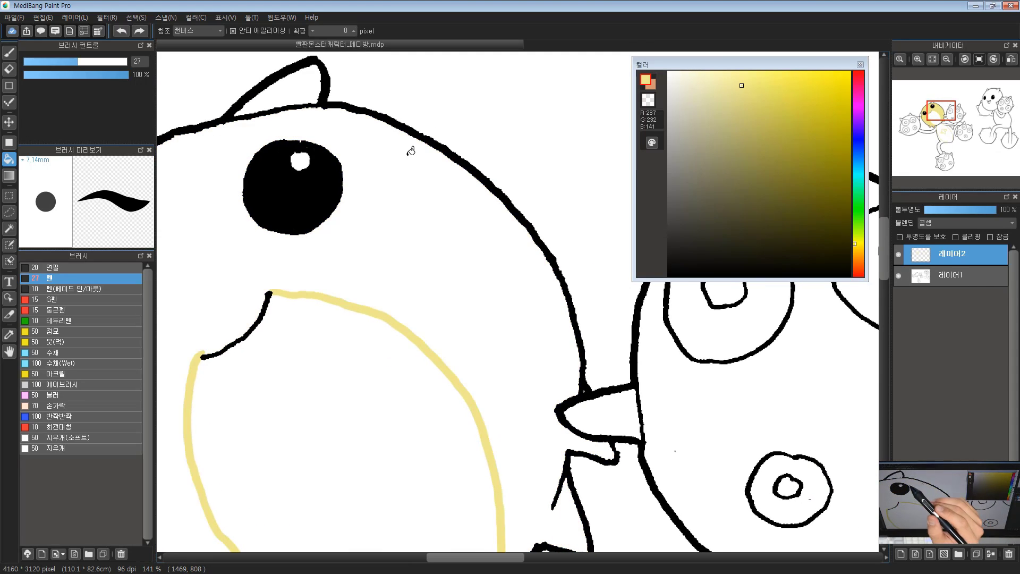
Step: Set the fill expansion to 2 pixels and fill the left monster's face and both ears with pale yellow
left_click(354, 31)
left_click(355, 30)
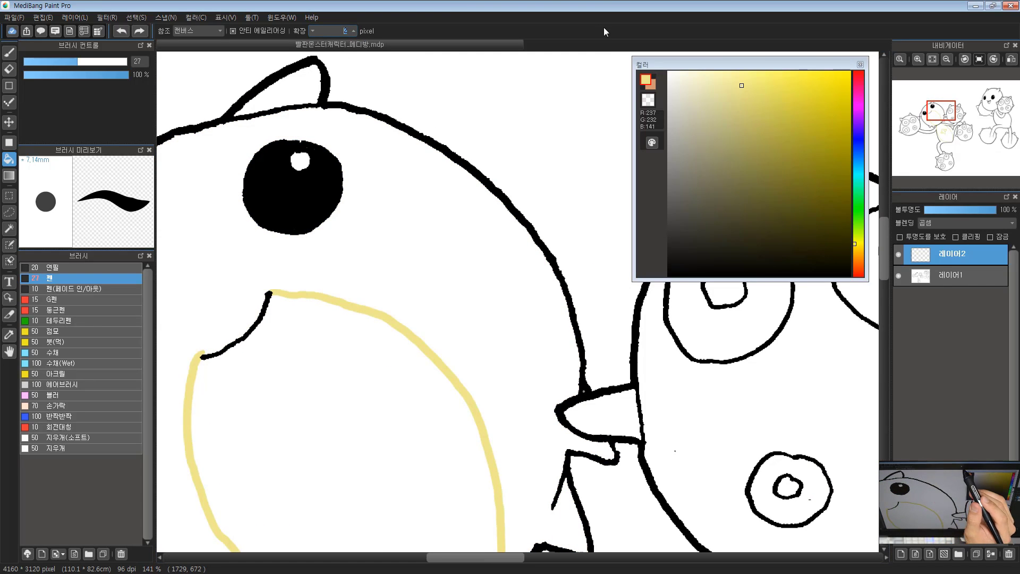
left_click(469, 277)
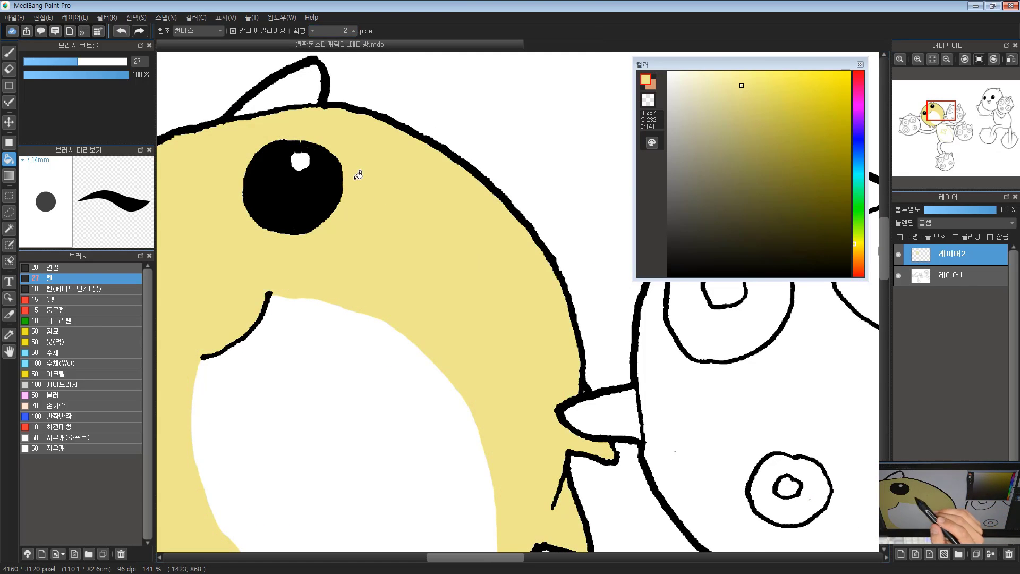
left_click(281, 95)
left_click_drag(217, 227, 494, 232)
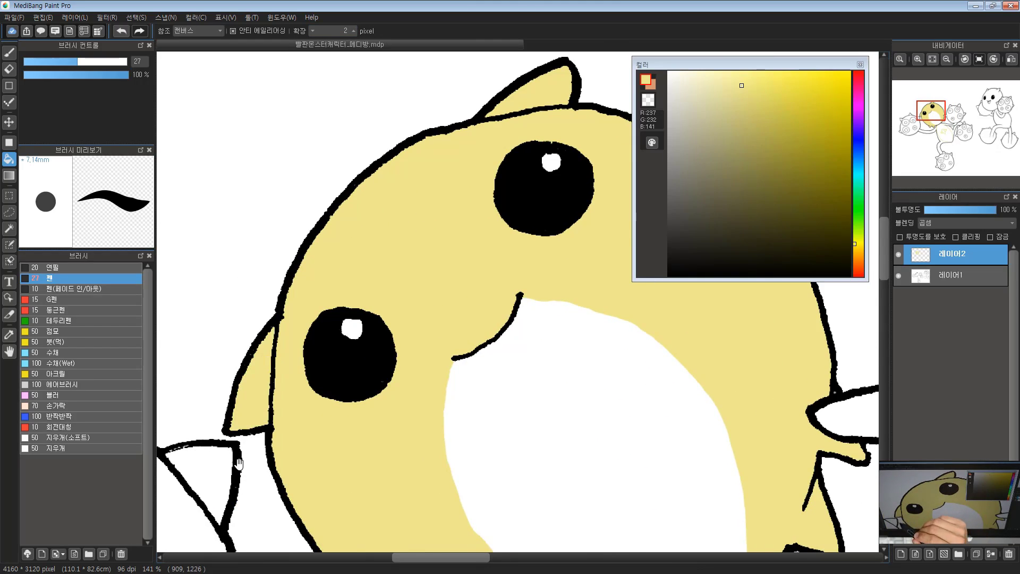
Step: Fill the monster's upper-right arm and its sucker-covered hand with pale yellow, leaving the suckers white
scroll(234, 462, "down", 3)
left_click_drag(234, 463, 303, 249)
scroll(304, 249, "down", 2)
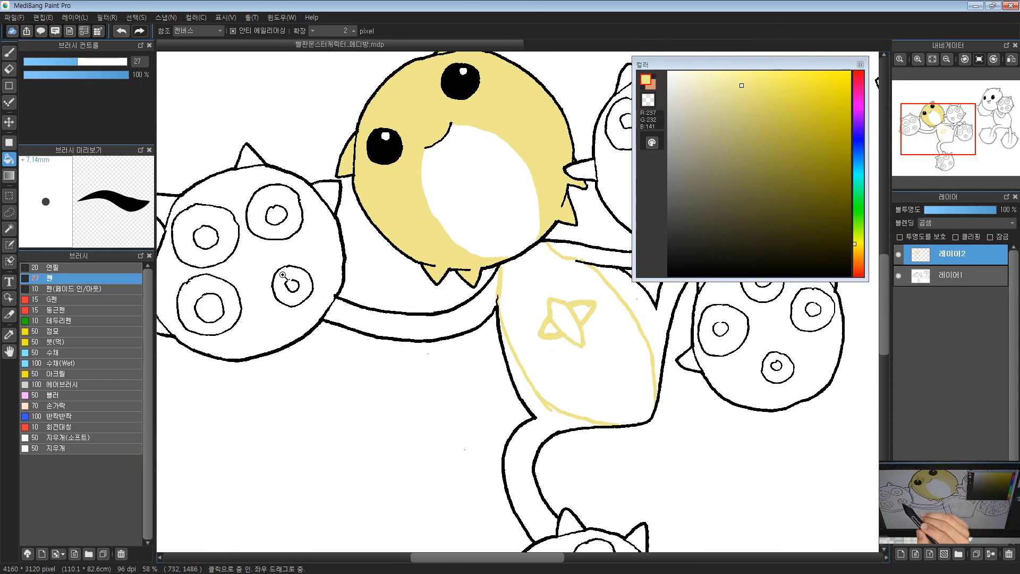
left_click_drag(685, 235, 353, 230)
left_click(335, 241)
left_click(354, 209)
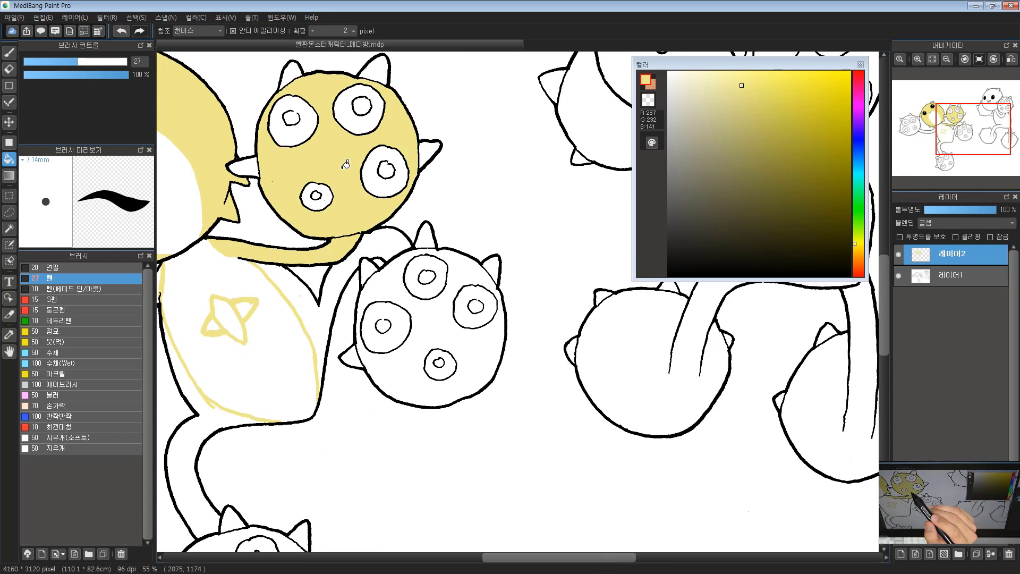
Step: Fill the monster's left-hand arm and the sucker-covered hand at its end with pale yellow
left_click_drag(234, 266, 599, 202)
scroll(390, 231, "down", 2)
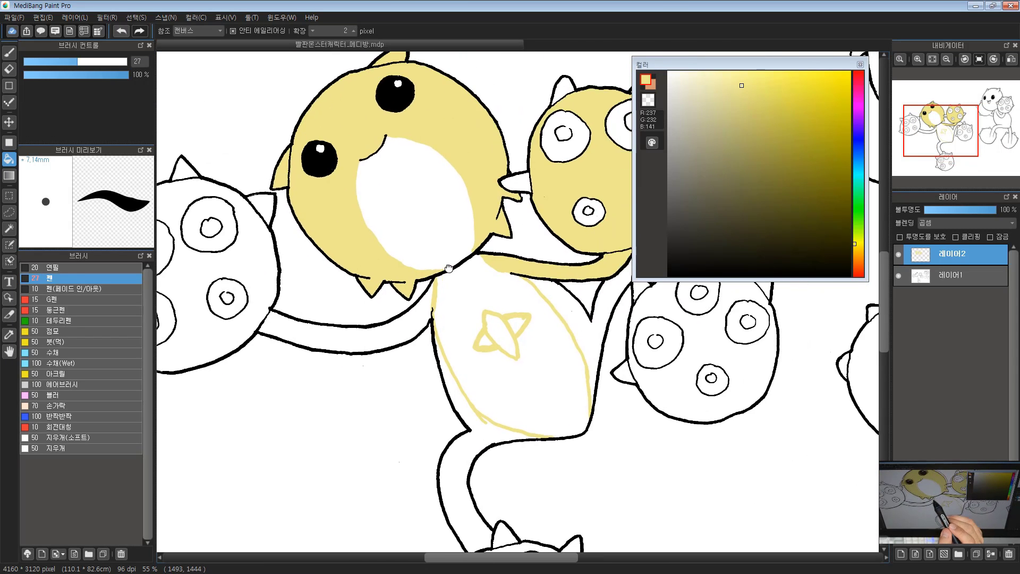
left_click_drag(451, 228, 439, 283)
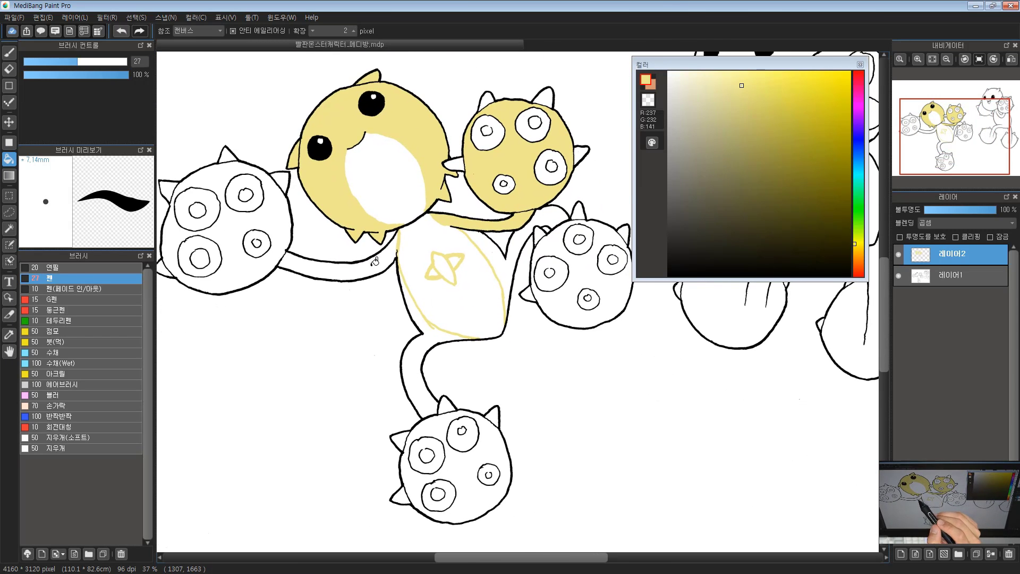
left_click(357, 253)
left_click(276, 214)
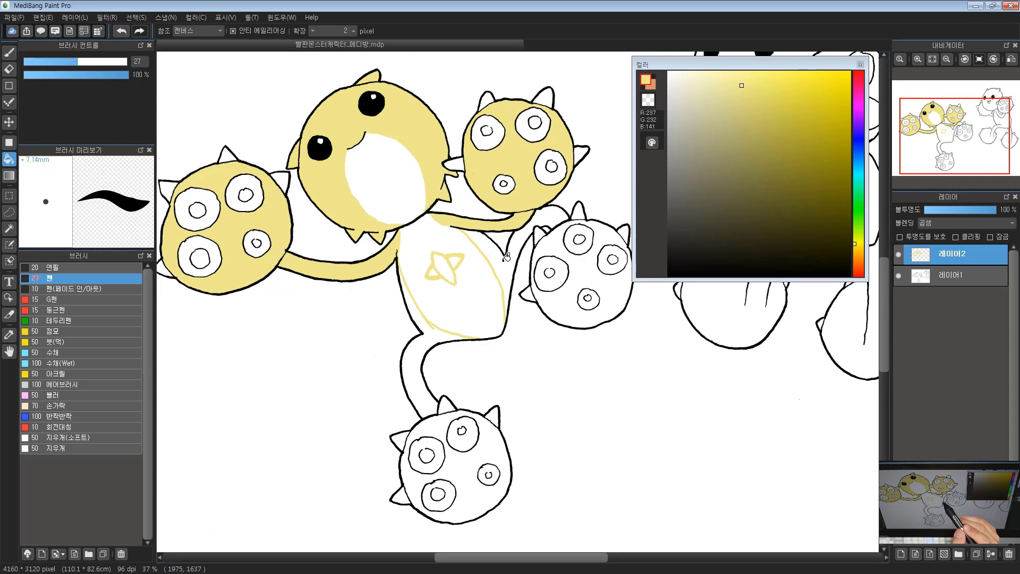
Step: Fill the monster's lower-right arm and hand, the body beside the belly patch, the belly star, the tail and the tail's sucker ball with pale yellow
left_click(561, 214)
left_click(557, 242)
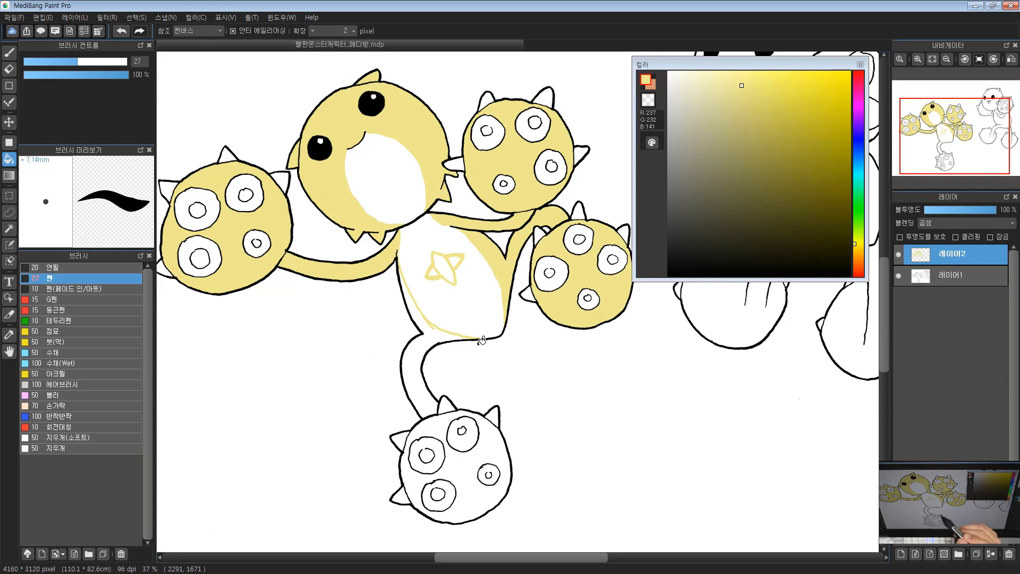
left_click(421, 349)
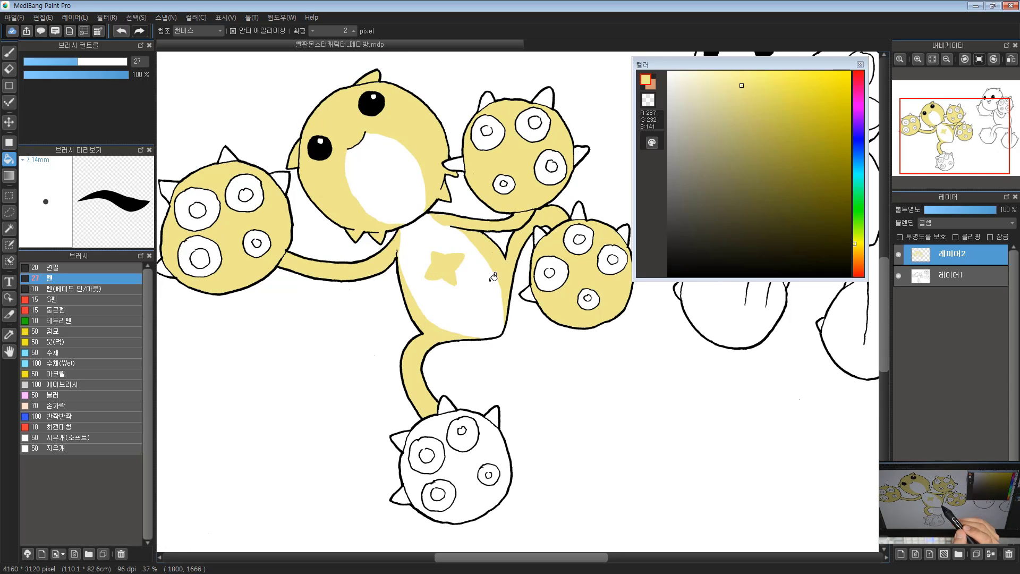
left_click_drag(469, 341, 461, 300)
left_click(488, 399)
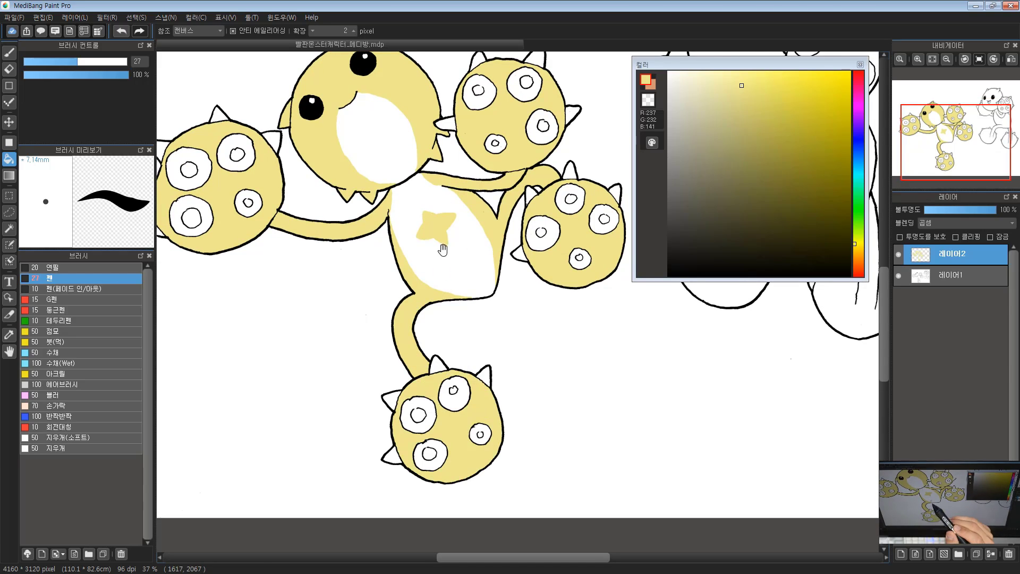
left_click_drag(442, 249, 473, 277)
scroll(472, 274, "up", 1)
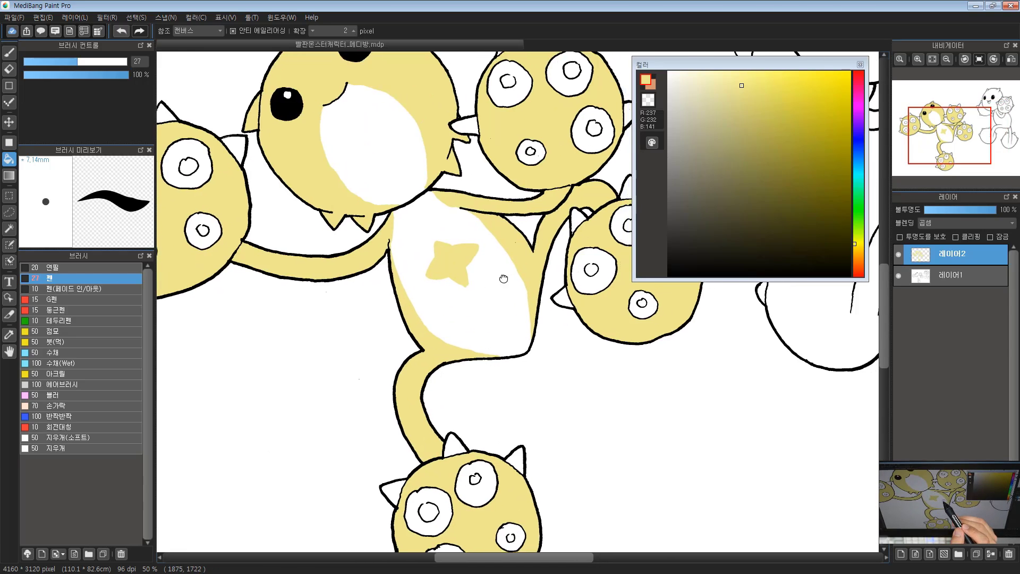
scroll(504, 278, "down", 3)
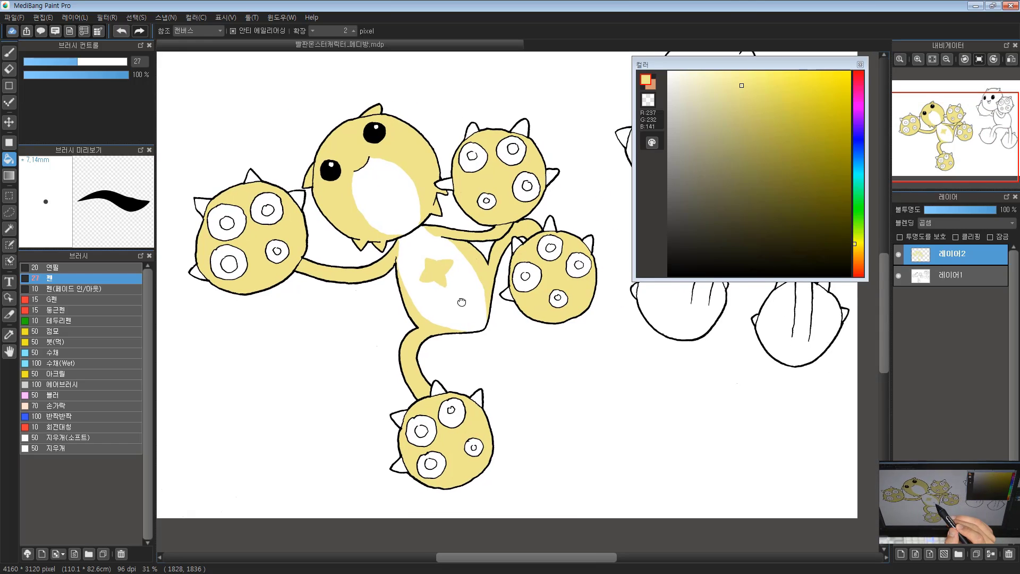
left_click_drag(461, 302, 451, 307)
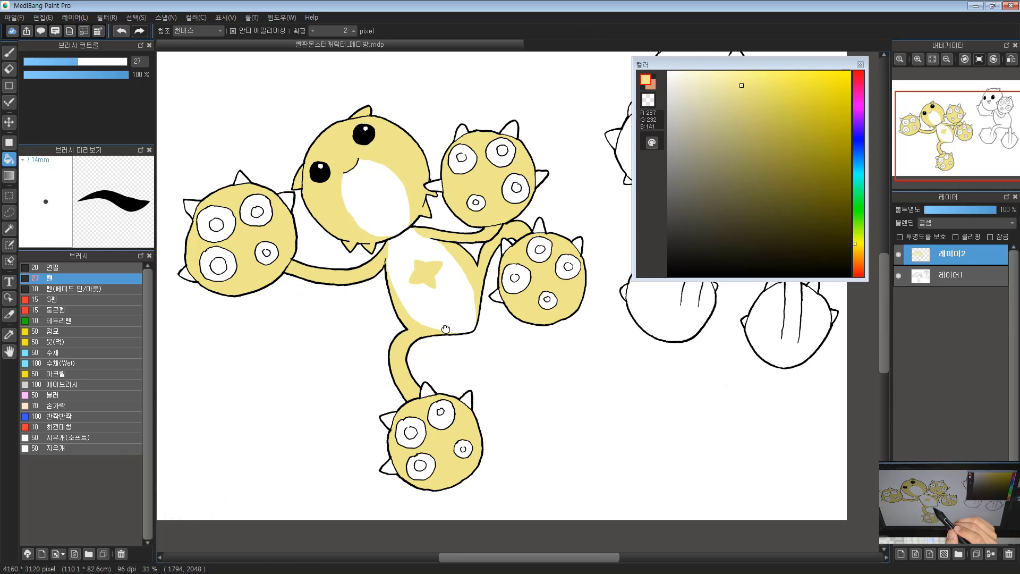
left_click_drag(452, 276, 421, 241)
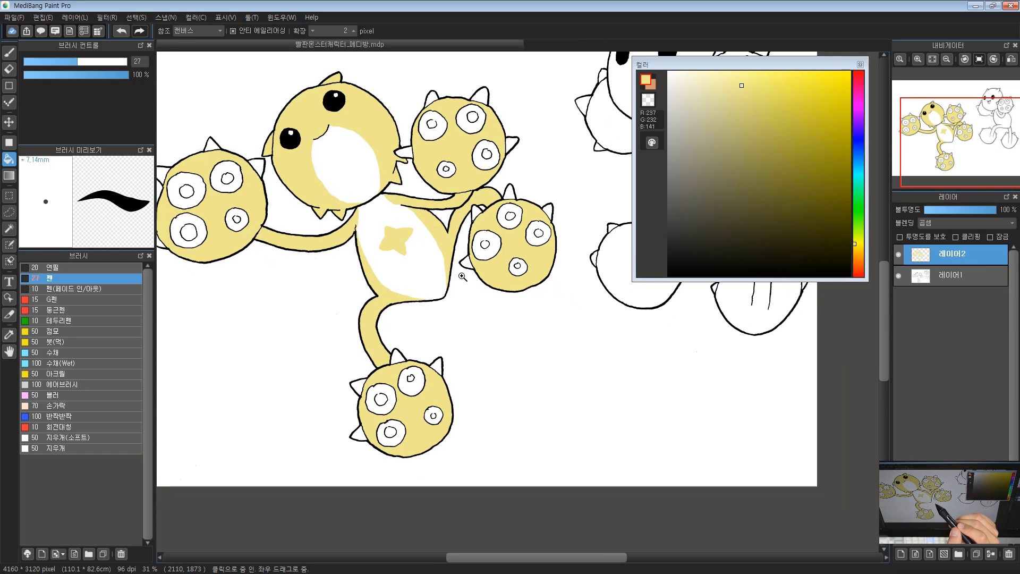
mouse_move(450, 290)
left_mouse_down()
mouse_move(463, 287)
mouse_move(441, 283)
left_mouse_up()
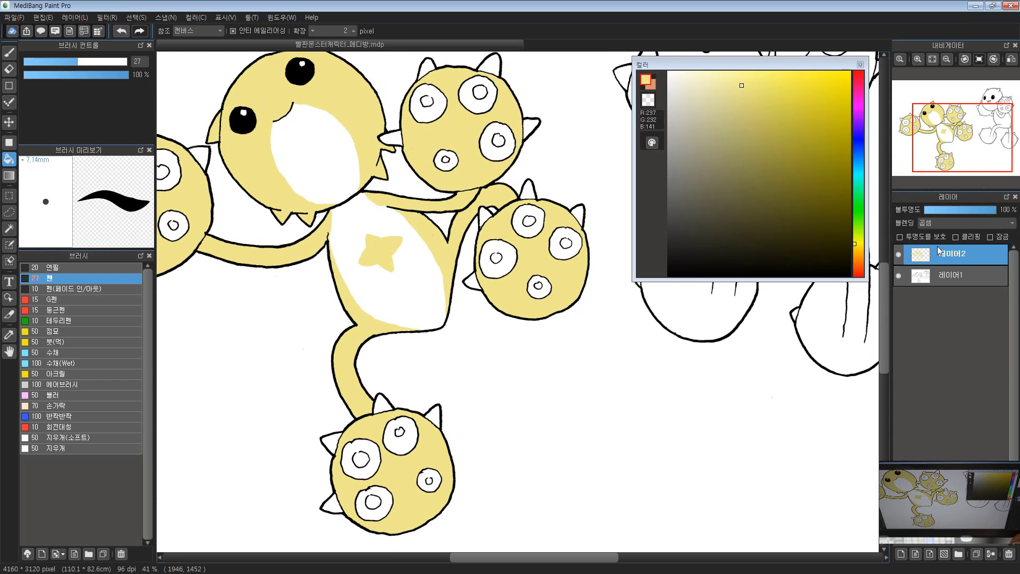
left_click_drag(416, 287, 434, 316)
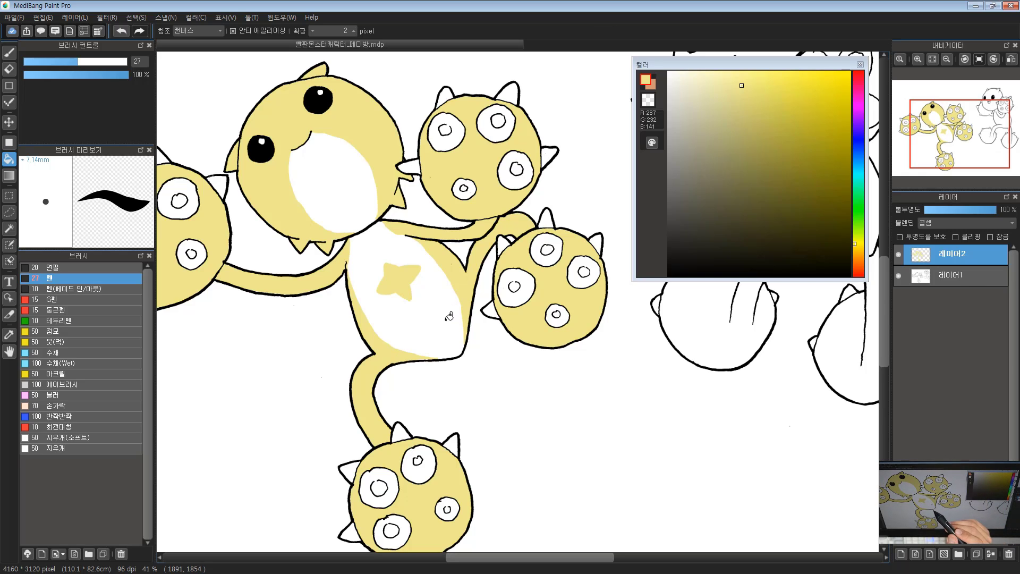
Step: Activate the Brush tool and set the drawing colour to a dark mustard yellow, RGB 194, 173, 73
left_click(9, 52)
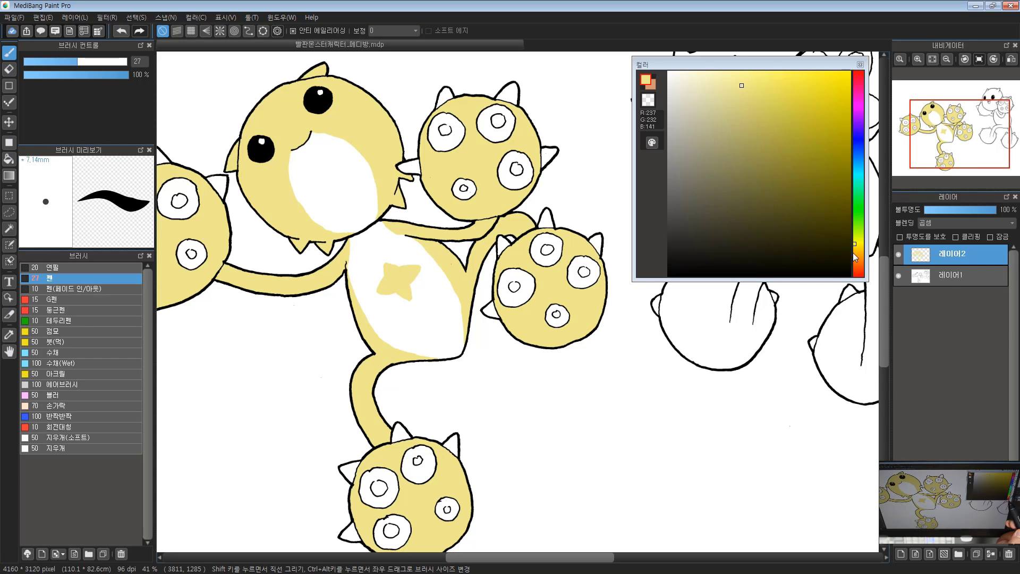
left_click(854, 245)
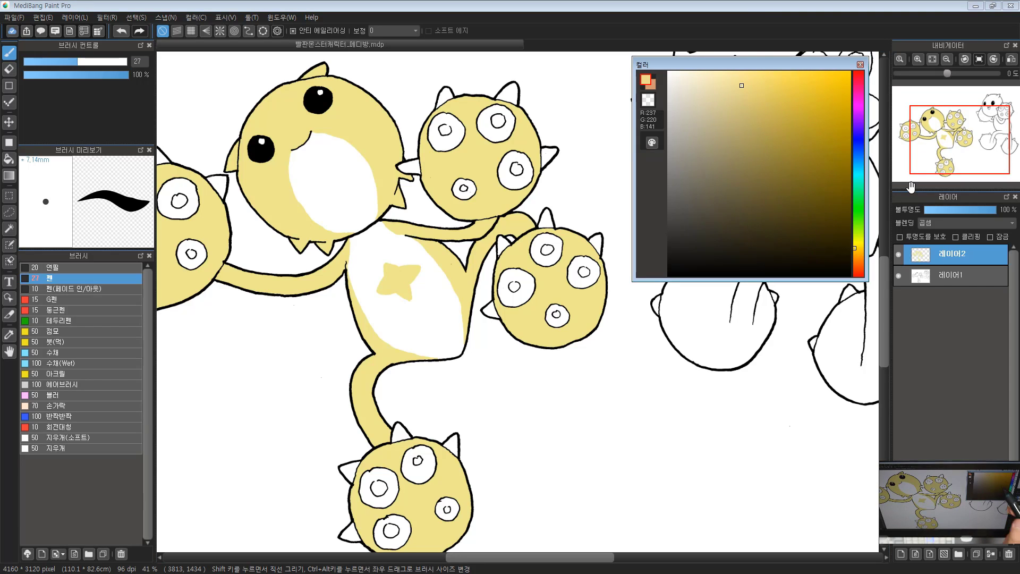
left_click(769, 101)
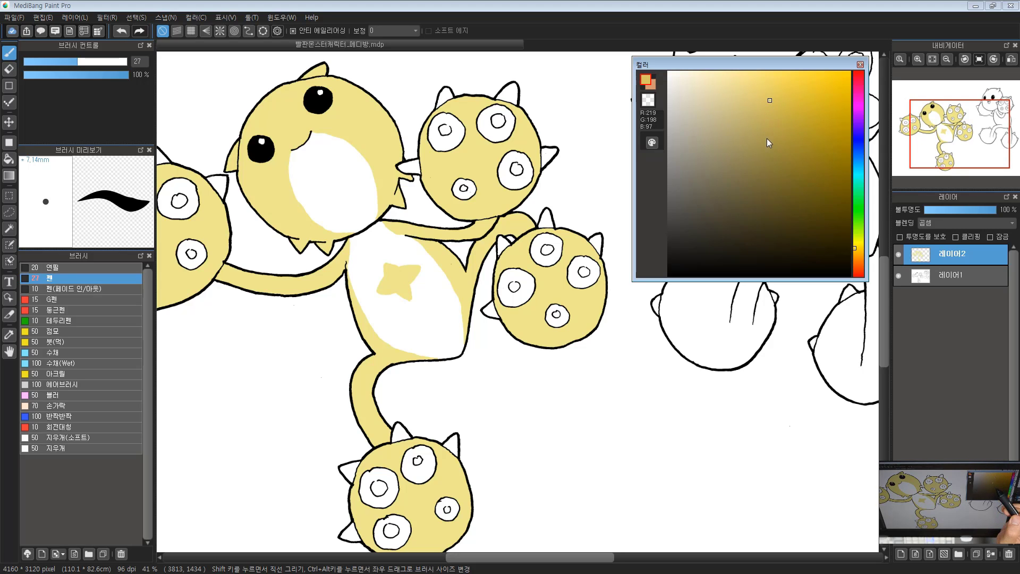
left_click(783, 120)
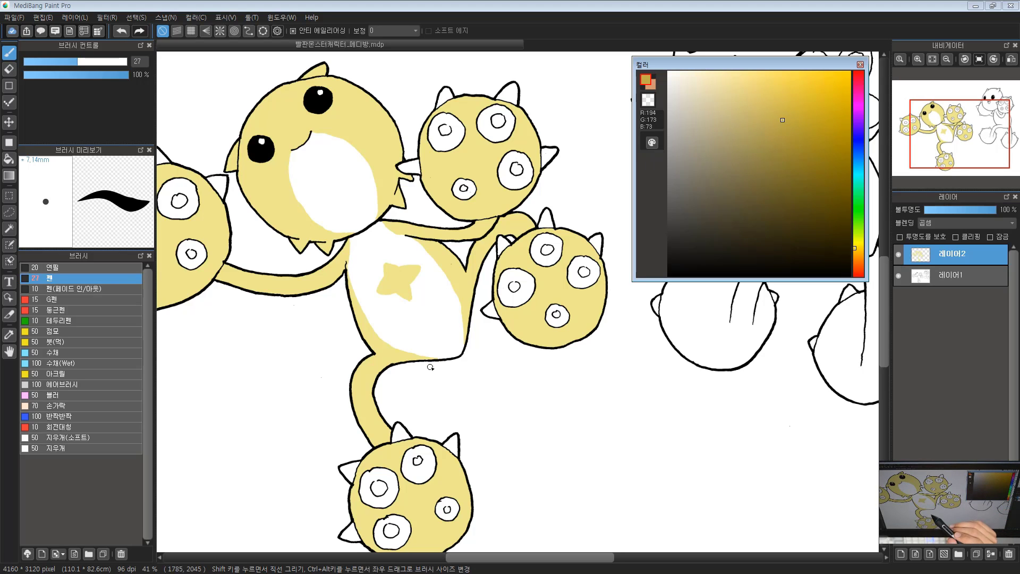
Step: Swap to the orange-brown colour (RGB 213, 153, 117) and draw a curve closing off the lower-right corner of the monster's body
key("x")
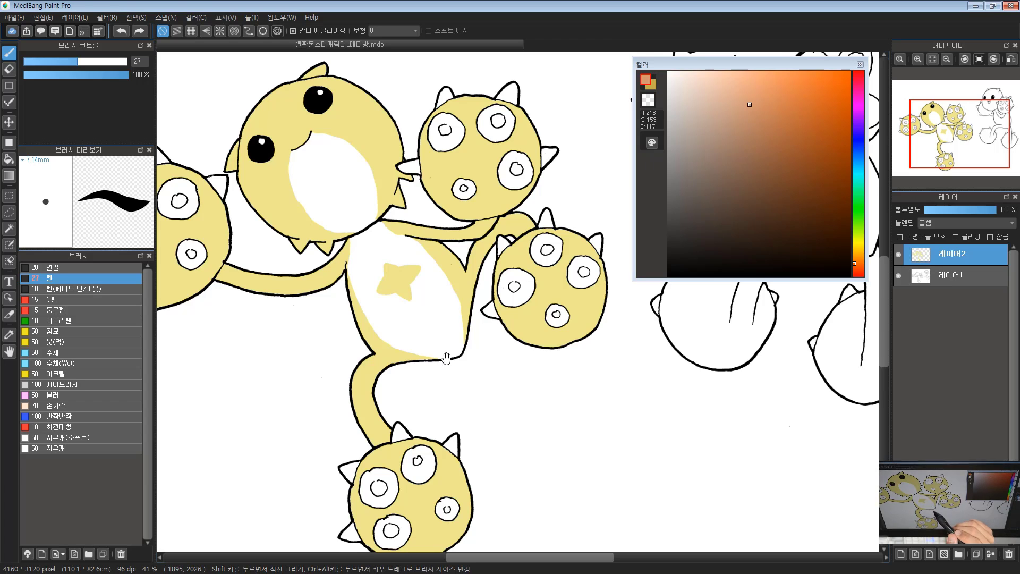
left_click_drag(444, 348, 445, 342)
left_click_drag(384, 340, 465, 315)
key("ctrl+z")
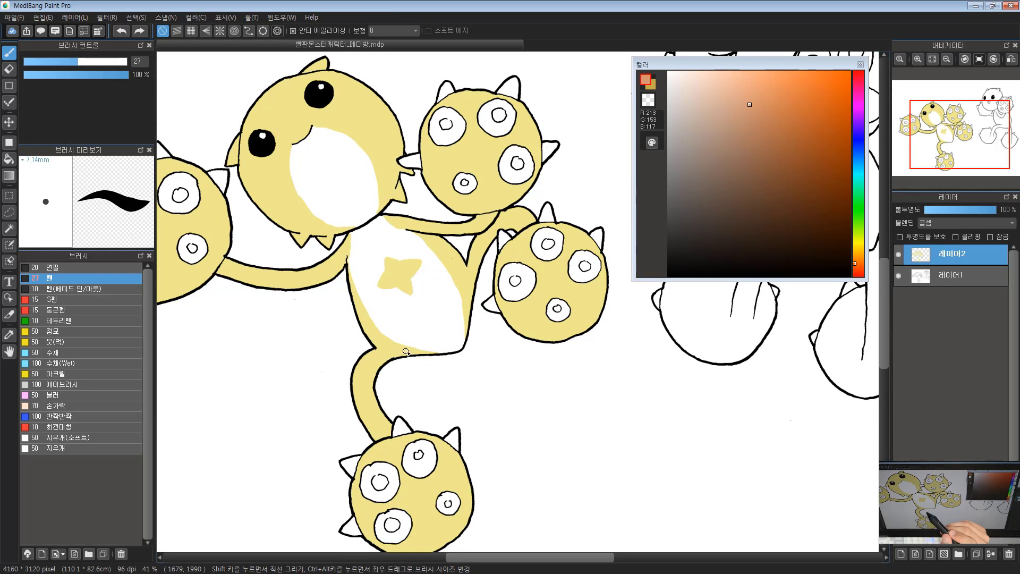
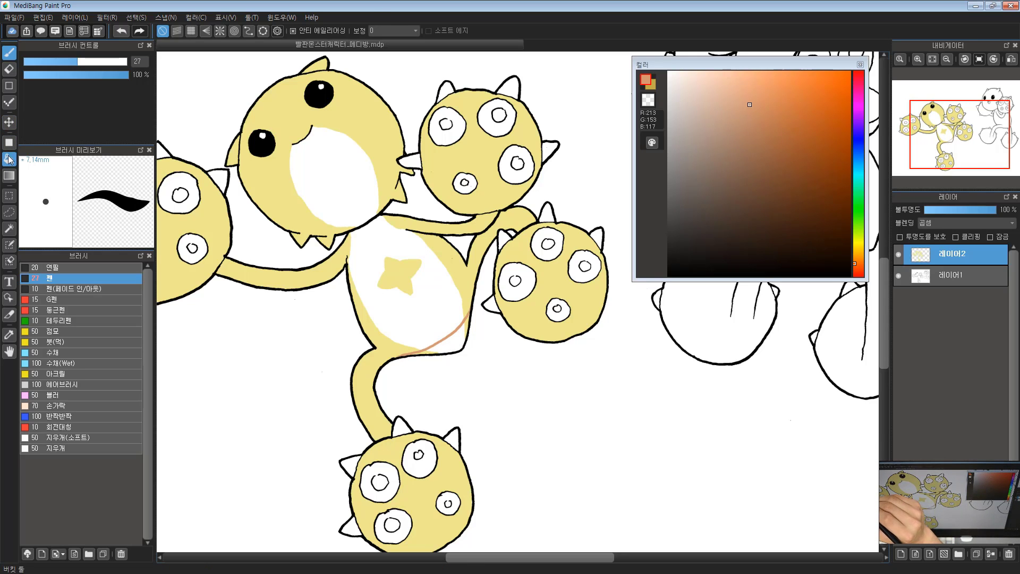
Step: Fill the closed-off lower-right corner of the body with orange-brown, including the overlap with the yellow edge, using the Bucket tool
left_click(10, 158)
left_click(461, 338)
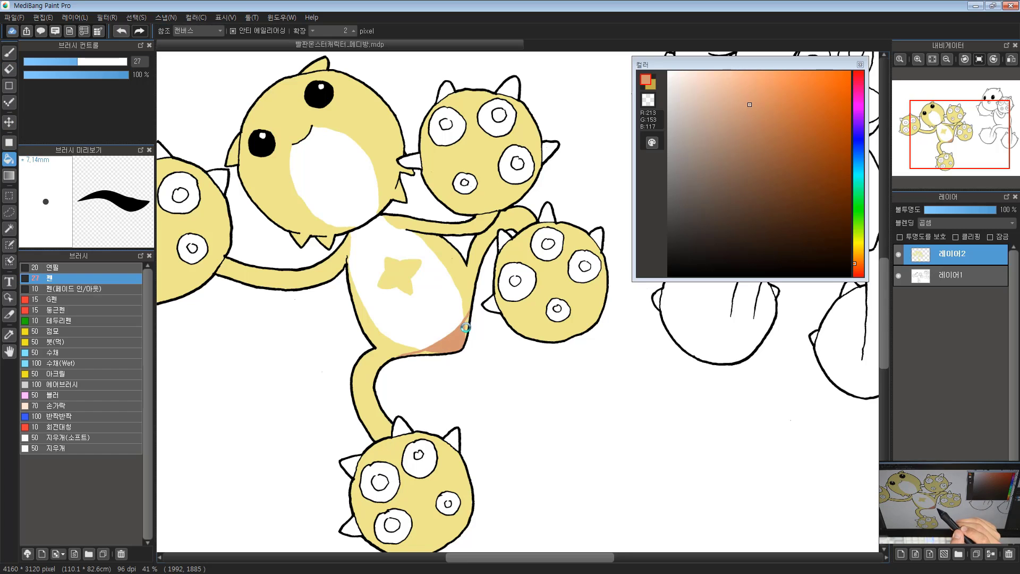
left_click(465, 327)
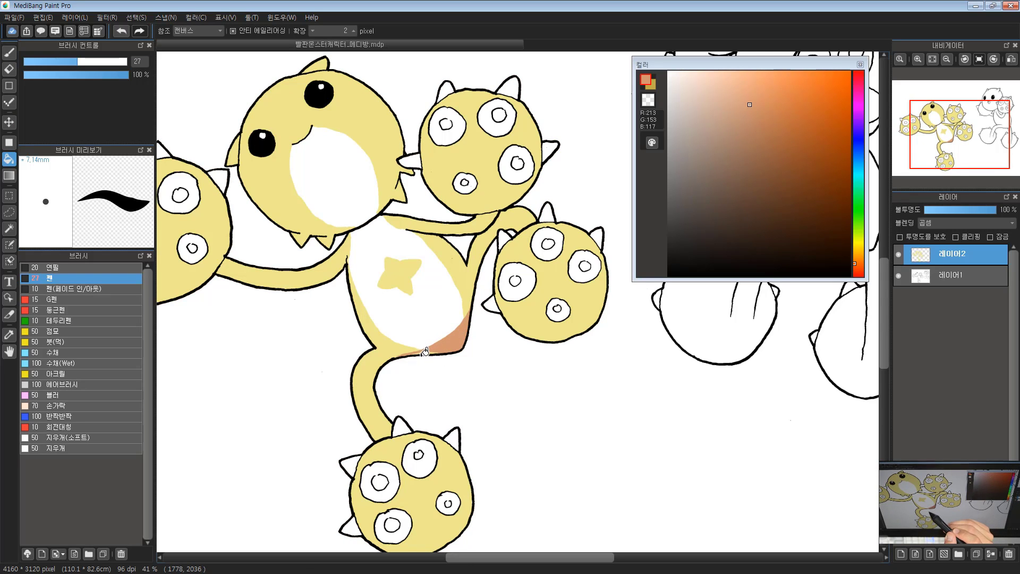
Step: Examine how the orange-brown corner fill meets the black outline, the white belly and the yellow body area
scroll(431, 347, "up", 4)
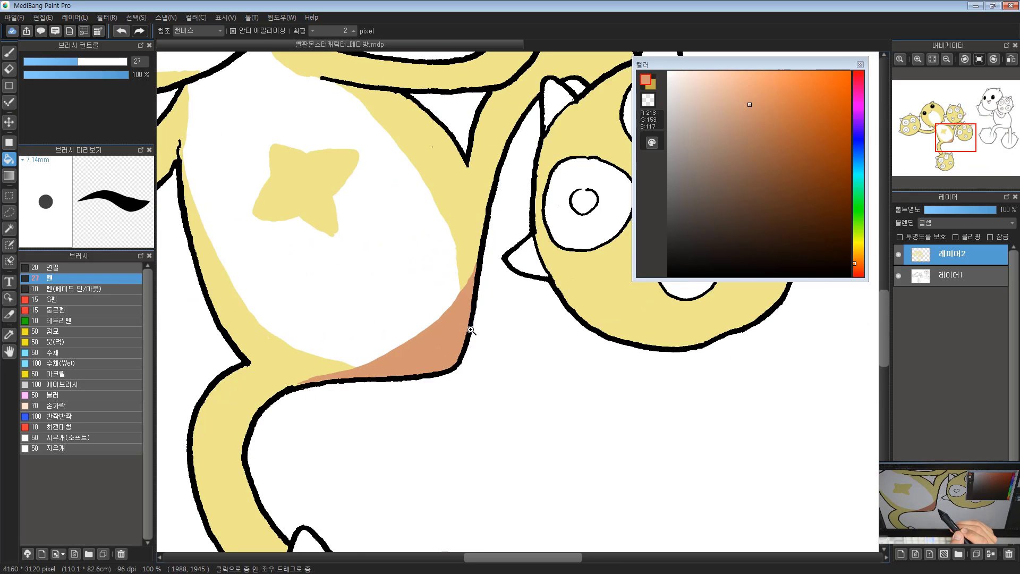
mouse_move(495, 278)
left_mouse_down()
mouse_move(286, 206)
mouse_move(438, 334)
mouse_move(494, 326)
mouse_move(449, 342)
mouse_move(485, 348)
mouse_move(449, 330)
left_mouse_up()
scroll(378, 293, "down", 1)
scroll(489, 359, "down", 1)
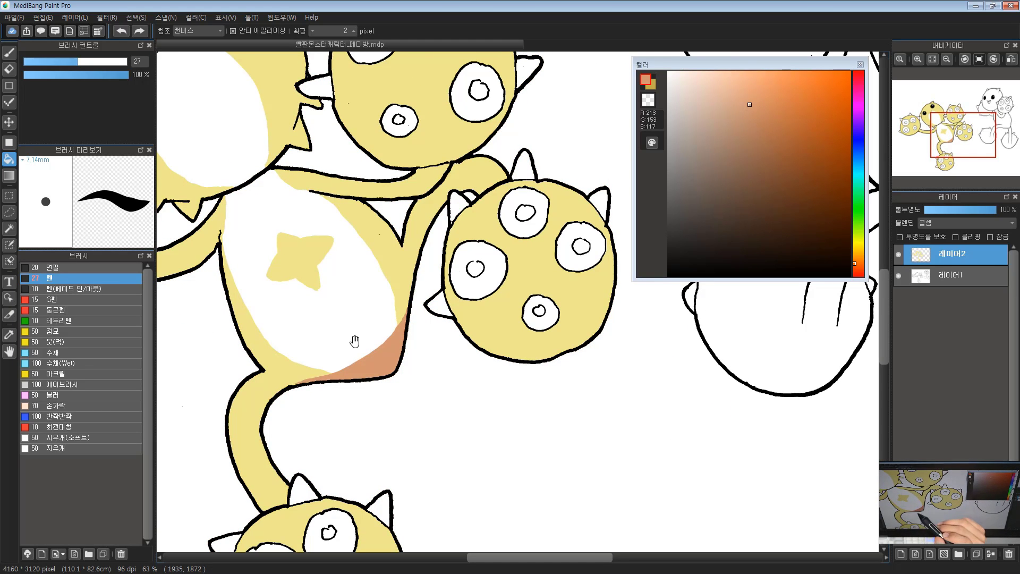
left_click_drag(353, 337, 410, 326)
scroll(410, 325, "down", 1)
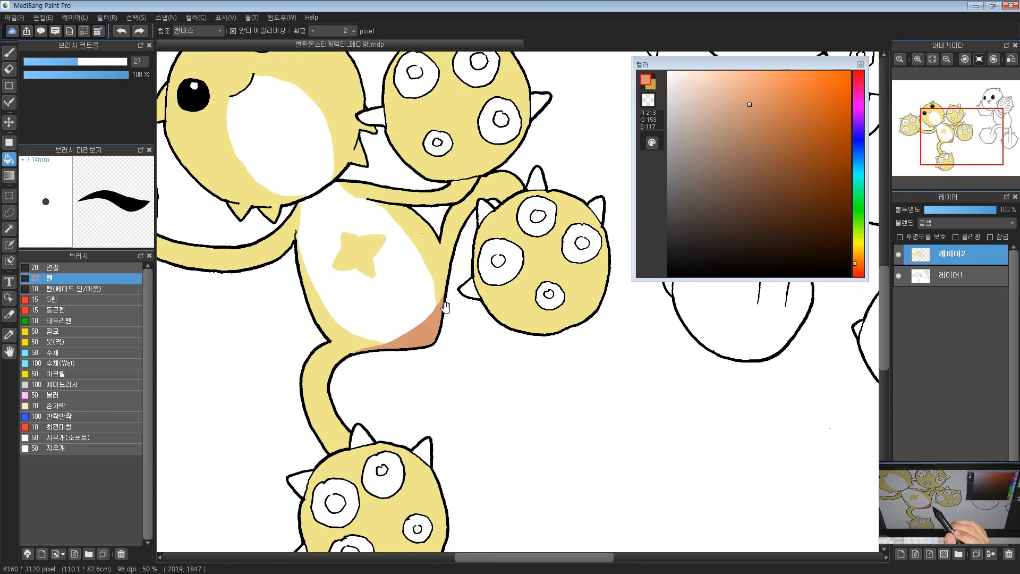
scroll(454, 287, "down", 1)
scroll(469, 287, "up", 2)
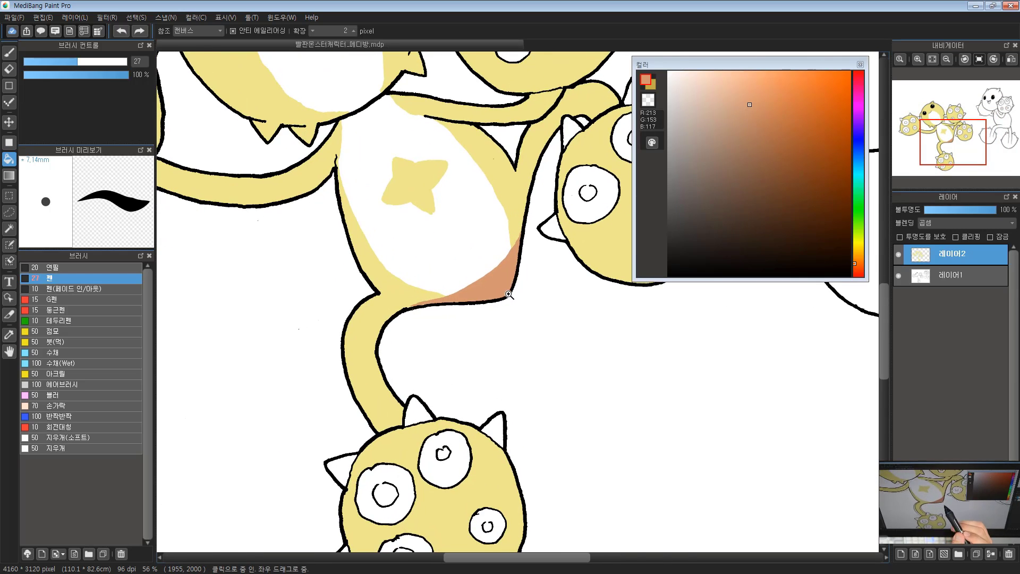
scroll(425, 299, "up", 2)
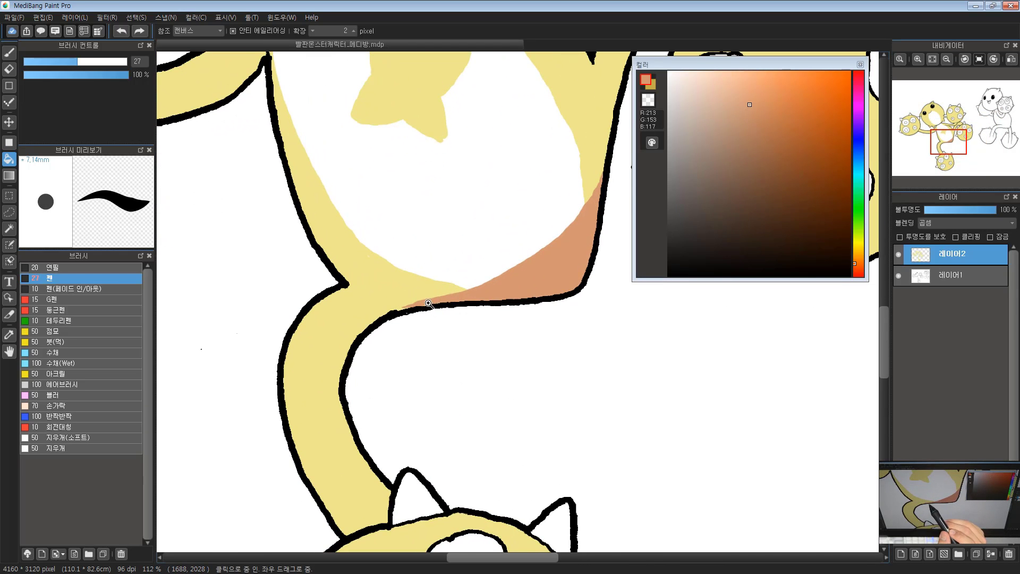
scroll(441, 303, "up", 1)
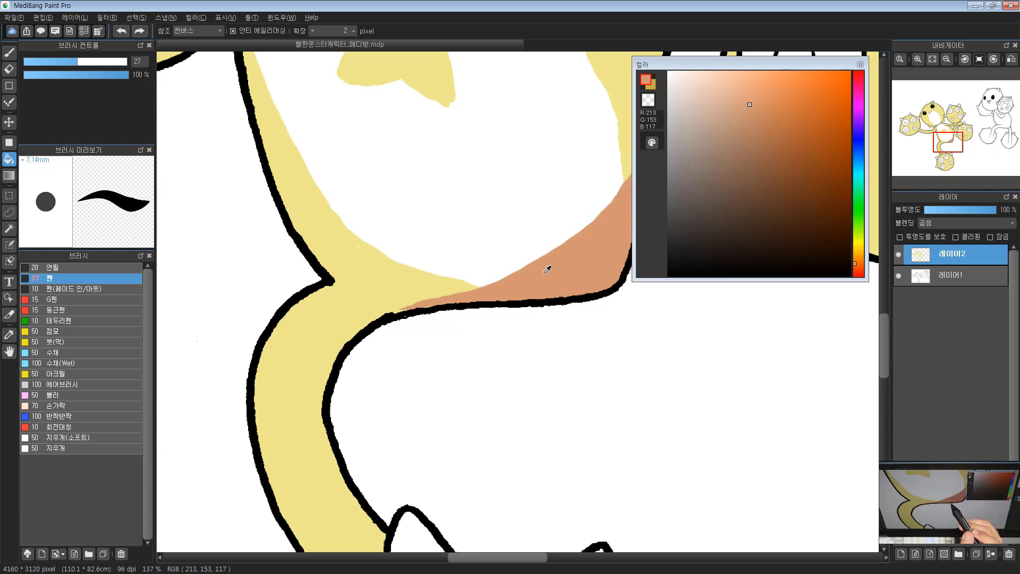
Step: Return to the Brush tool, sampling the body's pale yellow (RGB 237, 232, 141) and the corner's orange-brown (RGB 213, 153, 117) from the canvas
left_click(372, 261)
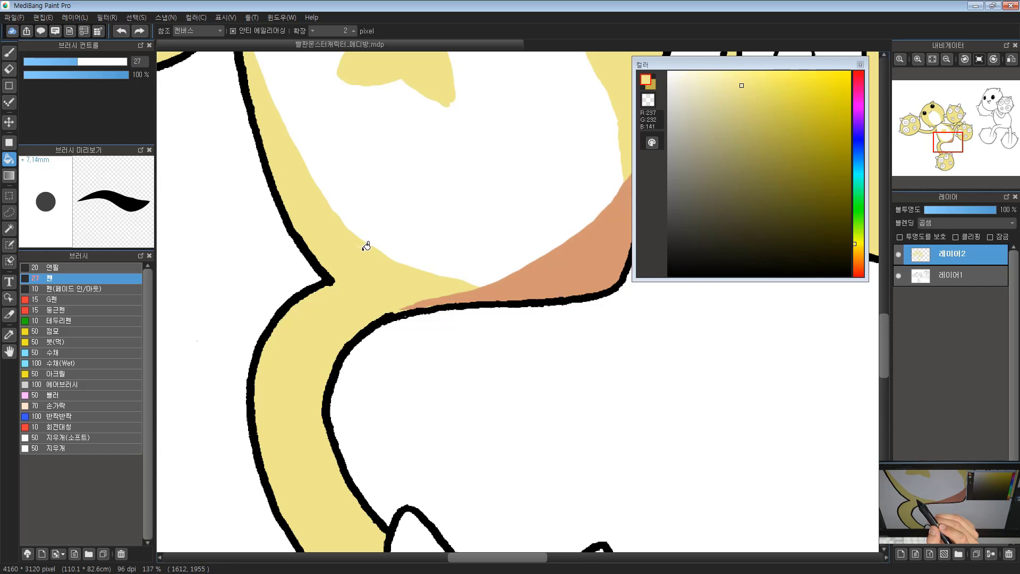
key("b")
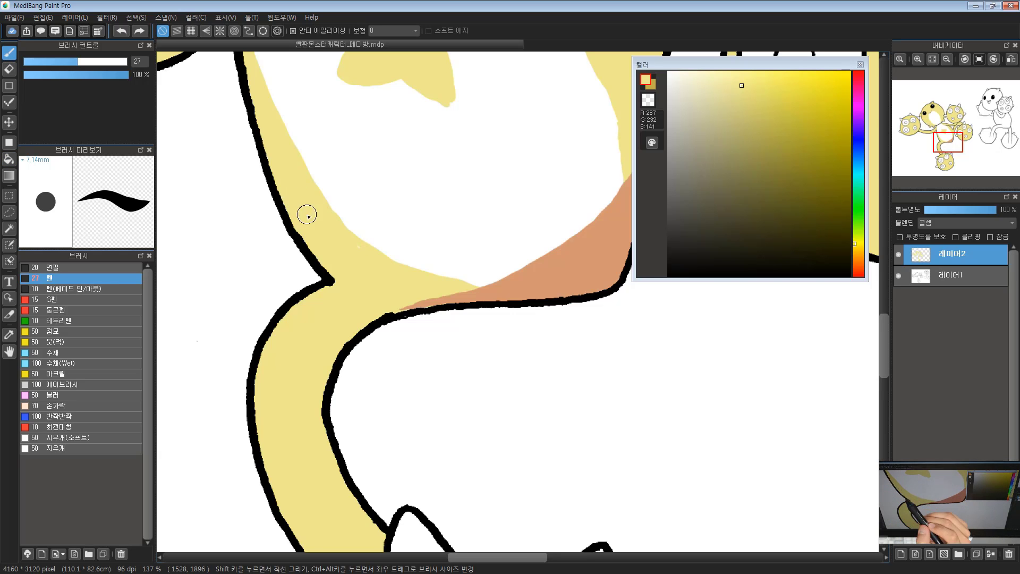
left_click(415, 262, "ctrl")
left_click(414, 261, "ctrl")
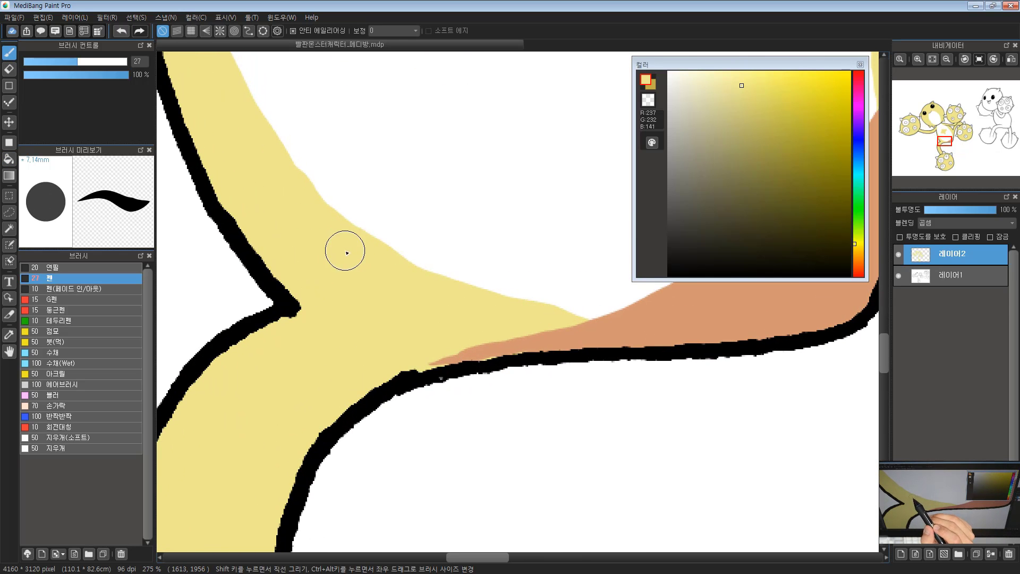
scroll(460, 291, "down", 5)
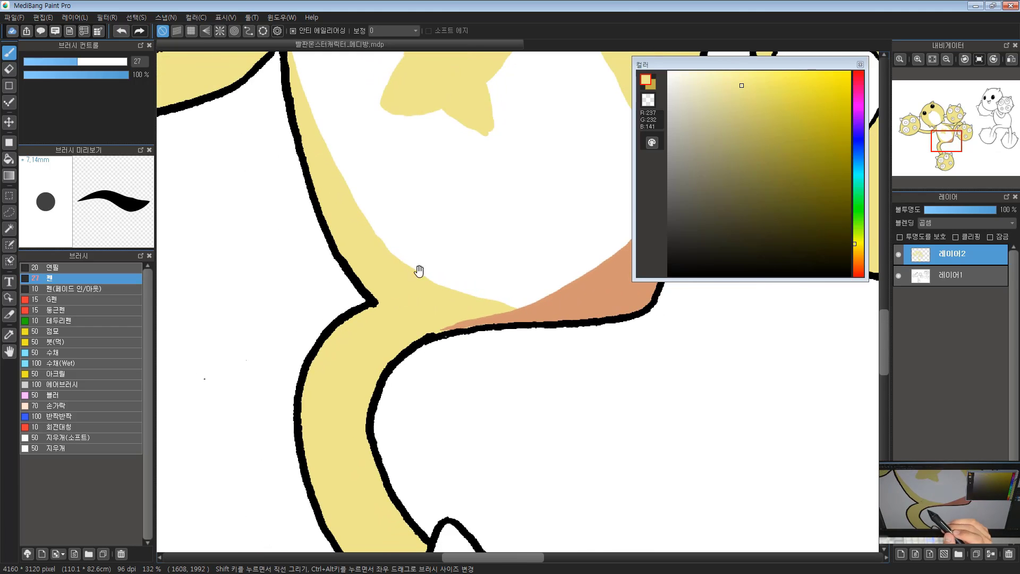
left_click(466, 257, "alt")
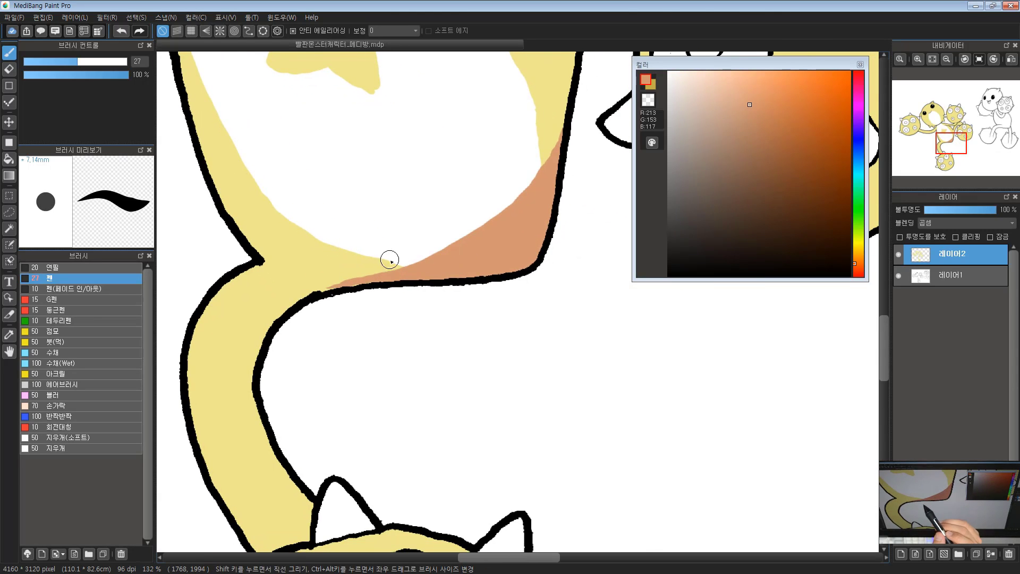
mouse_move(328, 291)
left_mouse_down()
mouse_move(320, 296)
mouse_move(339, 282)
mouse_move(328, 292)
mouse_move(364, 284)
left_mouse_up()
key("ctrl+z")
key("ctrl+z")
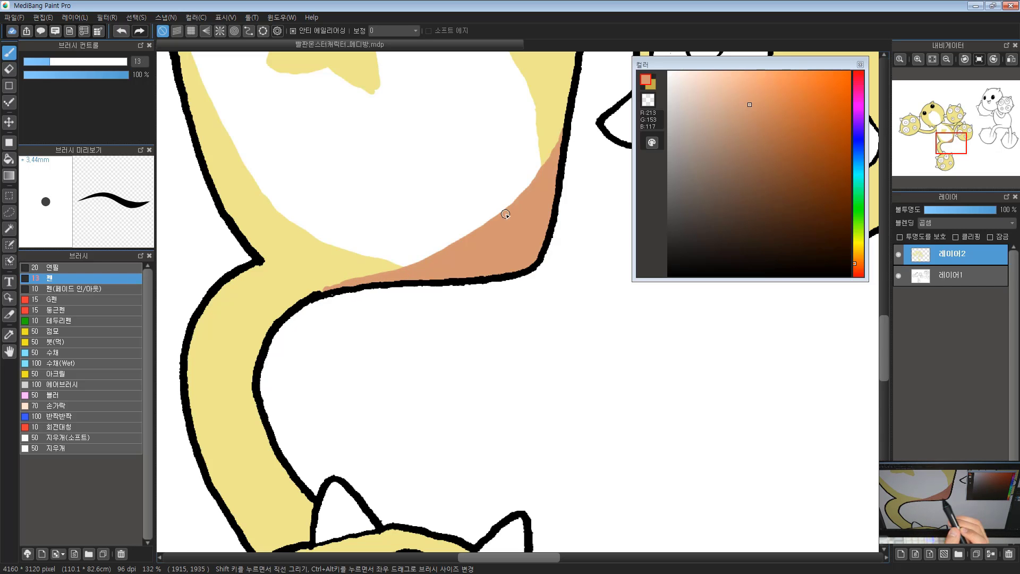
scroll(542, 148, "down", 4)
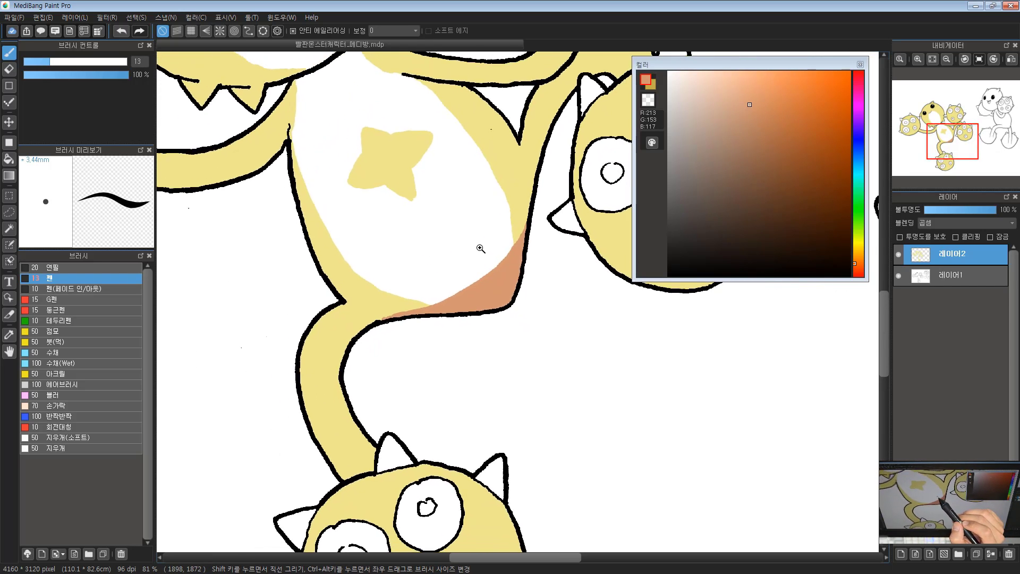
scroll(481, 248, "down", 4)
mouse_move(541, 188)
left_mouse_down()
mouse_move(484, 194)
mouse_move(587, 255)
left_mouse_up()
key("ctrl+z")
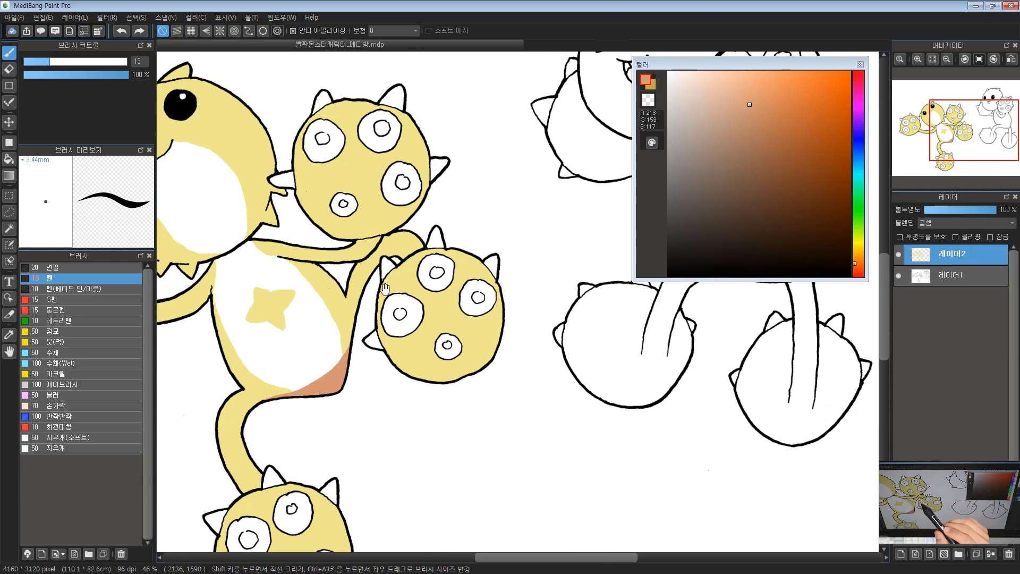
Step: Look over the yellow character's body and round paws to find the parts that are still uncoloured
left_click_drag(385, 288, 482, 252)
scroll(481, 252, "down", 1)
scroll(283, 295, "up", 1)
scroll(347, 274, "up", 1)
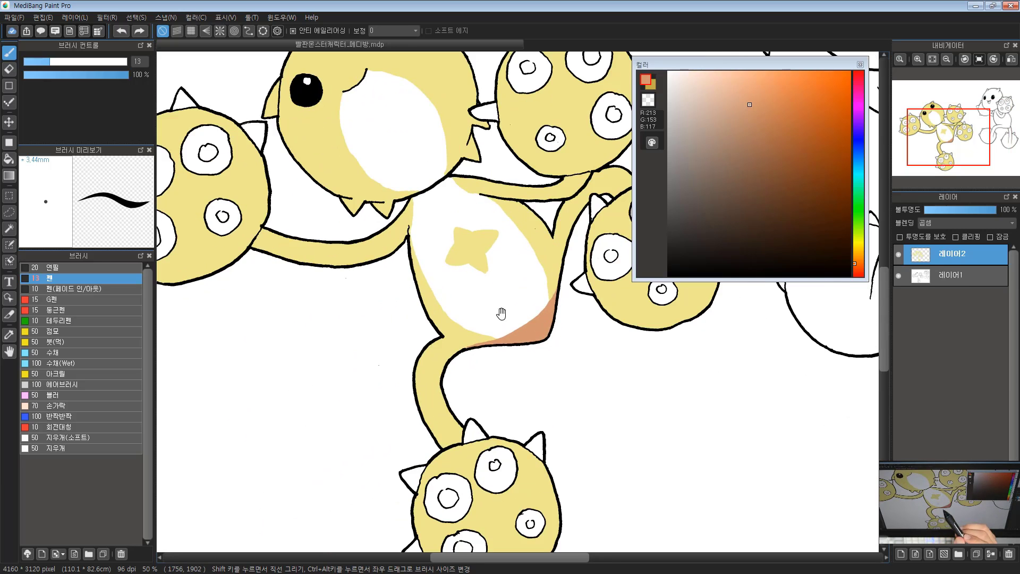
scroll(501, 313, "down", 2)
left_click_drag(542, 189, 489, 188)
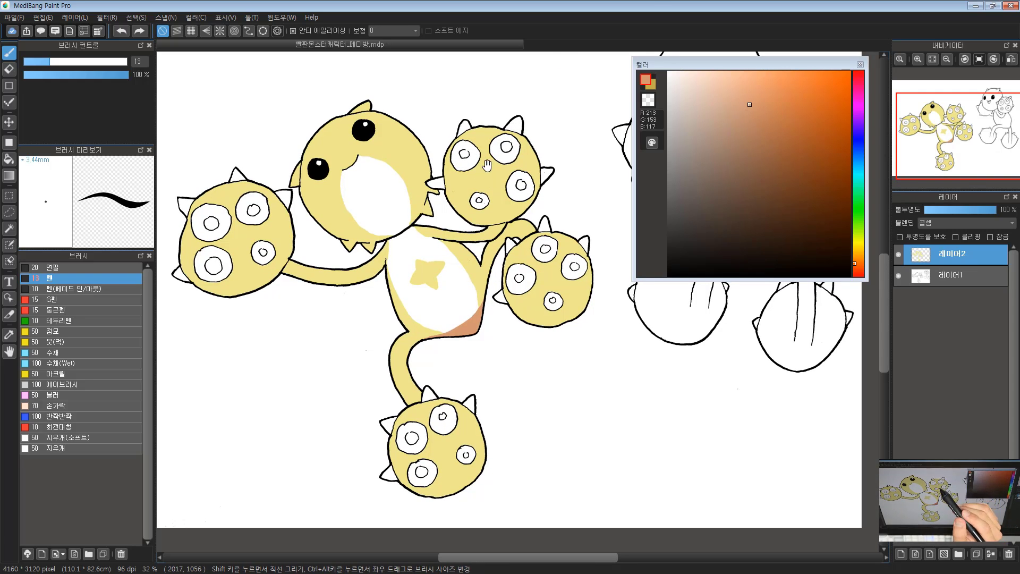
left_click_drag(483, 176, 471, 188)
scroll(471, 188, "up", 4)
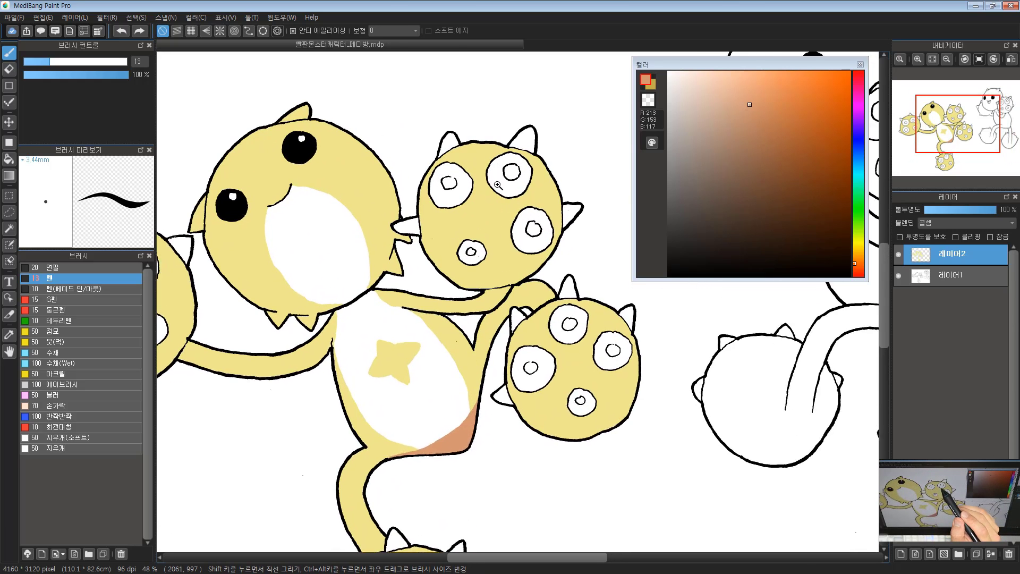
left_click_drag(498, 207, 473, 207)
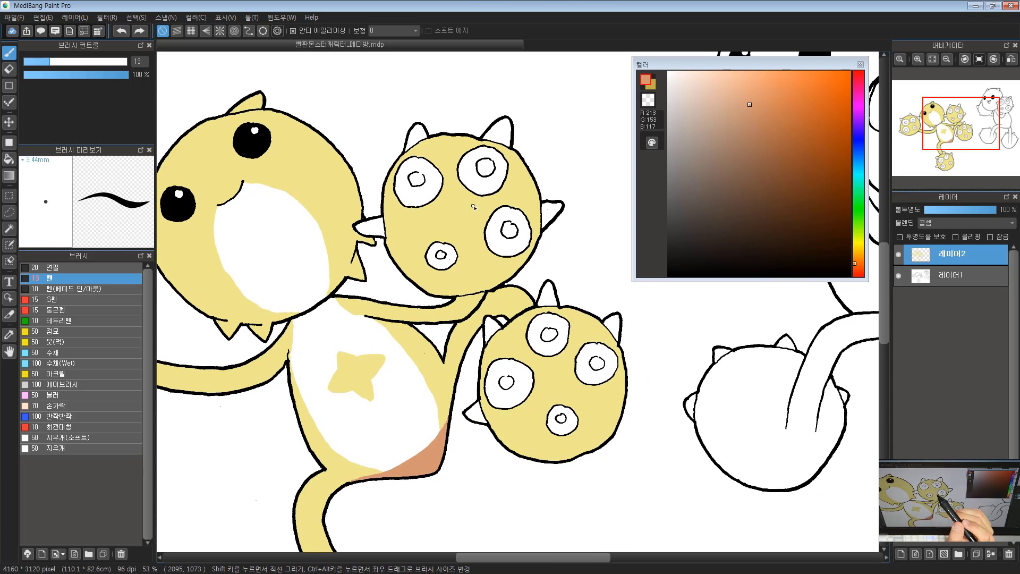
Step: Sample the paw's yellow, shift it to a darker RGB 221, 207, 122, and bucket-fill one sucker on the paw beside the head
key("alt")
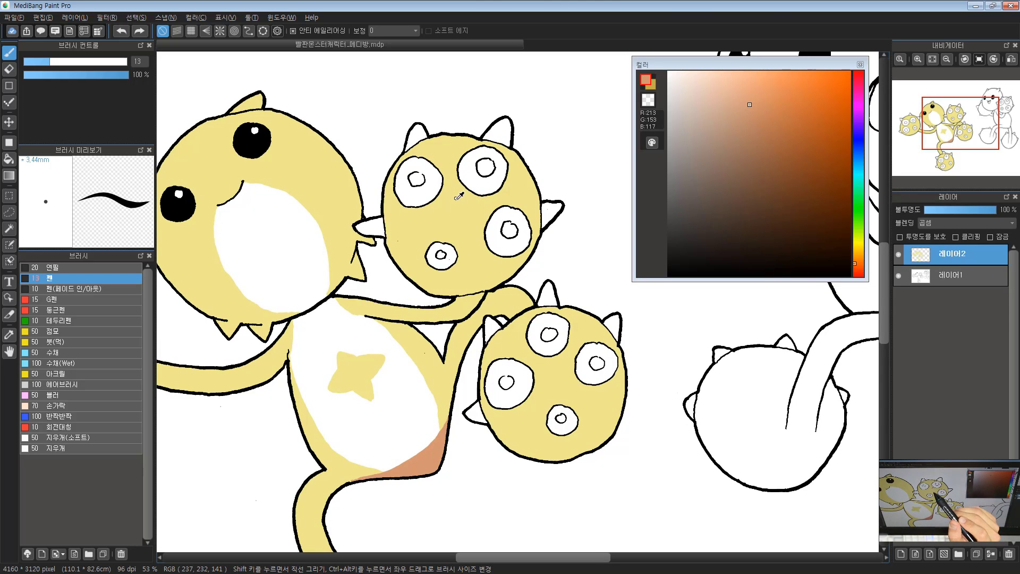
left_click(456, 210, "alt")
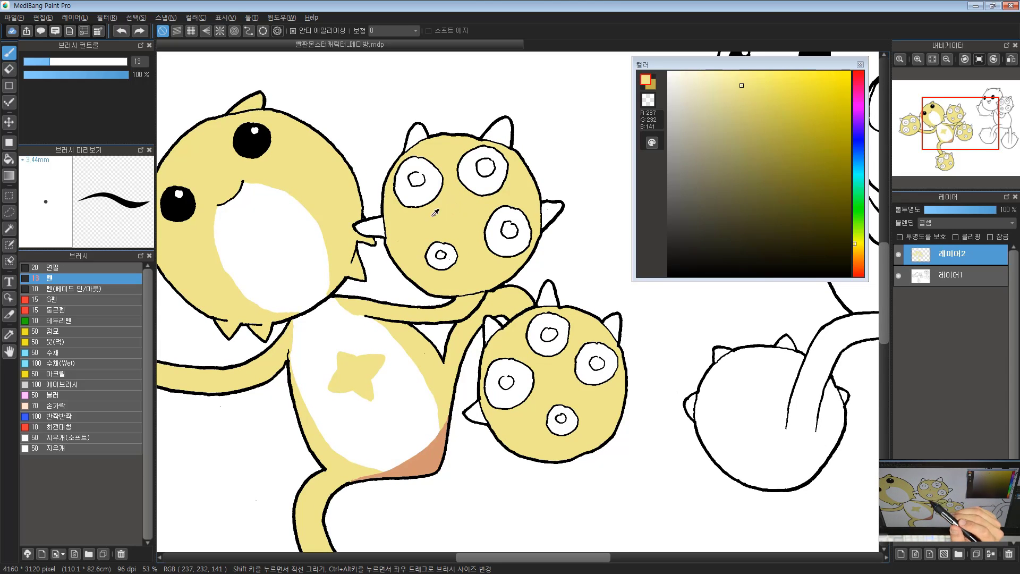
left_click_drag(855, 244, 854, 247)
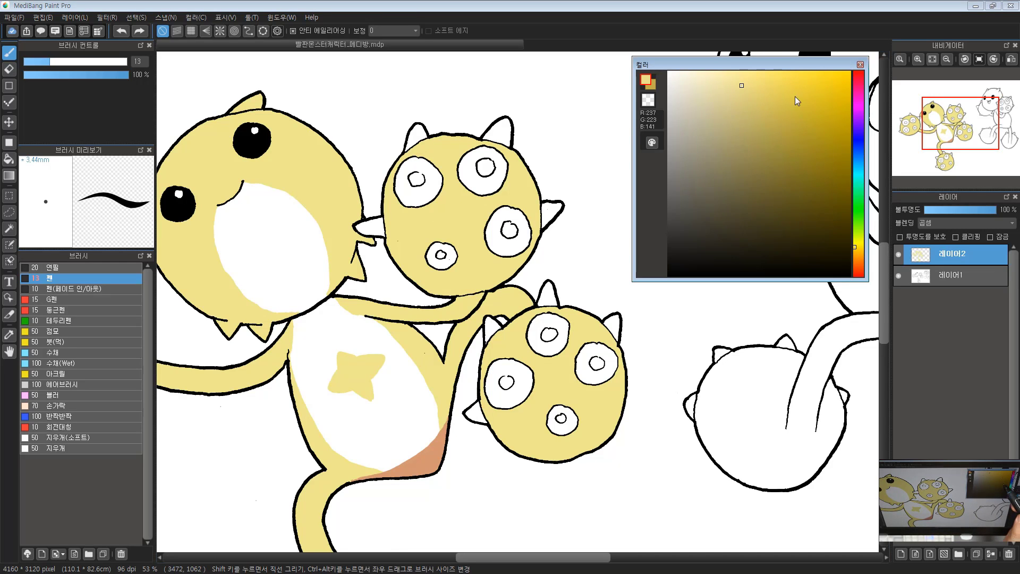
left_click(749, 100)
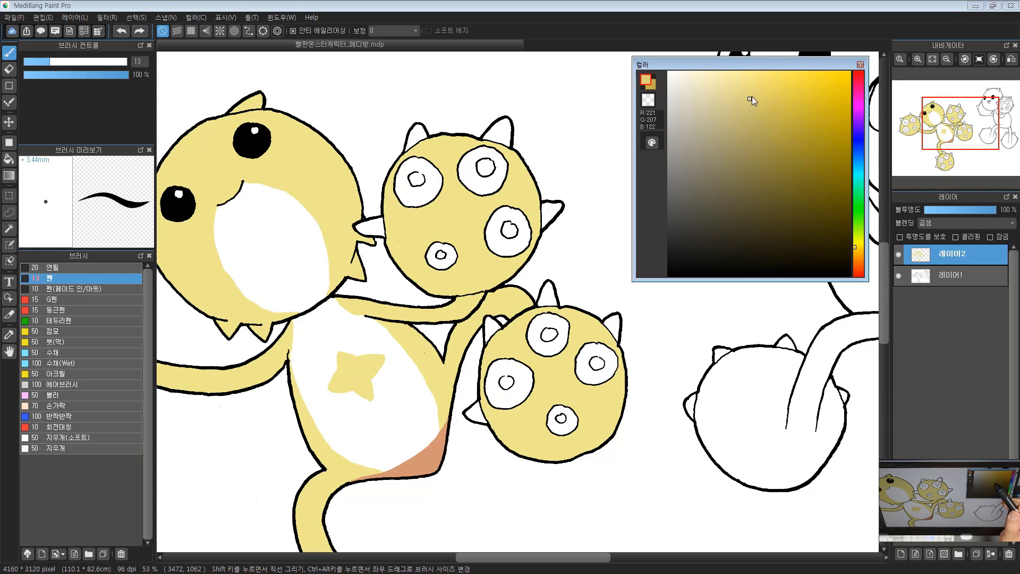
left_click(10, 159)
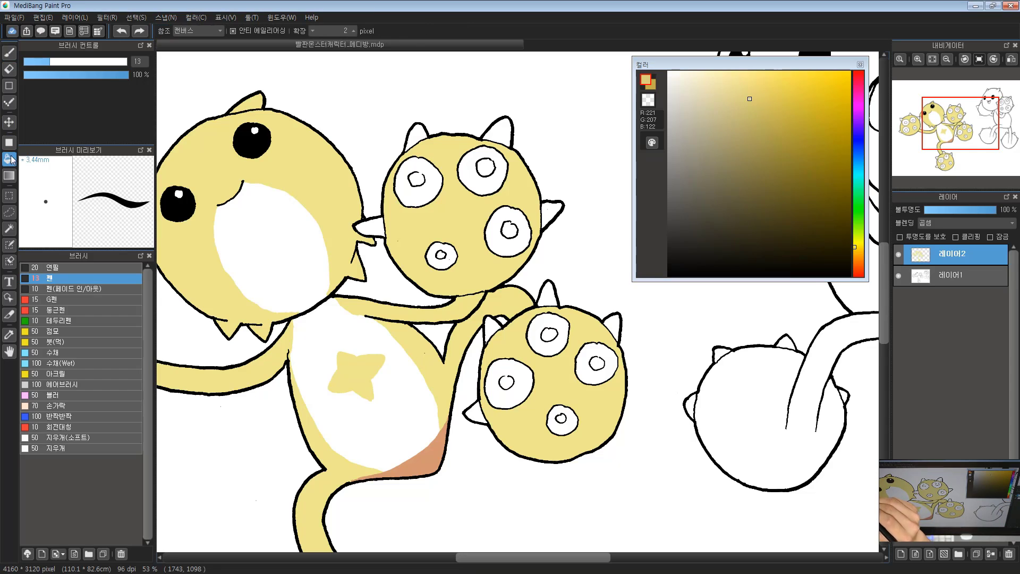
left_click(419, 170)
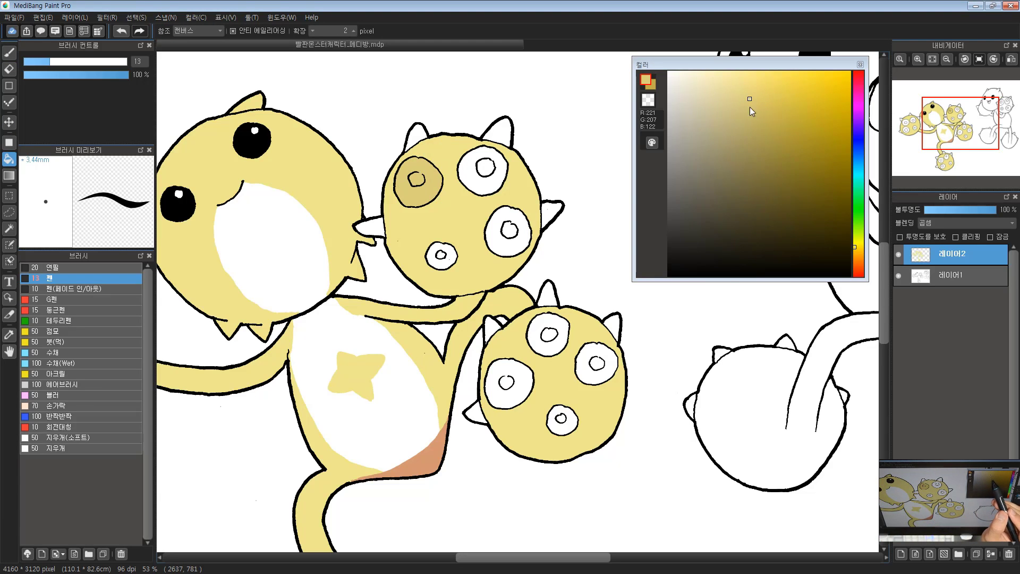
Step: Darken the fill colour to RGB 209, 195, 110 and fill the remaining suckers on the paw beside the head
left_click(754, 107)
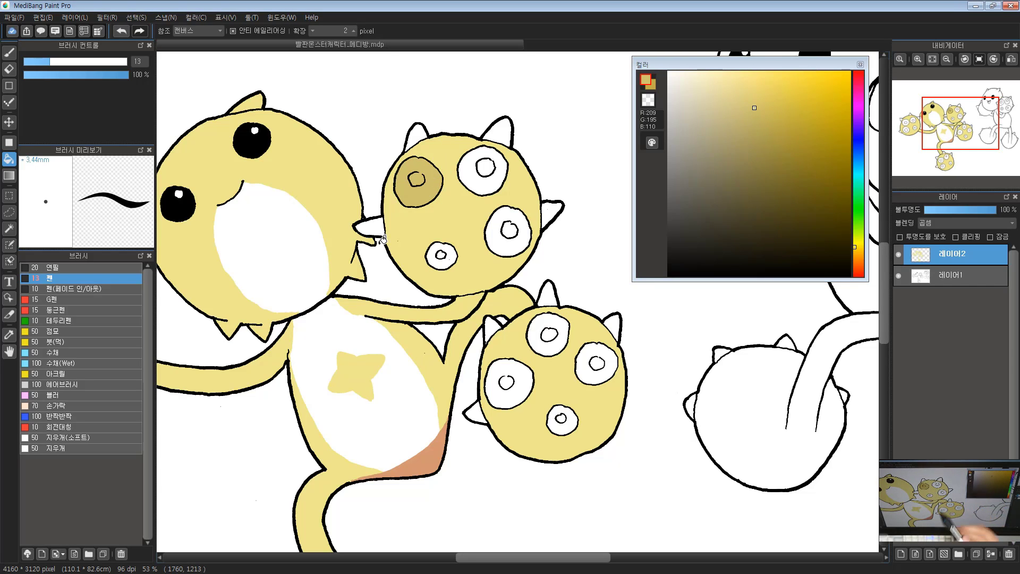
left_click(486, 178)
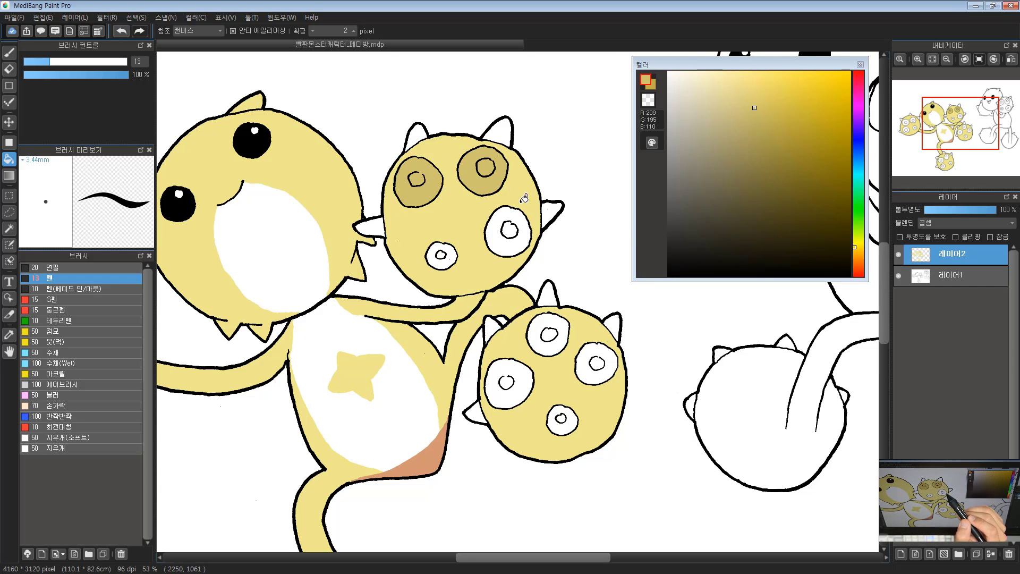
left_click(505, 223)
left_click(453, 248)
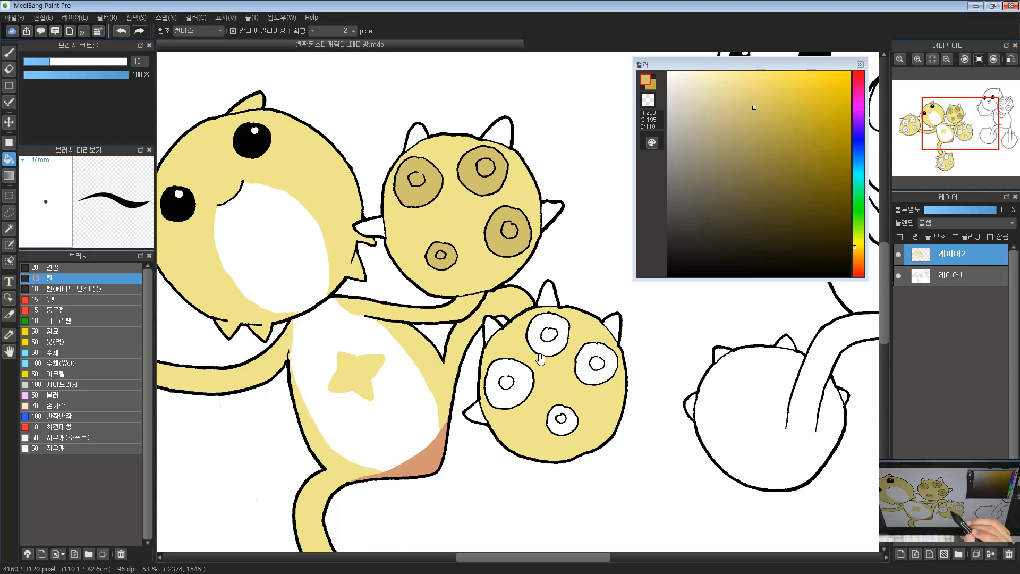
Step: Fill the four suckers on the yellow character's lower right paw with the same dark yellow
left_click_drag(540, 360, 487, 244)
left_click(481, 250)
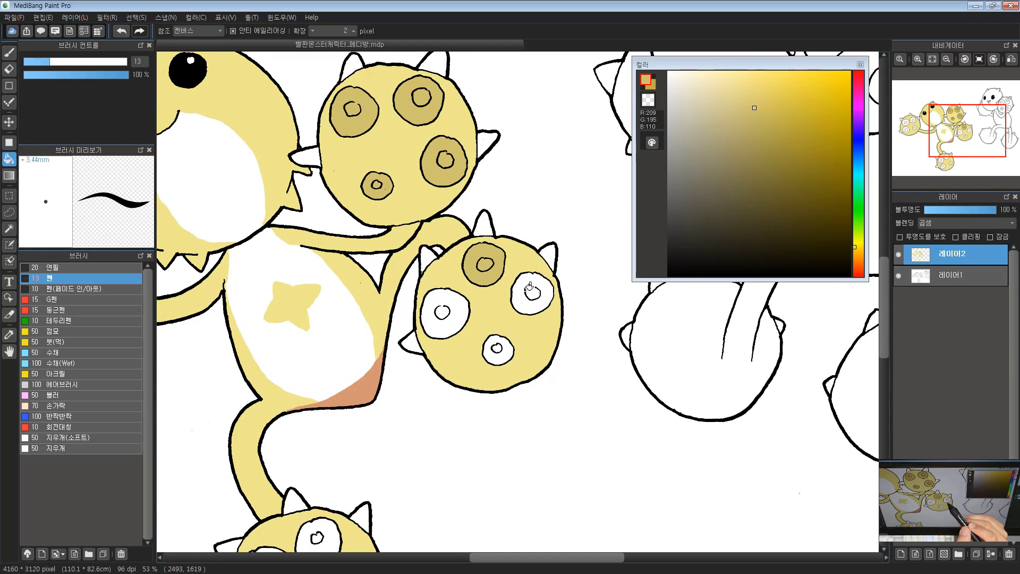
left_click(539, 290)
left_click(508, 340)
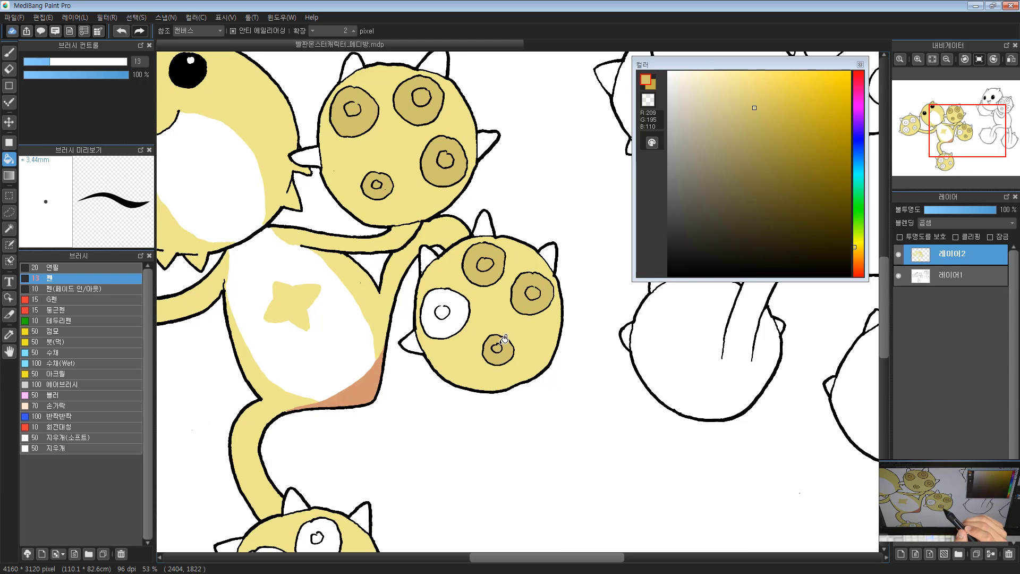
left_click(464, 313)
Step: Fill the four suckers on the round paw of the long left arm with the dark yellow
left_click_drag(304, 318, 684, 325)
left_click(390, 192)
left_click(387, 208)
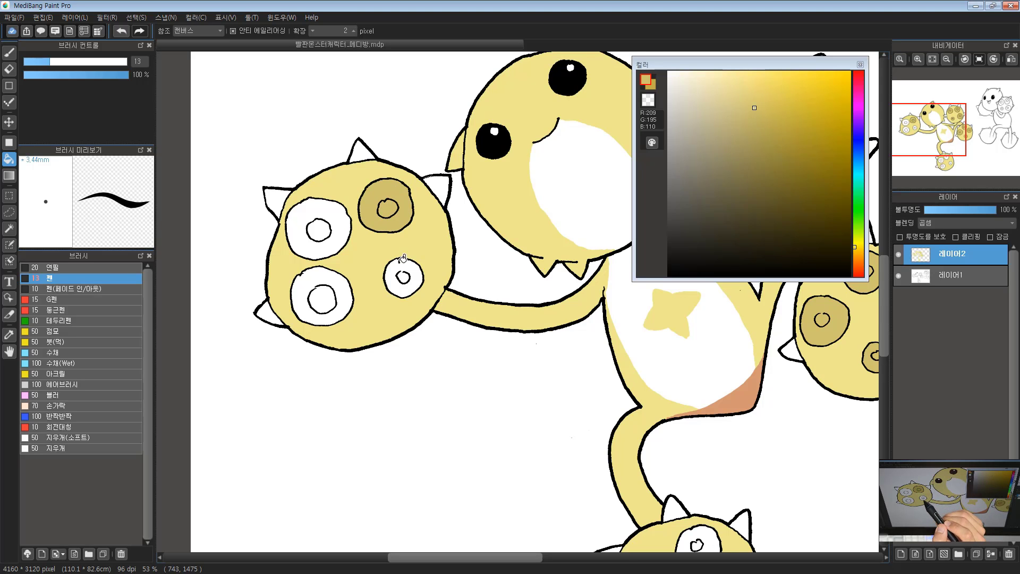
left_click(409, 271)
left_click(340, 229)
left_click(319, 228)
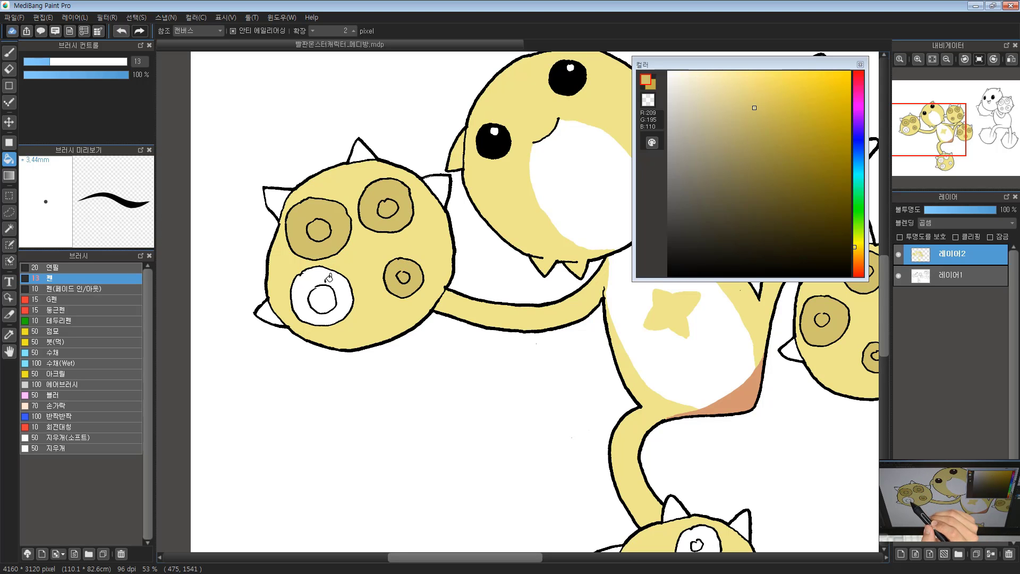
left_click(326, 281)
left_click(325, 288)
Step: Fill the four suckers on the round ball at the end of the tail with the dark yellow
left_click_drag(687, 411, 465, 266)
left_click(373, 343)
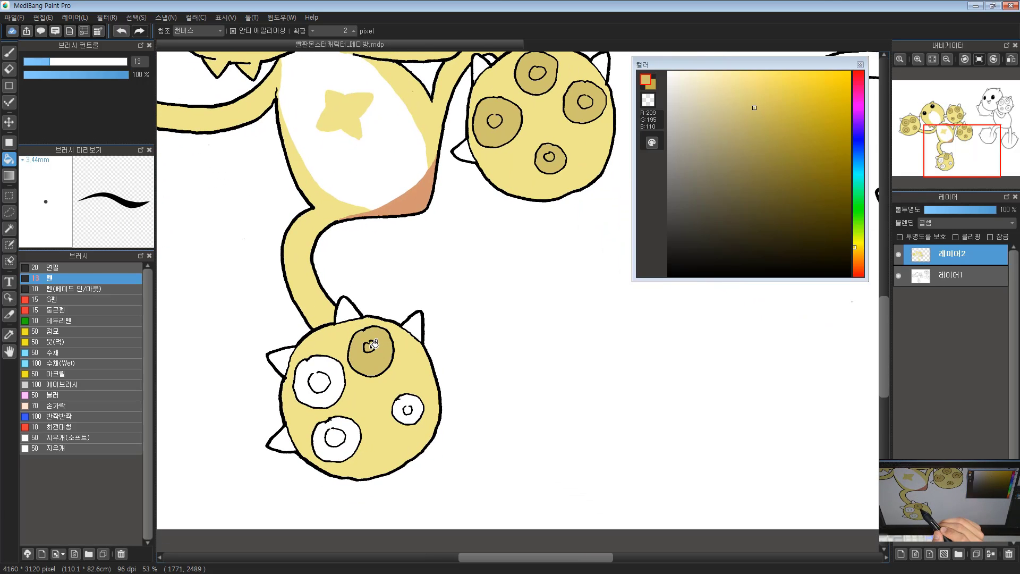
left_click(325, 368)
left_click(331, 404)
left_click(350, 419)
left_click(339, 433)
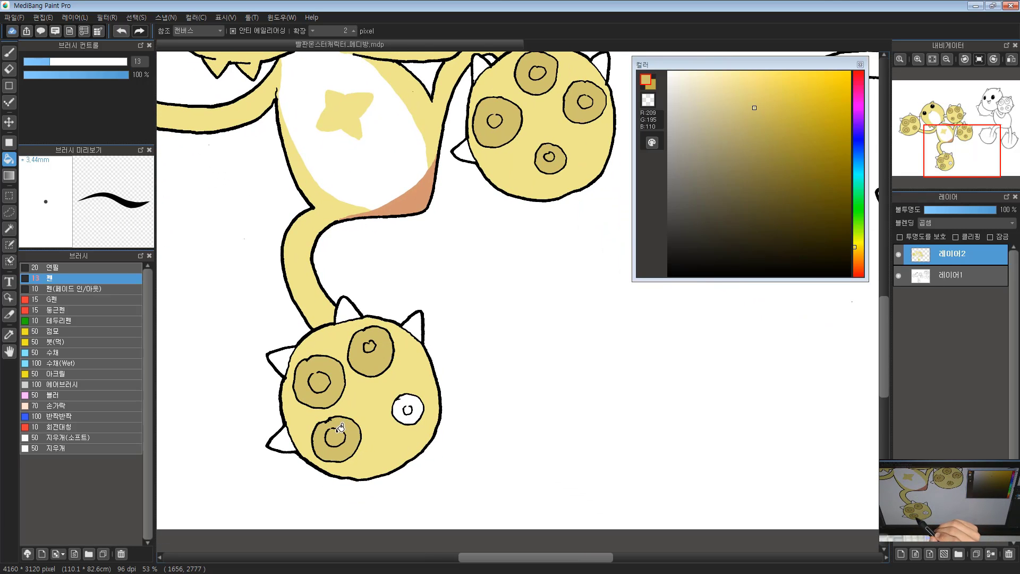
left_click(410, 402)
Step: Dock the floating colour palette together with the brush control palette so it no longer covers the uncoloured second character
mouse_move(478, 175)
left_mouse_down()
mouse_move(423, 177)
mouse_move(499, 415)
mouse_move(480, 283)
mouse_move(434, 259)
mouse_move(494, 219)
mouse_move(520, 337)
mouse_move(502, 334)
mouse_move(487, 353)
left_mouse_up()
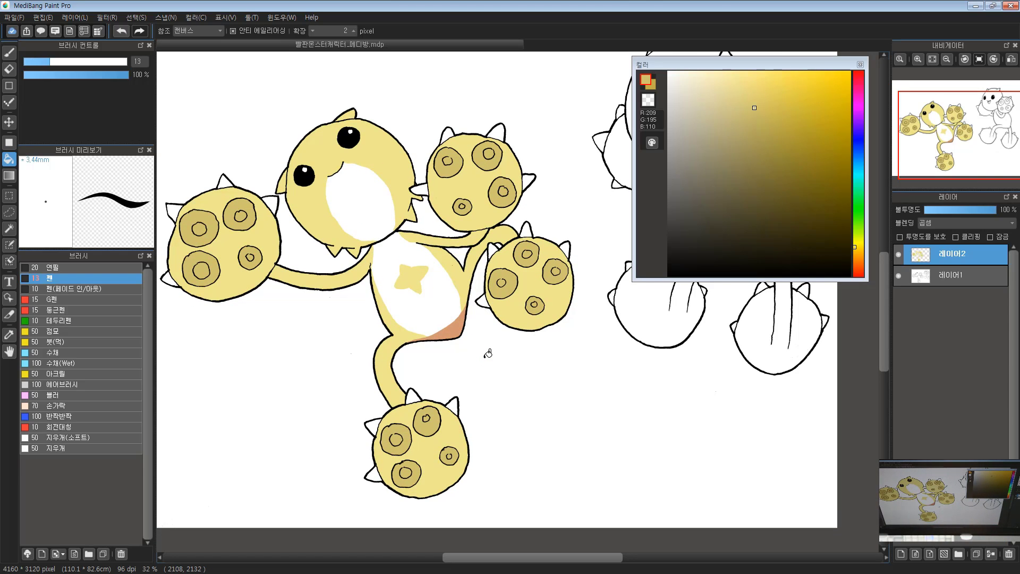
mouse_move(608, 357)
left_mouse_down()
mouse_move(412, 362)
mouse_move(276, 412)
mouse_move(374, 398)
mouse_move(550, 413)
left_mouse_up()
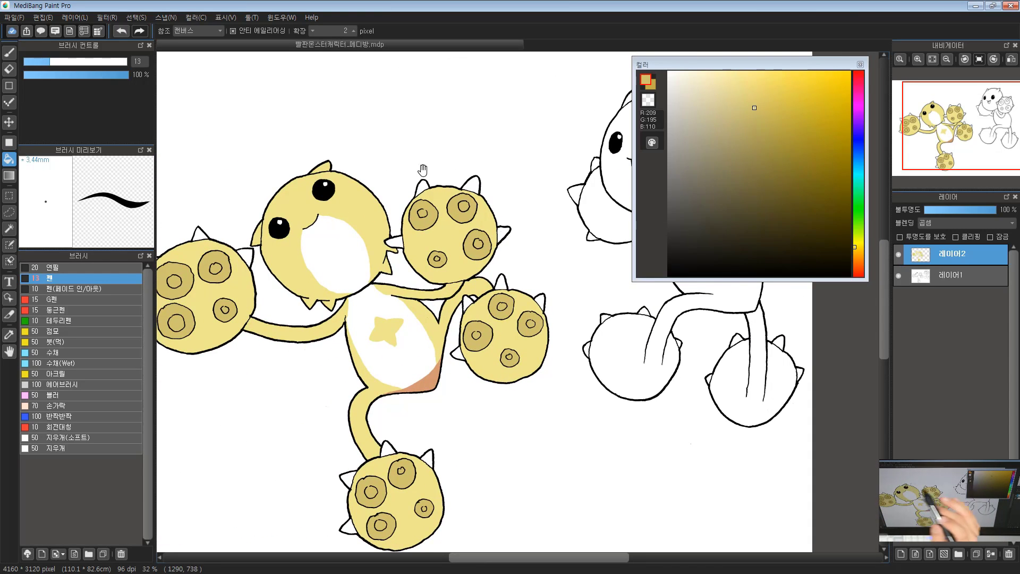
mouse_move(623, 339)
left_mouse_down()
mouse_move(403, 359)
mouse_move(248, 254)
left_mouse_up()
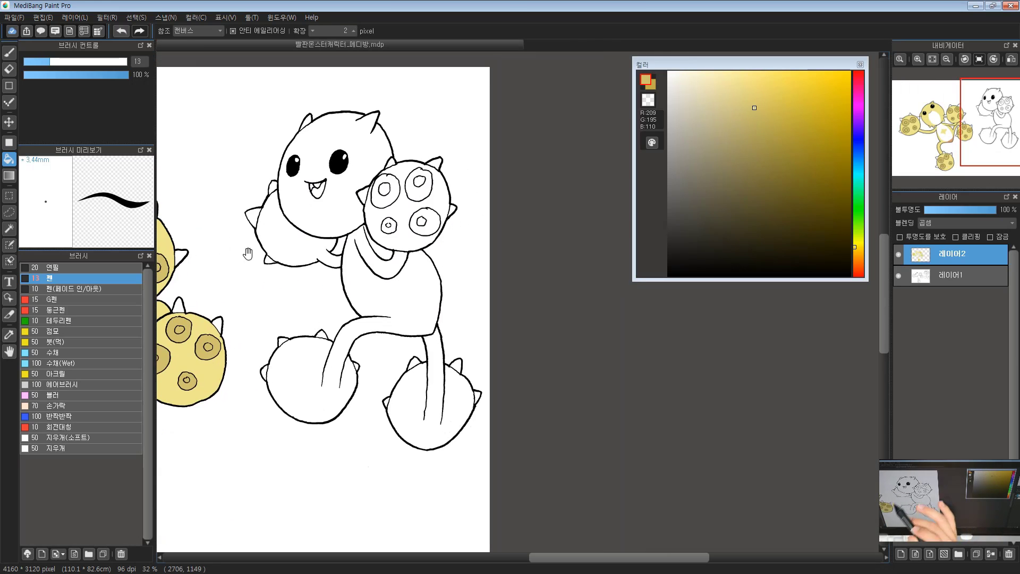
mouse_move(363, 378)
left_mouse_down()
mouse_move(456, 378)
mouse_move(559, 357)
left_mouse_up()
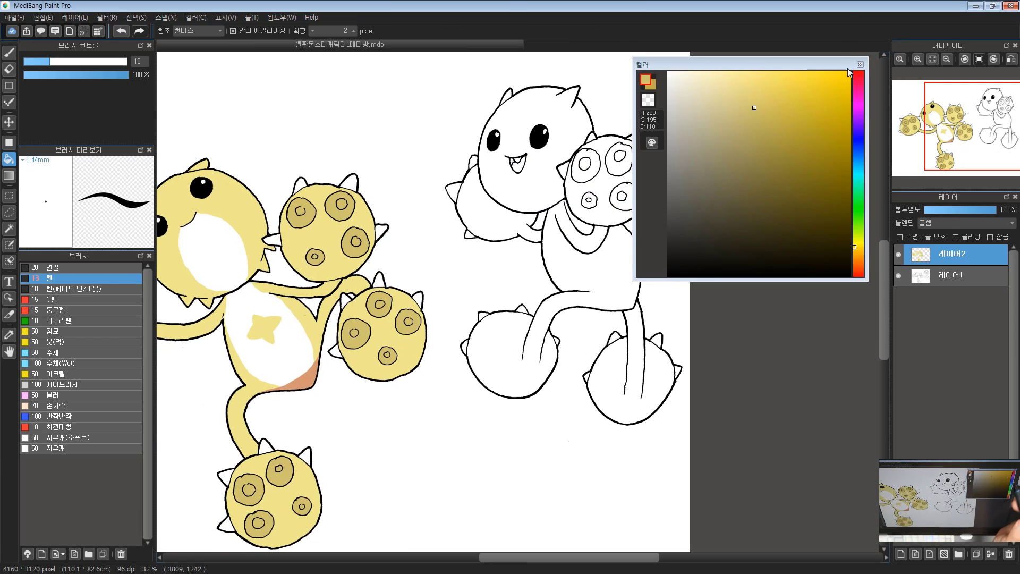
left_click_drag(430, 245, 510, 228)
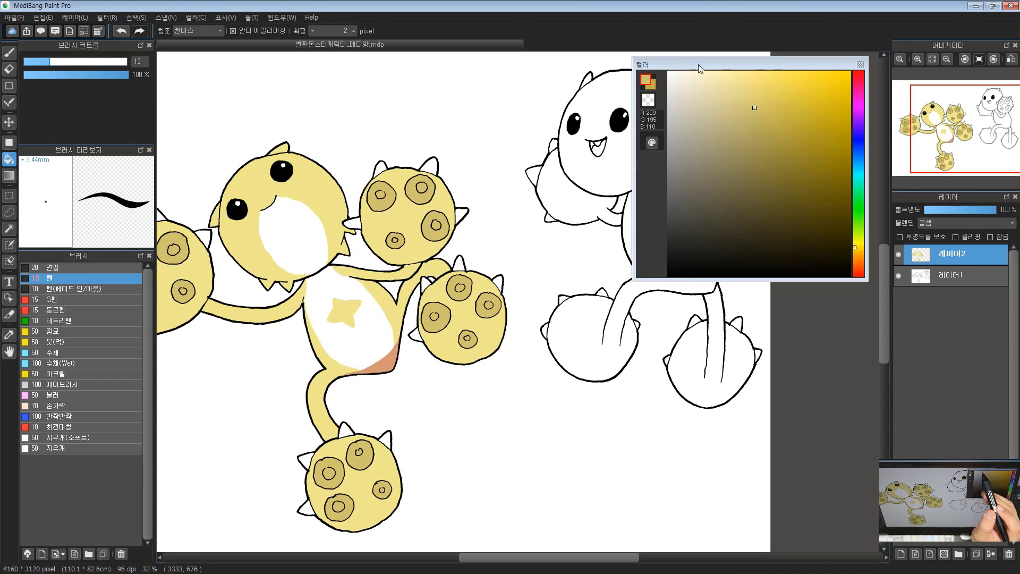
left_click_drag(698, 65, 79, 75)
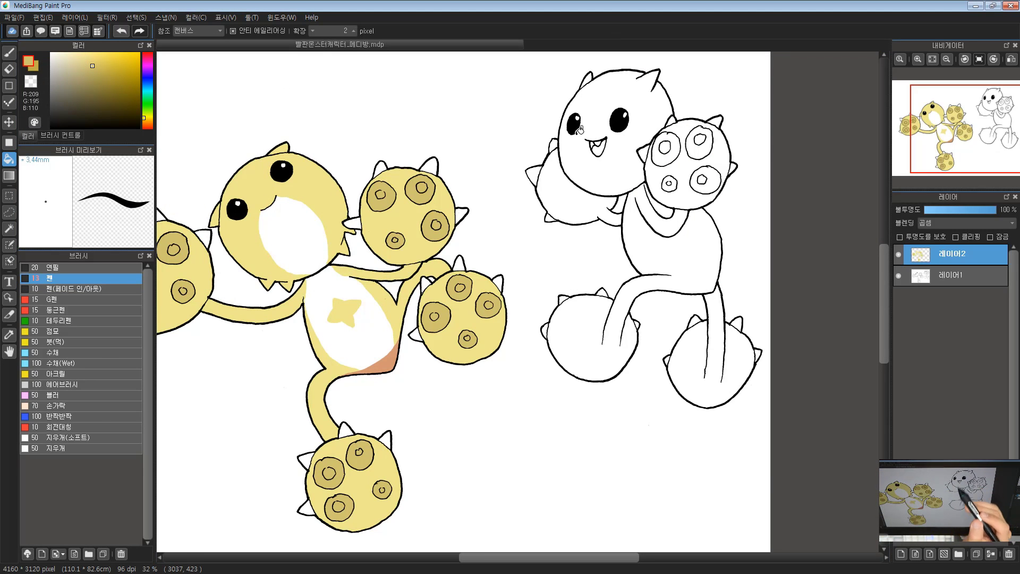
left_click_drag(633, 240, 616, 241)
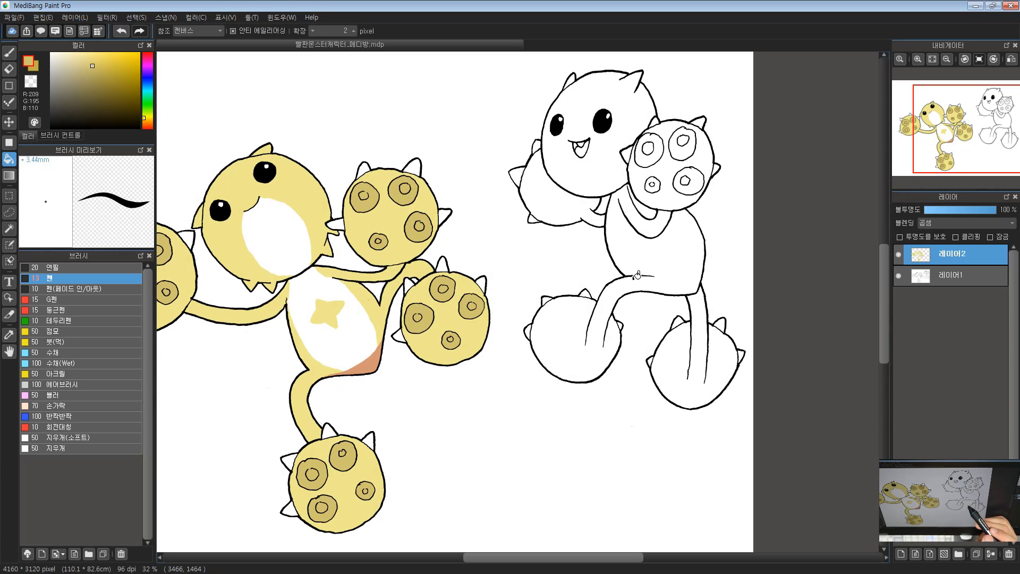
left_click_drag(640, 267, 615, 277)
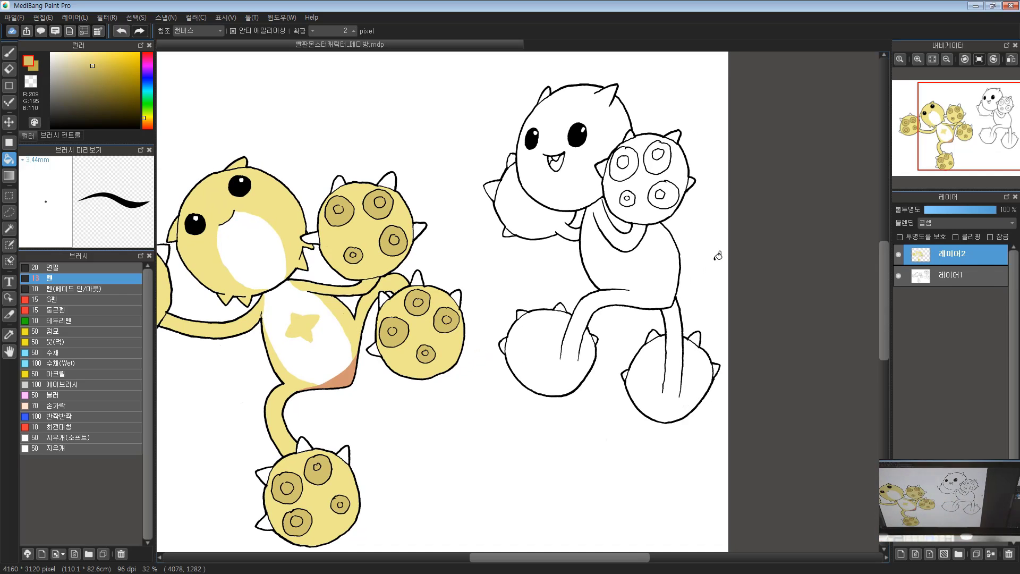
Step: Add a new layer above 레이어2 and set its blending mode to 곱셈 (Multiply)
left_click(897, 254)
left_click(897, 254)
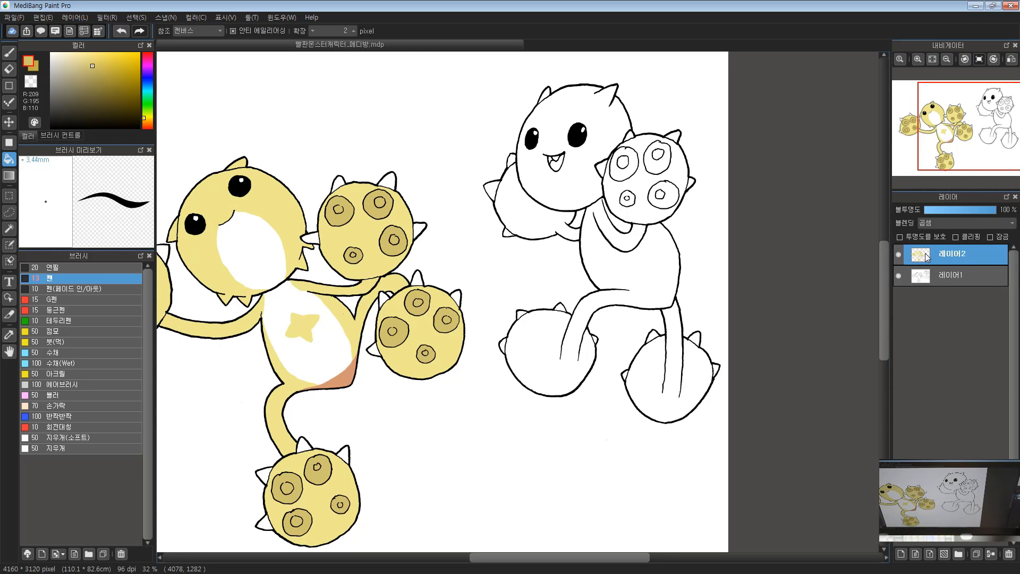
left_click(902, 554)
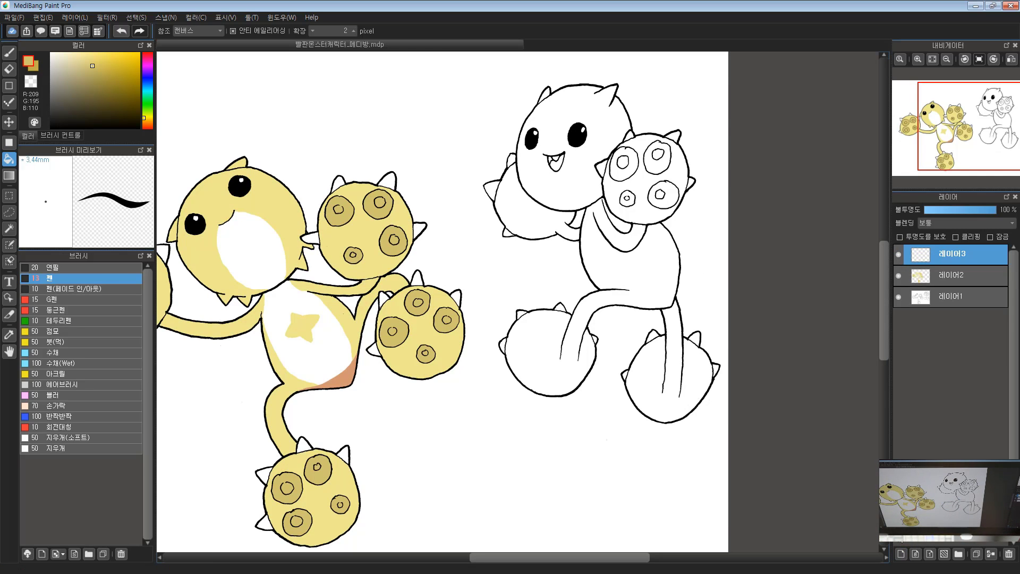
left_click(942, 225)
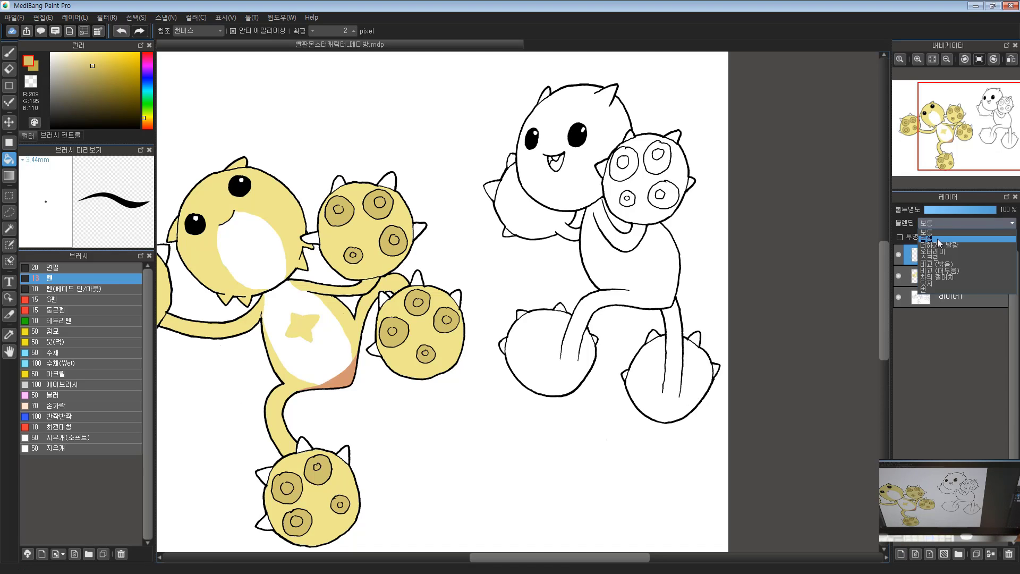
left_click(938, 238)
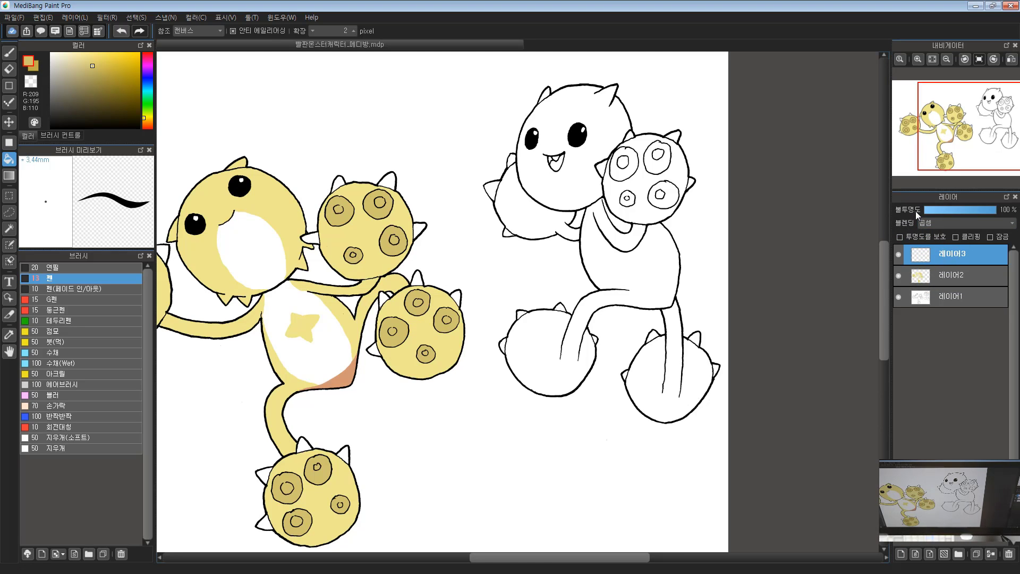
left_click_drag(601, 242, 664, 261)
left_click_drag(536, 219, 549, 213)
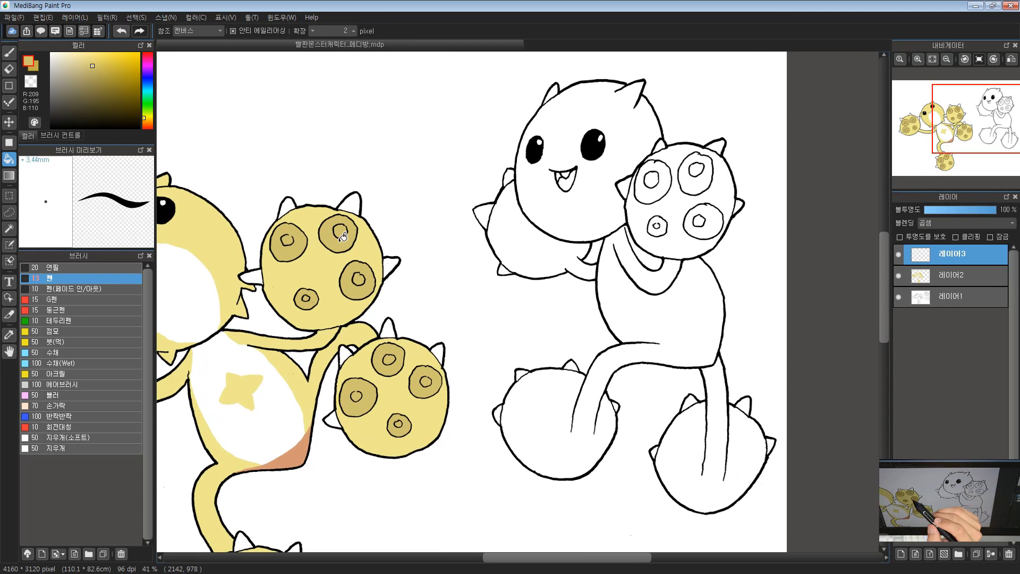
Step: Sample the light yellow from the first character's paw and outline the second character's muzzle patch from mouth to chin with the Pen brush
left_click(319, 264, "alt")
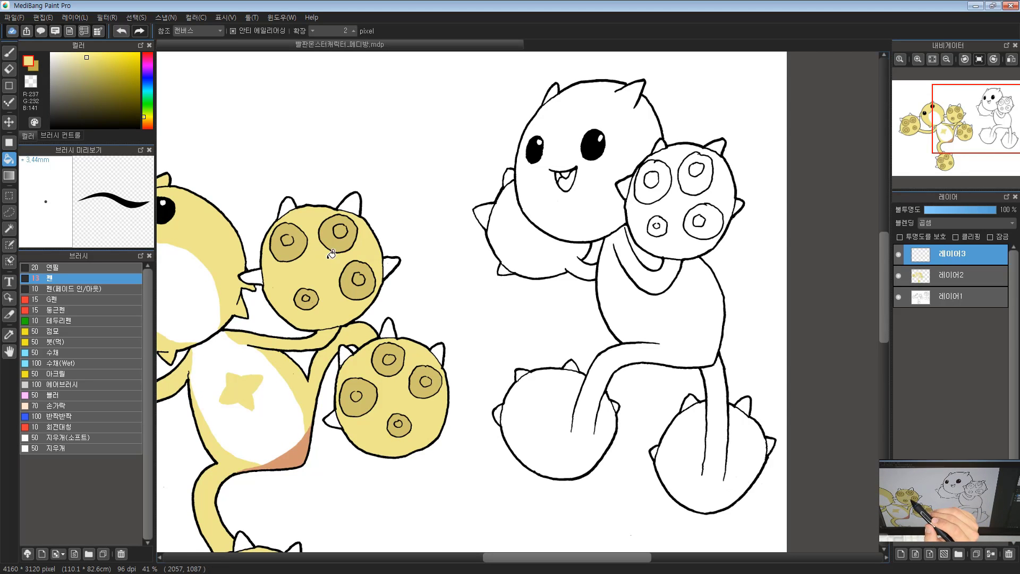
left_click(9, 54)
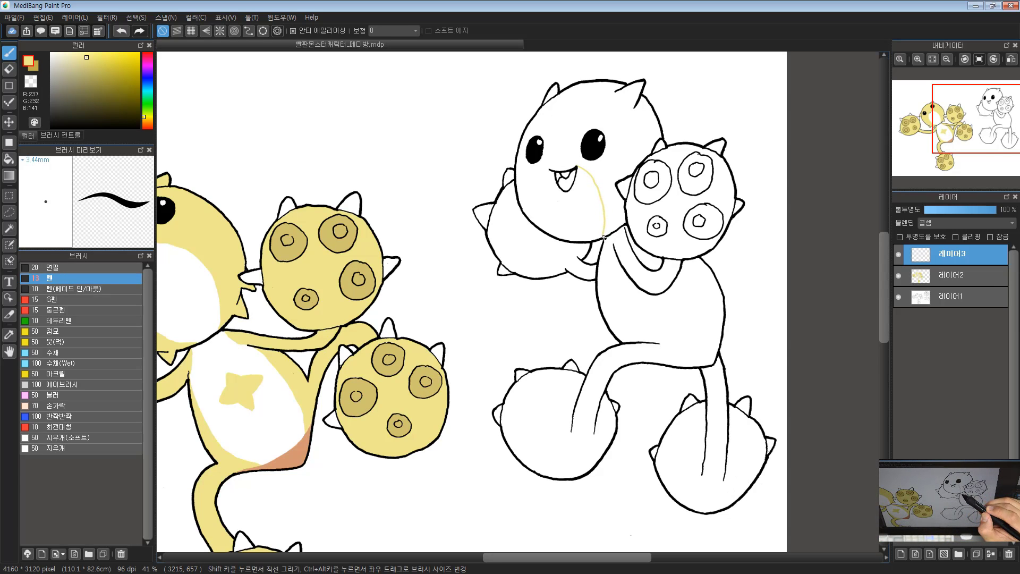
left_click_drag(551, 174, 565, 167)
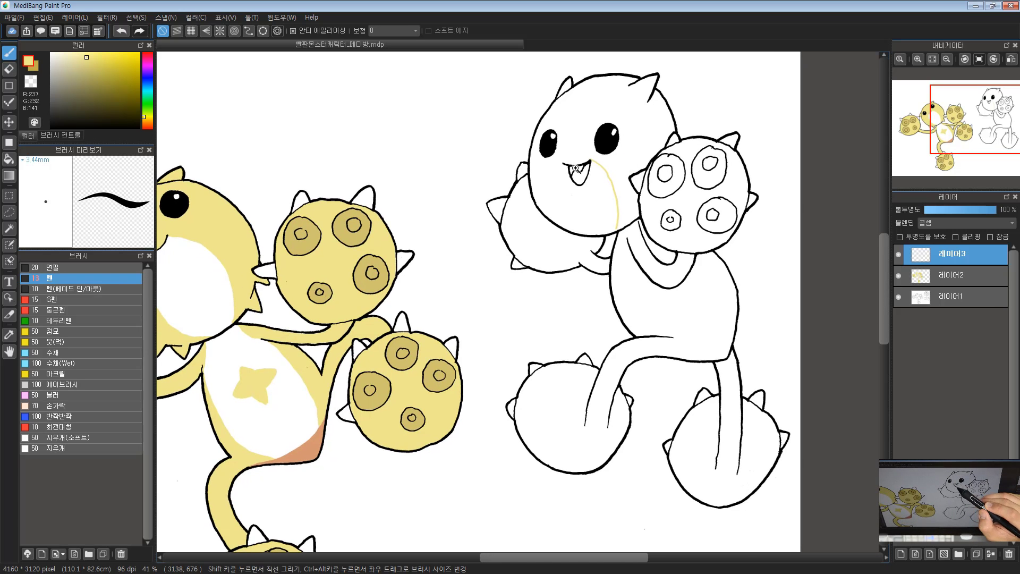
scroll(575, 168, "up", 3)
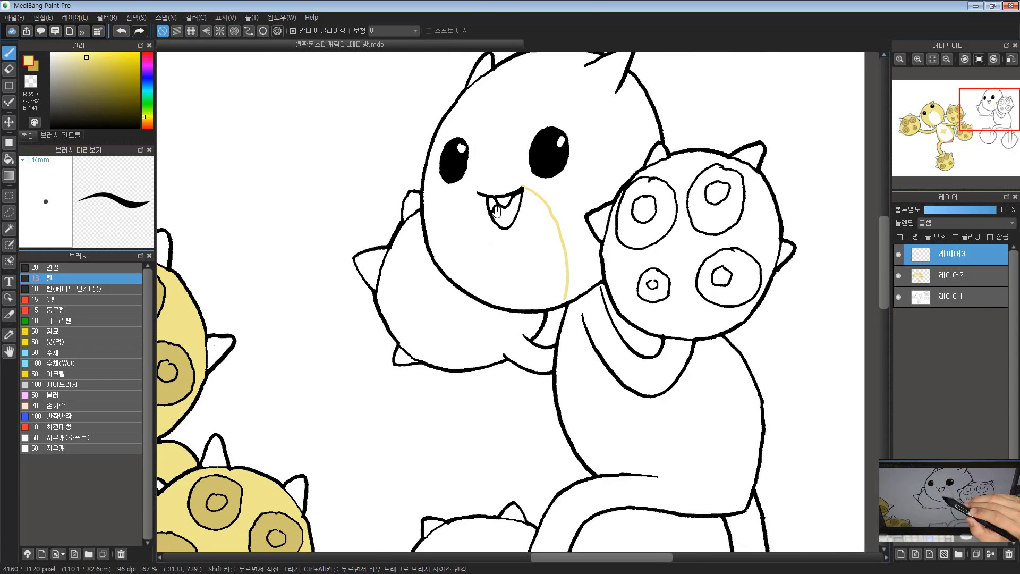
scroll(496, 211, "down", 1)
left_click_drag(496, 211, 383, 211)
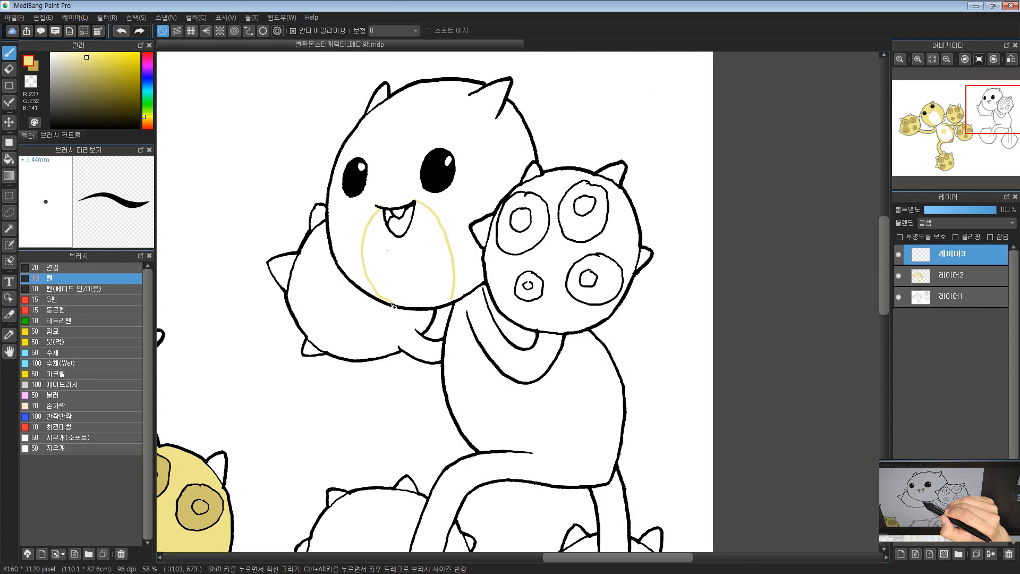
left_click_drag(474, 279, 428, 209)
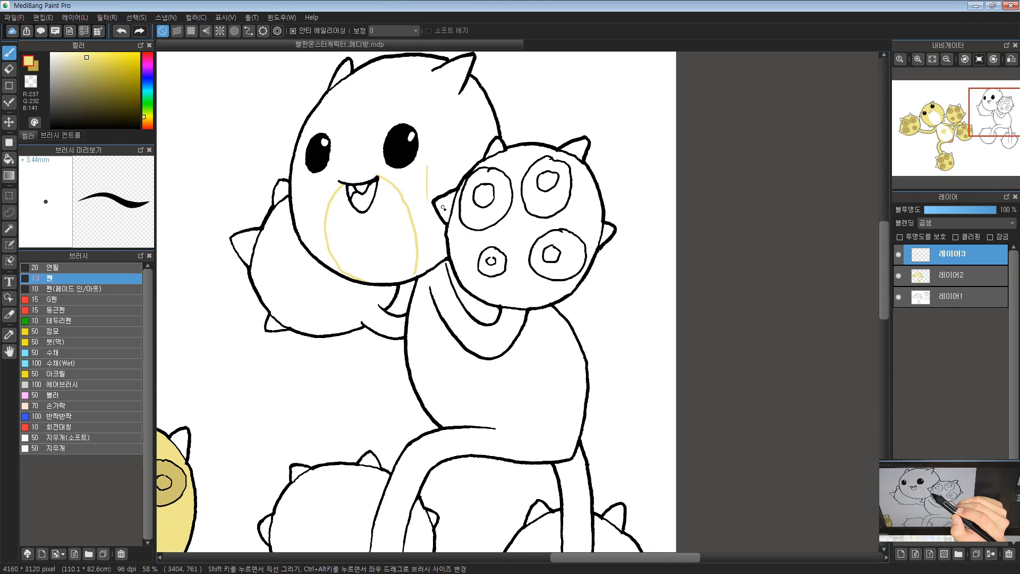
key("ctrl+z")
Step: Draw a light yellow boundary line for the second character's belly patch, curving from the neck down to the bent leg
left_click_drag(414, 273, 419, 276)
scroll(419, 276, "up", 3)
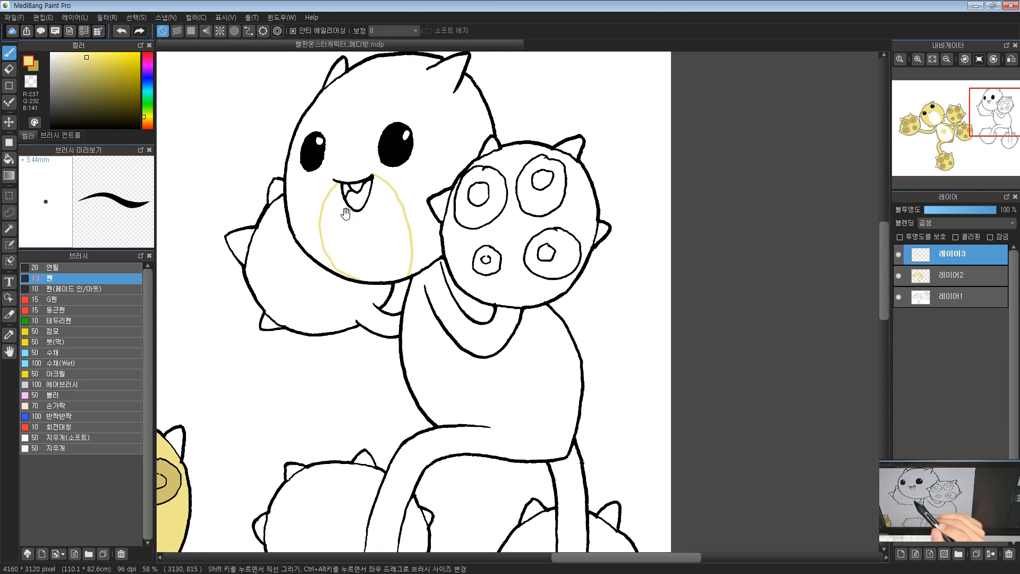
scroll(427, 243, "up", 1)
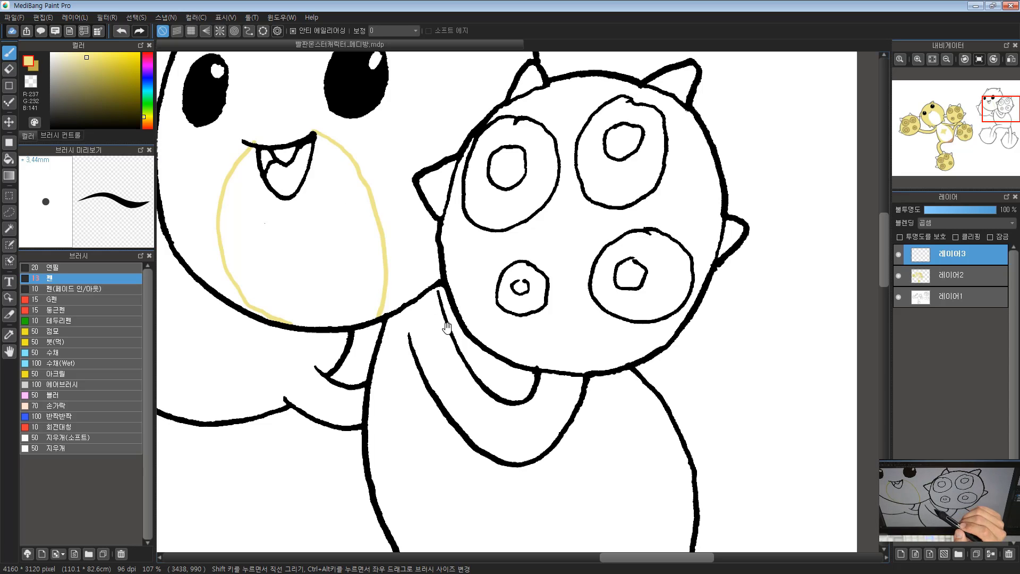
scroll(453, 332, "down", 2)
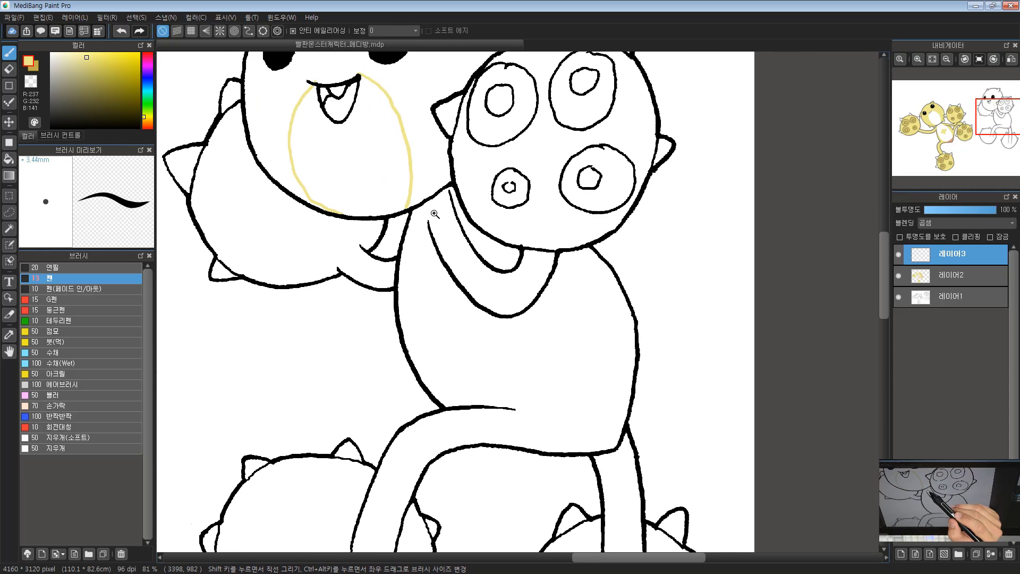
left_click_drag(419, 250, 378, 129)
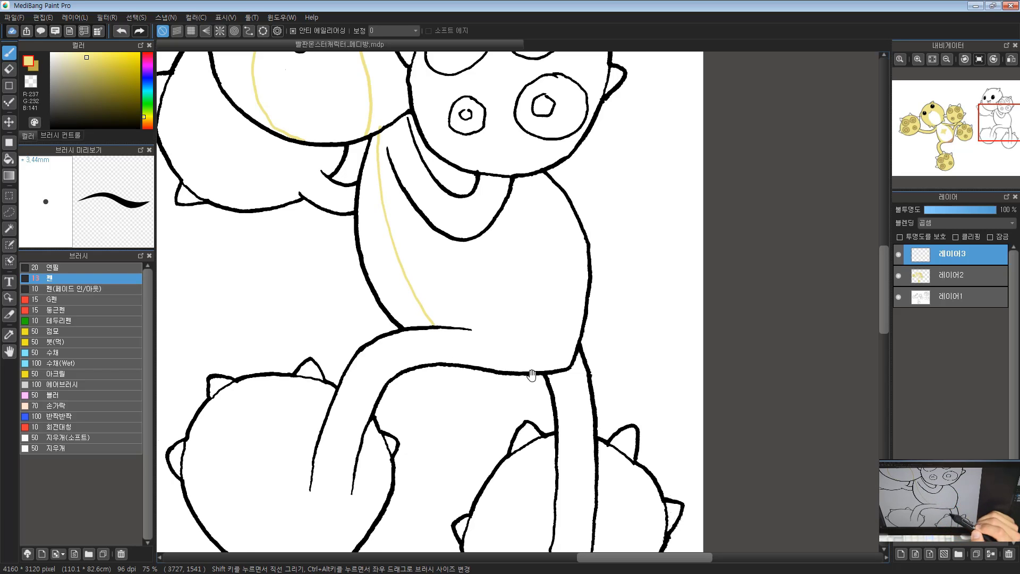
left_click_drag(531, 375, 536, 343)
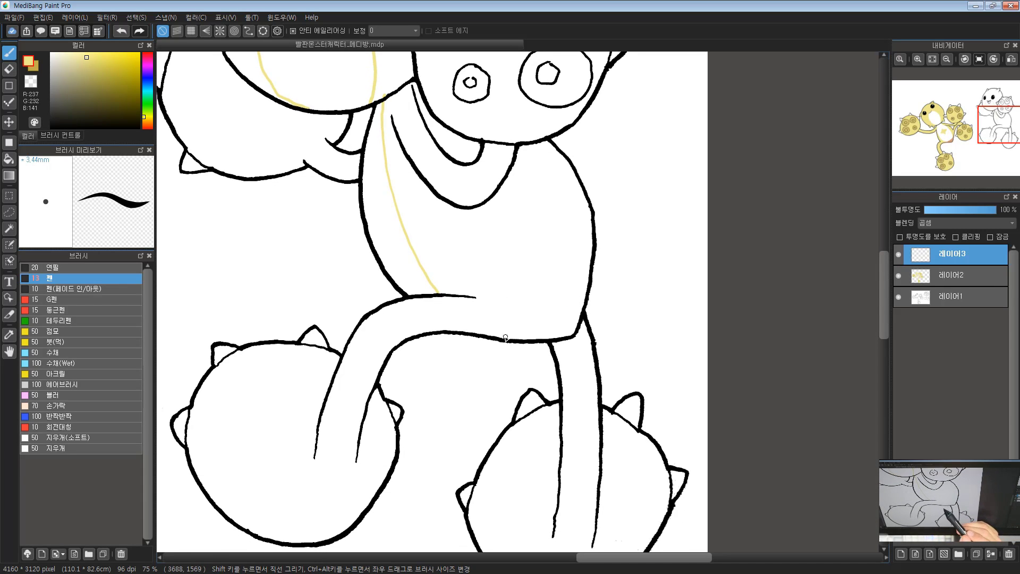
key("ctrl+minus")
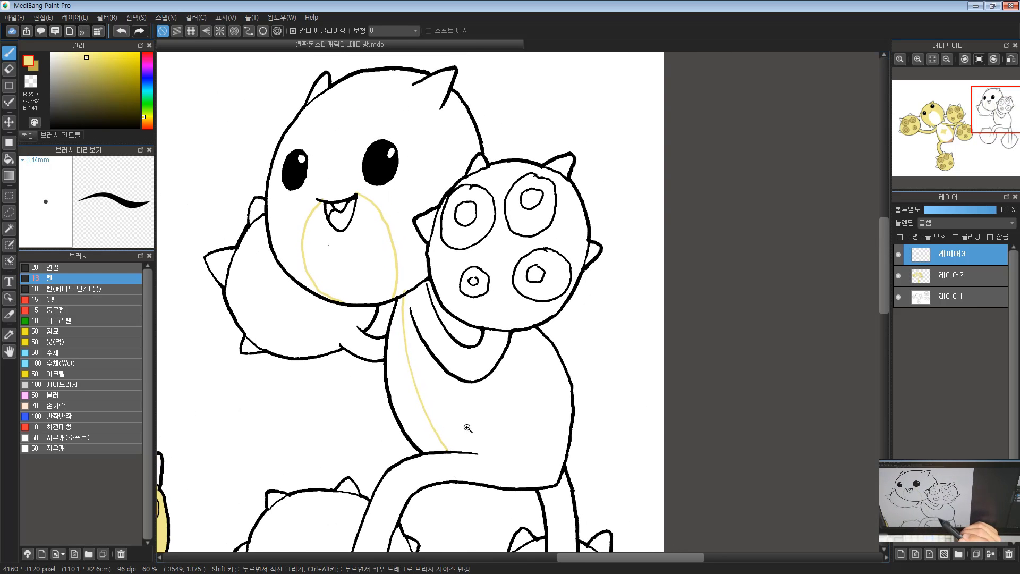
key("ctrl+minus")
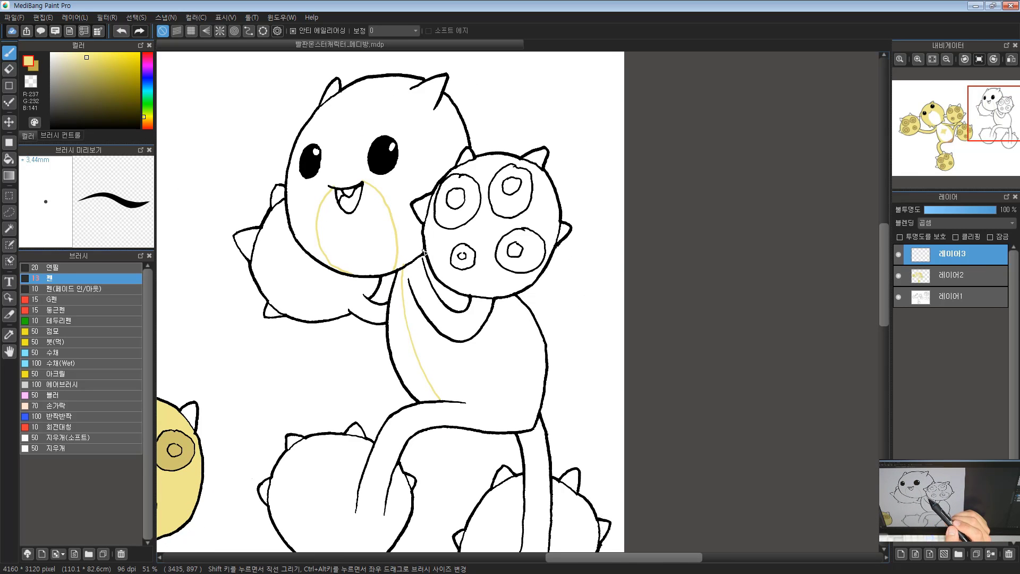
Step: Fill the second character's head around the muzzle patch and its ear with the light yellow using the Bucket tool
left_click(5, 159)
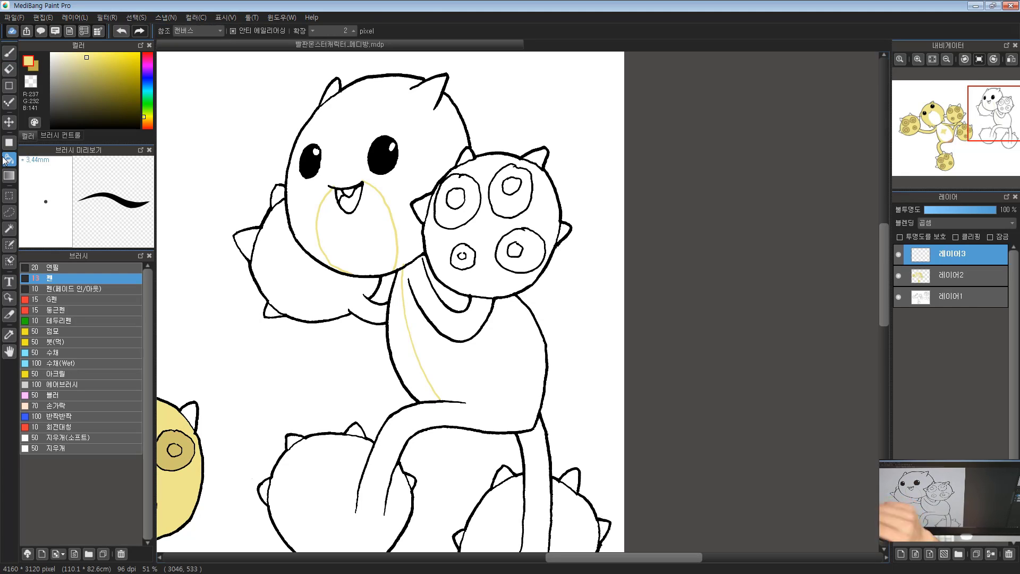
left_click(445, 105)
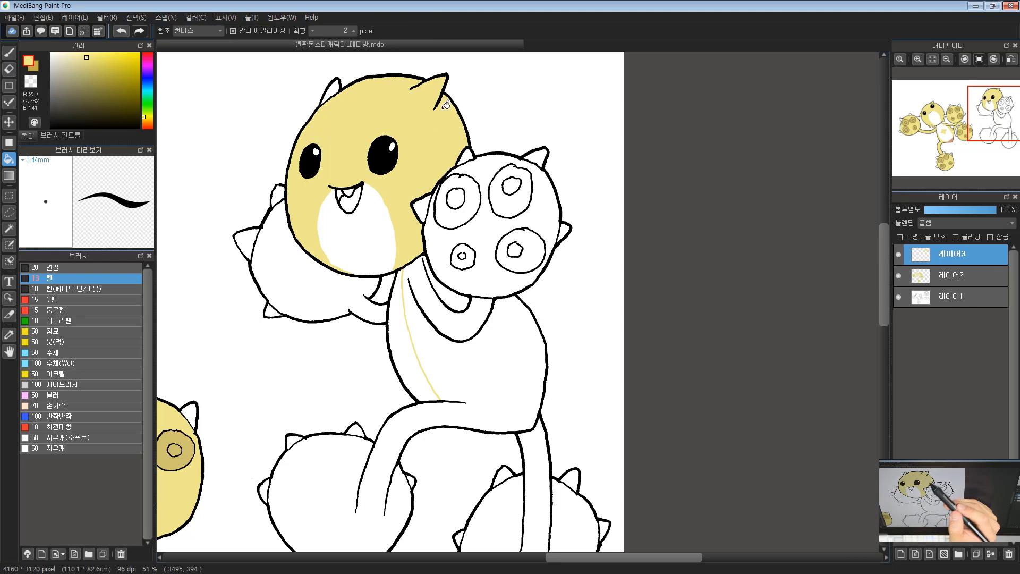
left_click(338, 84)
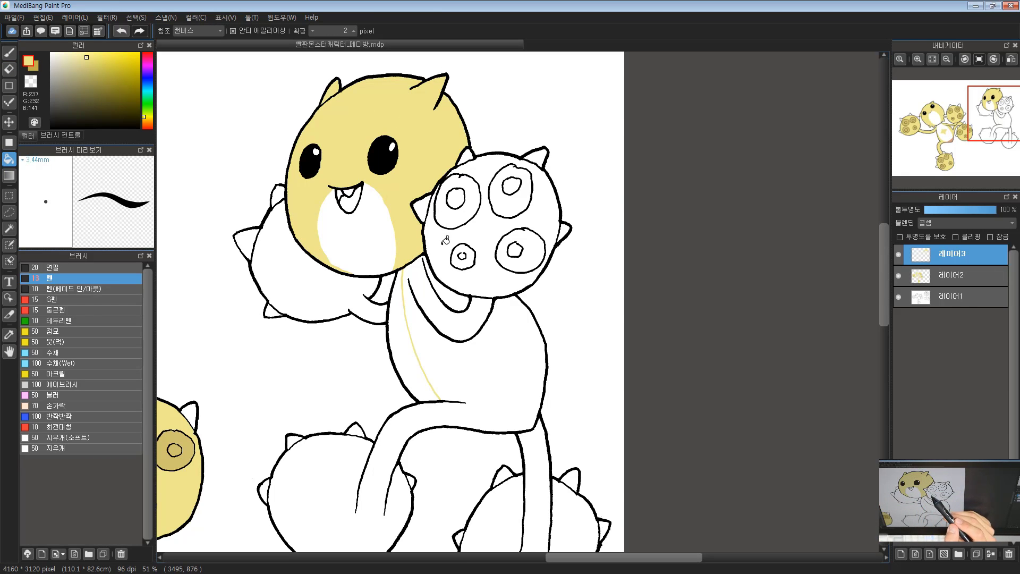
Step: Fill the second character's raised paw, arms, body, legs and round feet with the light yellow, leaving the muzzle, belly patch and spikes white
left_click(445, 241)
left_click(448, 304)
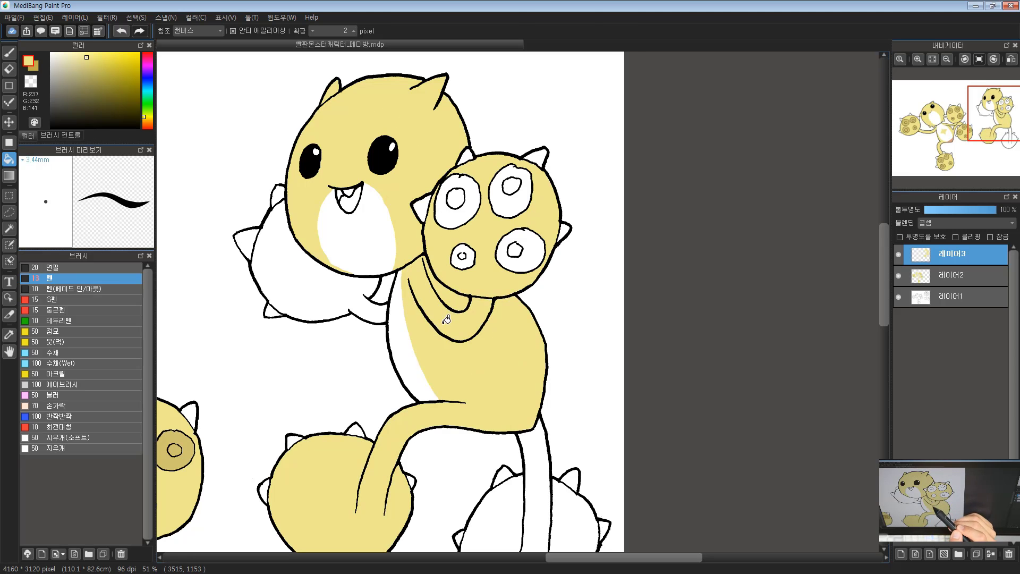
left_click_drag(423, 412, 434, 389)
left_click(353, 263)
left_click_drag(526, 418, 503, 334)
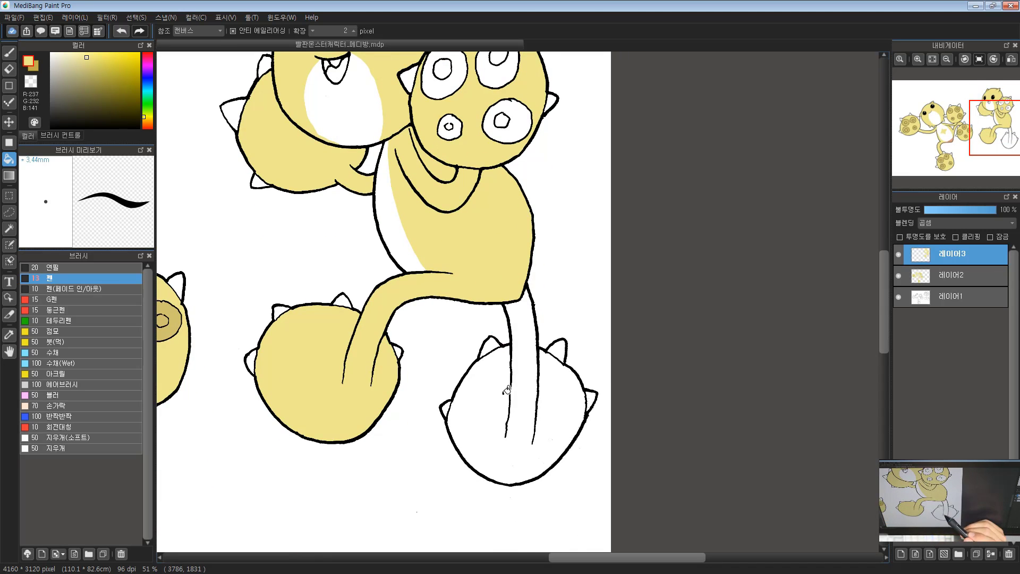
left_click(498, 412)
left_click_drag(467, 242, 534, 373)
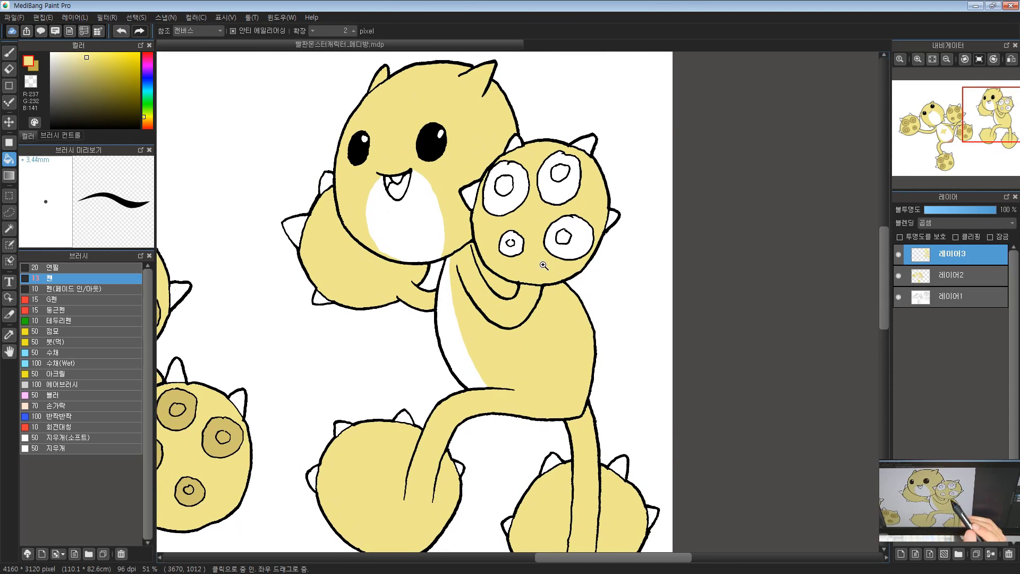
left_click_drag(532, 240, 472, 312)
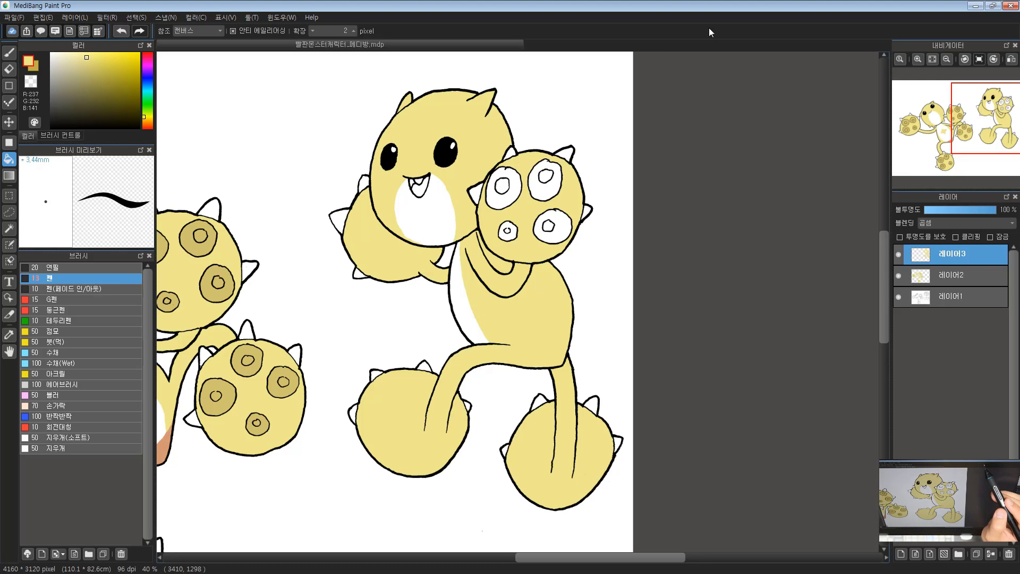
Step: Sample the dark yellow (209, 195, 110) from the first character's suckers and fill the four suckers on the second character's raised paw
mouse_move(403, 253)
left_mouse_down()
mouse_move(683, 278)
mouse_move(600, 342)
mouse_move(509, 326)
left_mouse_up()
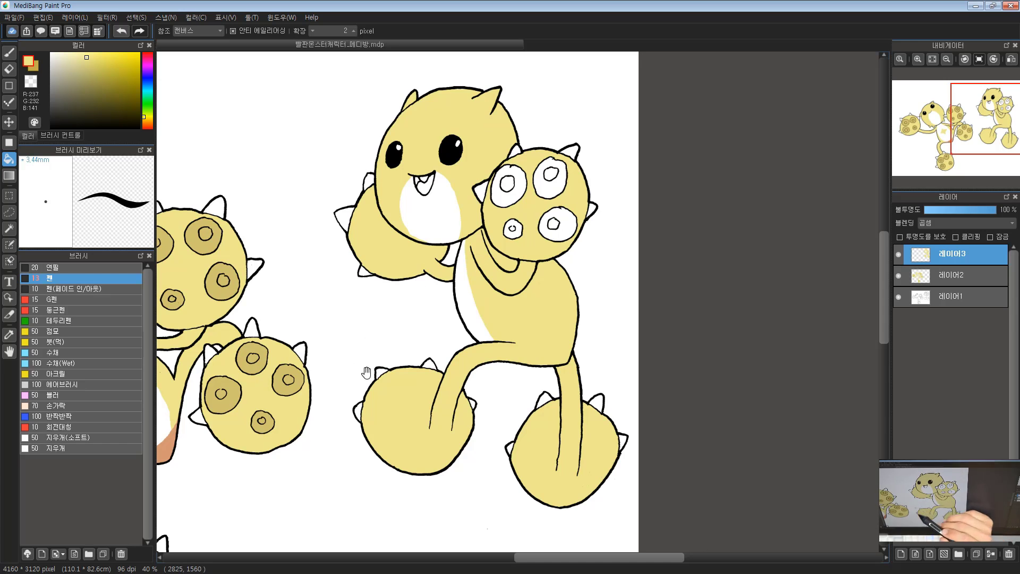
scroll(542, 183, "up", 3)
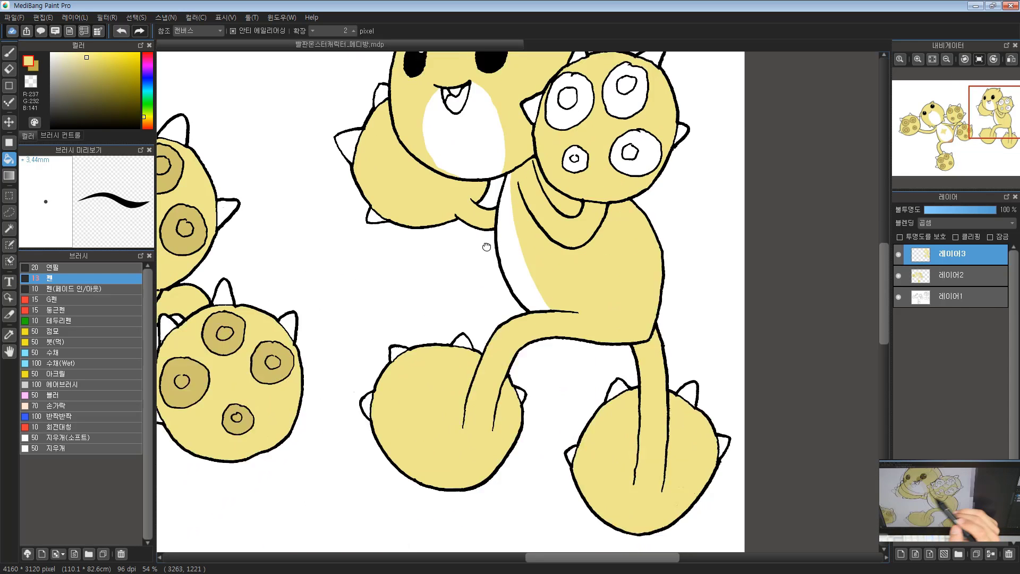
left_click_drag(487, 246, 522, 223)
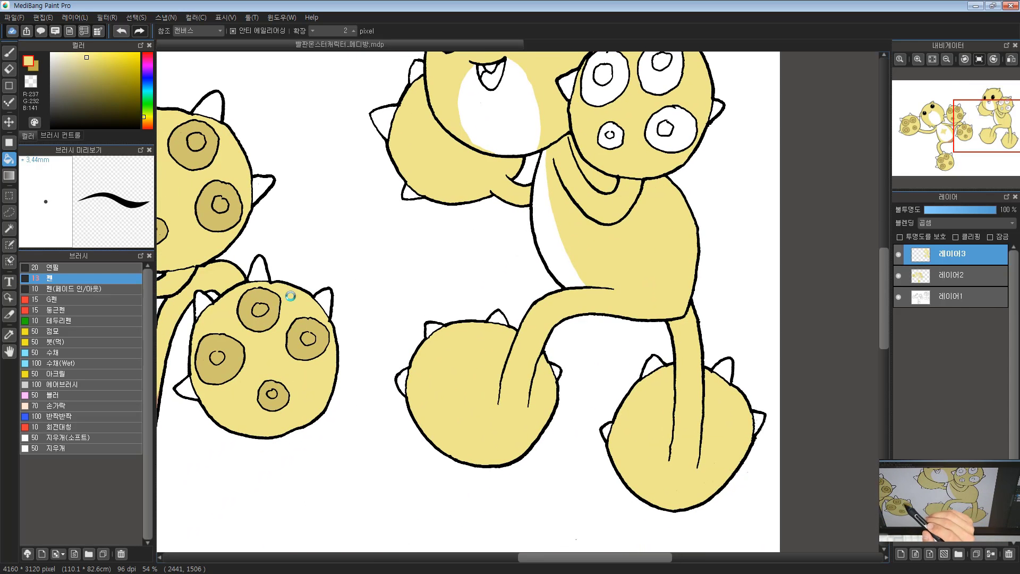
left_click_drag(303, 255, 398, 241)
mouse_move(456, 216)
left_mouse_down()
mouse_move(283, 286)
mouse_move(330, 296)
mouse_move(297, 340)
left_mouse_up()
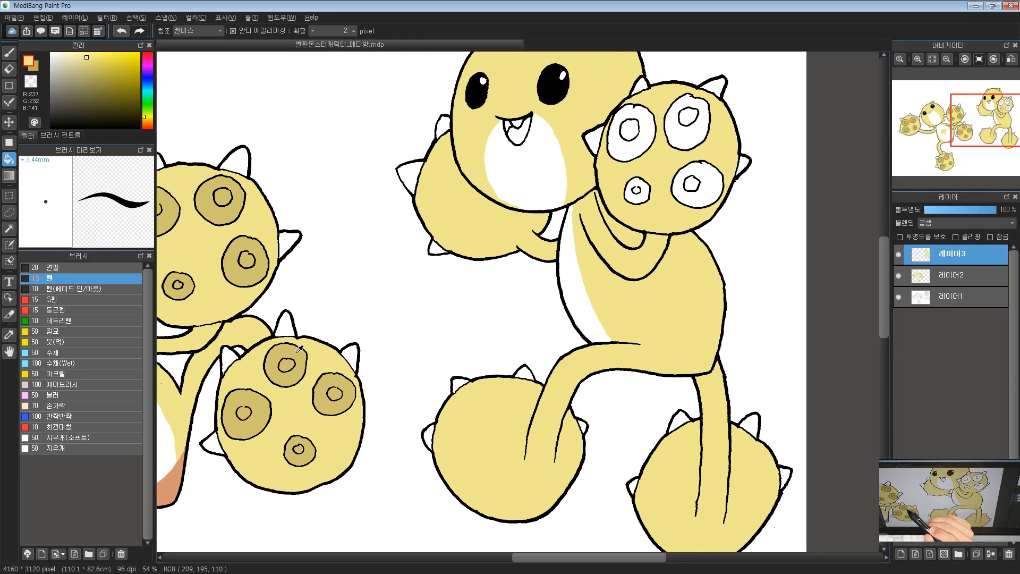
left_click(282, 349, "alt")
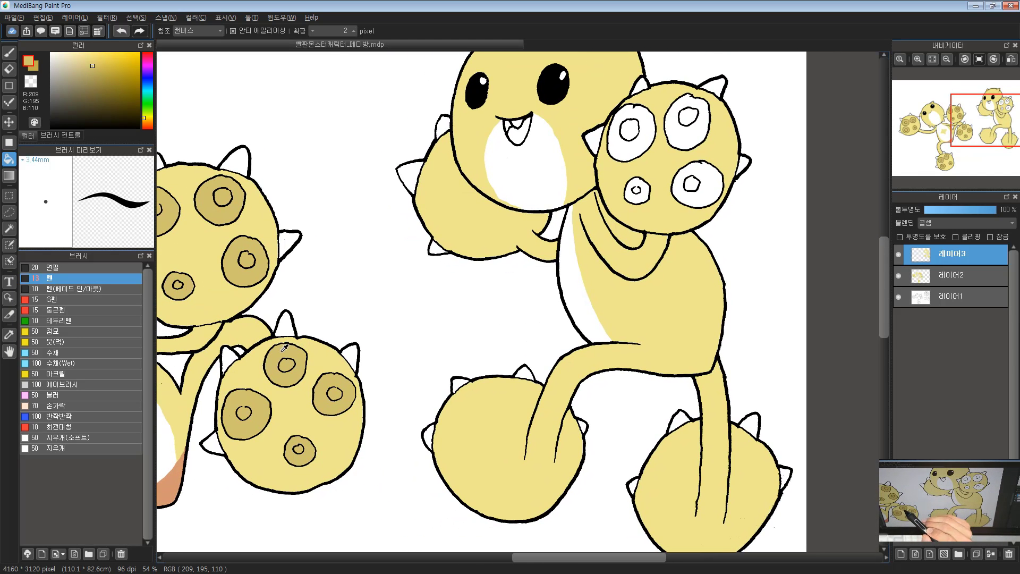
mouse_move(523, 226)
left_mouse_down()
mouse_move(391, 247)
mouse_move(312, 295)
left_mouse_up()
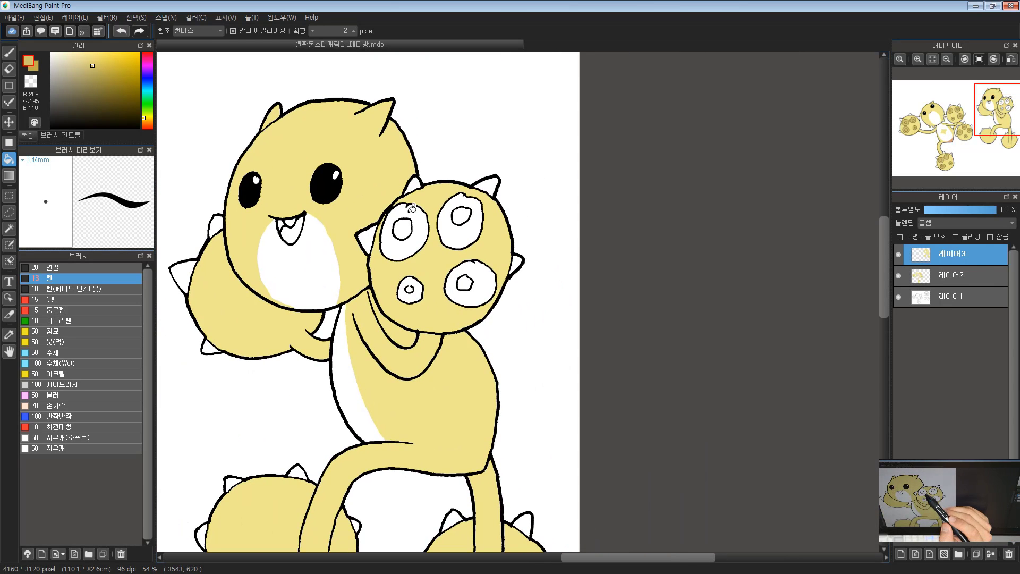
left_click(416, 212)
left_click(407, 223)
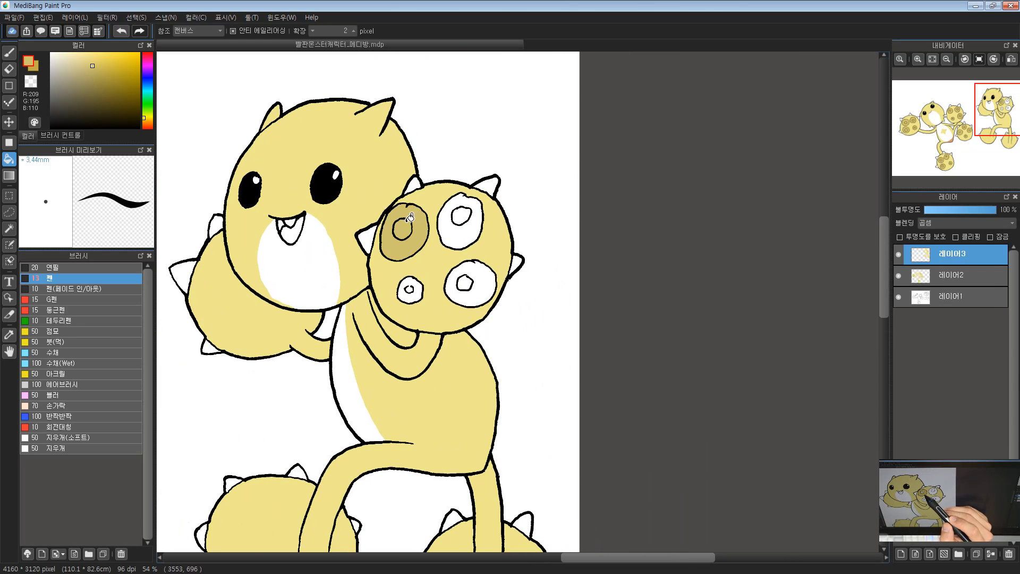
left_click(463, 213)
left_click(459, 245)
left_click(466, 280)
left_click(451, 272)
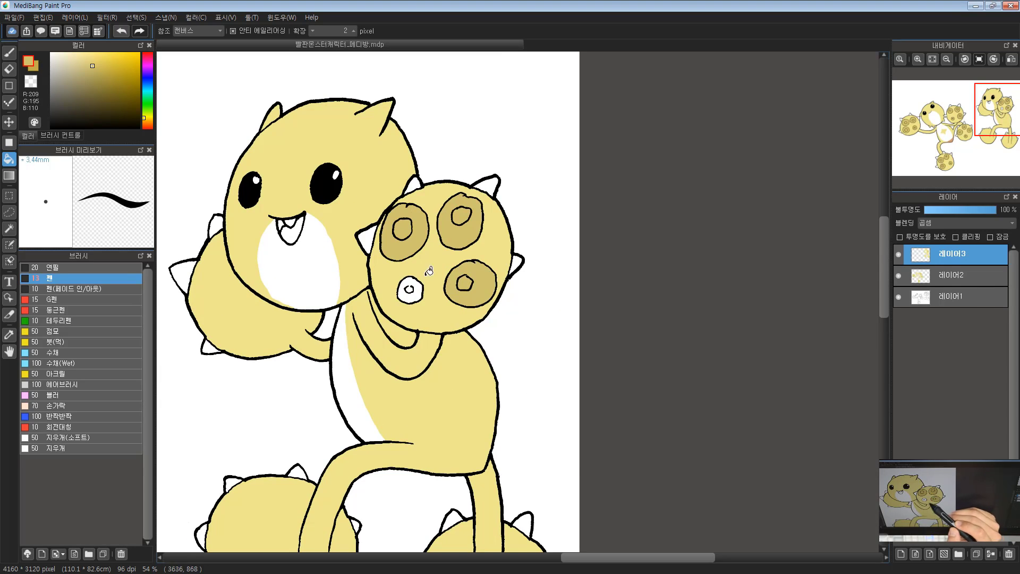
left_click(416, 294)
left_click(410, 289)
left_click_drag(408, 341, 372, 227)
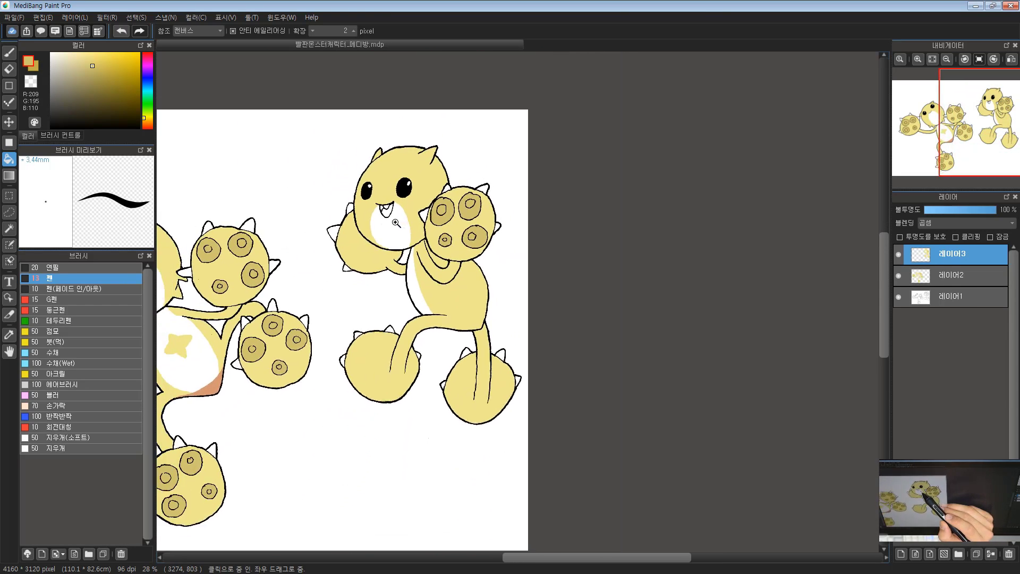
Step: Sample the body's light yellow and draw the outline of a partly visible star along the outer edge of the second character's belly patch
left_click_drag(345, 368, 542, 353)
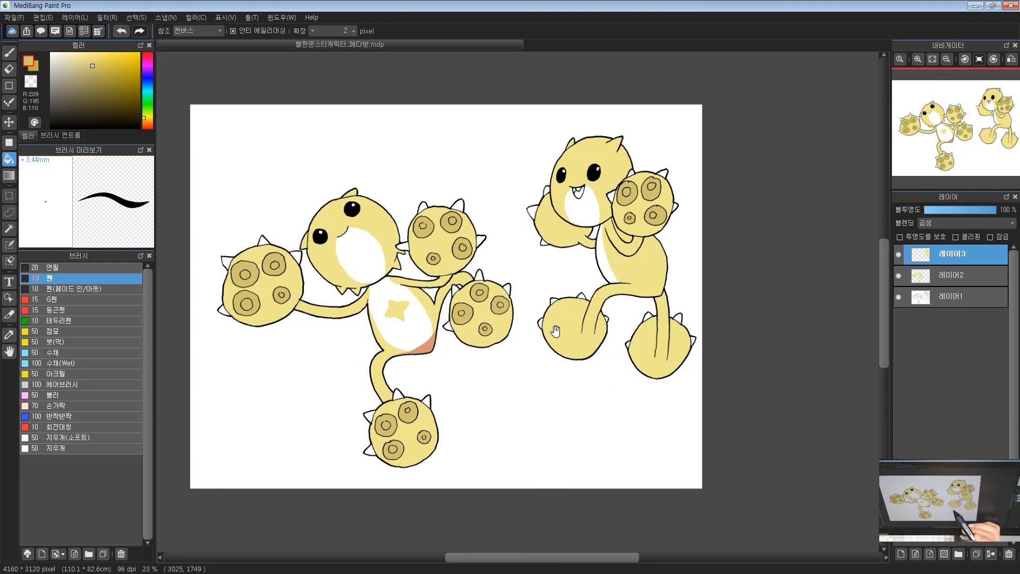
left_click_drag(551, 325, 482, 297)
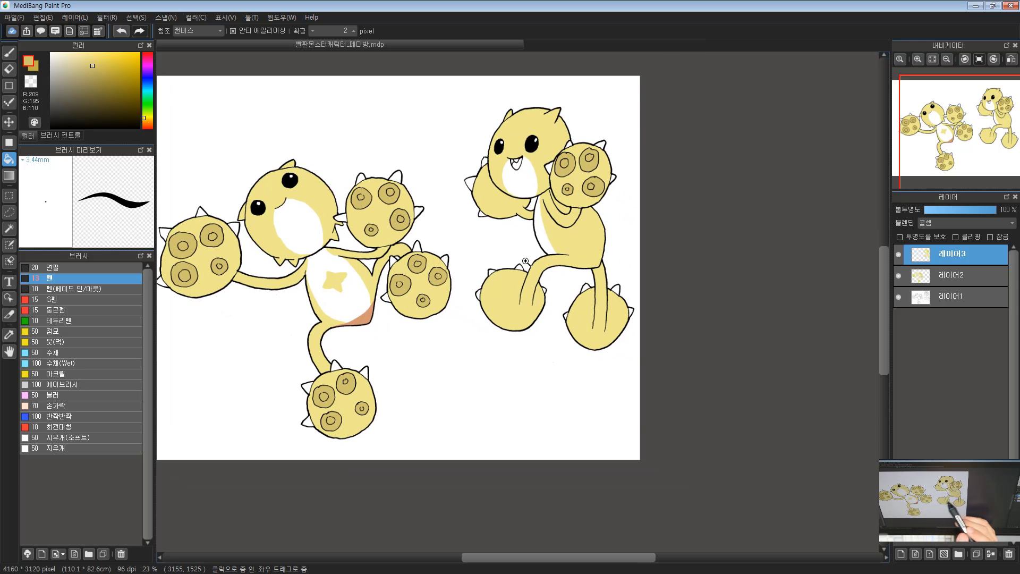
left_click_drag(525, 261, 552, 261)
left_click_drag(192, 276, 362, 280)
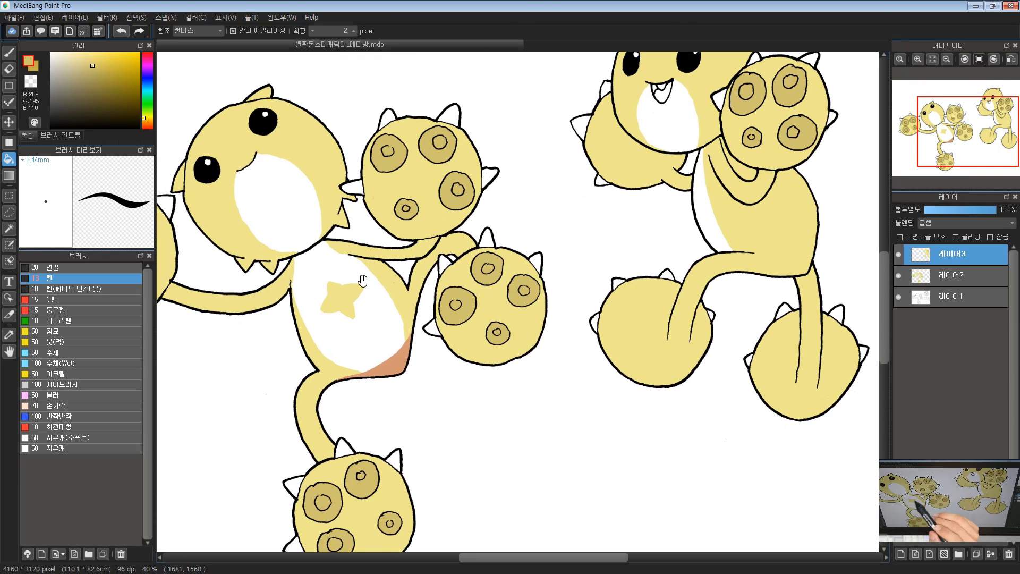
left_click_drag(364, 315, 337, 312)
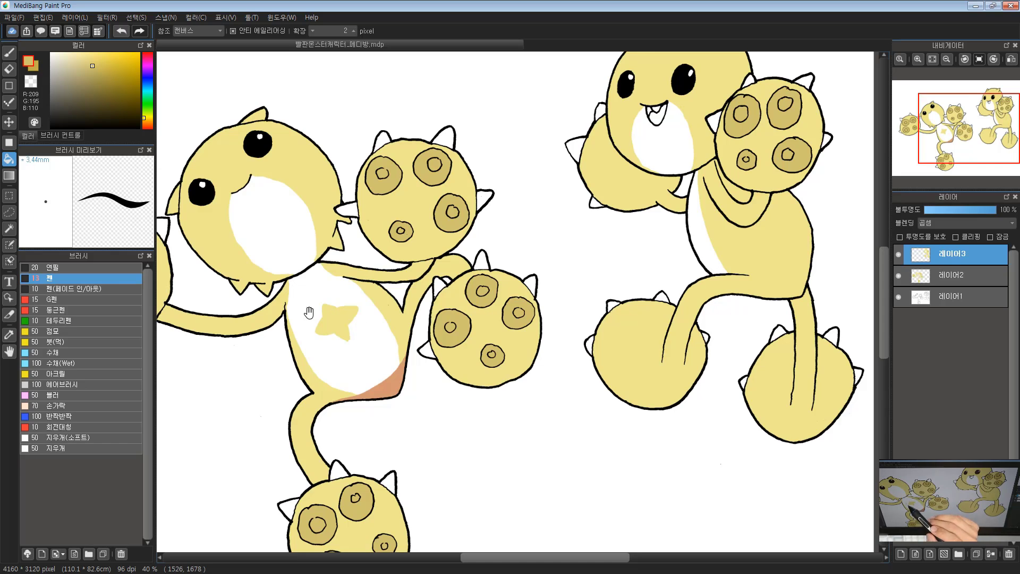
left_click_drag(700, 249, 468, 311)
left_click(477, 301, "alt")
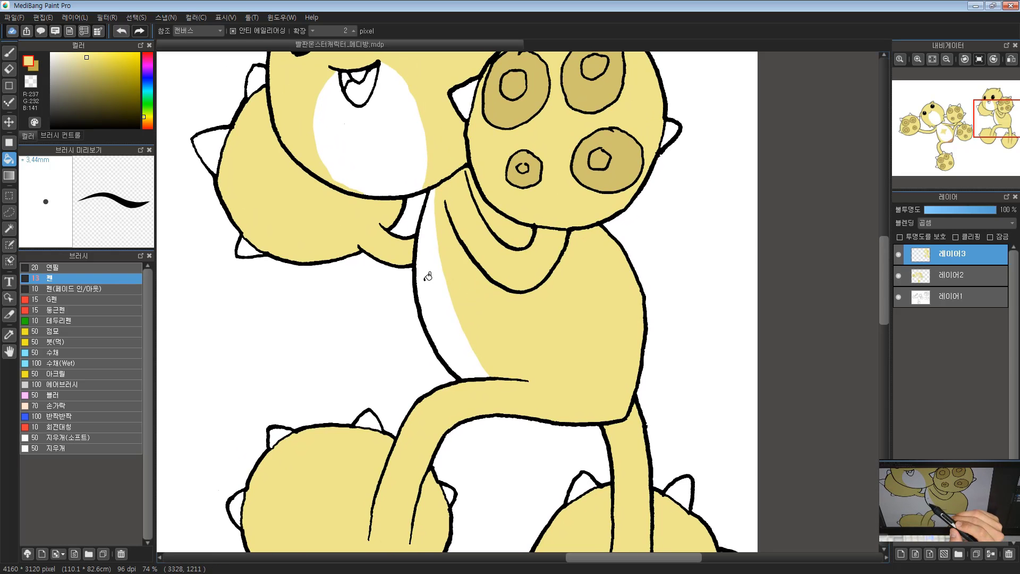
key("b")
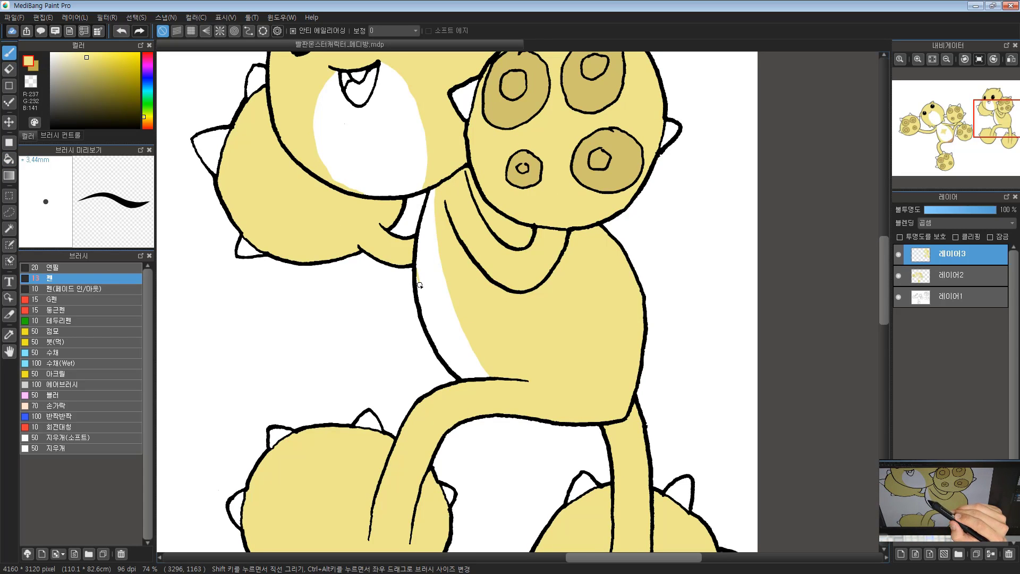
key("ctrl+z")
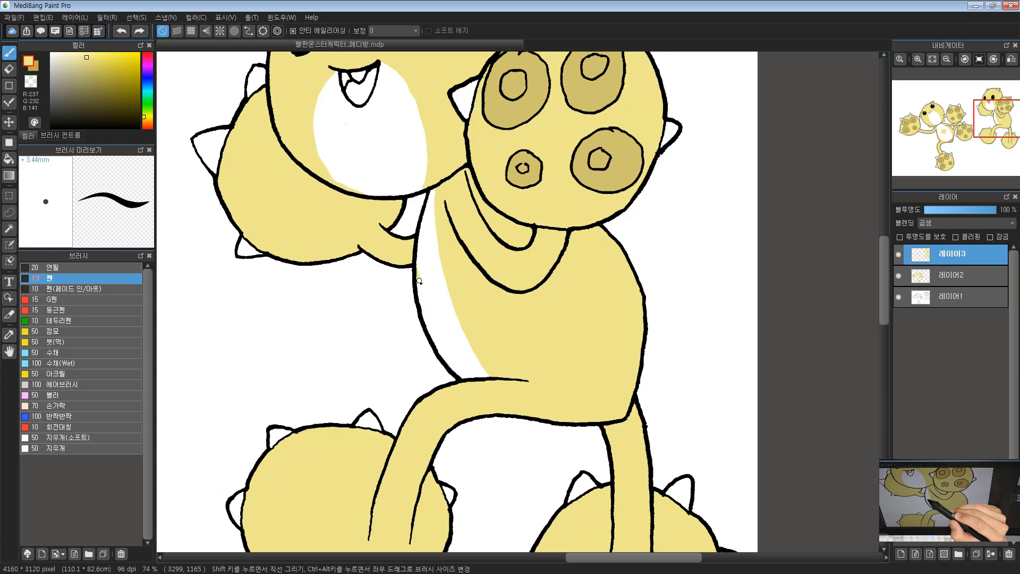
left_click_drag(428, 322, 434, 348)
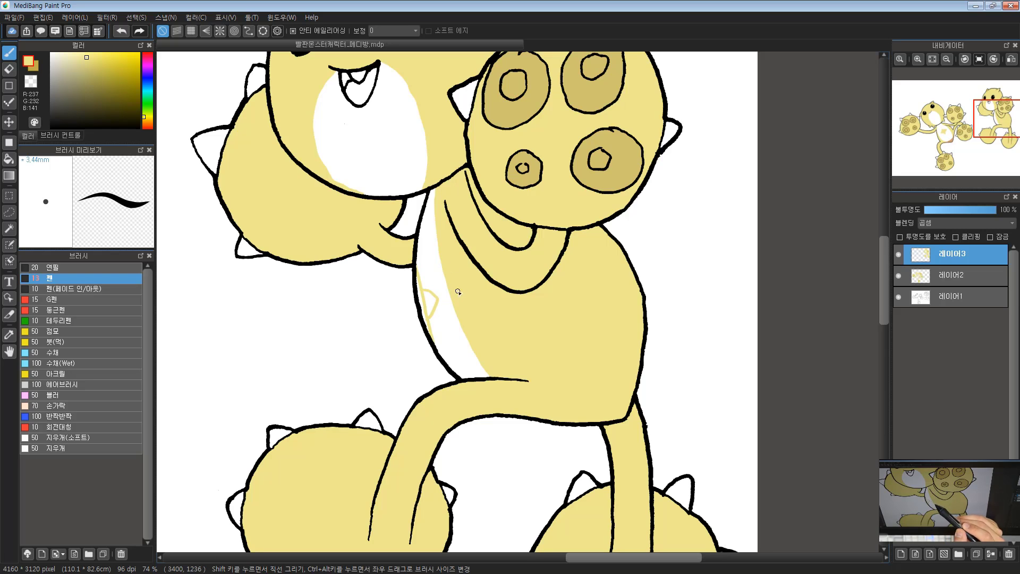
Step: Fill the partial star on the second character's belly patch with the light yellow using the Bucket tool
key("g")
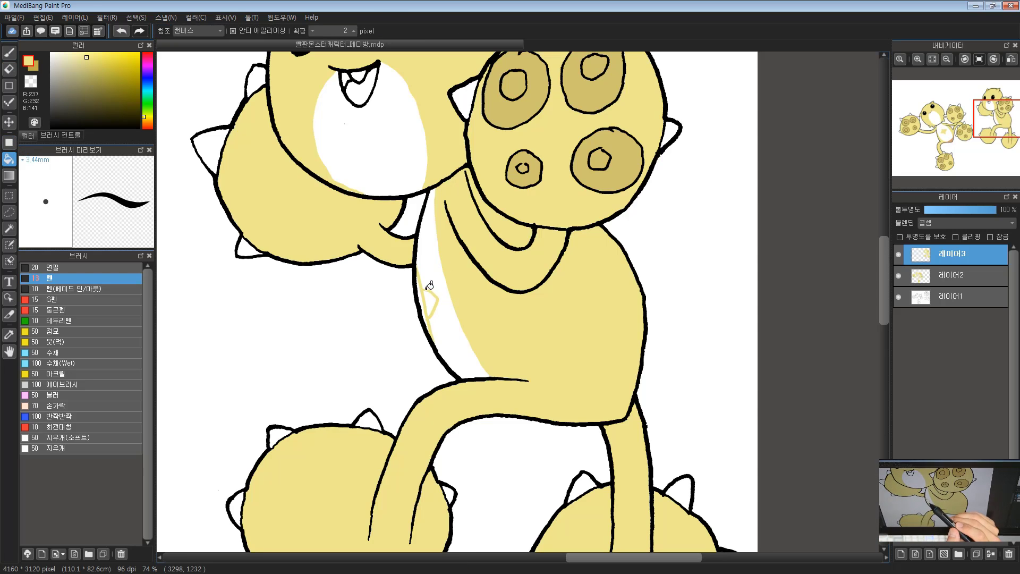
left_click(429, 294)
left_click(424, 297)
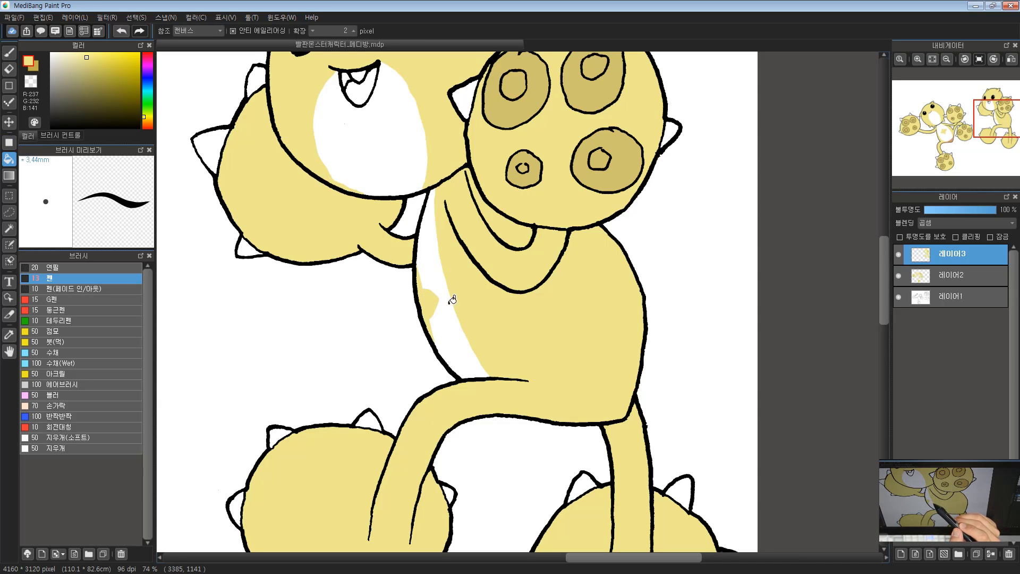
Step: Sample the orange-brown (213, 153, 117) from the patch at the base of the first character's body
scroll(505, 209, "down", 5)
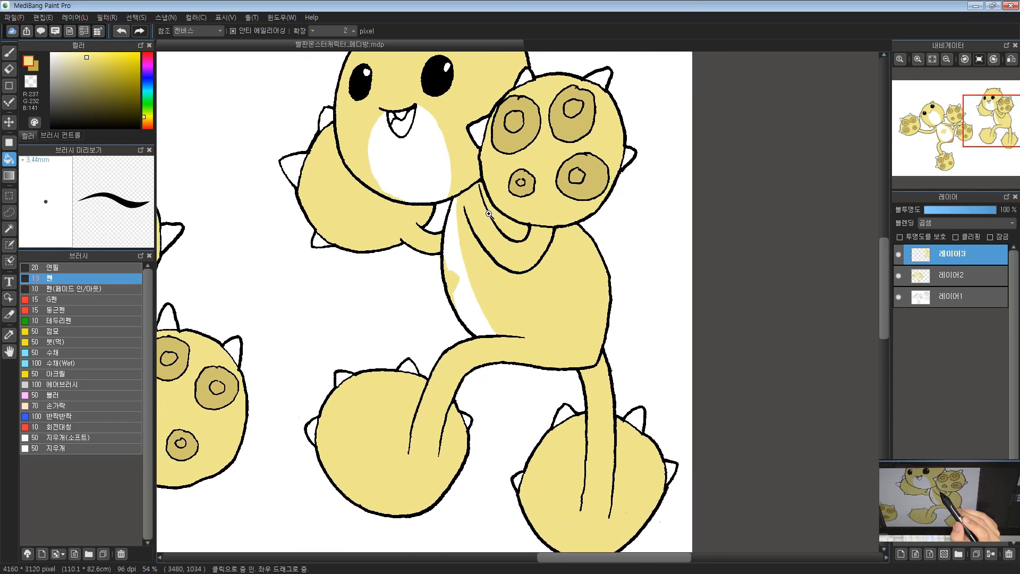
scroll(505, 210, "down", 2)
left_click_drag(444, 306, 515, 283)
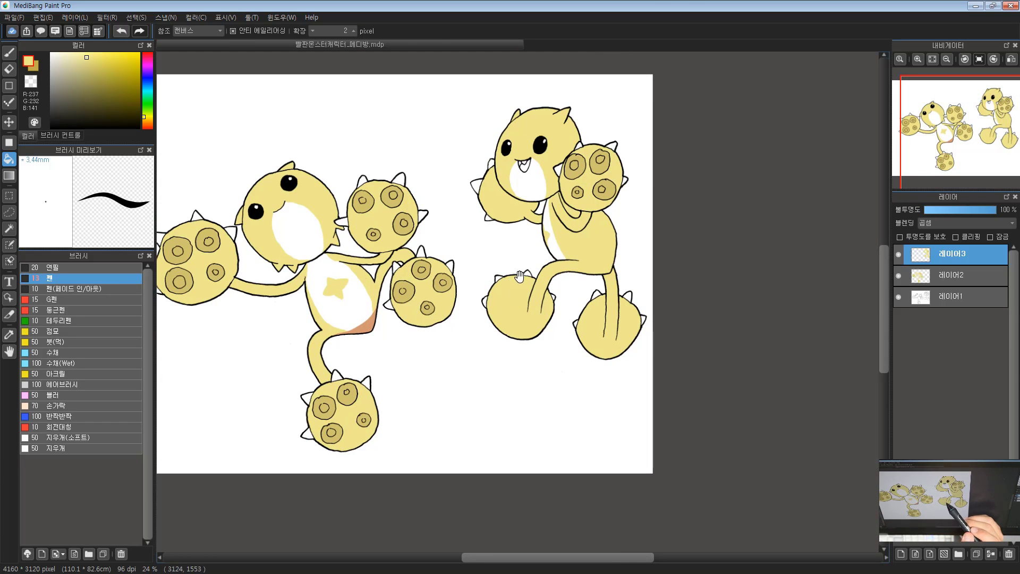
scroll(470, 306, "up", 2)
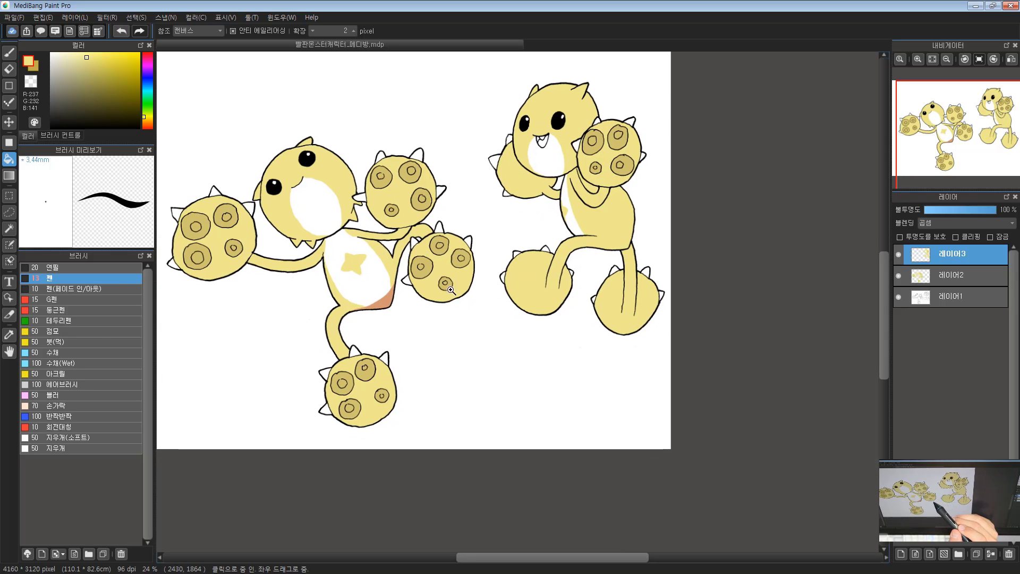
left_click_drag(471, 302, 493, 291)
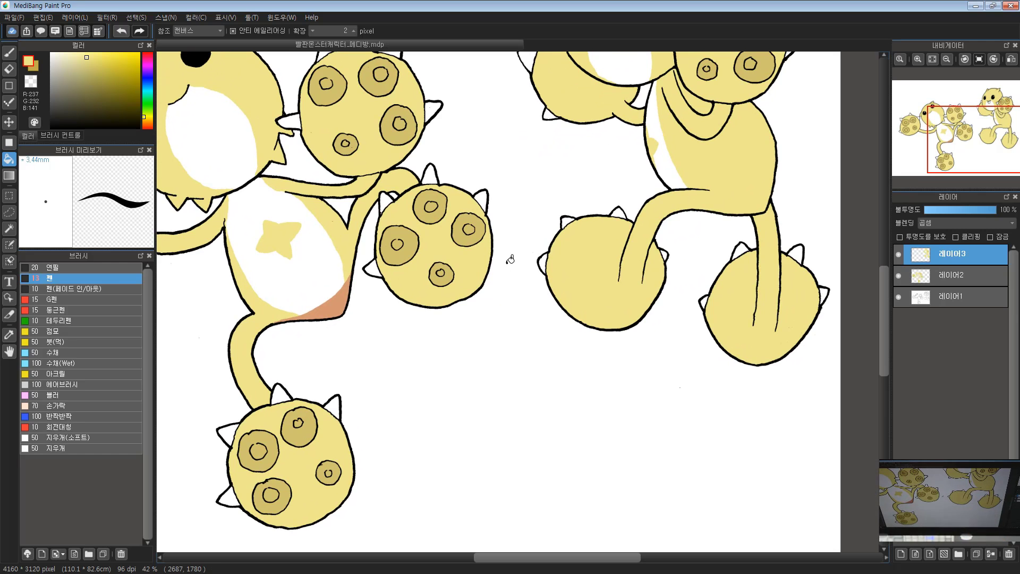
left_click_drag(602, 240, 700, 229)
scroll(451, 266, "up", 2)
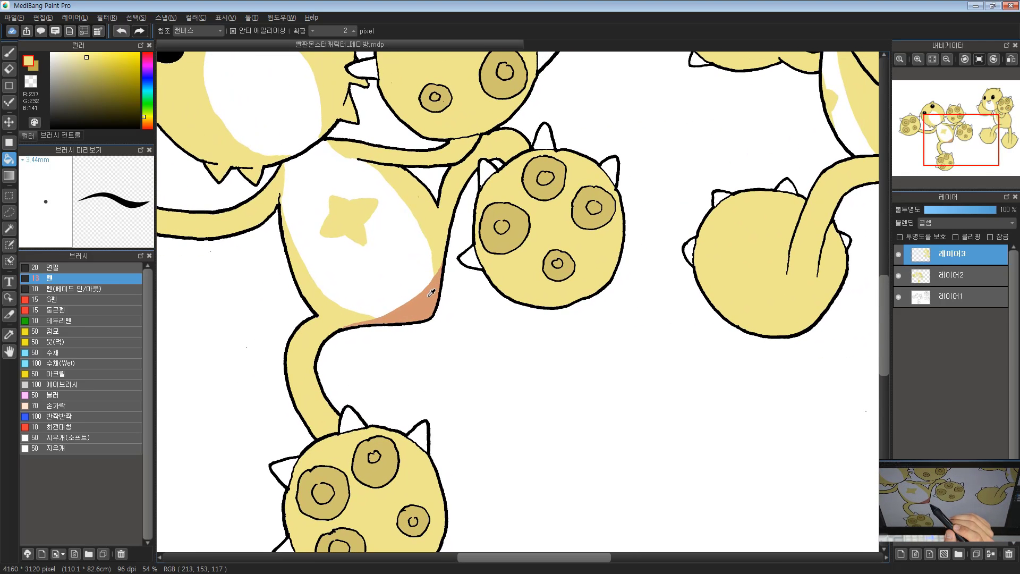
left_click(429, 296, "alt")
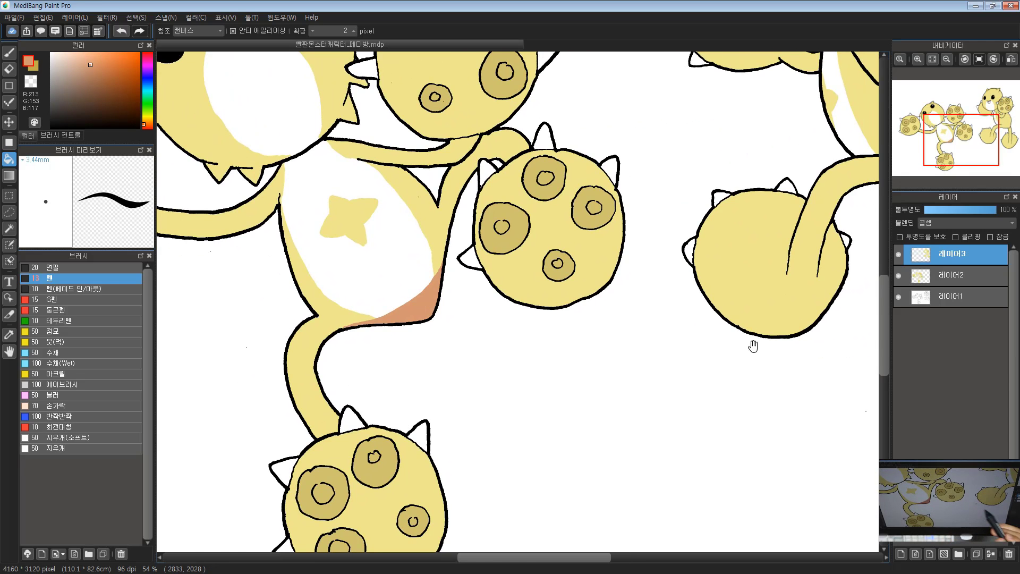
left_click_drag(753, 346, 207, 413)
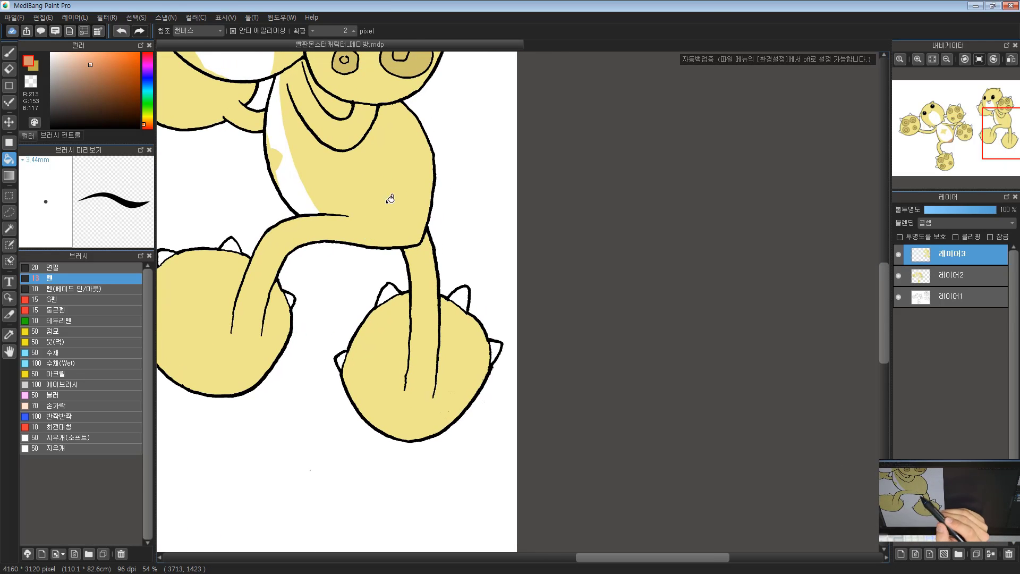
Step: Draw a curved orange-brown boundary across the second character's lower rear body and fill the enclosed corner with the same colour
left_click(9, 52)
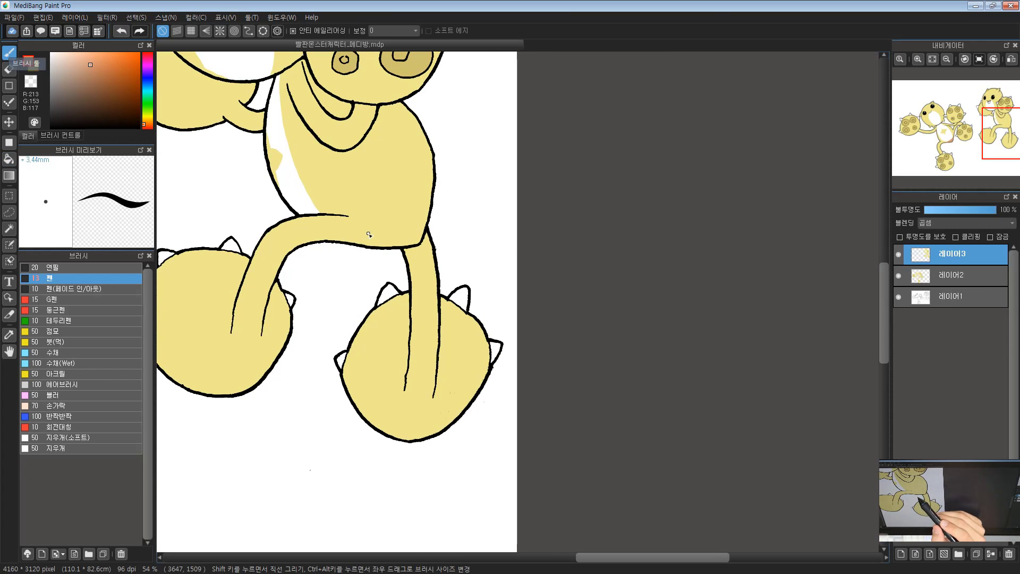
left_click_drag(355, 236, 394, 215)
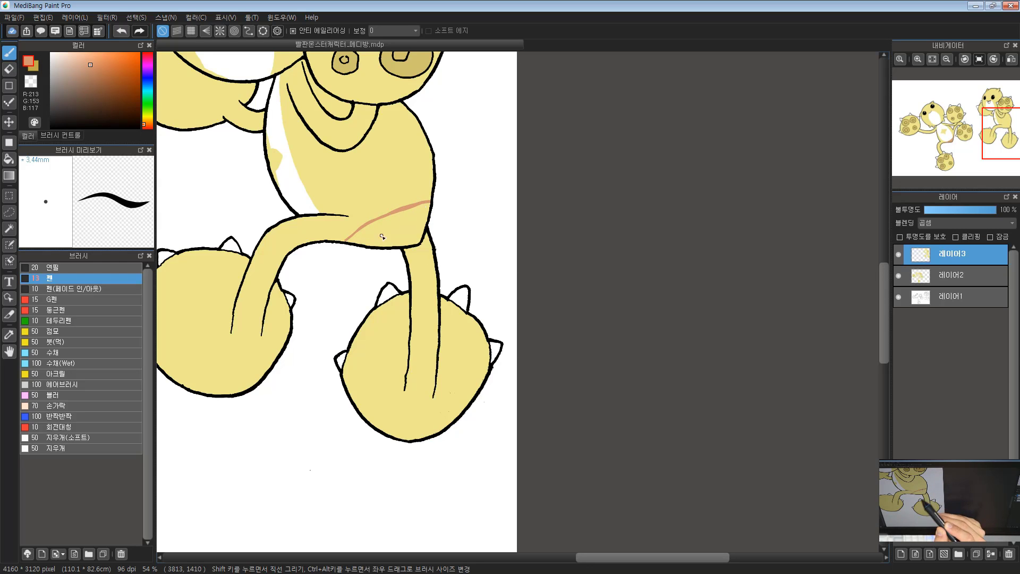
left_click(10, 158)
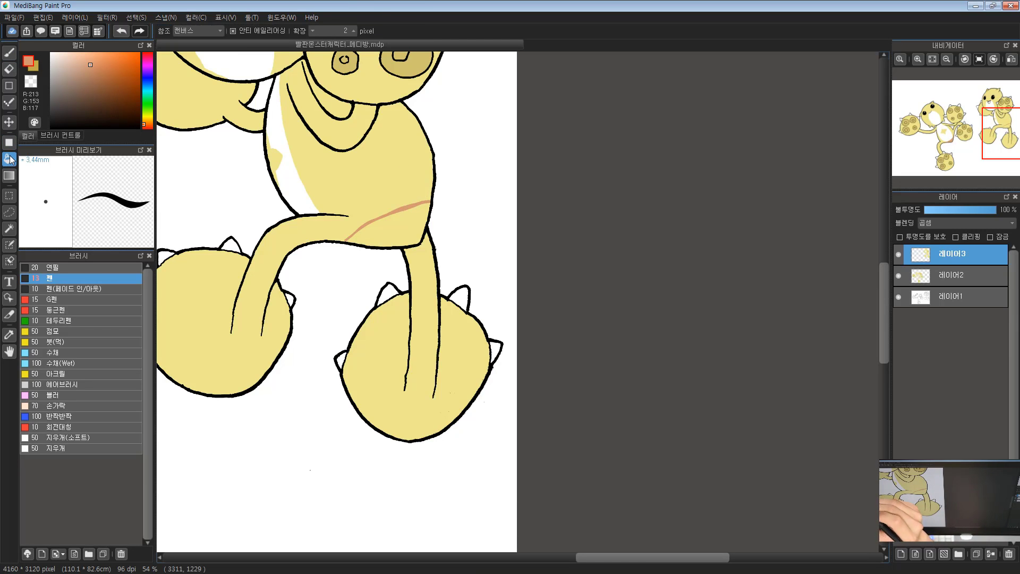
left_click(402, 225)
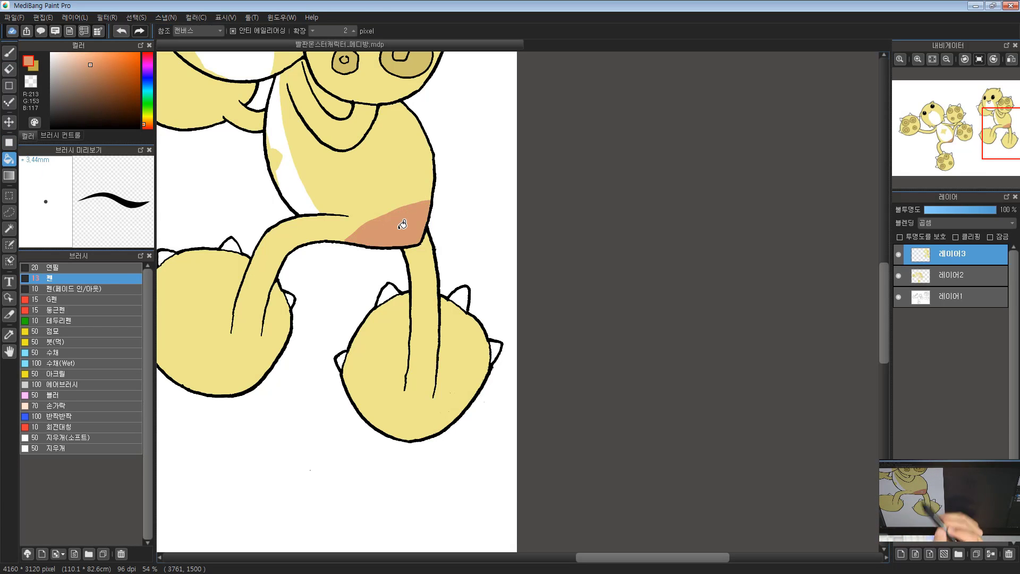
Step: Float the colour palette over the canvas beside the second character and enlarge it, undoing any stray fills on the background and paw
scroll(389, 192, "down", 5)
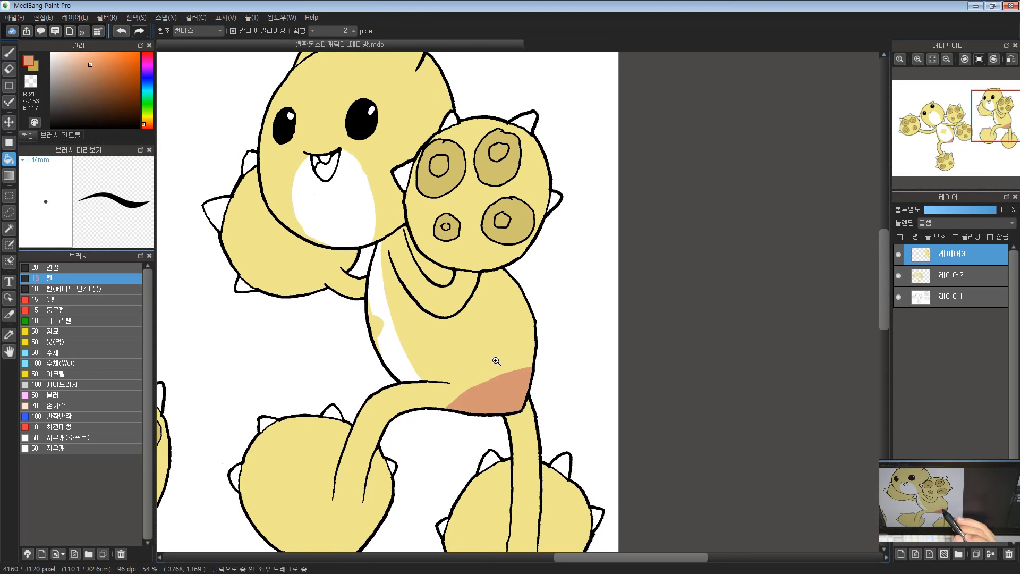
left_click_drag(410, 430, 480, 392)
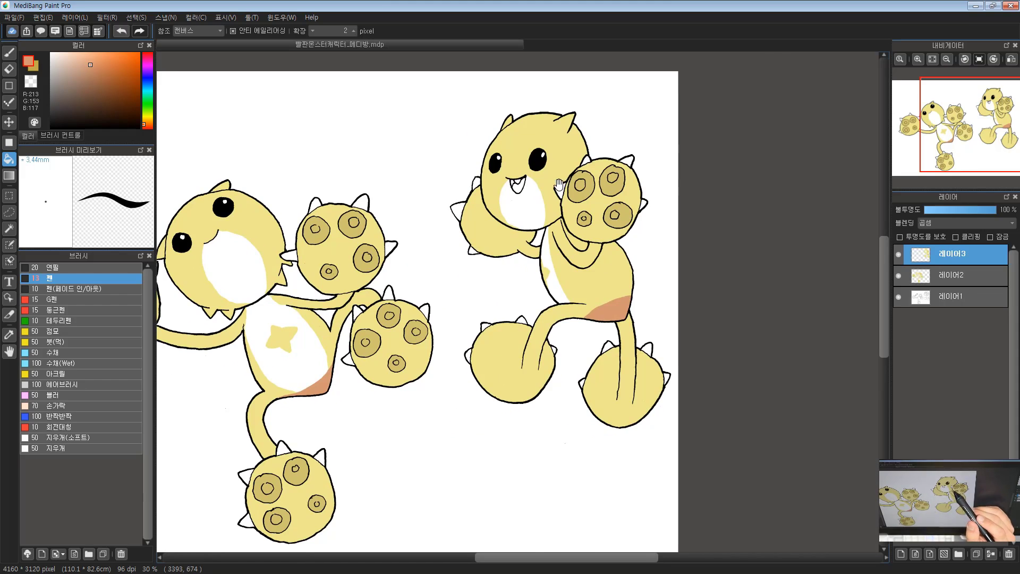
scroll(511, 247, "up", 3)
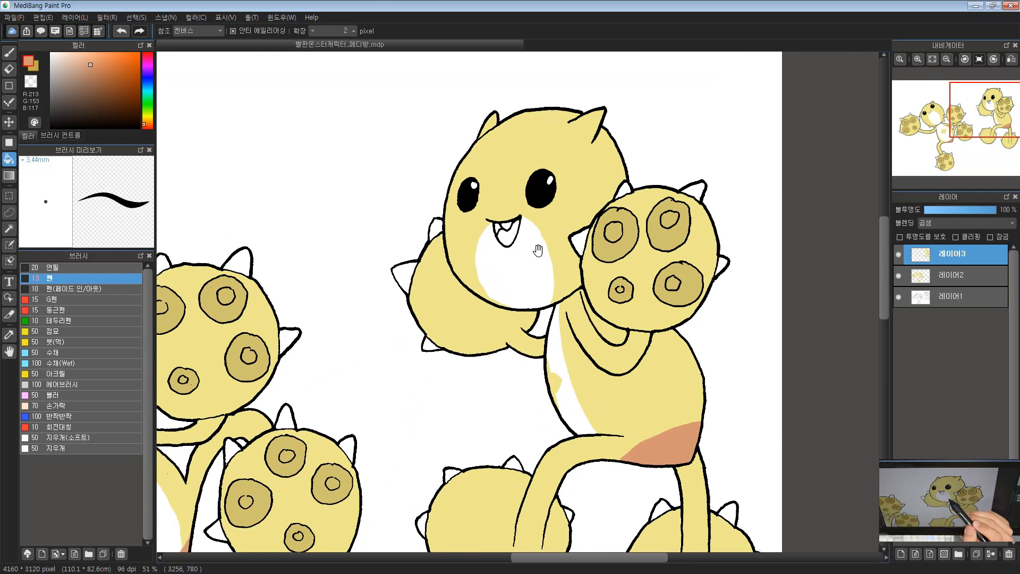
left_click_drag(536, 249, 563, 197)
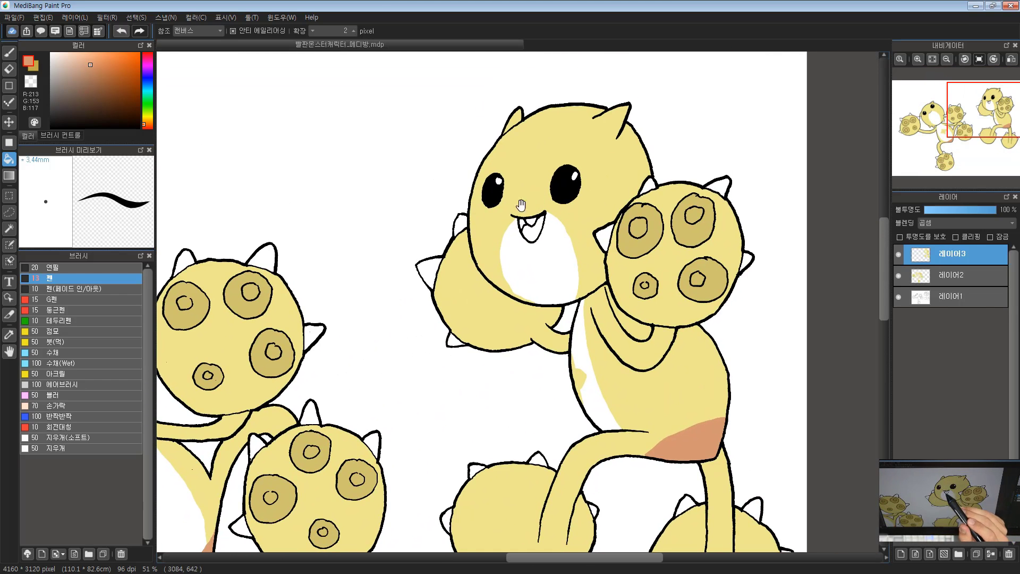
left_click_drag(566, 233, 476, 258)
left_click(463, 246)
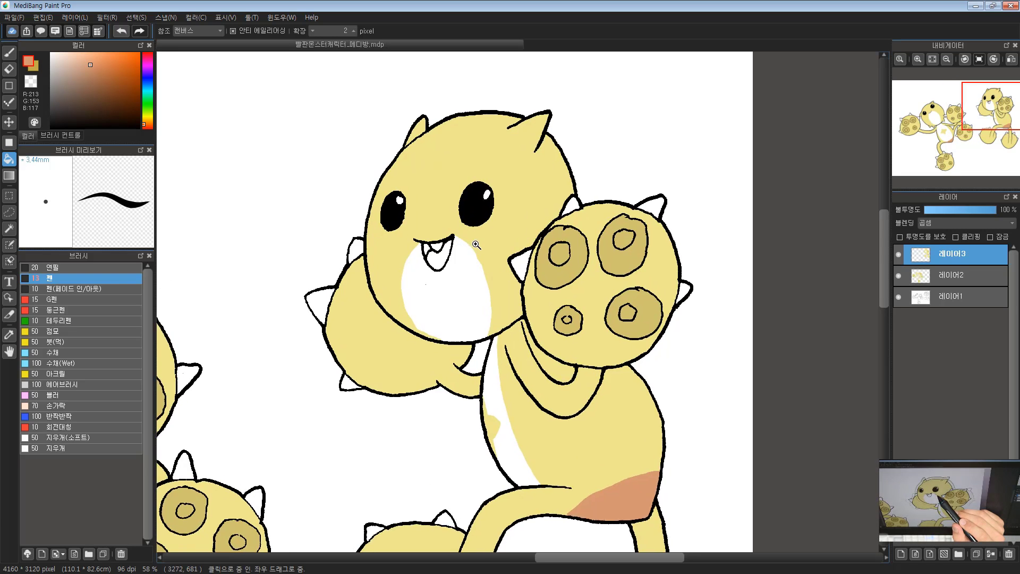
left_click_drag(78, 47, 690, 84)
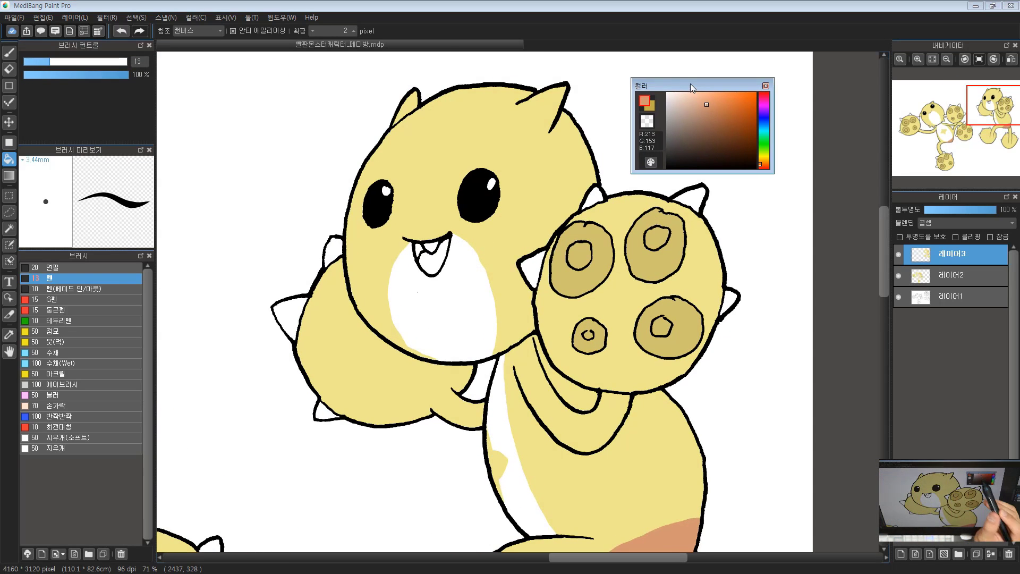
left_click(772, 181)
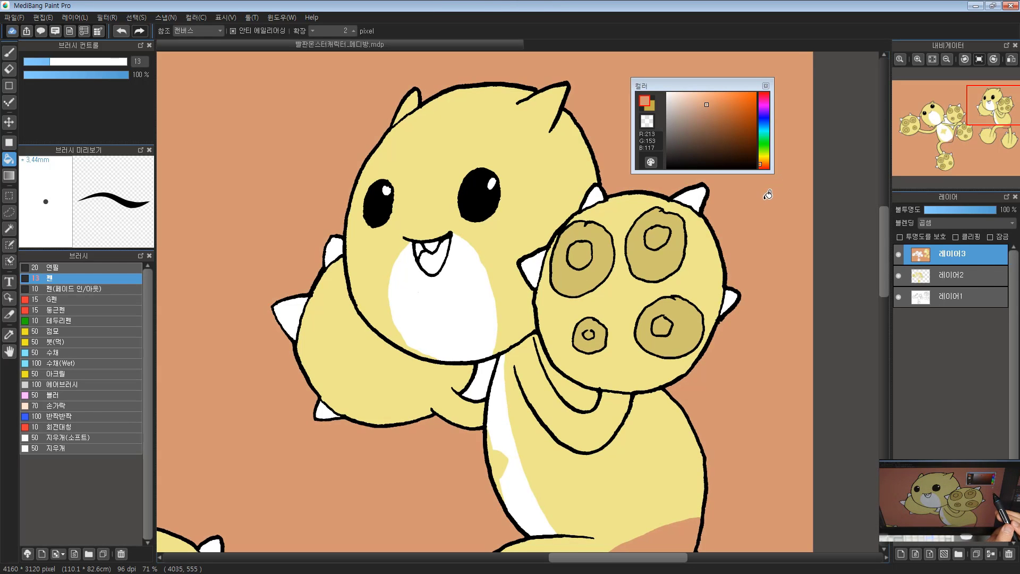
key("ctrl+z")
left_click_drag(774, 171, 851, 307)
left_click(647, 373)
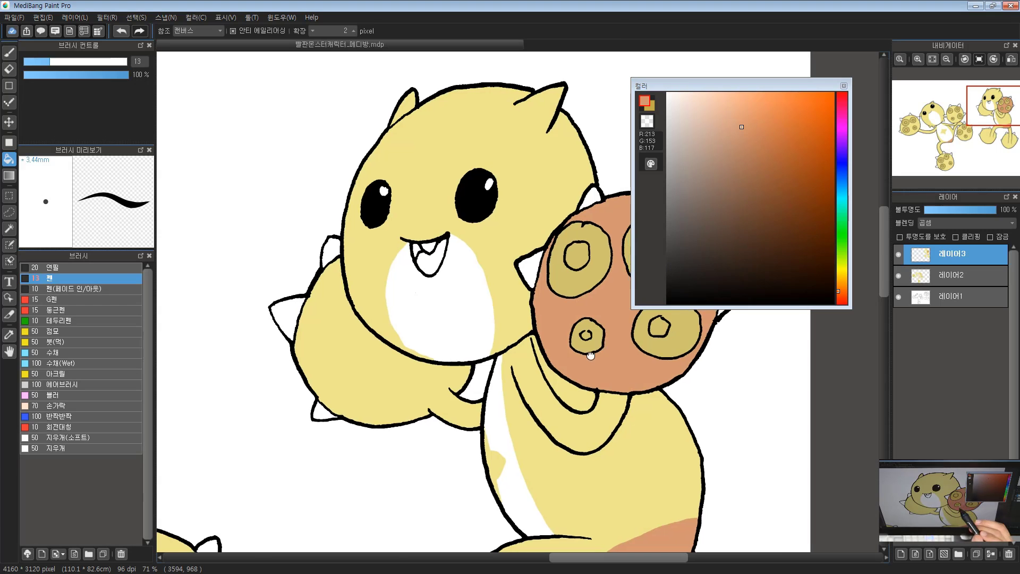
key("ctrl+z")
Step: Set the colour to pink (240, 119, 137) and fill the inside of the second character's mouth below the teeth
left_click_drag(591, 342, 484, 293)
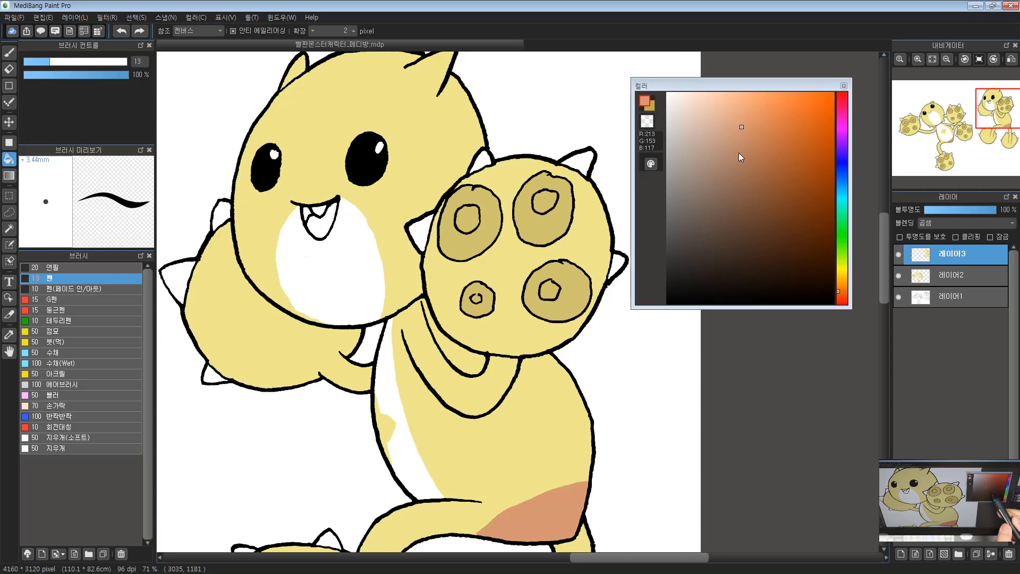
left_click_drag(558, 247, 542, 234)
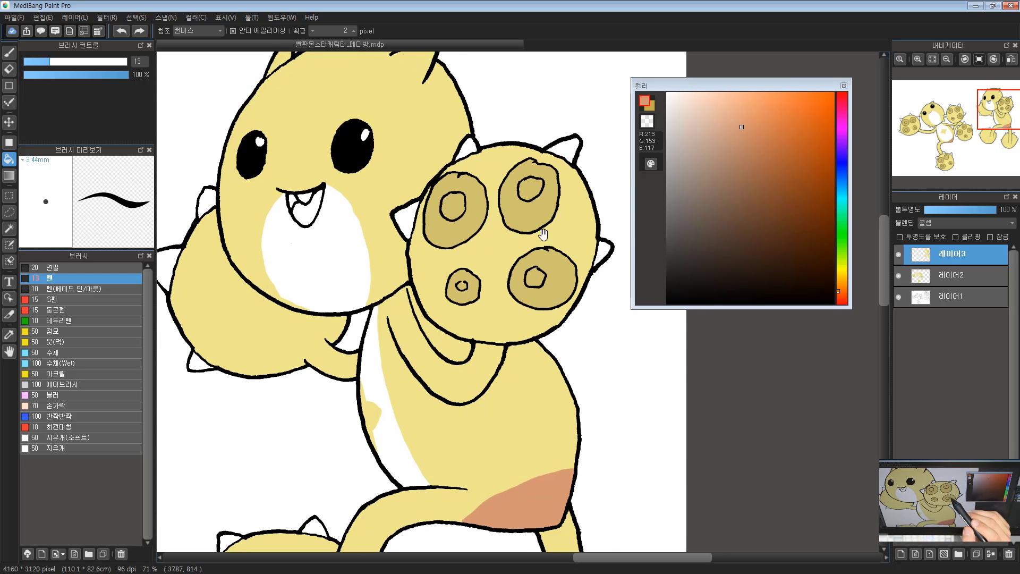
left_click(838, 297)
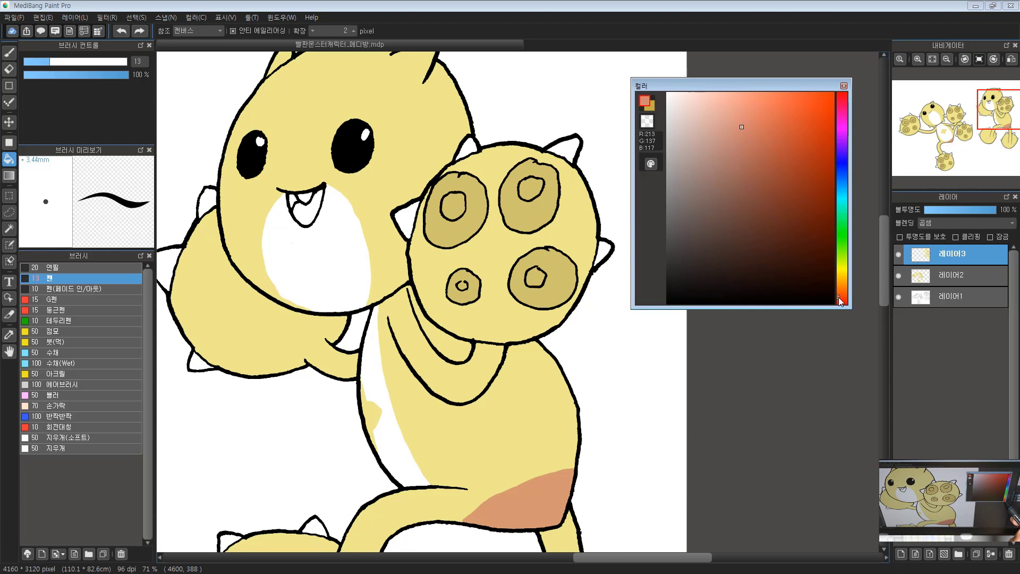
left_click_drag(840, 301, 856, 86)
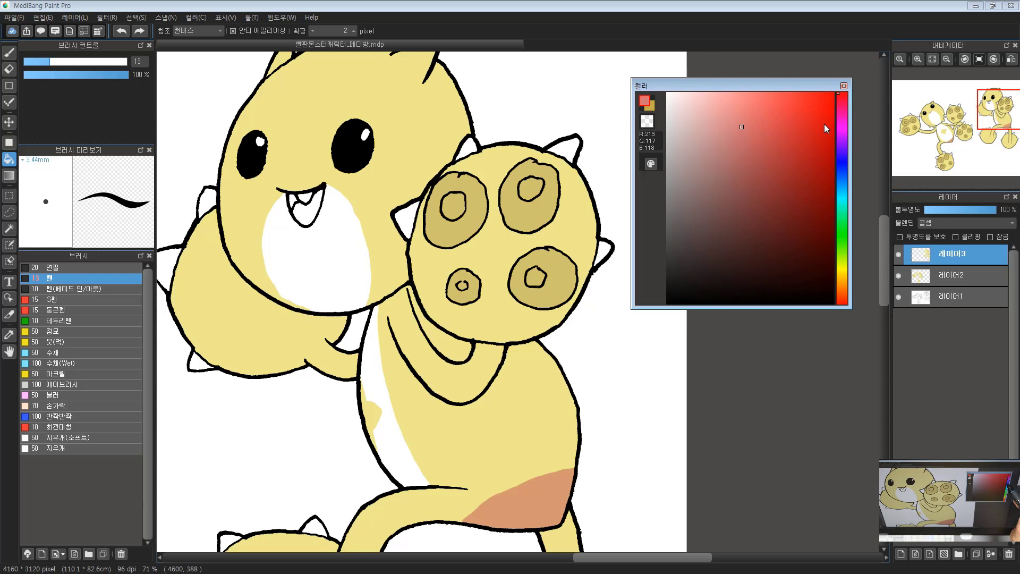
left_click(746, 112)
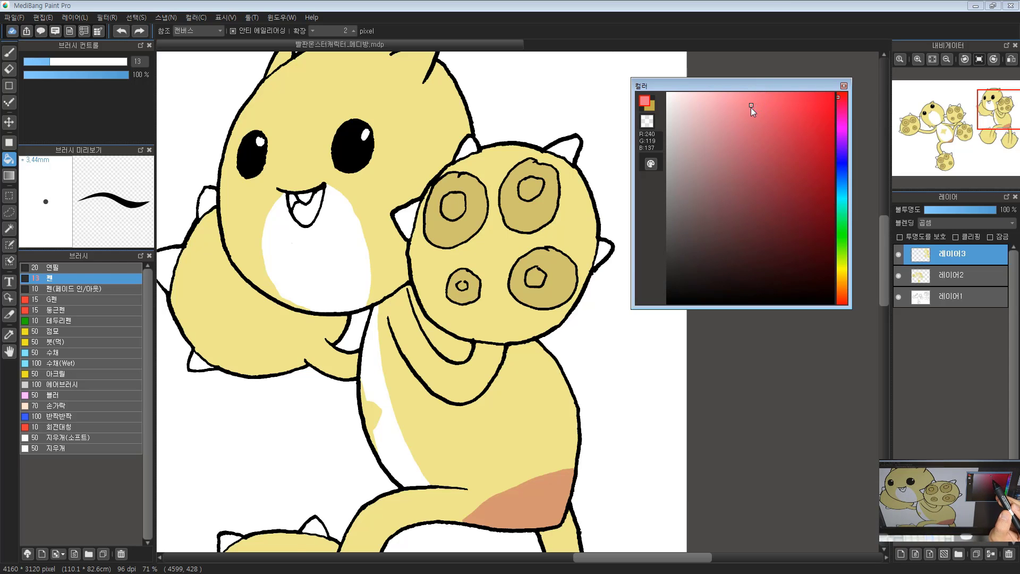
left_click(318, 204)
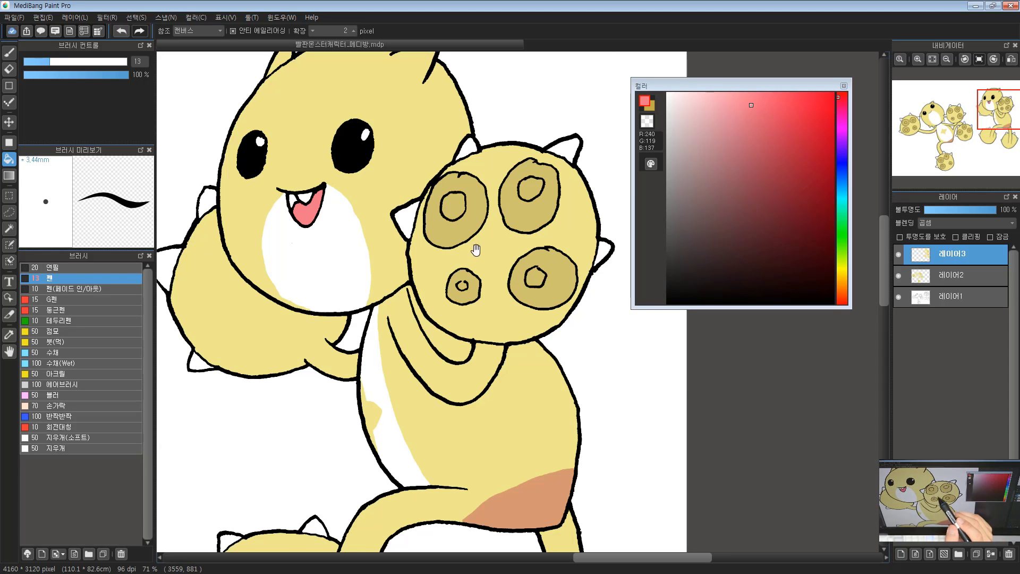
Step: Fill the mouth gap beside the second character's teeth with dark maroon (101, 61, 77)
scroll(474, 221, "up", 2)
left_click_drag(274, 245, 284, 237)
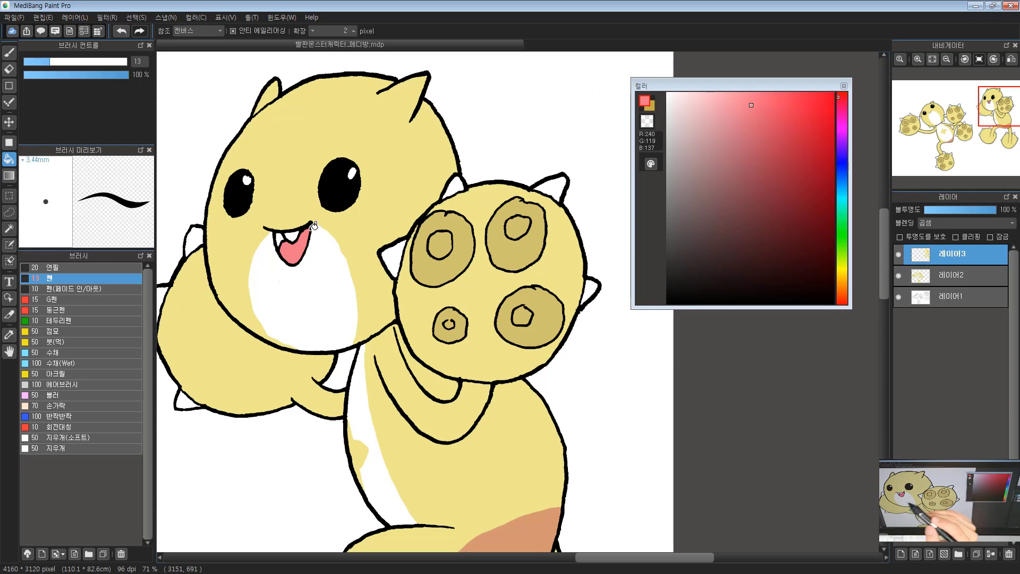
left_click_drag(840, 103, 840, 106)
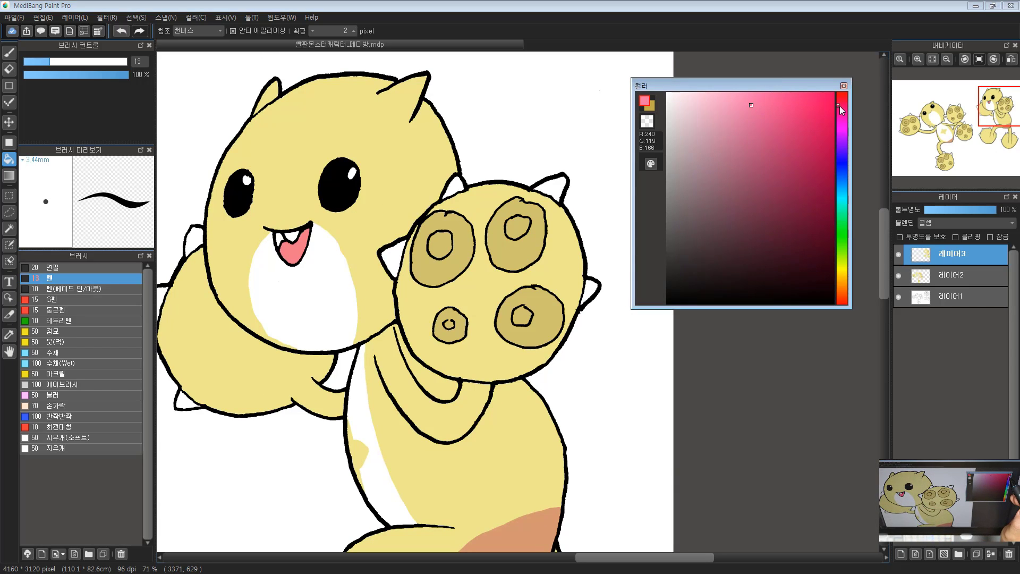
left_click_drag(748, 119, 725, 170)
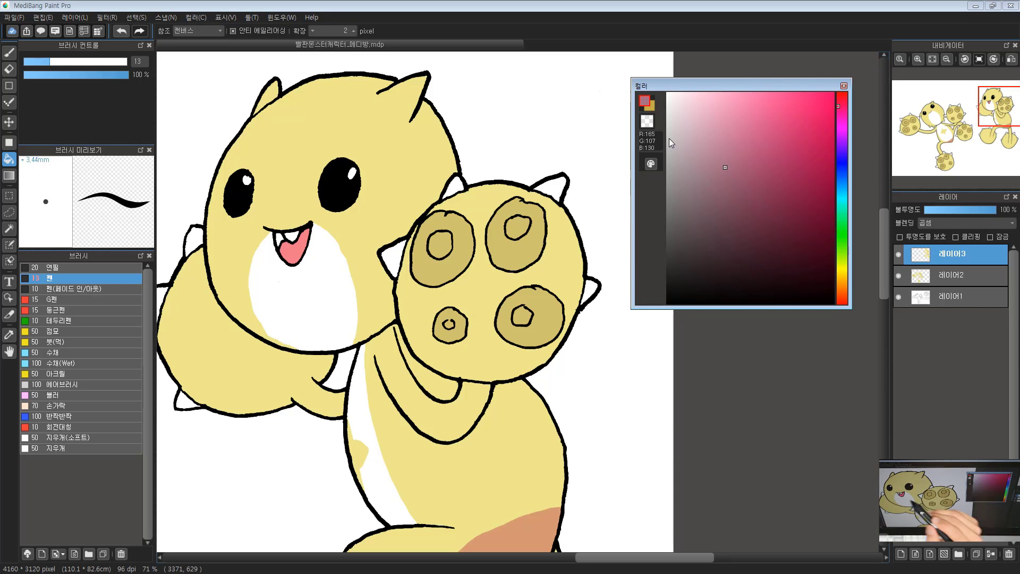
left_click(282, 234)
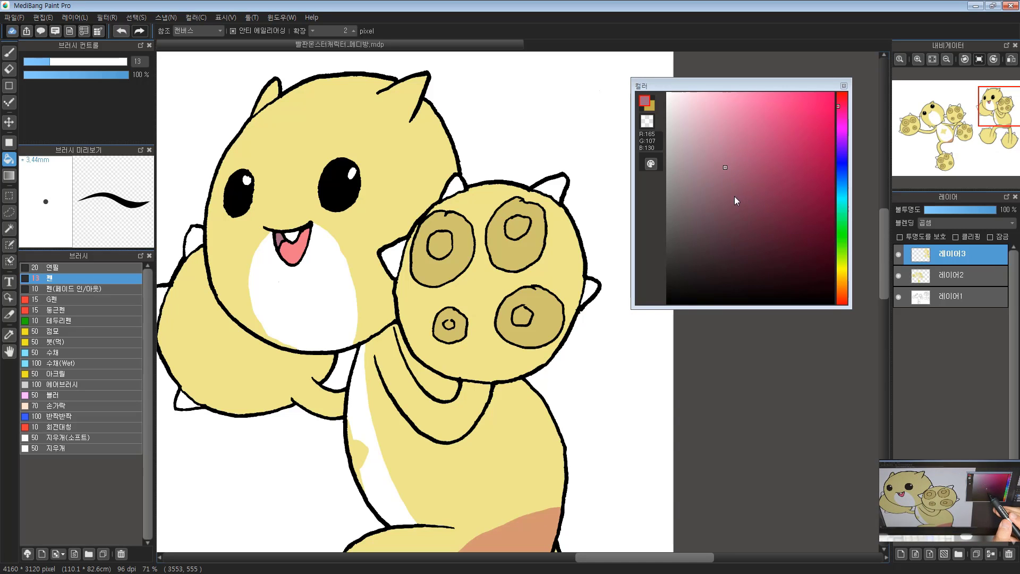
left_click(732, 220)
left_click(282, 234)
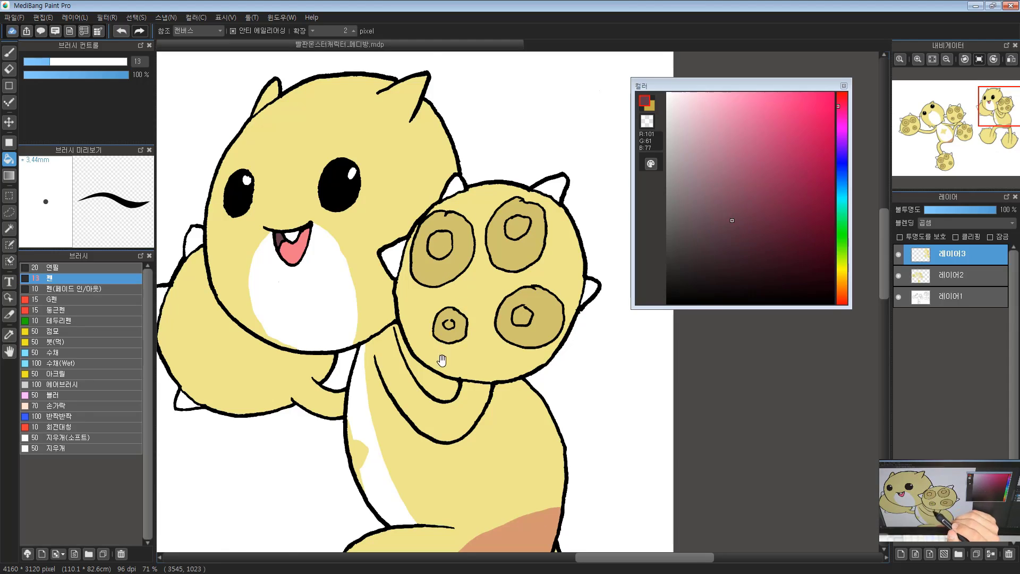
mouse_move(441, 361)
left_mouse_down()
mouse_move(508, 200)
mouse_move(413, 289)
mouse_move(467, 273)
left_mouse_up()
left_click_drag(731, 82, 755, 66)
left_click(562, 365)
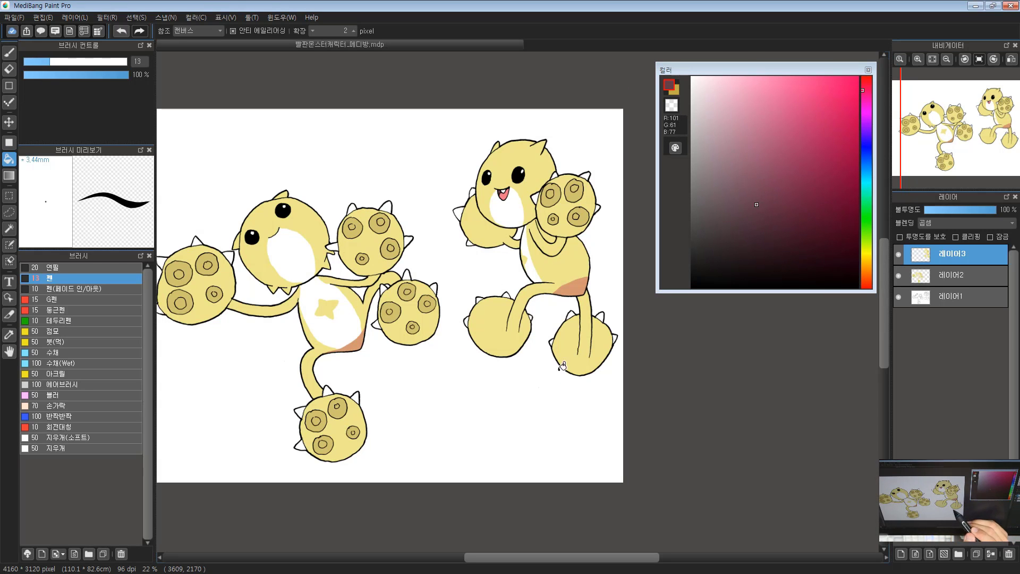
left_click(540, 345)
key("ctrl+z")
left_click_drag(420, 350, 538, 367)
scroll(478, 366, "up", 3)
Step: Dock the colour palette above the brush panels and group the brush control with the brush preview, keeping the preview in front
mouse_move(734, 69)
left_mouse_down()
mouse_move(162, 67)
mouse_move(87, 41)
mouse_move(84, 54)
left_mouse_up()
left_click_drag(114, 268, 114, 186)
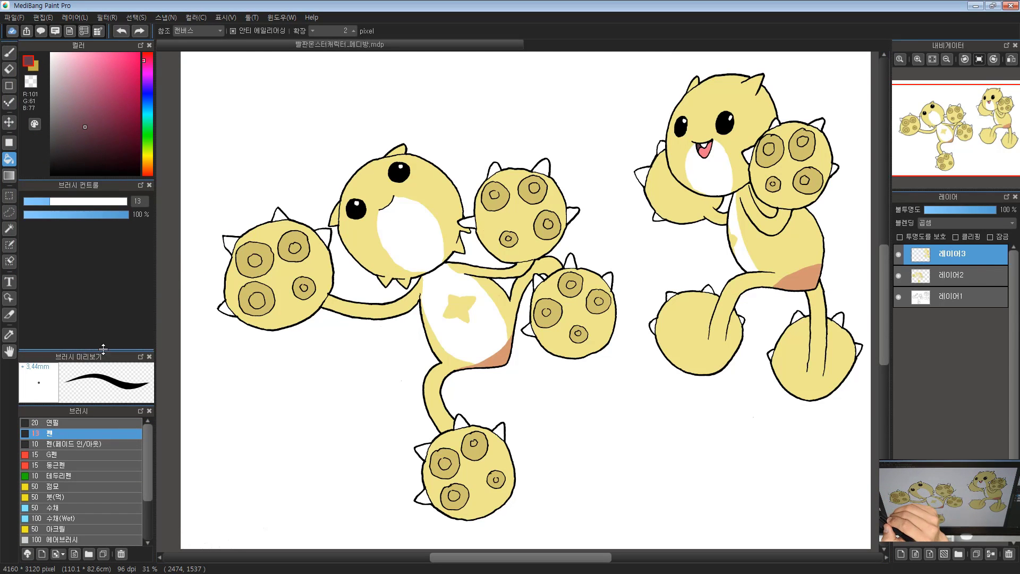
mouse_move(105, 355)
left_mouse_down()
mouse_move(115, 181)
mouse_move(108, 231)
mouse_move(109, 201)
left_mouse_up()
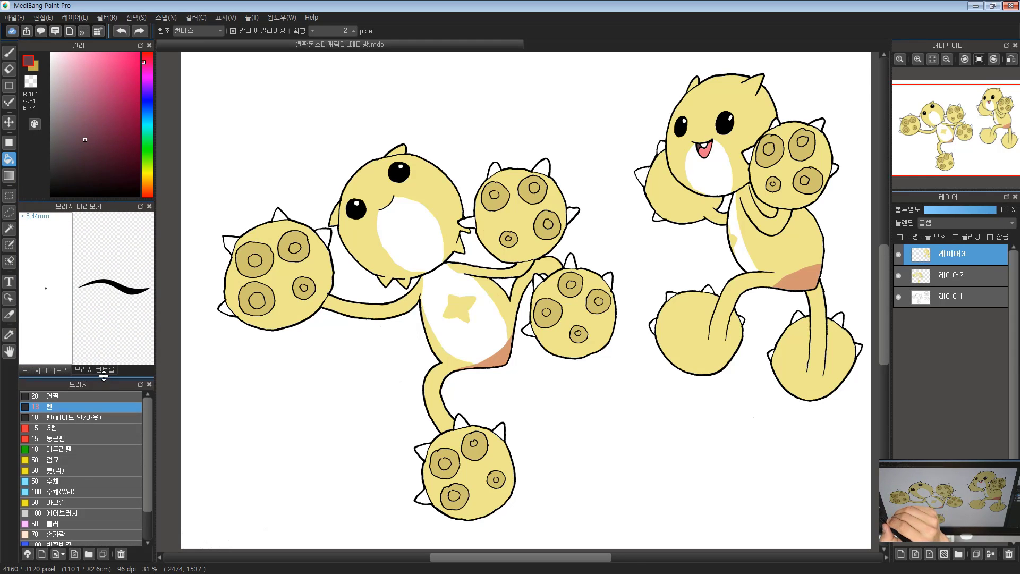
mouse_move(110, 378)
left_mouse_down()
mouse_move(110, 309)
mouse_move(105, 318)
left_mouse_up()
left_click(104, 311)
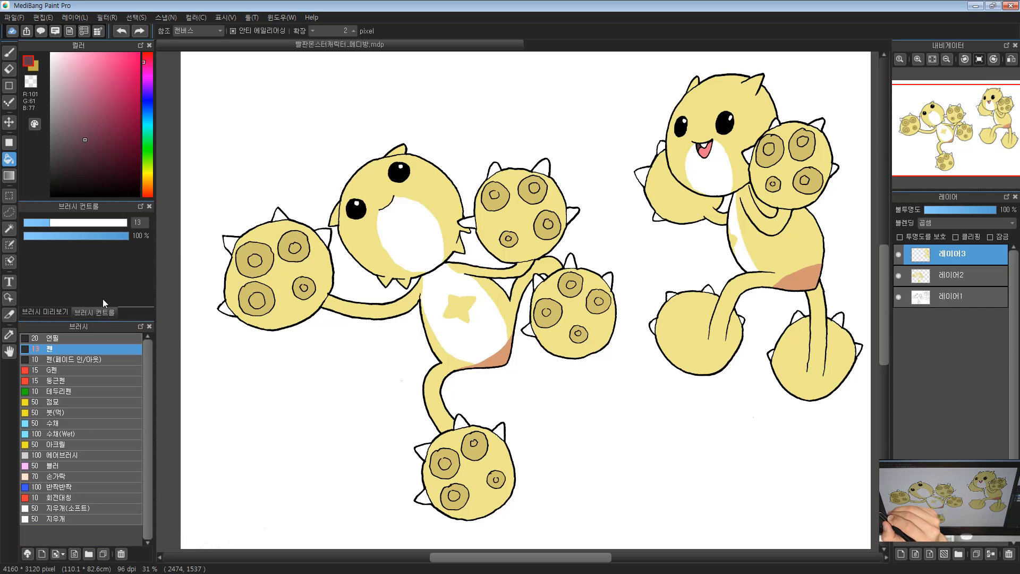
left_click(56, 308)
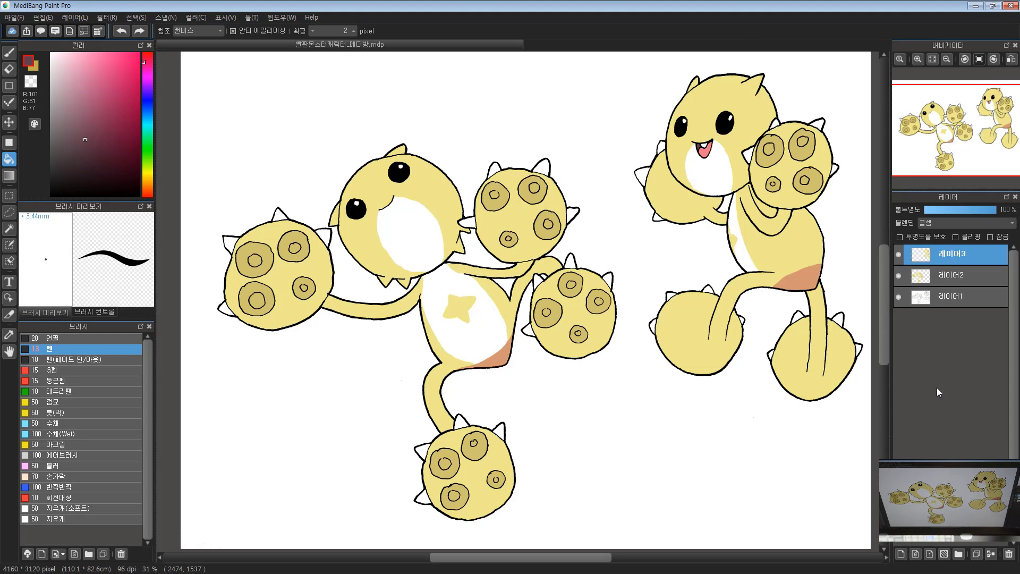
Step: Add a new layer above the colour layers, name it 그림자 and set its blending to Multiply (곱셈)
left_click(901, 554)
double_click(958, 257)
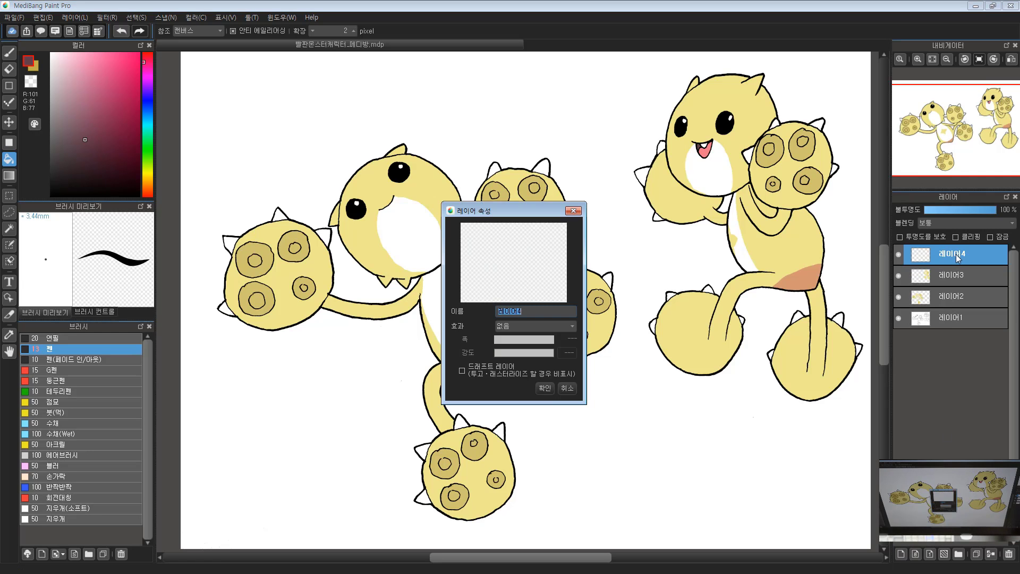
key("Return")
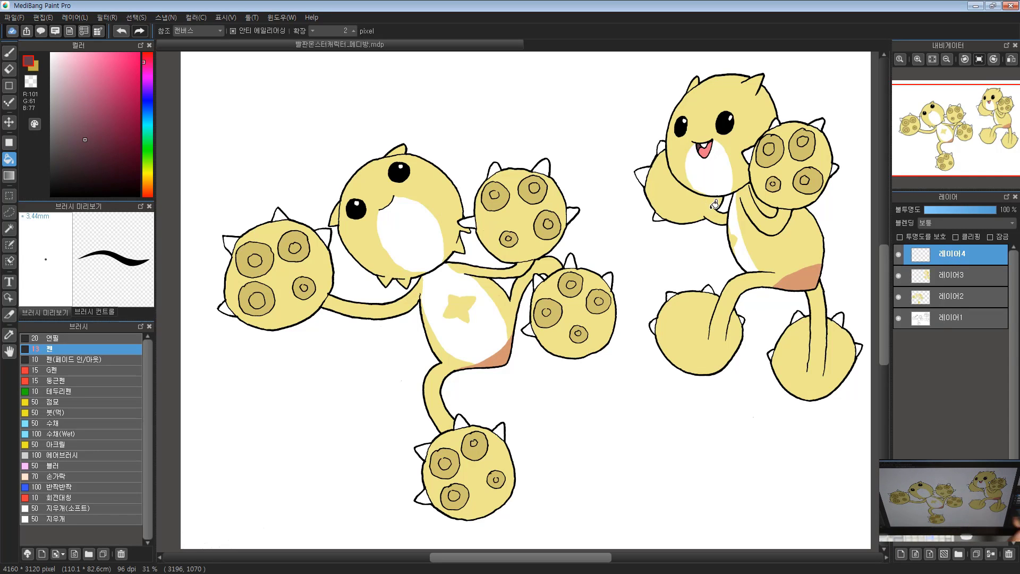
double_click(957, 258)
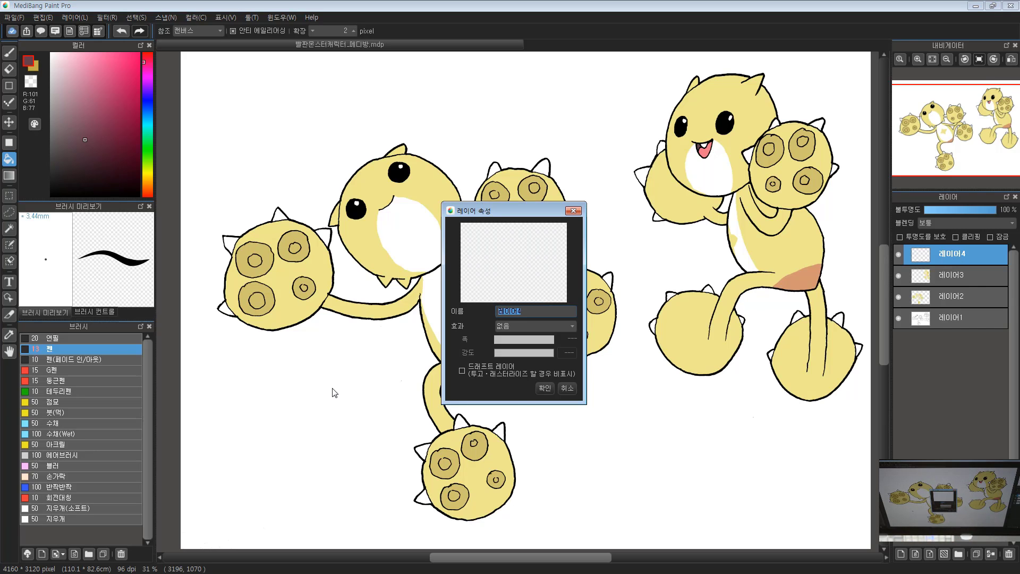
type("그림자")
key("Return")
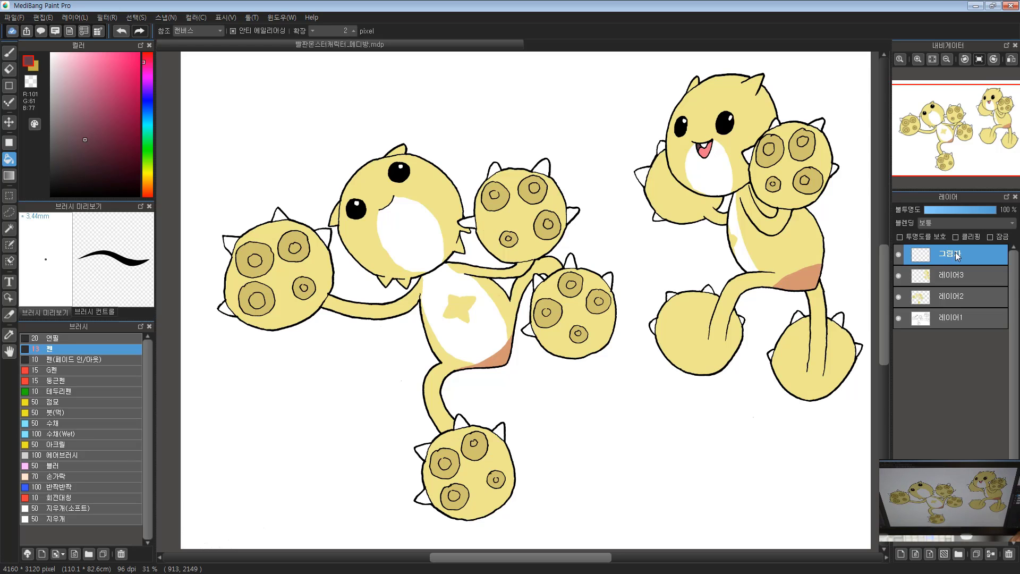
left_click(938, 223)
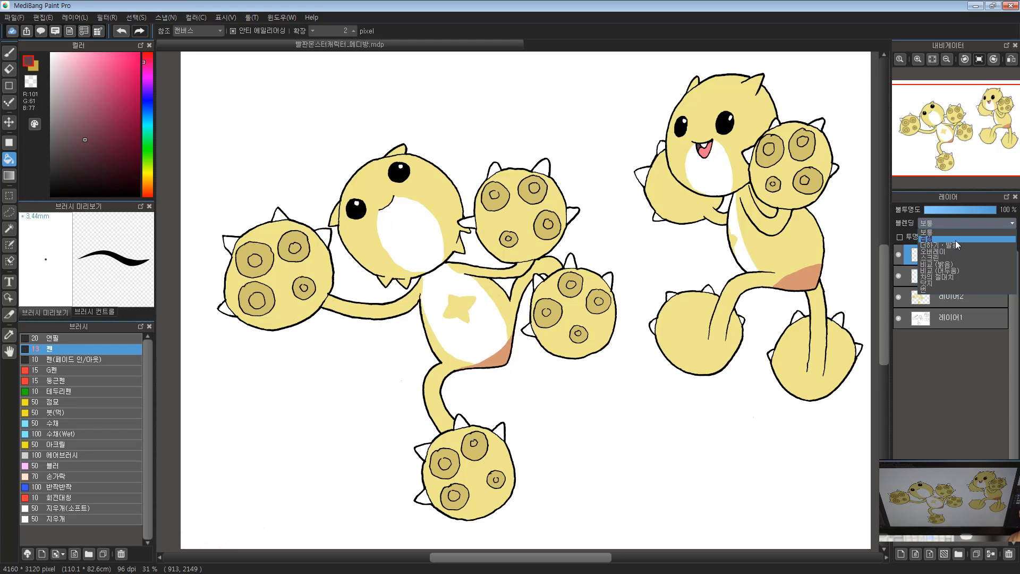
left_click(955, 240)
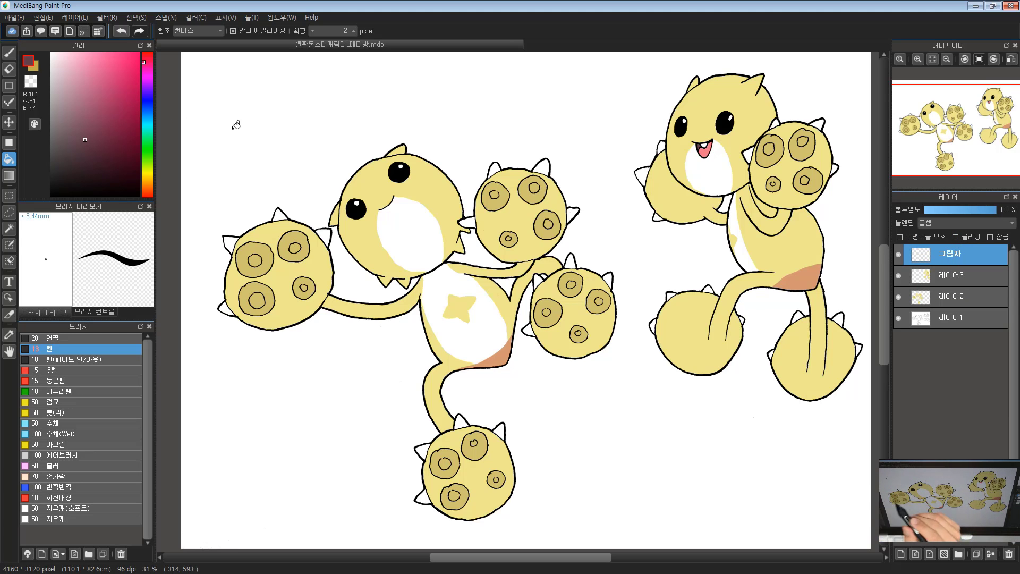
Step: Resize the colour palette, set the colour to muted mauve (173, 114, 138) and switch to the Brush tool
left_click_drag(133, 202, 133, 157)
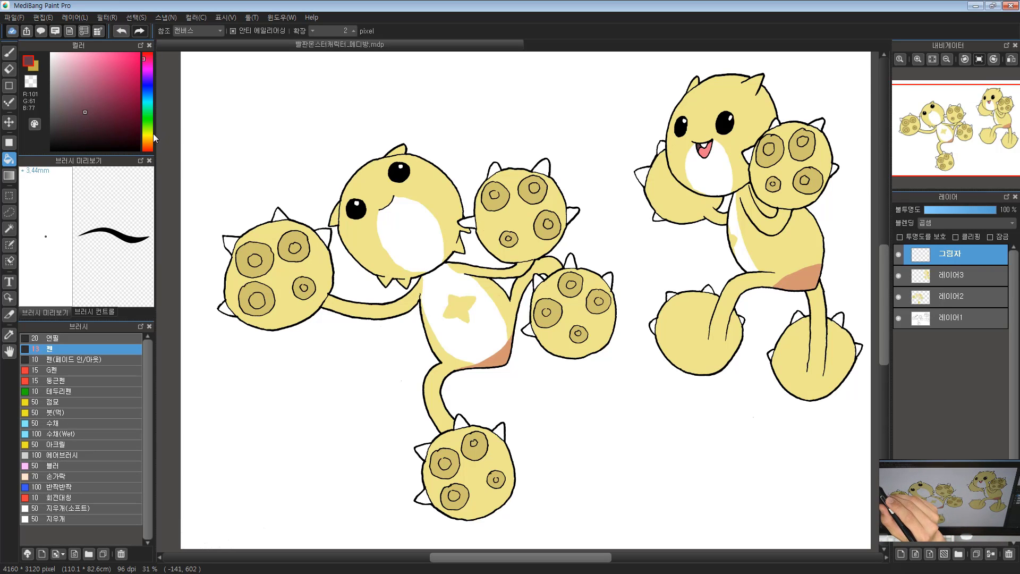
left_click_drag(154, 138, 147, 165)
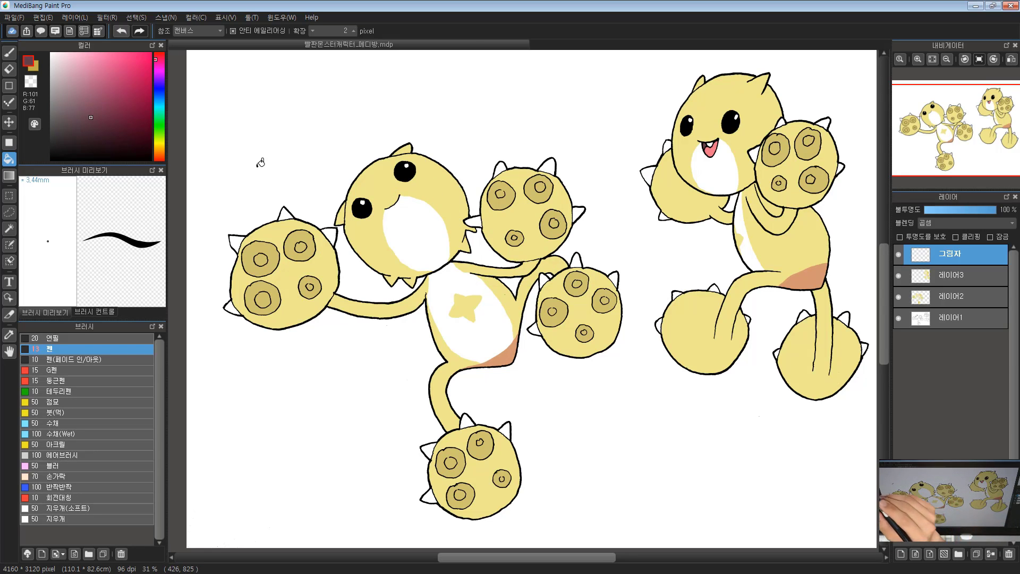
left_click(72, 86)
left_click_drag(82, 88, 84, 87)
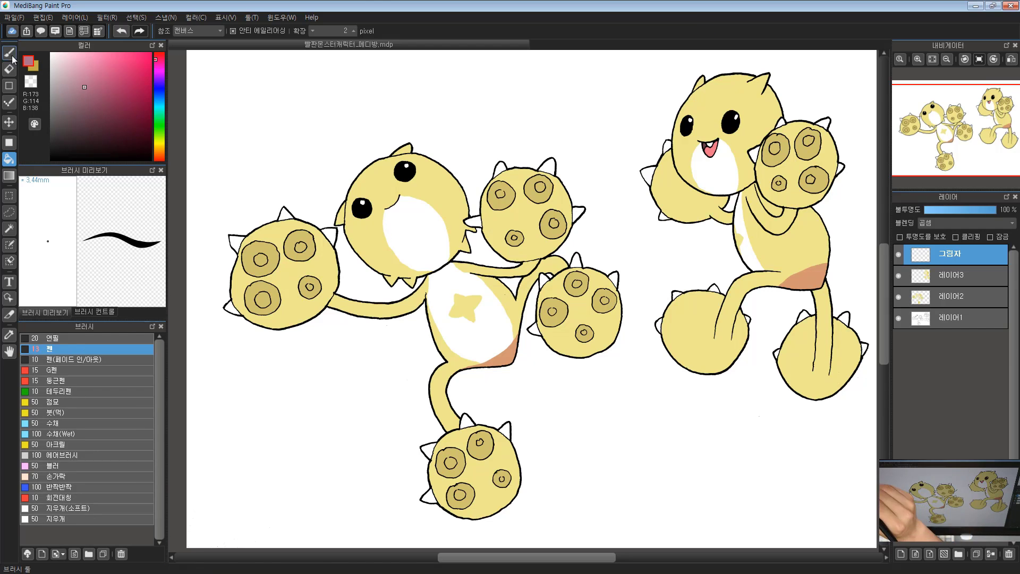
key("b")
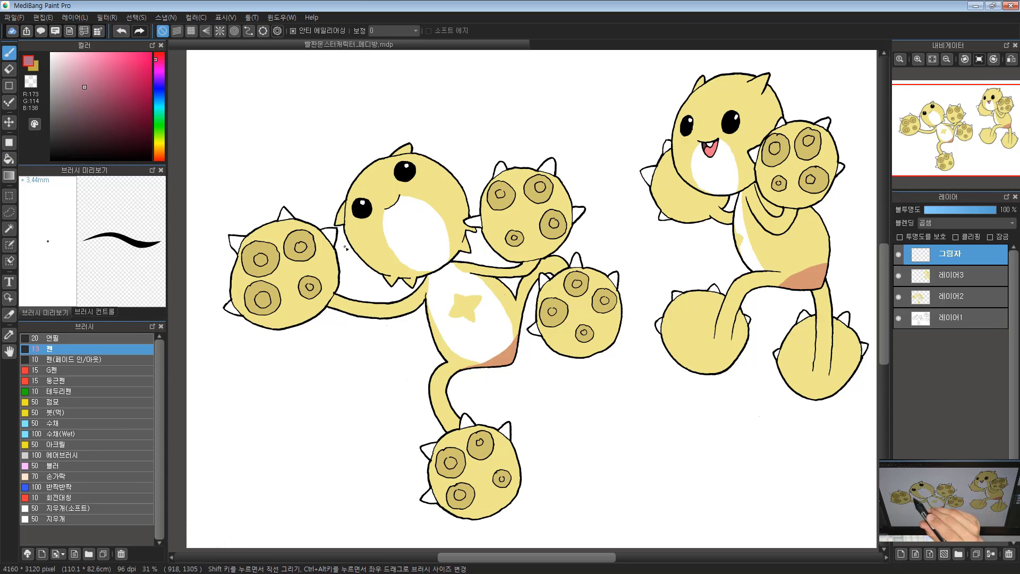
Step: Try diagonal mauve shadow strokes across the first character's face on the 그림자 layer, and undo them
left_click_drag(345, 258, 434, 193)
mouse_move(384, 229)
left_mouse_down()
mouse_move(371, 239)
mouse_move(403, 218)
mouse_move(357, 254)
left_mouse_up()
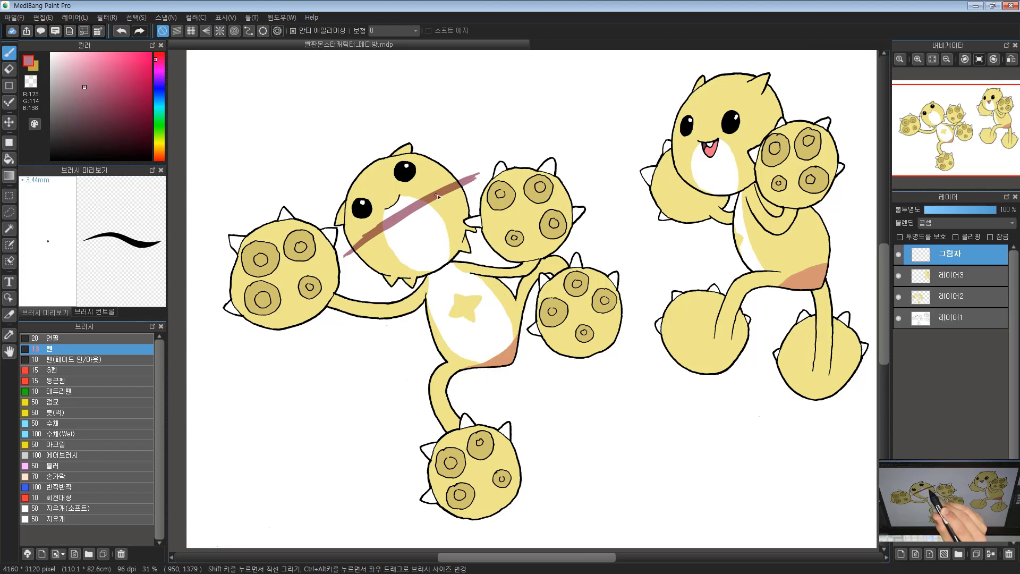
scroll(436, 197, "up", 6)
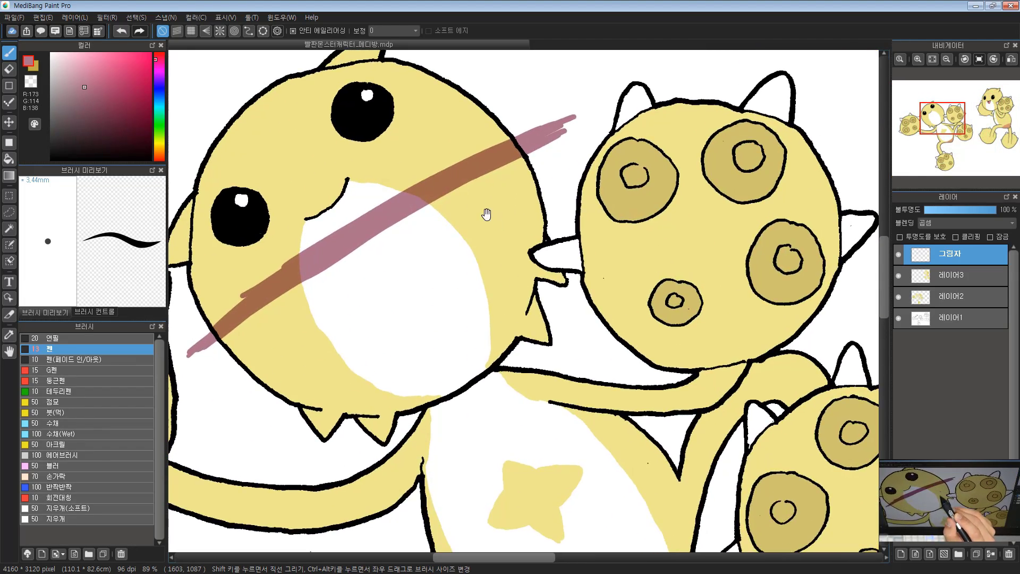
left_click_drag(420, 218, 481, 220)
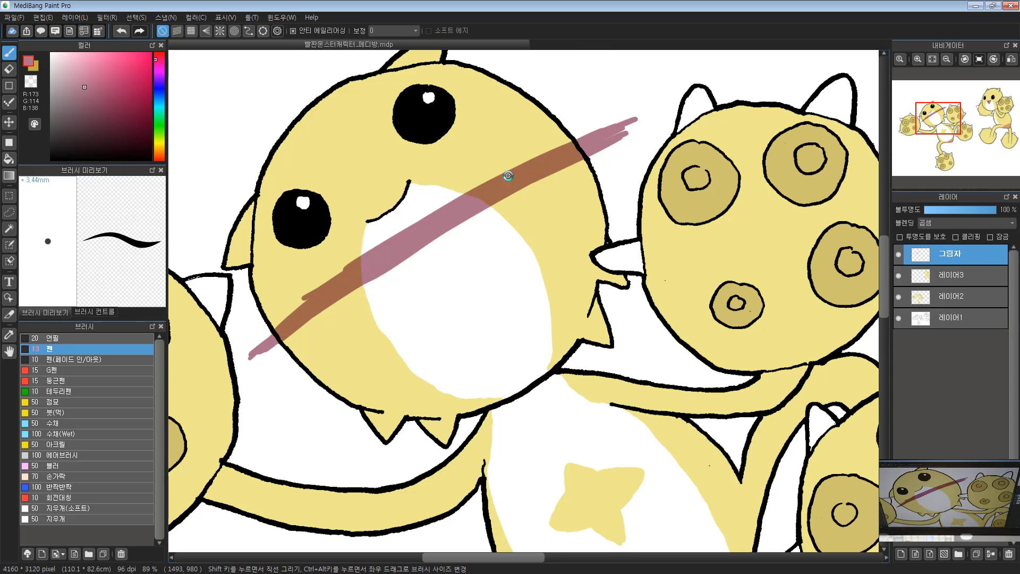
key("ctrl+z")
Step: Float the colour palette over the canvas between the two characters and enlarge it
scroll(490, 358, "down", 5)
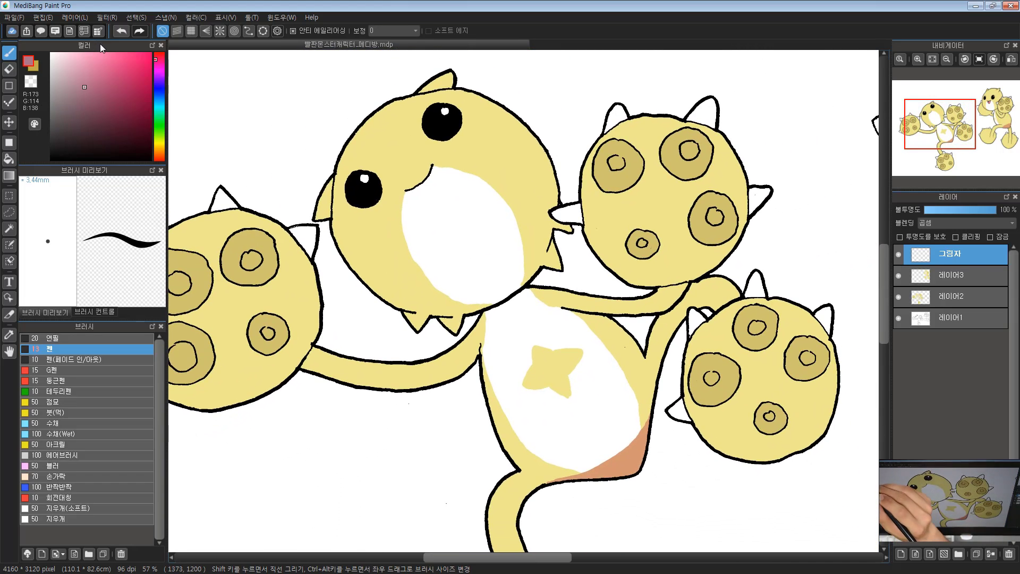
mouse_move(100, 43)
left_mouse_down()
mouse_move(308, 85)
mouse_move(695, 89)
left_mouse_up()
left_click_drag(769, 210, 854, 338)
mouse_move(828, 92)
left_mouse_down()
mouse_move(817, 81)
mouse_move(831, 75)
left_mouse_up()
left_click_drag(442, 335, 471, 317)
left_click_drag(553, 229, 340, 261)
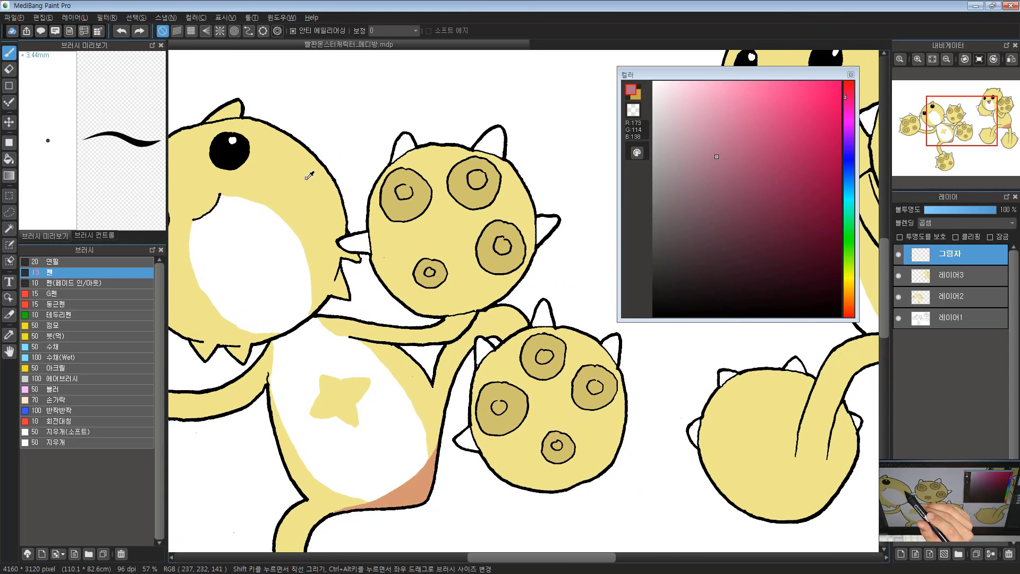
left_click(303, 189, "alt")
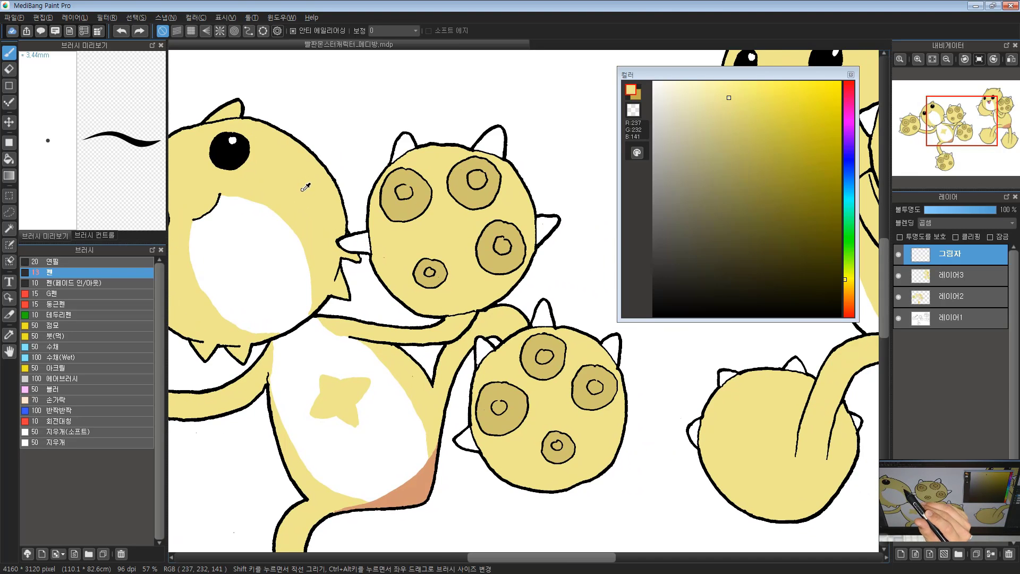
left_click(848, 289)
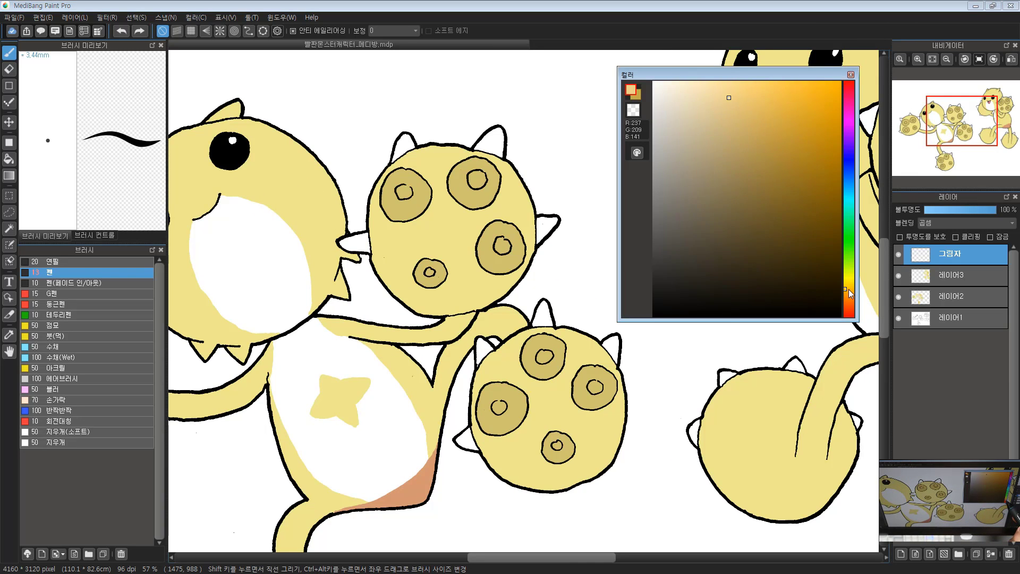
left_click_drag(849, 289, 848, 296)
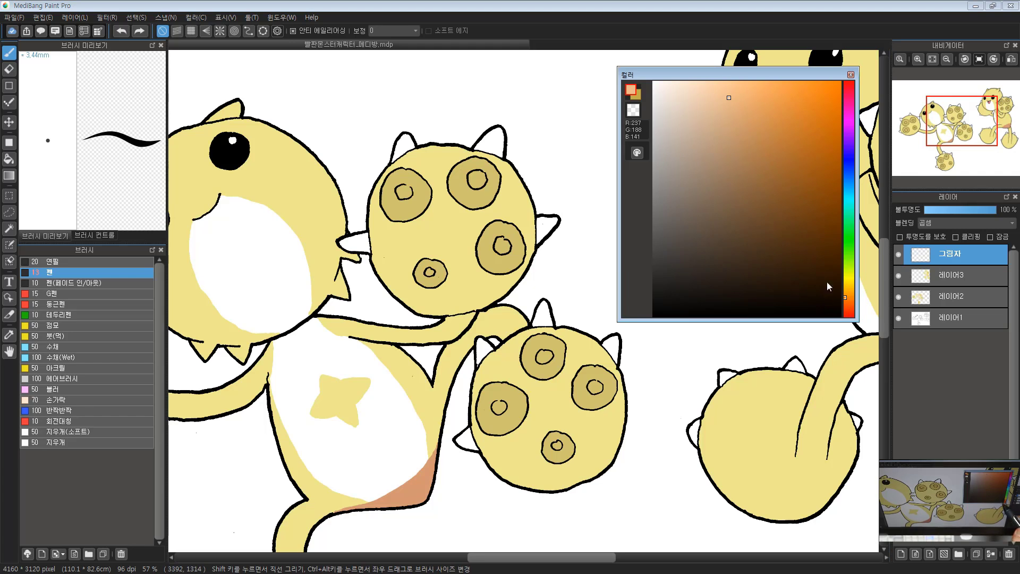
left_click(396, 208, "alt")
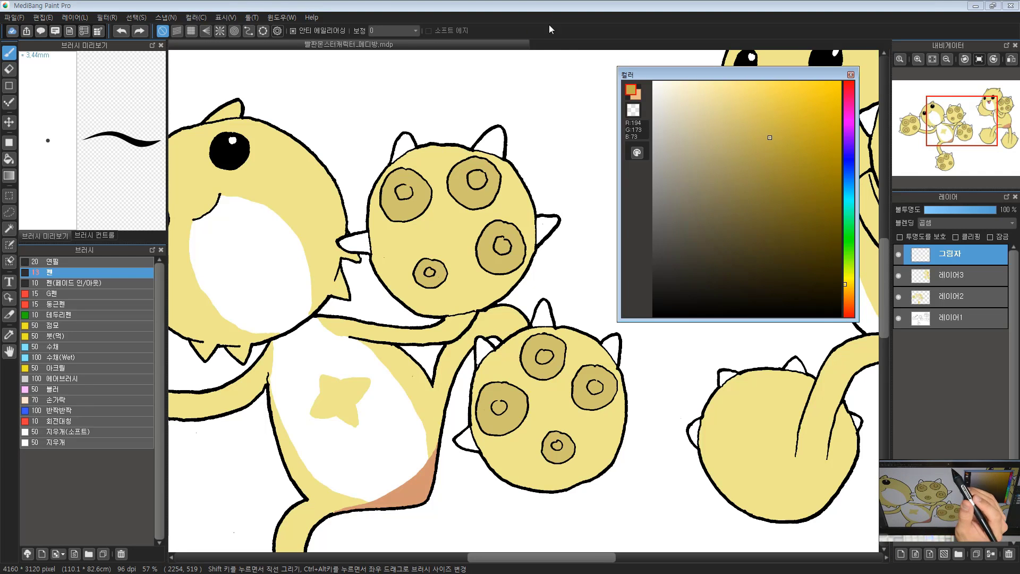
Step: Sample the first character's yellow head colour, then shift it towards orange and darken it to a beige shadow tone (198, 168, 133)
left_click_drag(338, 321, 410, 300)
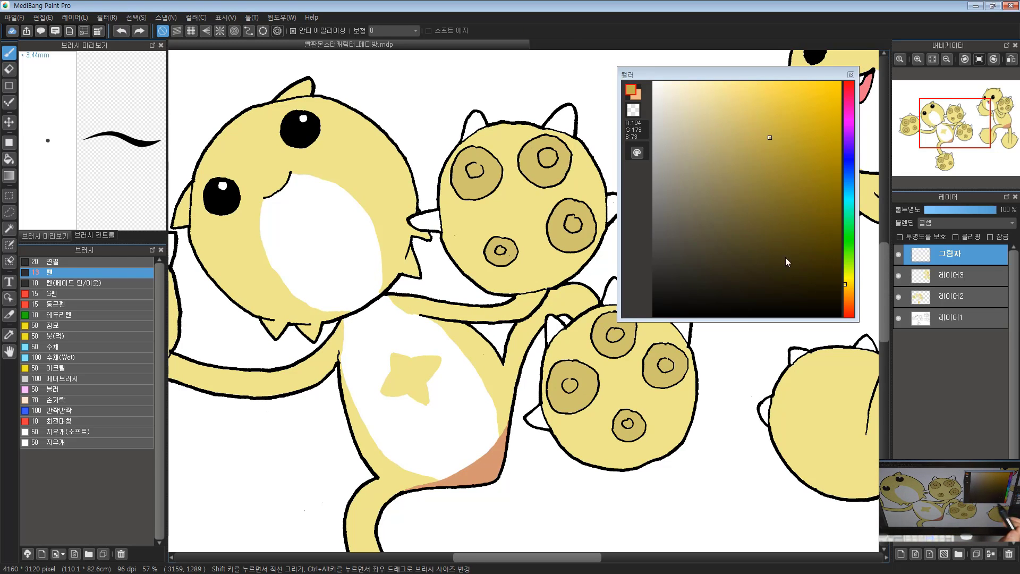
left_click(372, 180, "alt")
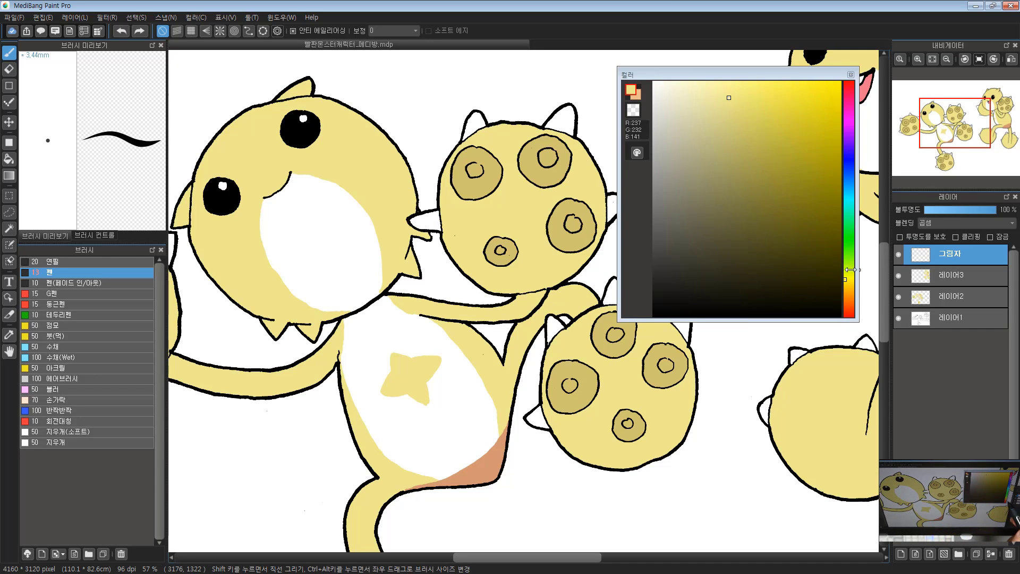
left_click_drag(848, 279, 846, 287)
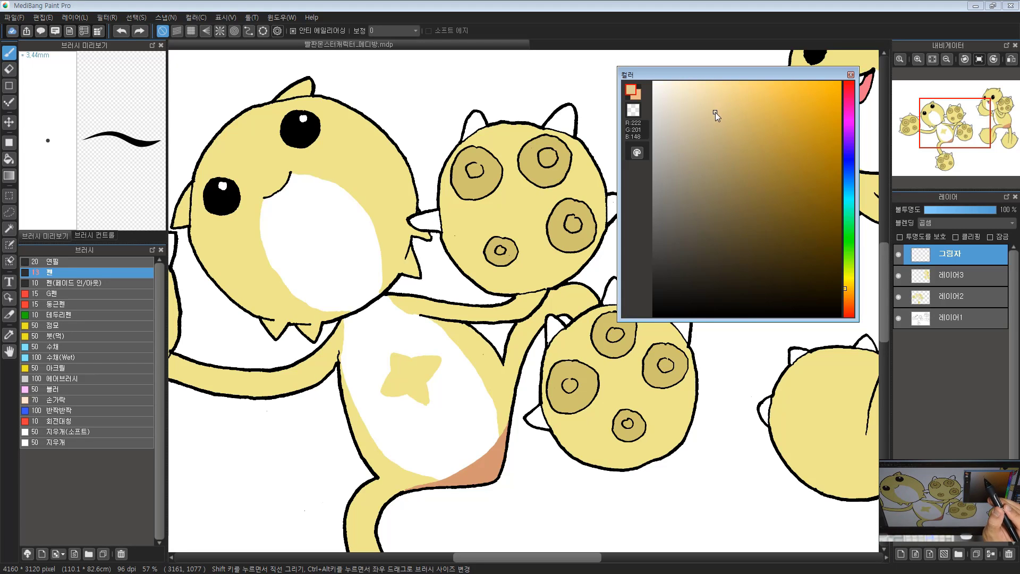
left_click(703, 125)
left_click_drag(700, 135, 632, 145)
left_click(712, 144)
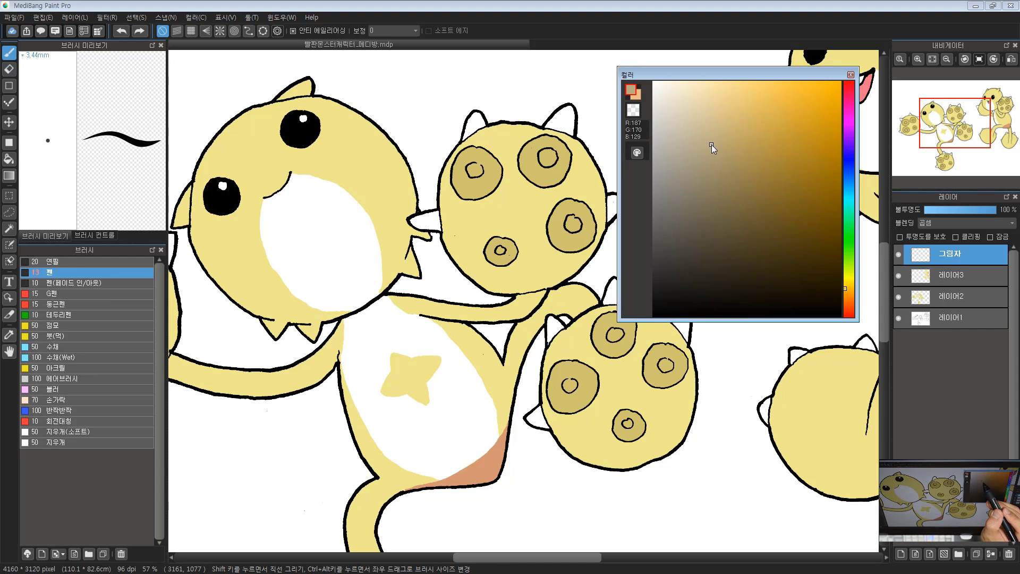
left_click_drag(715, 138, 715, 133)
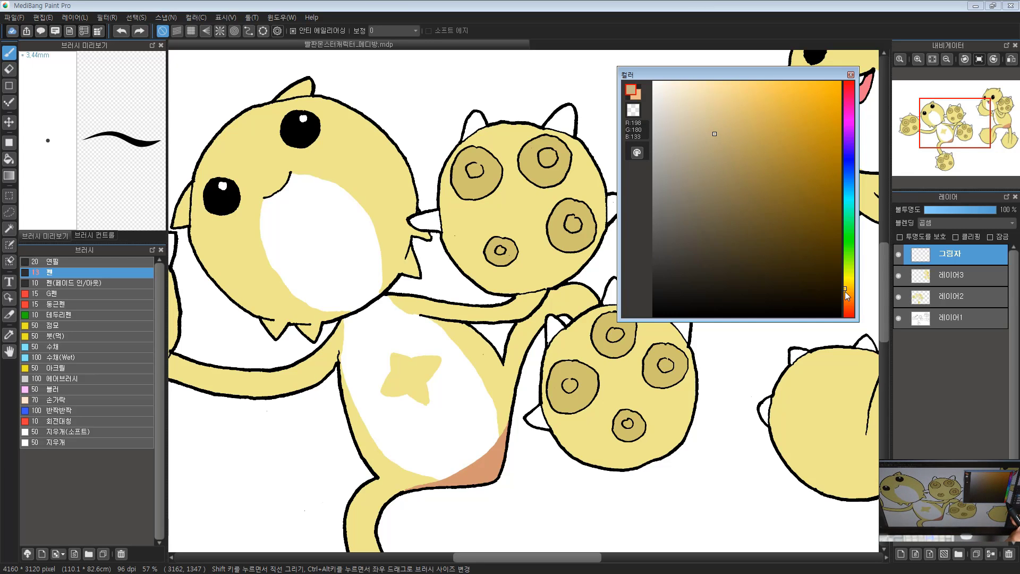
left_click_drag(844, 291, 844, 295)
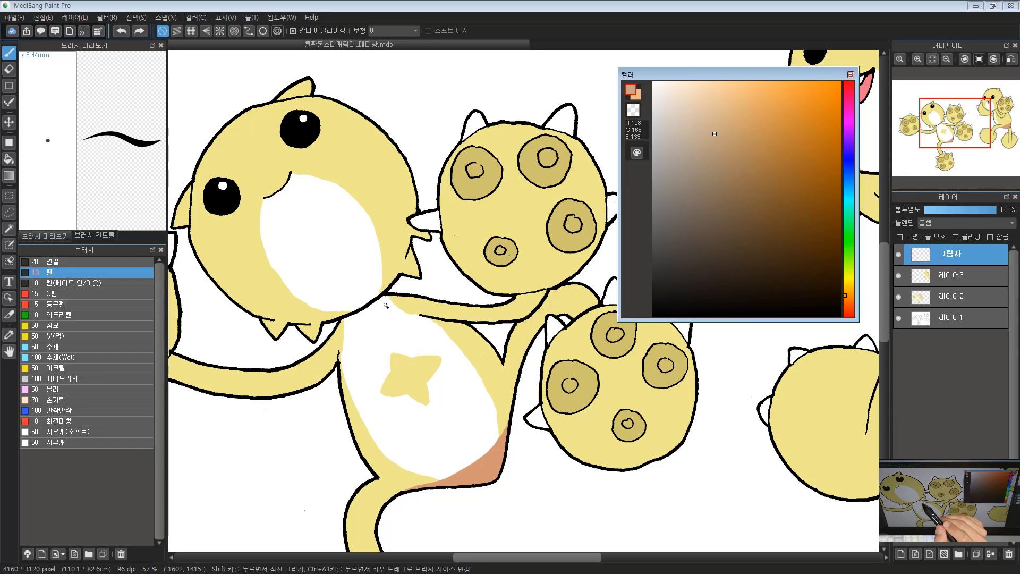
Step: Try a beige shadow stroke on the neck, undo it, and dock the floating colour palette above the brush preview
left_click_drag(396, 296, 366, 319)
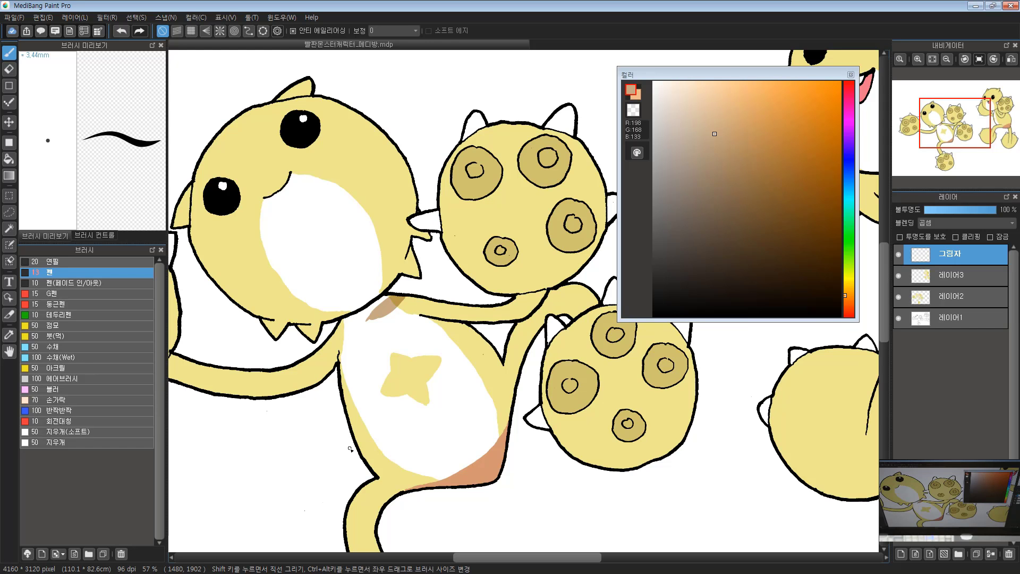
key("ctrl+z")
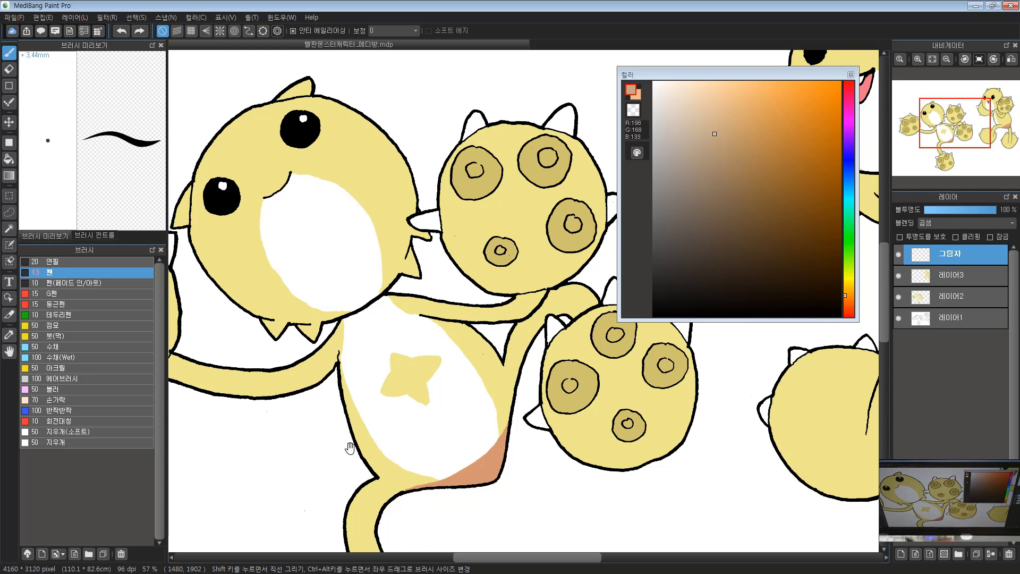
left_click_drag(426, 303, 462, 266)
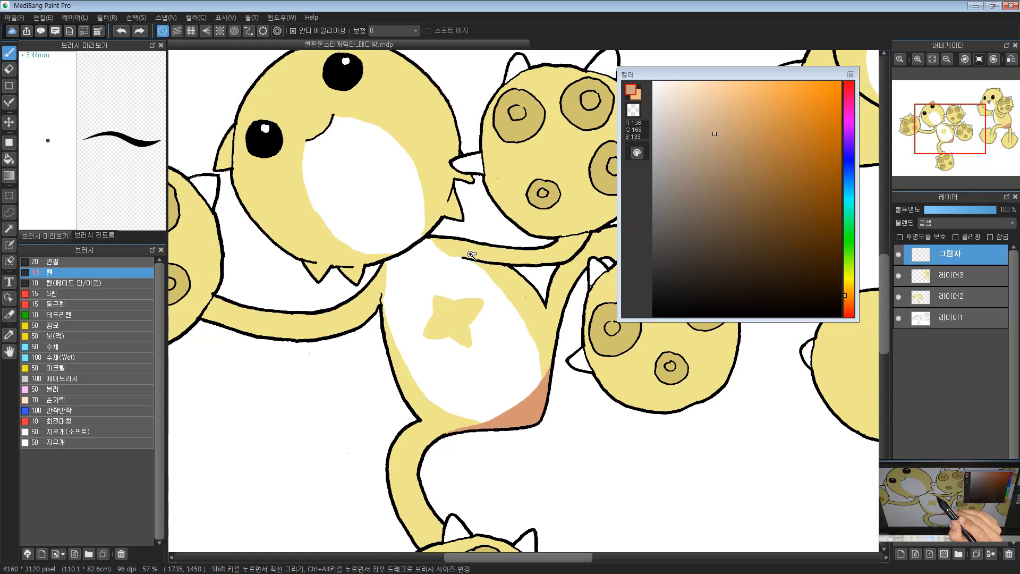
scroll(462, 266, "down", 1)
scroll(464, 254, "down", 1)
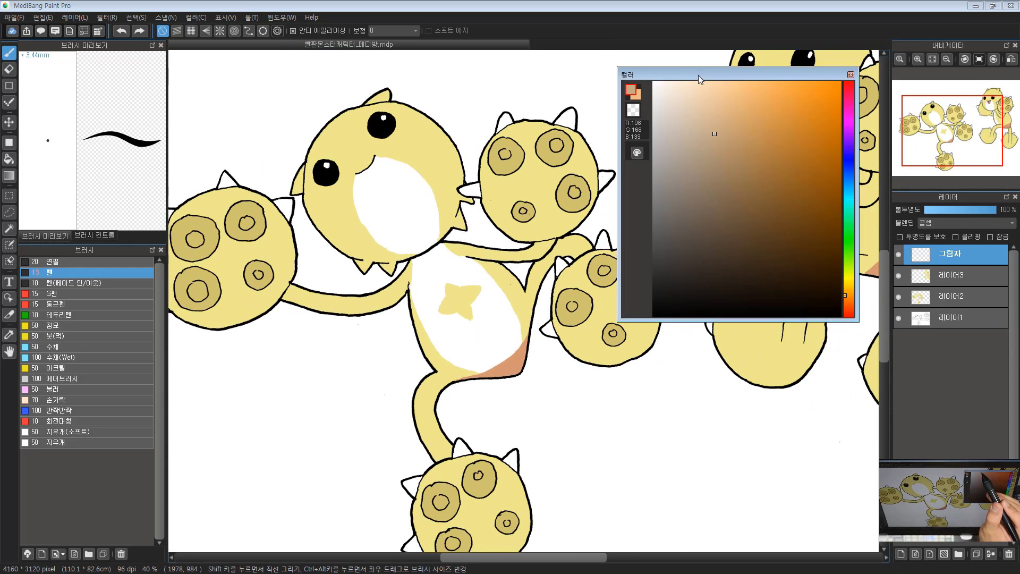
mouse_move(440, 76)
left_mouse_down()
mouse_move(150, 81)
mouse_move(105, 53)
mouse_move(71, 82)
left_mouse_up()
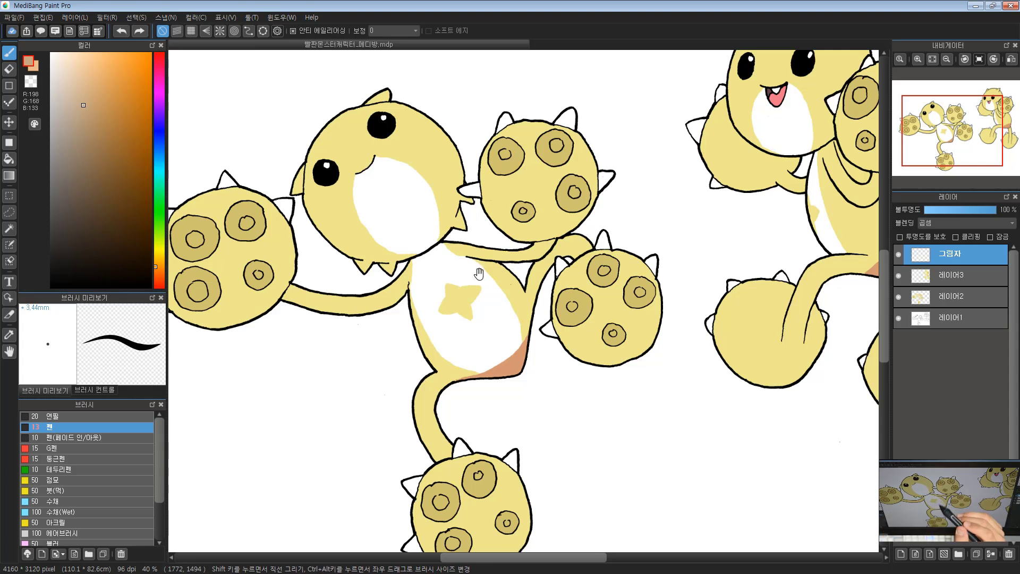
Step: Draw a curved beige shadow outline with the brush on the arm just below the first character's upper-right sucker paw
left_click_drag(474, 333, 458, 267)
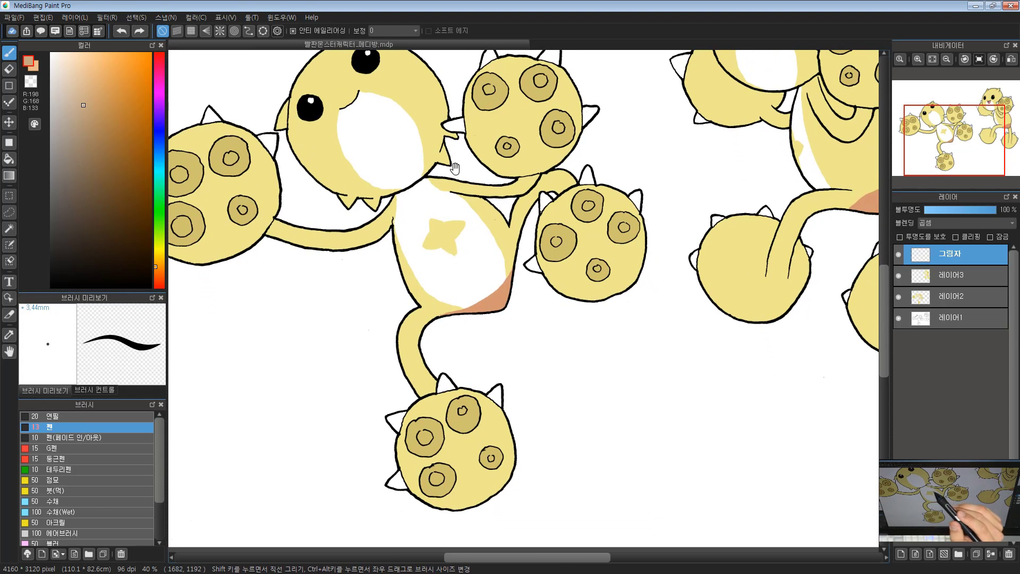
left_click_drag(444, 147, 449, 181)
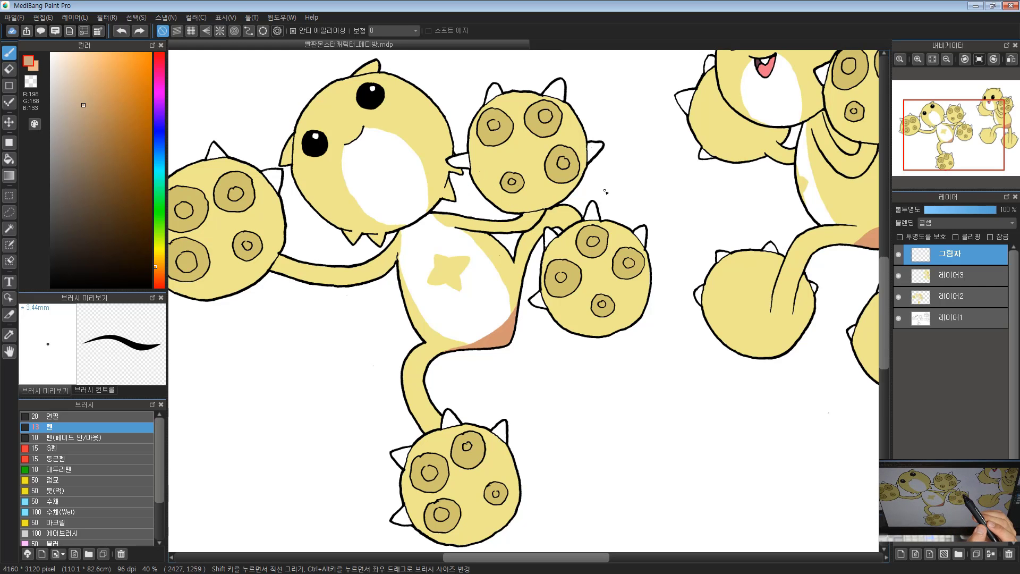
left_click_drag(524, 221, 524, 245)
left_click_drag(452, 205, 480, 215)
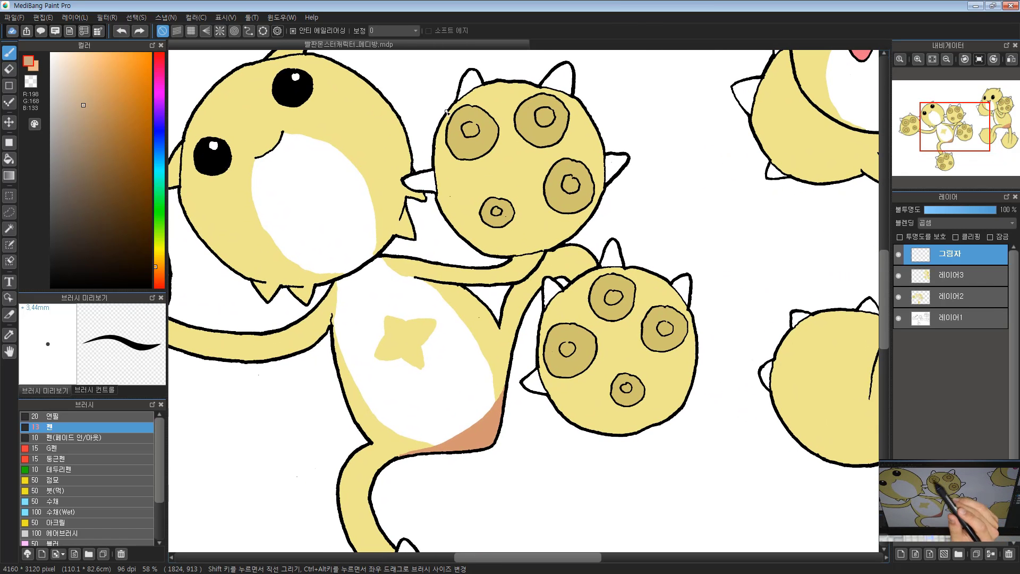
mouse_move(511, 279)
left_mouse_down()
mouse_move(527, 277)
mouse_move(505, 273)
left_mouse_up()
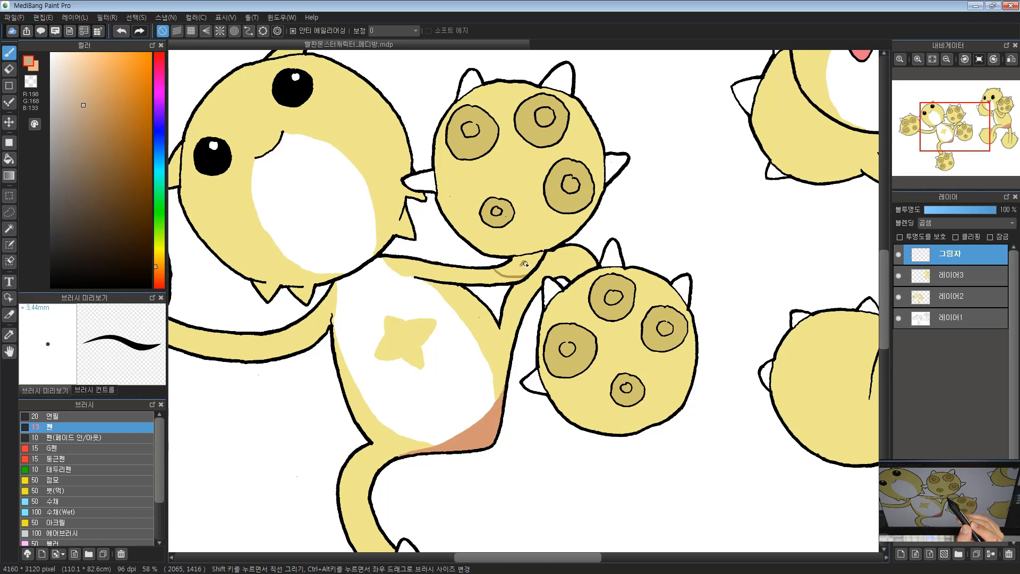
Step: Draw a curved shadow outline beneath the first character's head, running across the neck and upper chest
left_click_drag(371, 335, 454, 312)
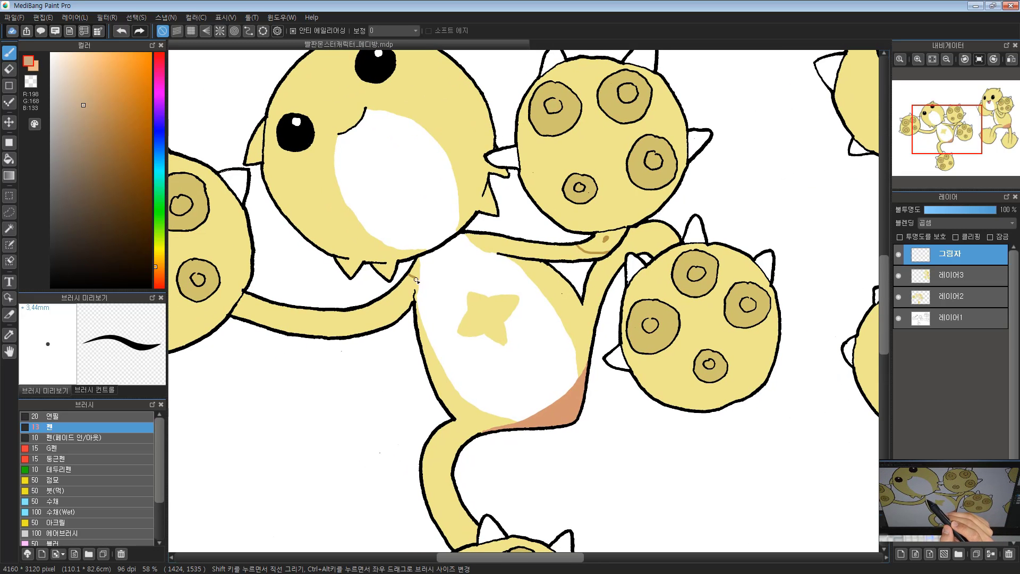
mouse_move(416, 279)
left_mouse_down()
mouse_move(441, 277)
mouse_move(485, 237)
left_mouse_up()
left_click_drag(445, 266, 463, 283)
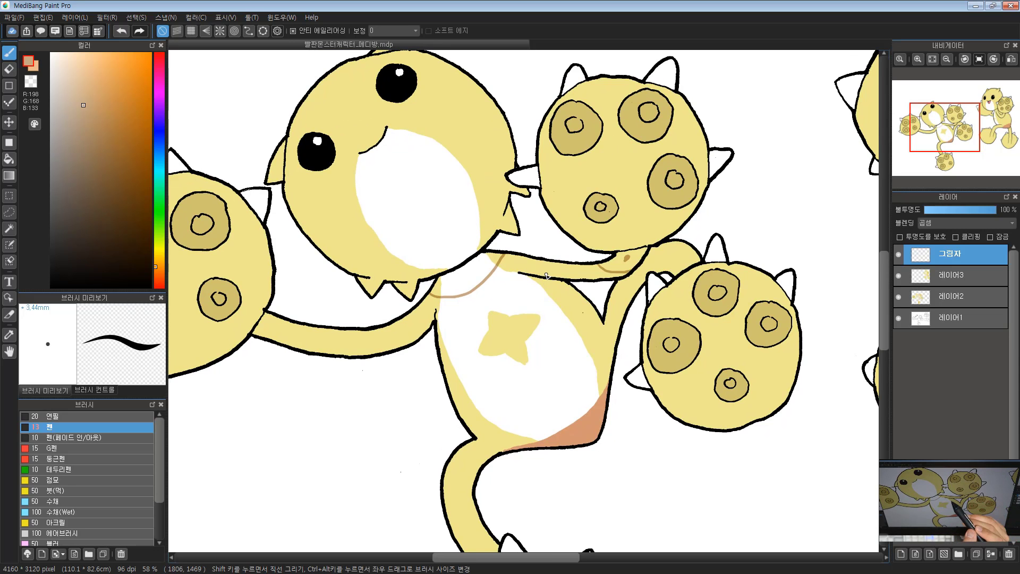
left_click_drag(584, 314, 538, 236)
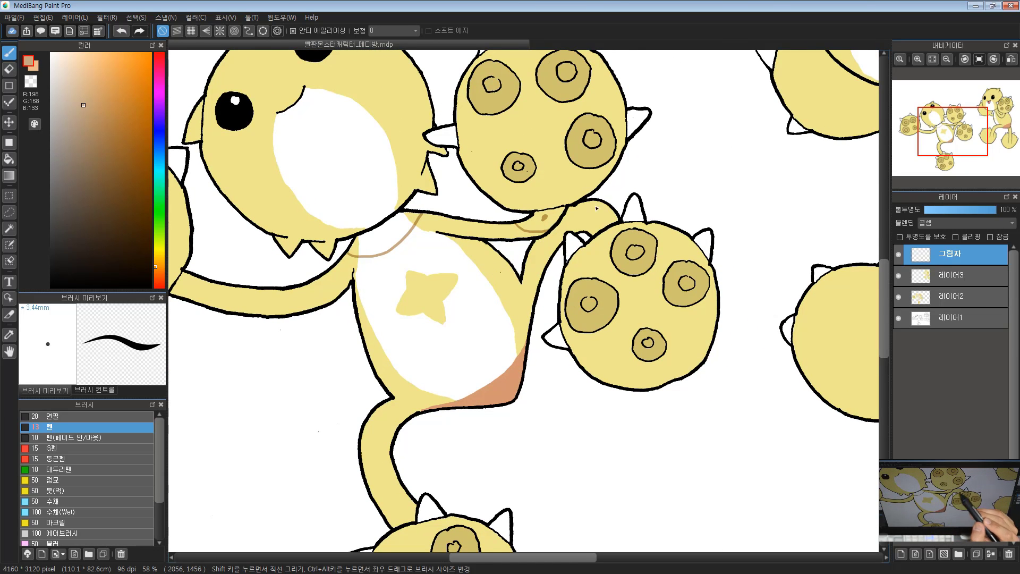
Step: Draw shadow boundary lines across the limb leading to the lower-right paw and across the tail just above its paw
left_click_drag(597, 208, 596, 209)
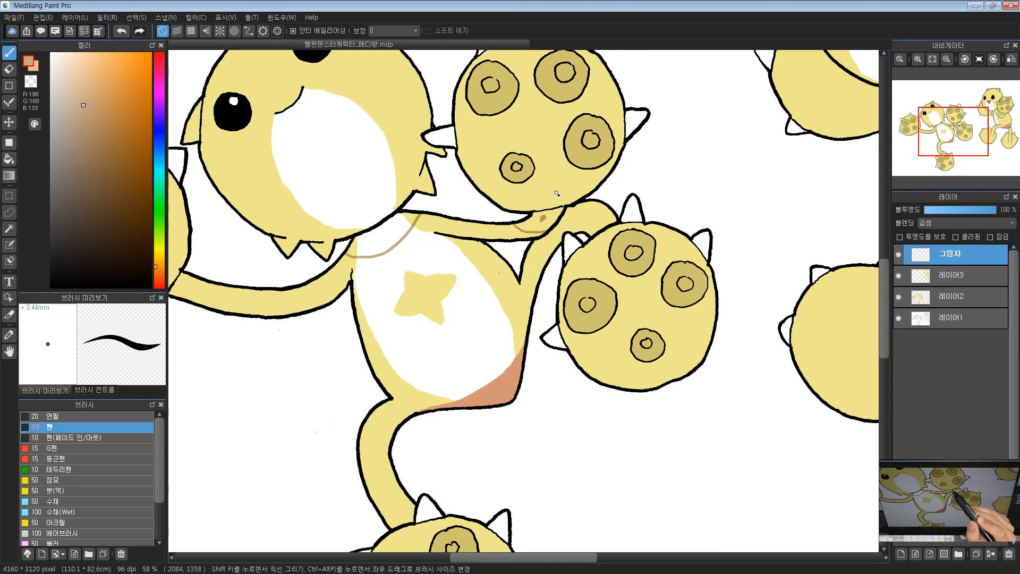
mouse_move(529, 254)
left_mouse_down()
mouse_move(521, 269)
mouse_move(531, 278)
mouse_move(543, 270)
left_mouse_up()
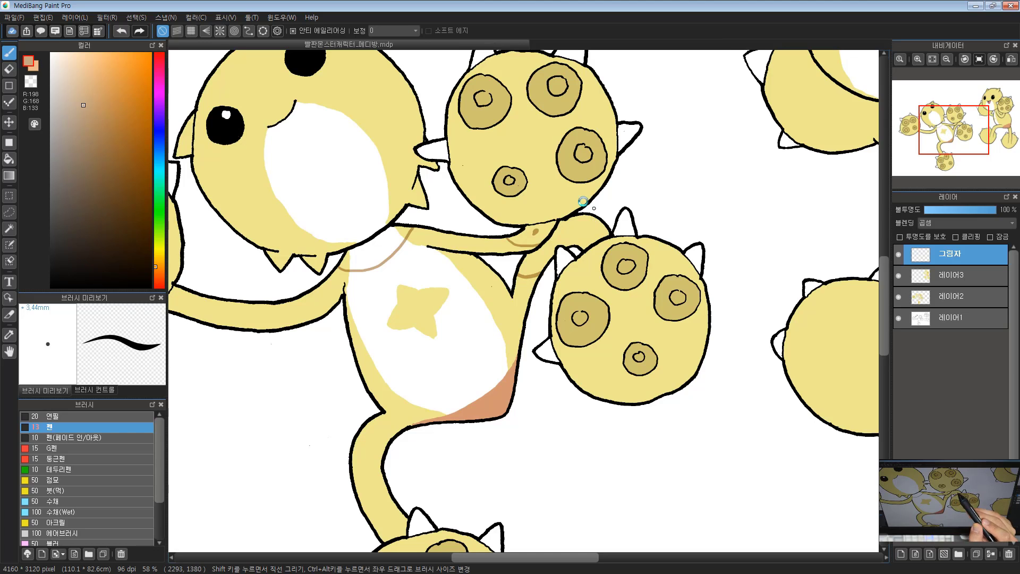
left_click_drag(584, 201, 599, 208)
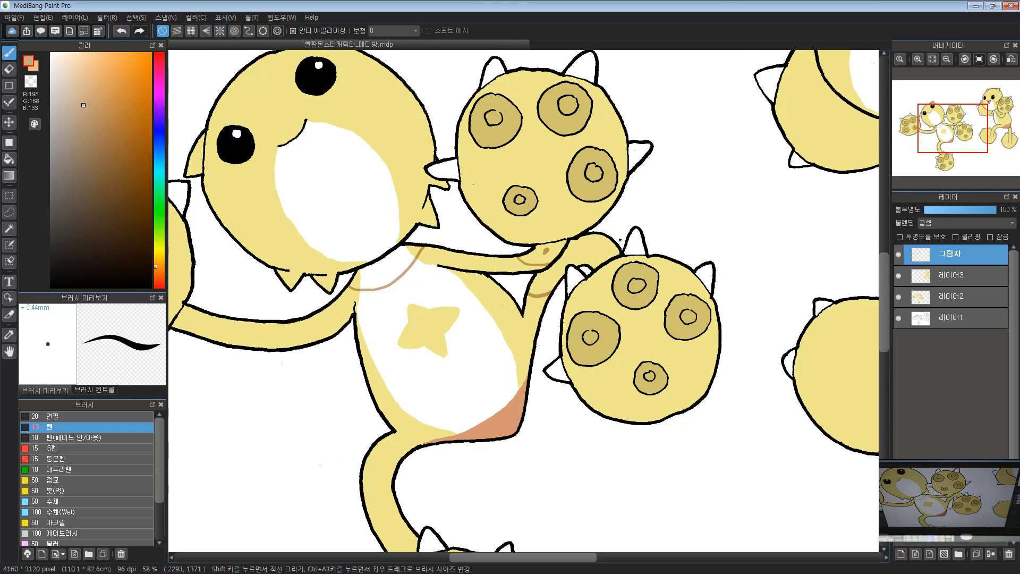
left_click_drag(468, 388, 567, 193)
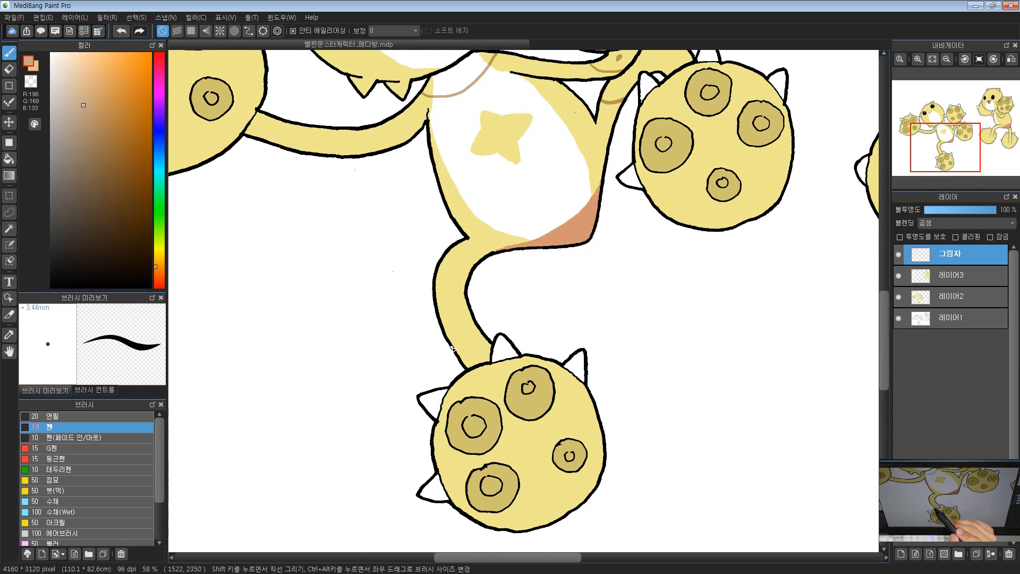
left_click_drag(463, 342, 487, 334)
left_click_drag(292, 128, 443, 217)
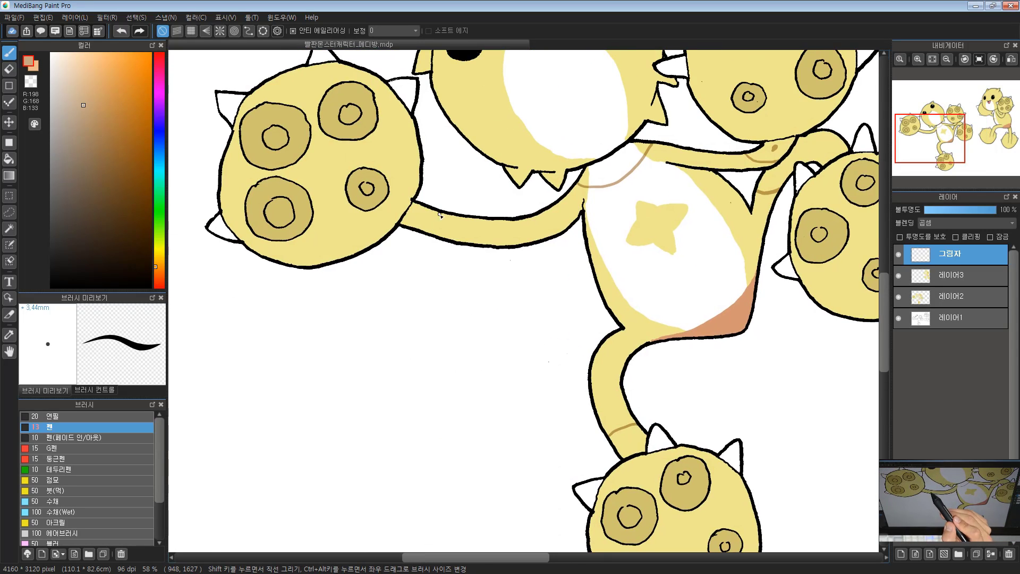
Step: Outline shadows on the left arm beside its paw and on the spikes along the lower edge of the head
left_click_drag(505, 178, 347, 328)
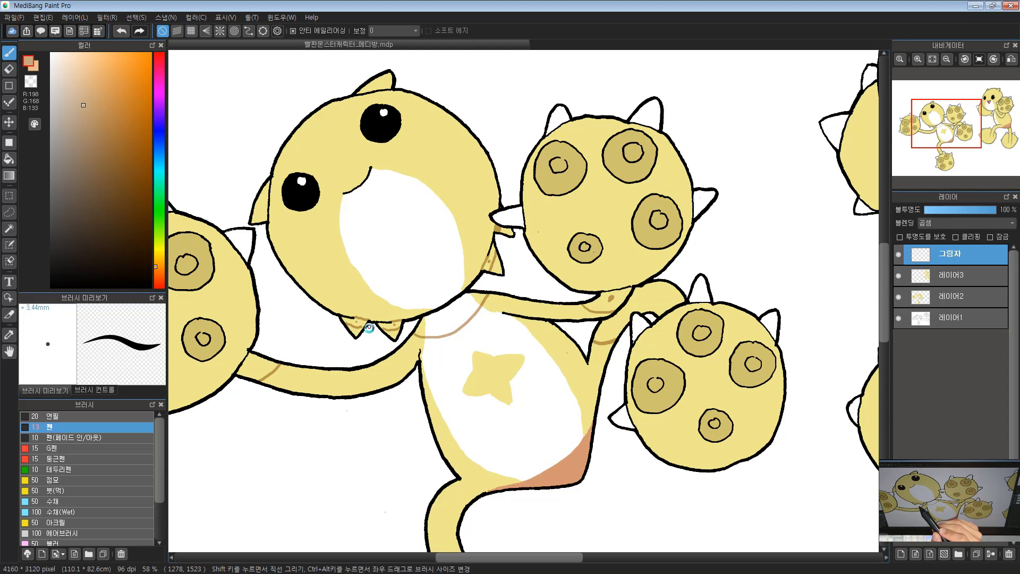
scroll(362, 326, "up", 5)
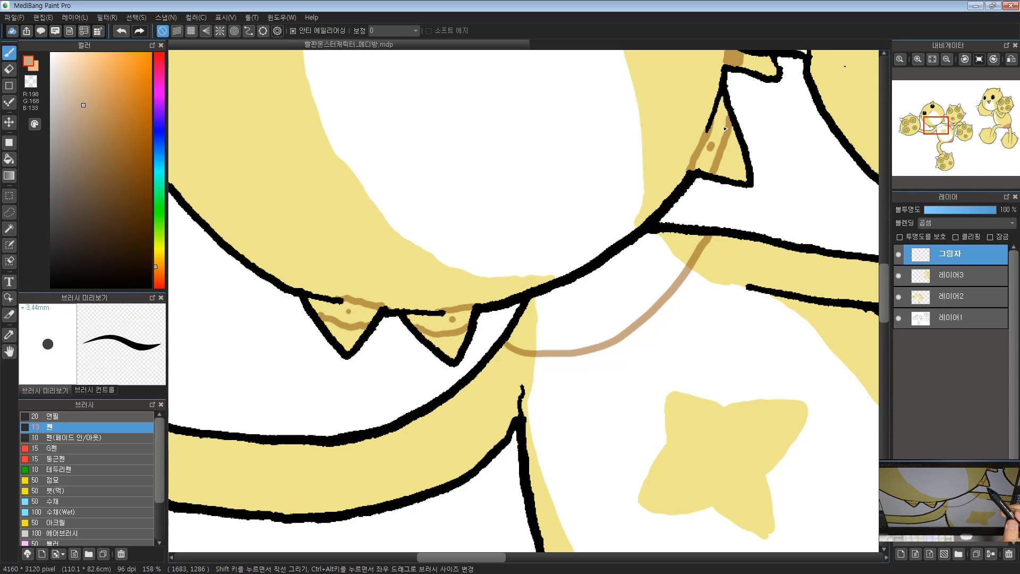
Step: Mark small beige shadow edges inside the sucker centres of the first character's lower-right paw
scroll(699, 216, "down", 3)
scroll(724, 197, "down", 5)
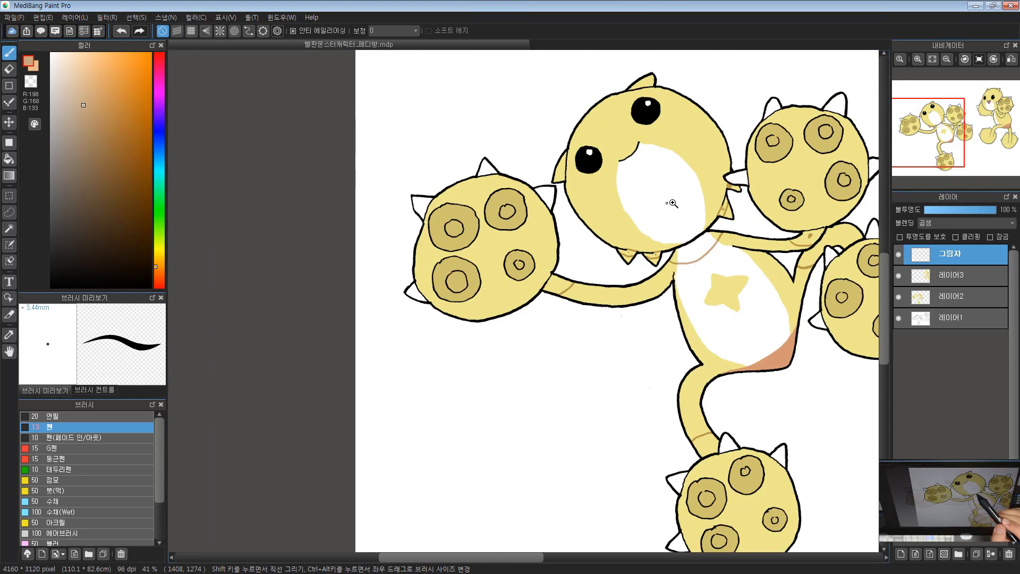
left_click_drag(526, 244, 451, 190)
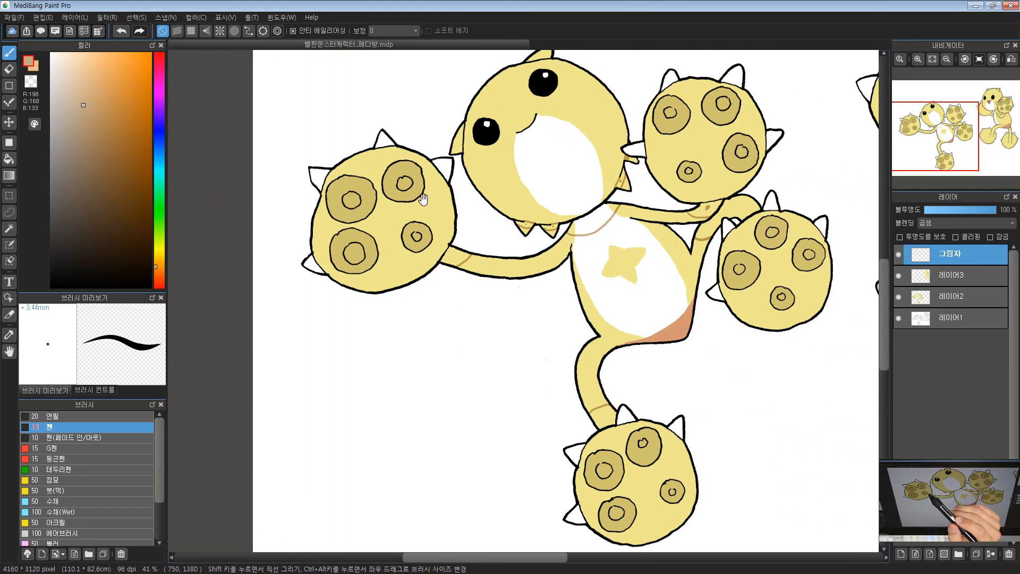
left_click_drag(776, 272, 633, 249)
scroll(633, 249, "up", 5)
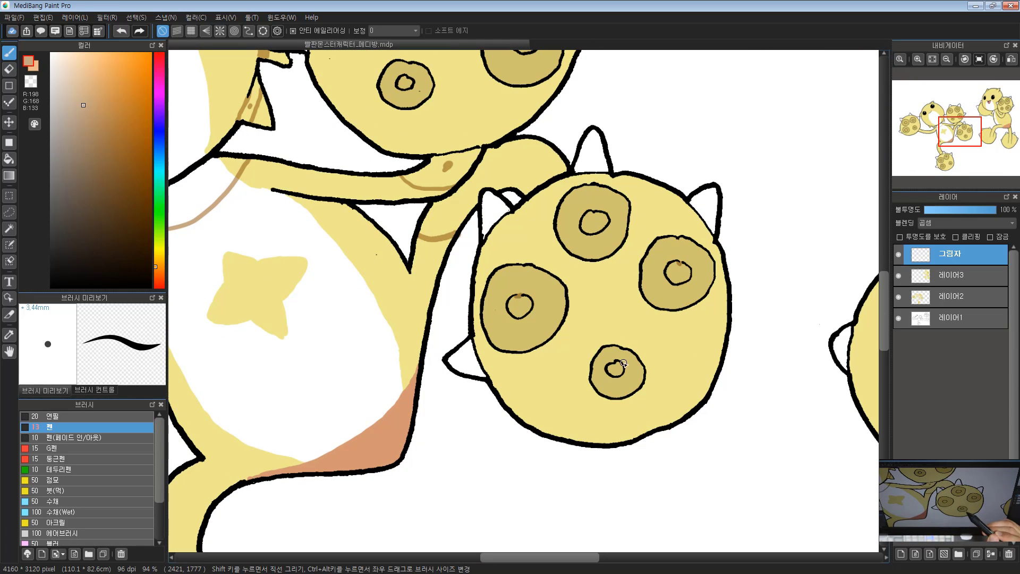
Step: Mark the same small shadow edges in the sucker centres of the upper-right paw and the left paw
left_click_drag(436, 119, 421, 314)
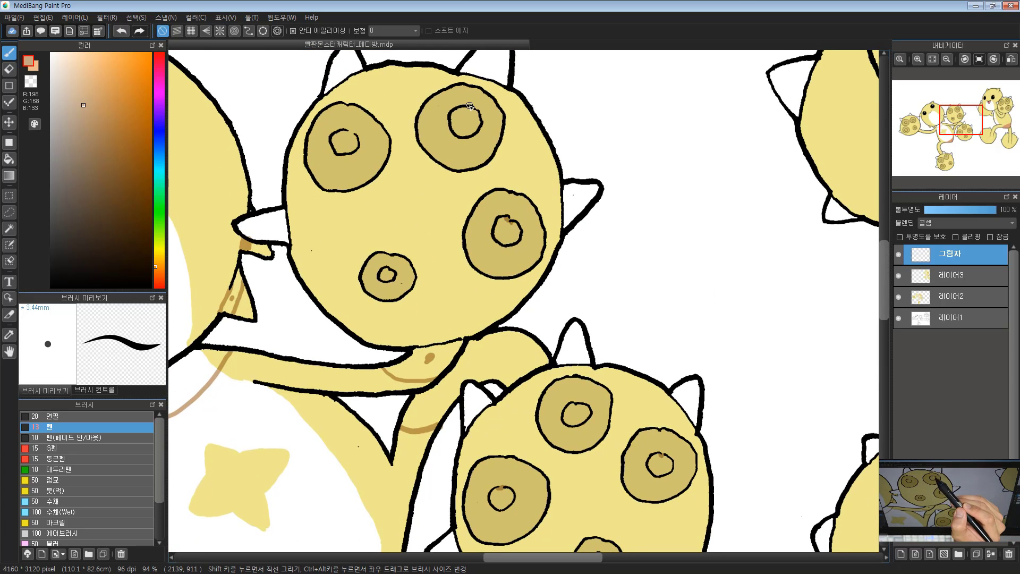
left_click_drag(275, 278, 801, 82)
left_click_drag(325, 177, 457, 198)
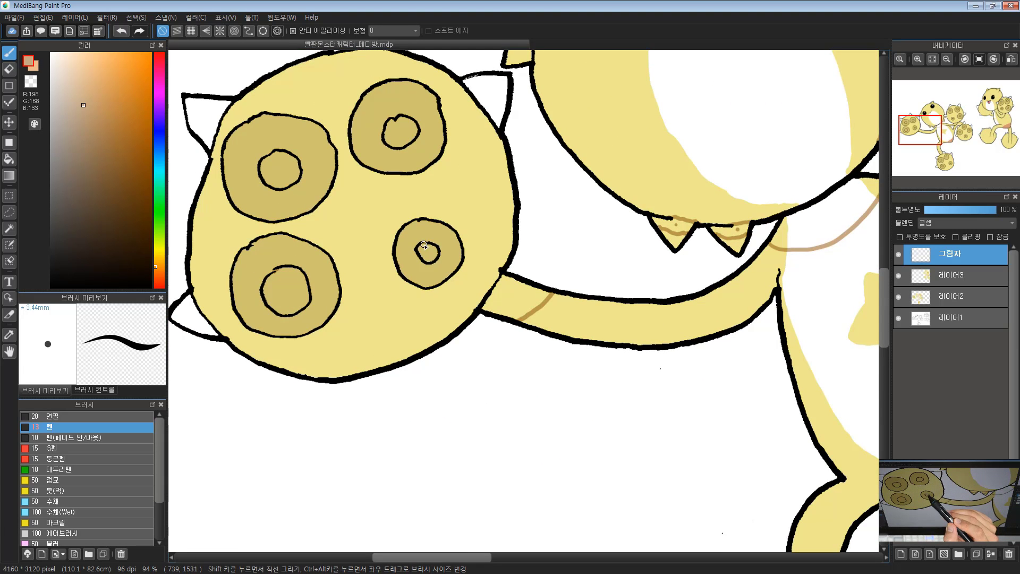
mouse_move(423, 244)
left_mouse_down()
mouse_move(597, 271)
mouse_move(375, 237)
mouse_move(416, 249)
left_mouse_up()
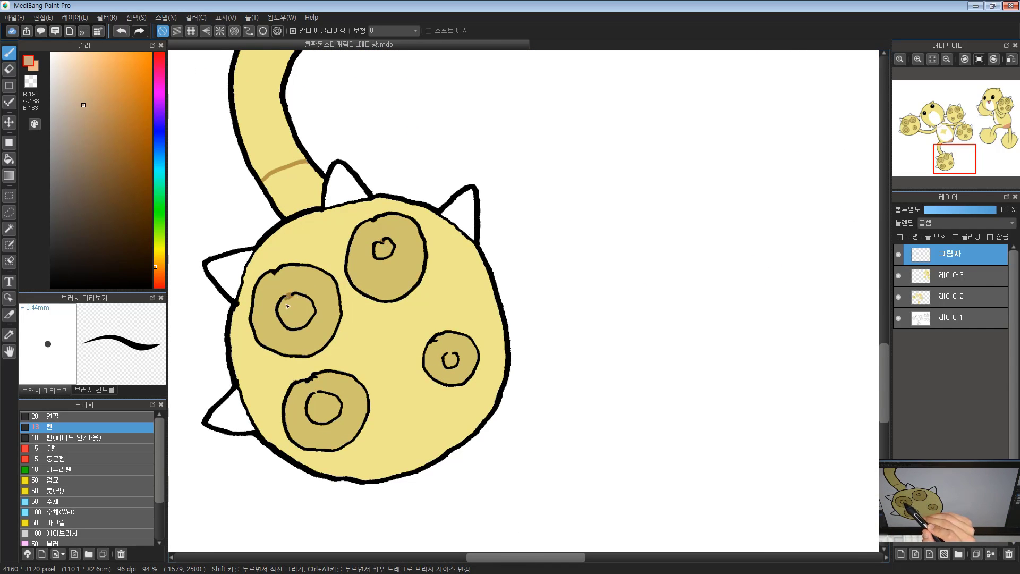
Step: Mark small shadow edges in the sucker centres of the paw at the end of the tail
scroll(287, 306, "down", 1)
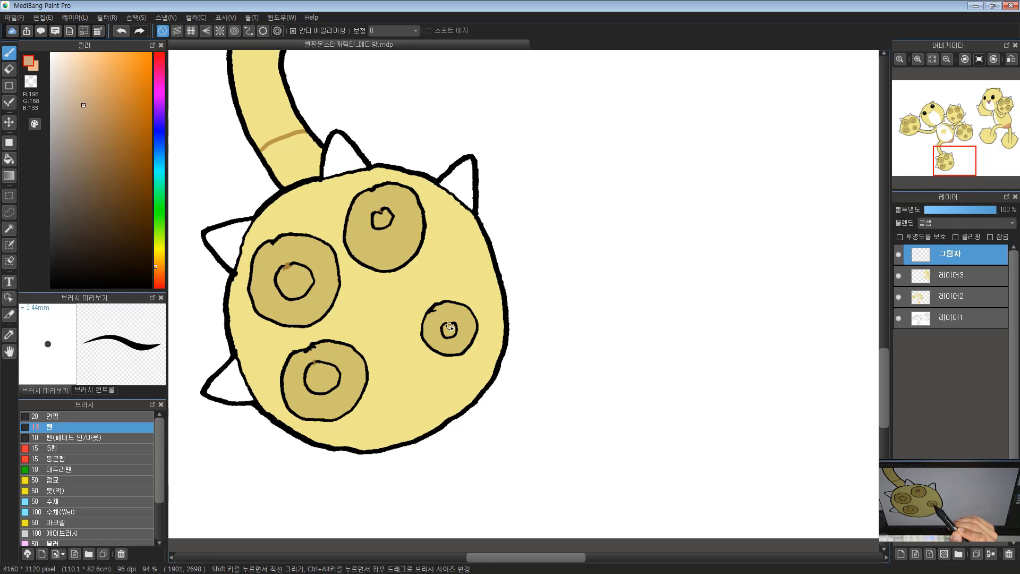
left_click_drag(491, 150, 410, 375)
left_click_drag(575, 97, 422, 323)
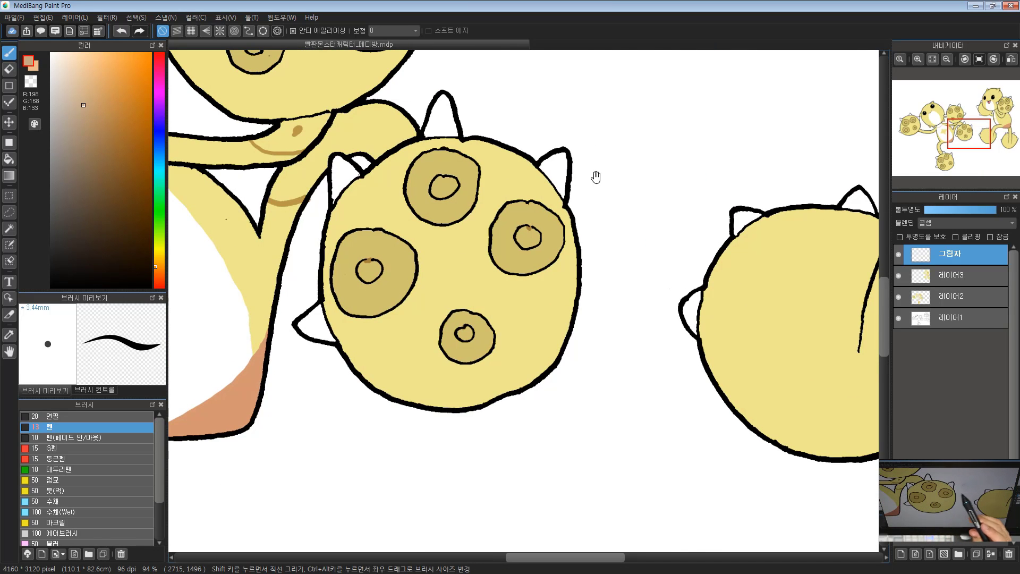
Step: Bucket-fill the outlined shadow areas on the neck and on the spikes around the head with the beige shadow colour
mouse_move(586, 274)
left_mouse_down()
mouse_move(564, 330)
mouse_move(434, 305)
left_mouse_up()
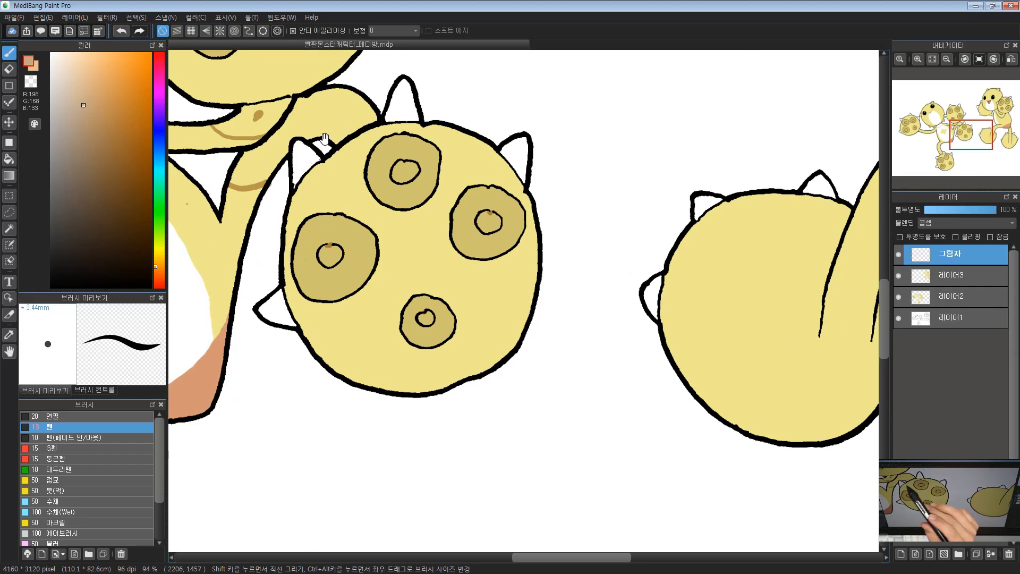
left_click_drag(409, 168, 456, 353)
left_click_drag(426, 172, 409, 244)
left_click_drag(337, 368, 413, 316)
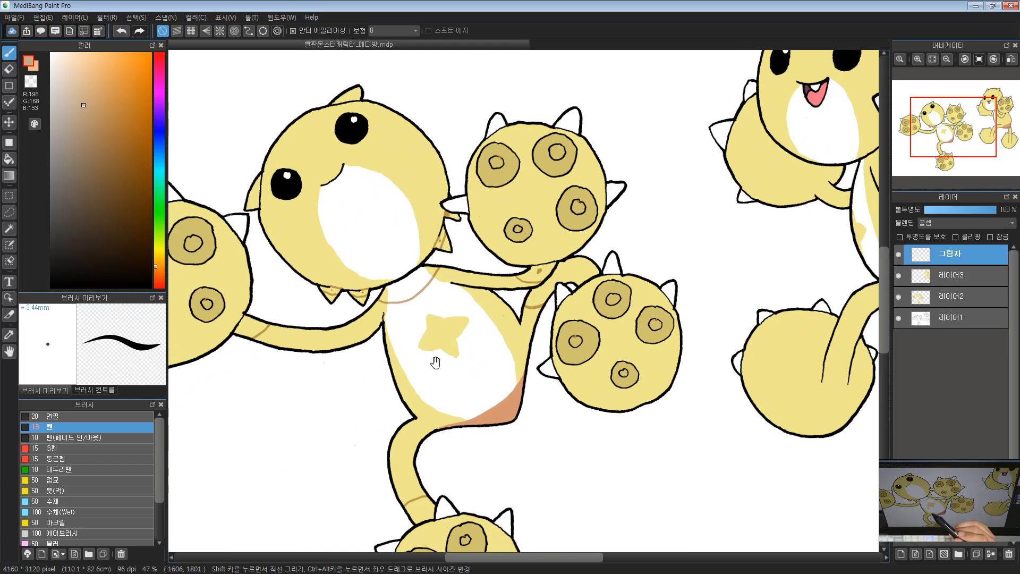
left_click_drag(433, 358, 473, 250)
left_click_drag(478, 329, 437, 357)
left_click(8, 158)
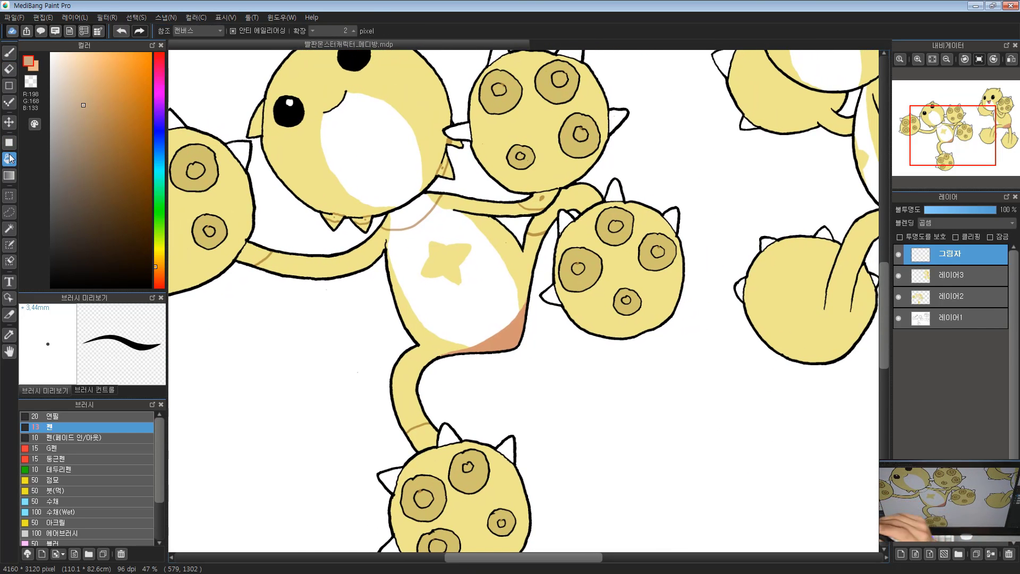
left_click(472, 170)
left_click(472, 170)
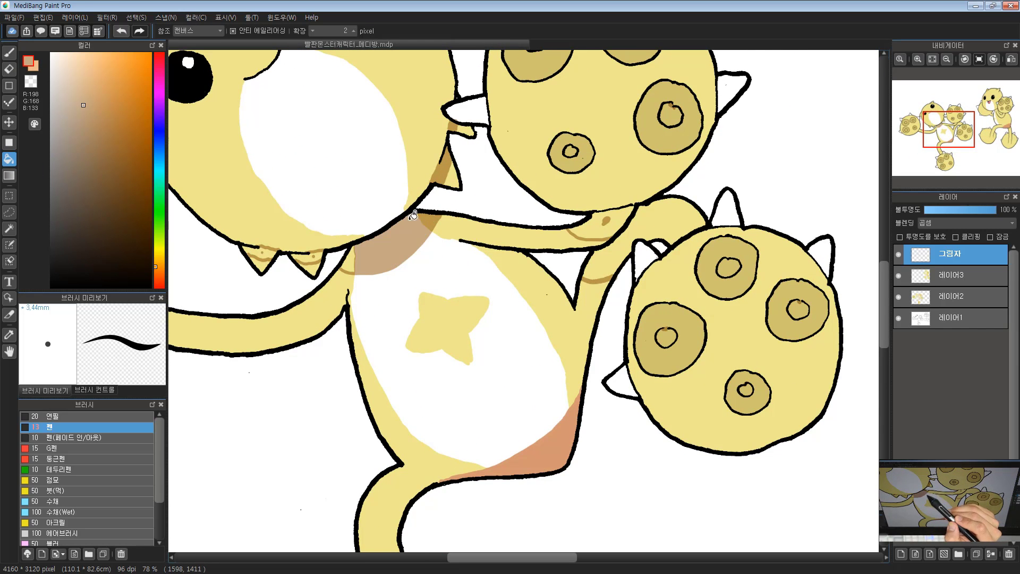
left_click(356, 254)
left_click(313, 249)
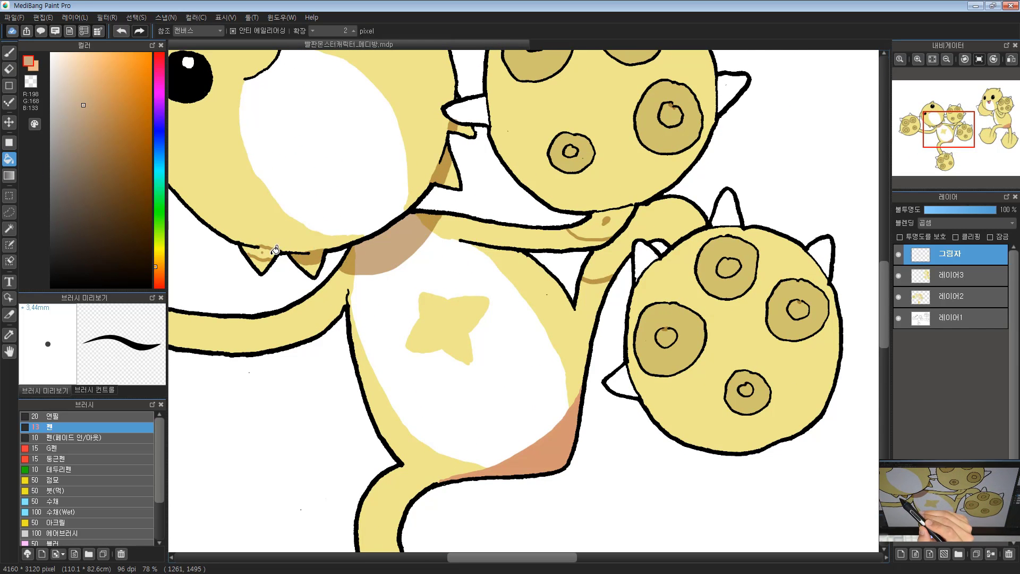
Step: Bucket-fill the outlined arm shadow below the first character's upper-right paw and that paw's four sucker centres with the beige shadow colour
left_click_drag(615, 150, 537, 139)
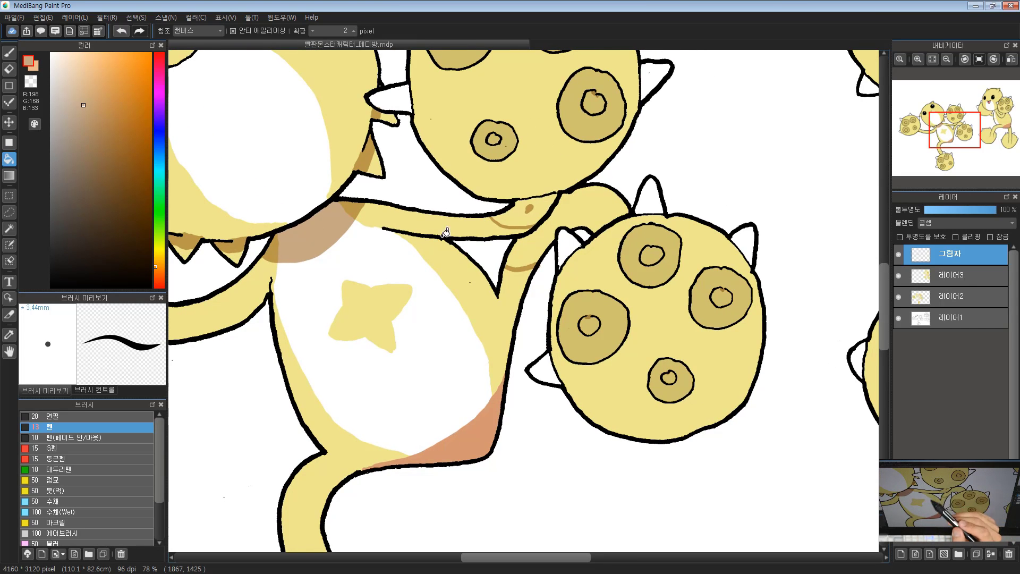
left_click(546, 203)
left_click(595, 103)
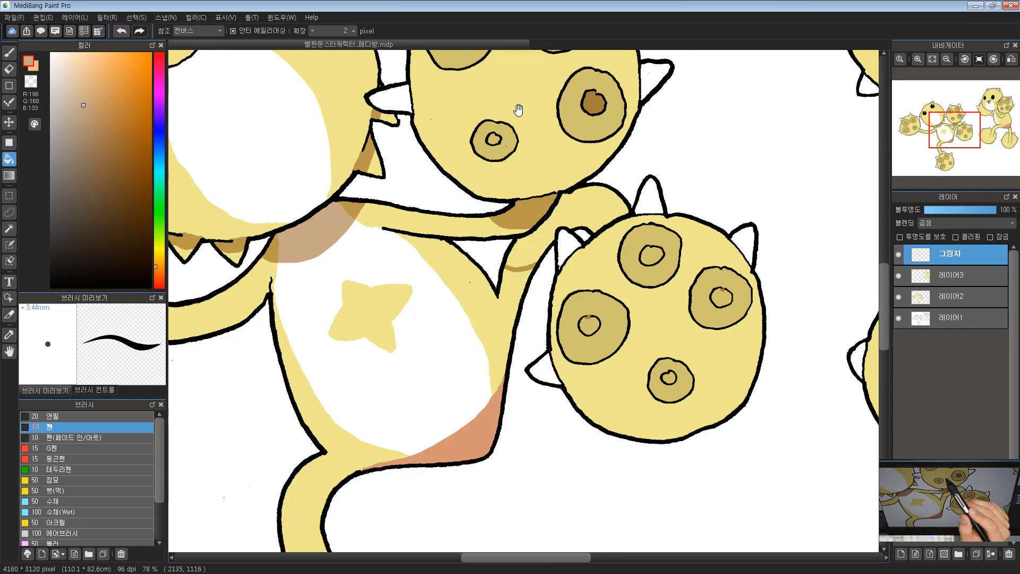
left_click_drag(519, 109, 493, 295)
left_click(531, 198)
left_click(431, 214)
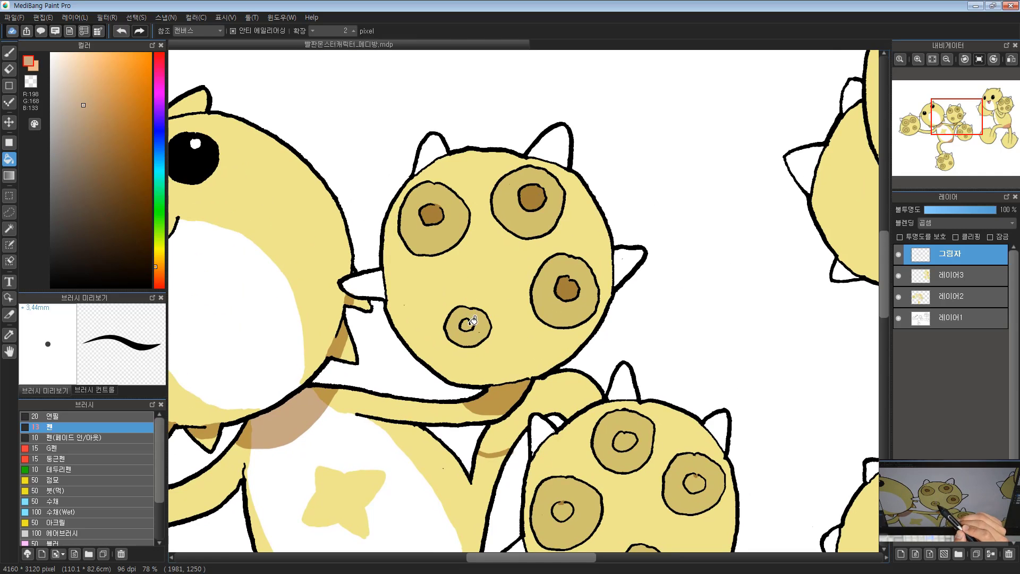
left_click(468, 323)
Step: Bucket-fill the arm shadow beside the lower-right paw and that paw's four sucker centres with the same beige
left_click_drag(529, 347, 482, 128)
left_click(525, 175)
left_click(515, 292)
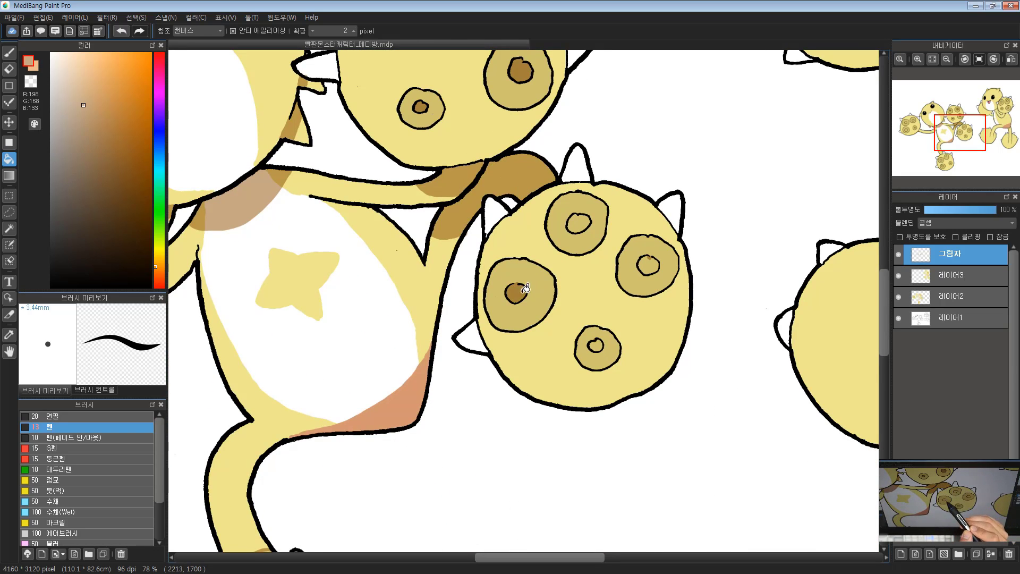
left_click(579, 224)
left_click(648, 264)
left_click(599, 341)
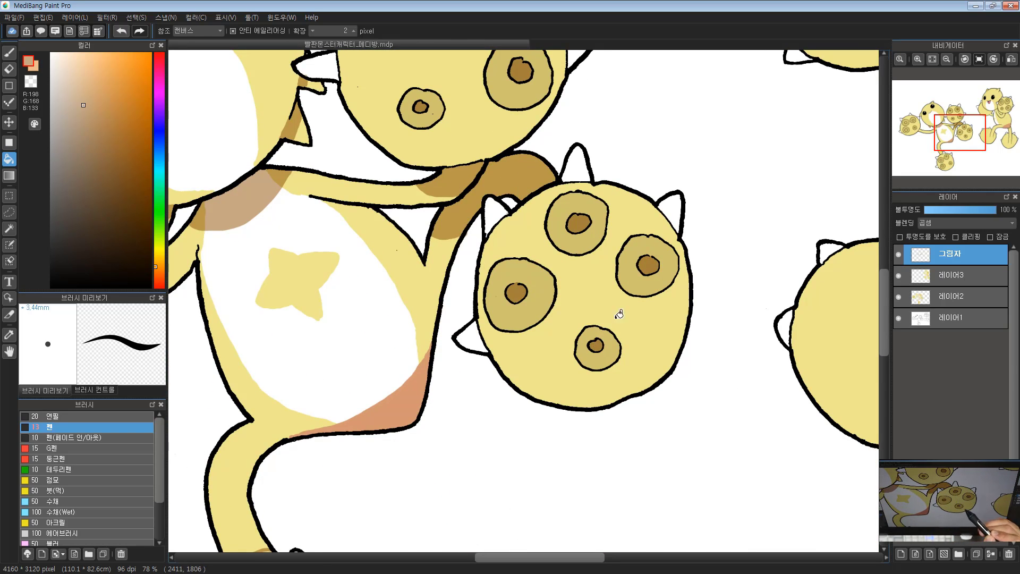
Step: Bucket-fill the shadow at the end of the tail and the four sucker centres of the tail paw
left_click_drag(346, 303, 581, 114)
left_click(488, 312)
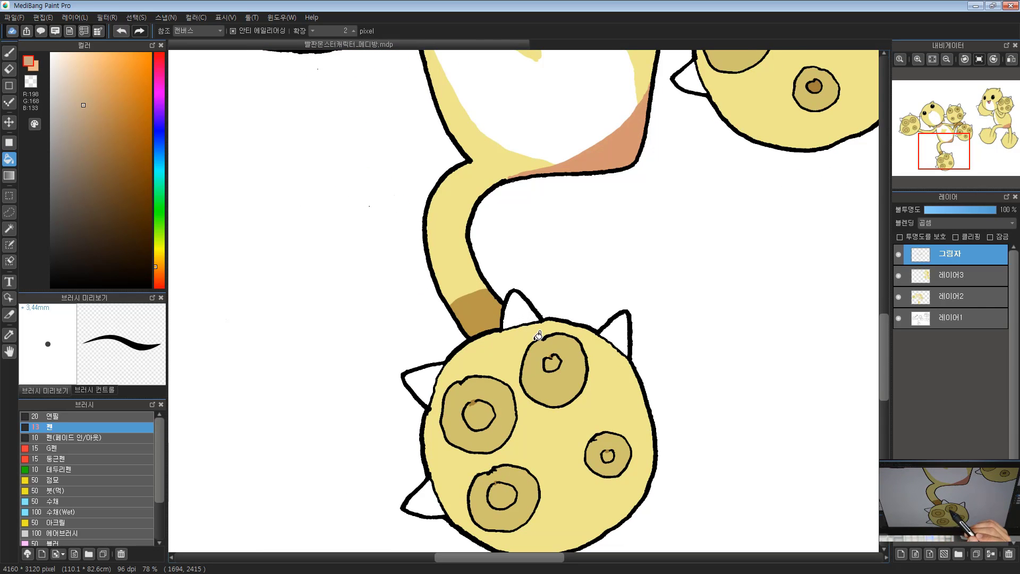
left_click(478, 415)
left_click(552, 363)
left_click(608, 454)
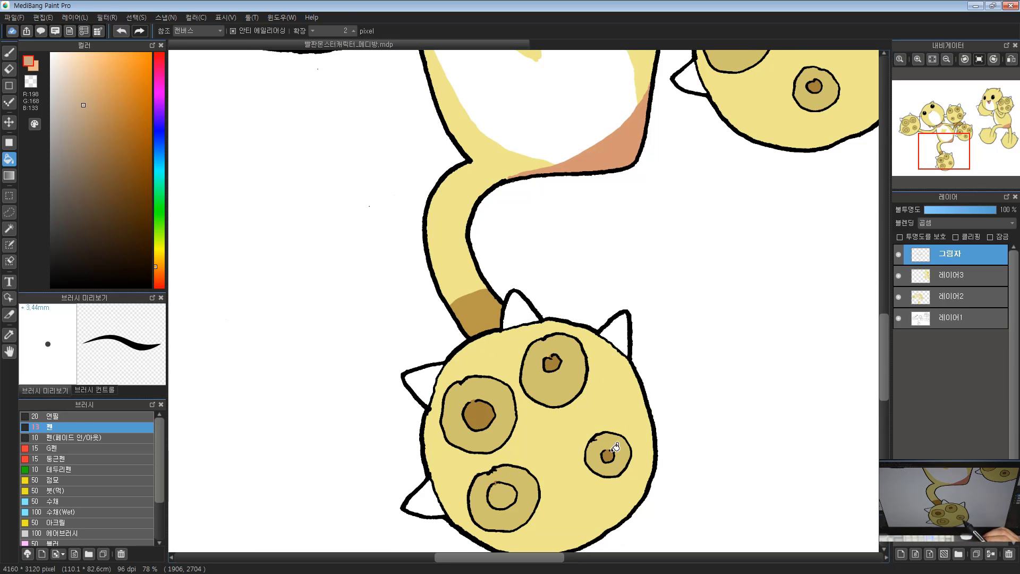
left_click(502, 495)
Step: Bucket-fill the shadow where the left arm meets its paw and the left paw's four sucker centres
left_click_drag(446, 159, 641, 438)
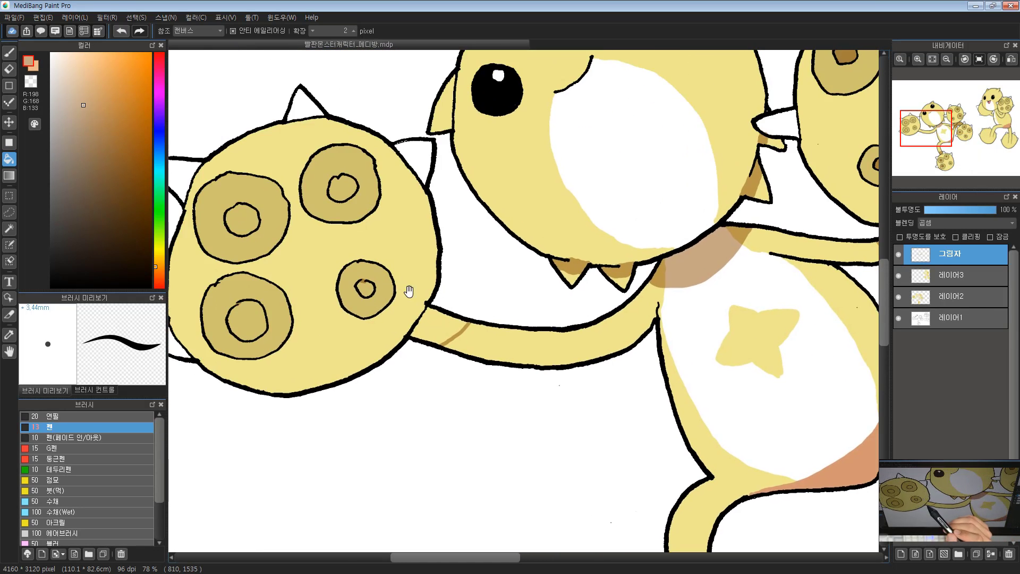
left_click(425, 319)
left_click(364, 289)
left_click(340, 182)
left_click(241, 219)
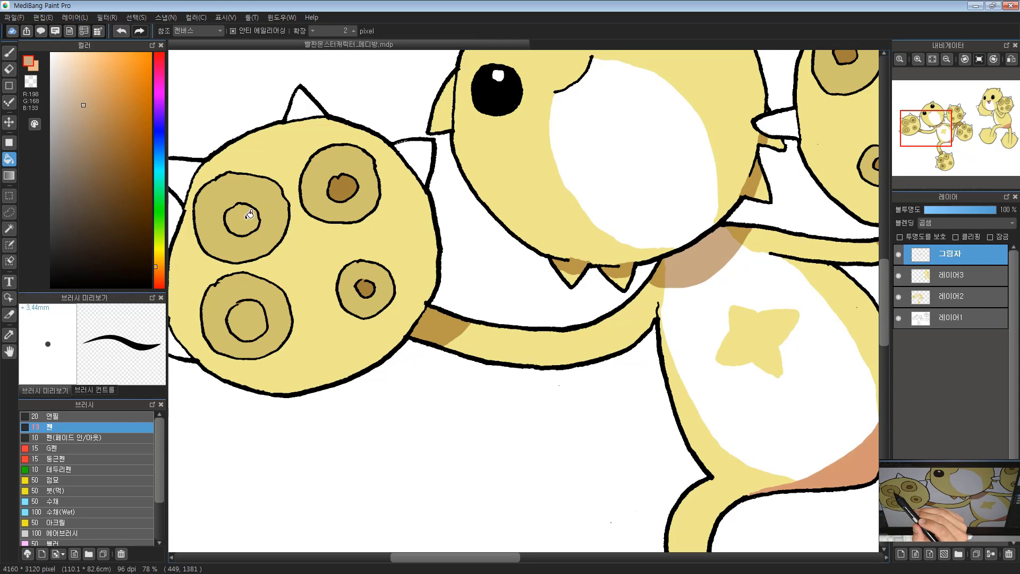
left_click(247, 319)
Step: Brush a thin beige shadow on the first character's body along the underside of the upper-right arm
left_click_drag(444, 331, 404, 263)
left_click_drag(399, 304, 353, 307)
left_click_drag(482, 288, 493, 284)
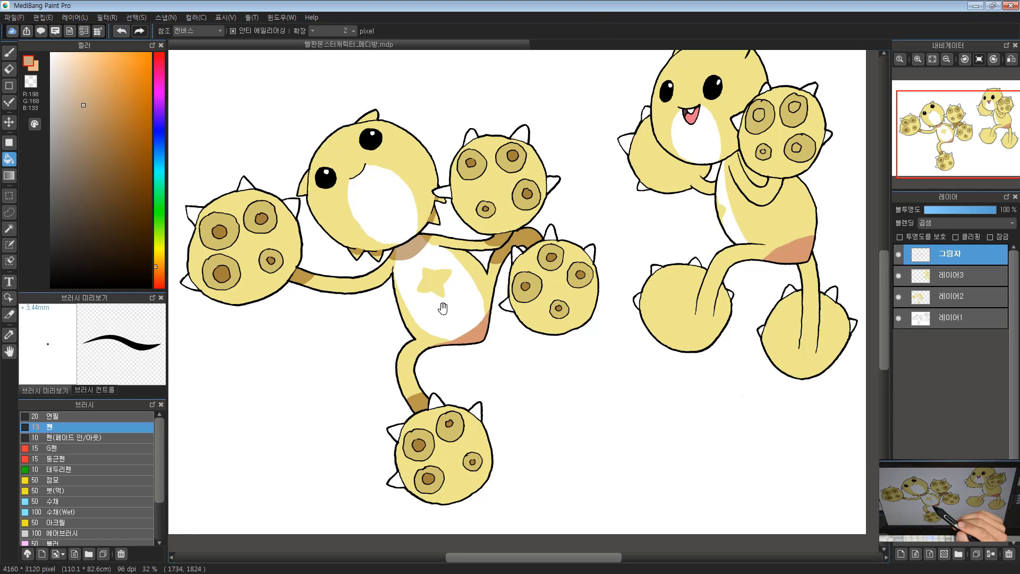
left_click_drag(442, 308, 447, 222)
left_click_drag(472, 175, 494, 249)
left_click(9, 52)
mouse_move(441, 223)
left_mouse_down()
mouse_move(398, 268)
mouse_move(308, 273)
left_mouse_up()
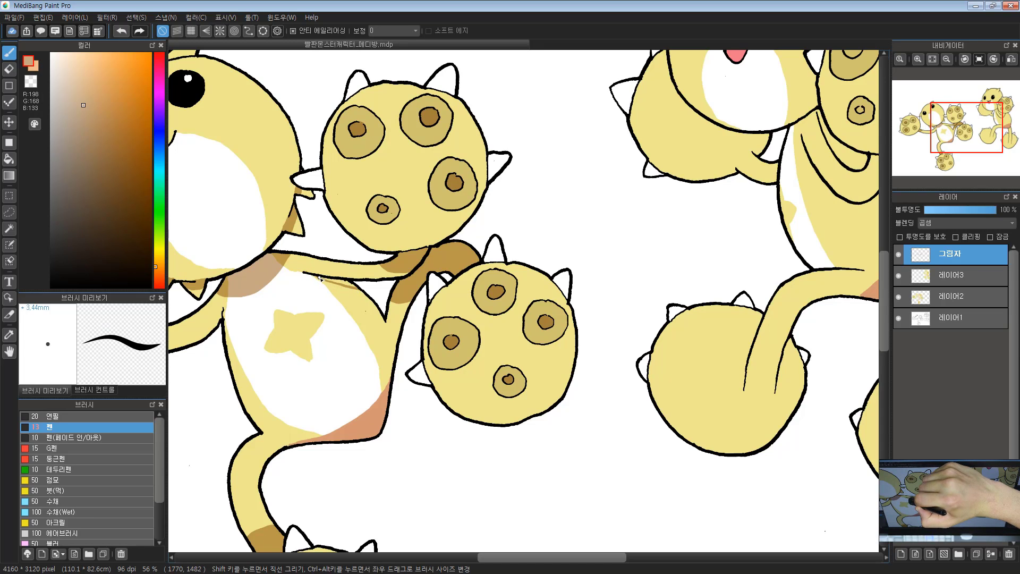
left_click_drag(319, 277, 339, 285)
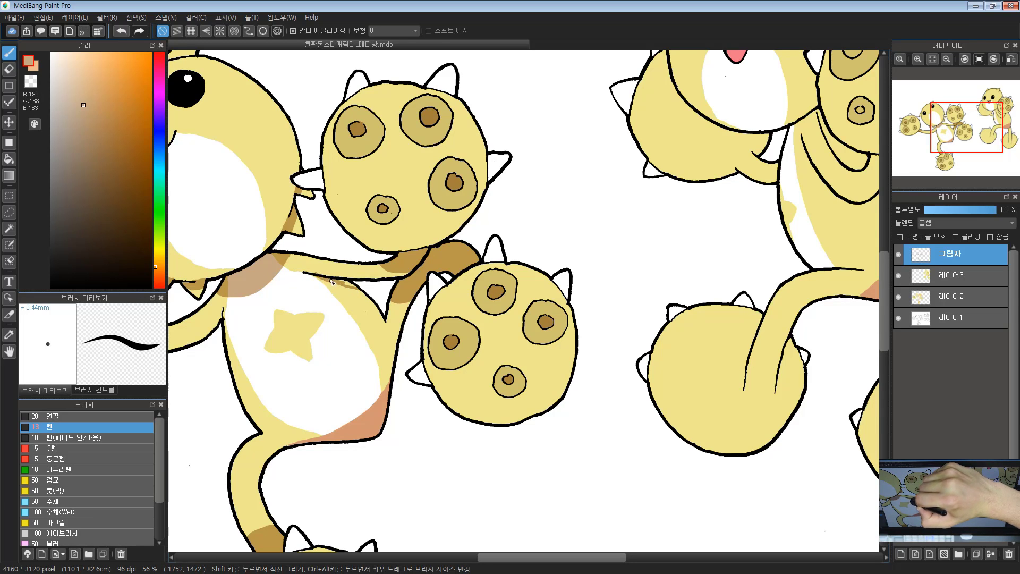
key("ctrl+z")
left_click(354, 286)
Step: Draw beige shadow edges across the bases of the four white claws on the upper-right paw
left_click_drag(329, 287, 447, 152)
scroll(330, 219, "up", 3)
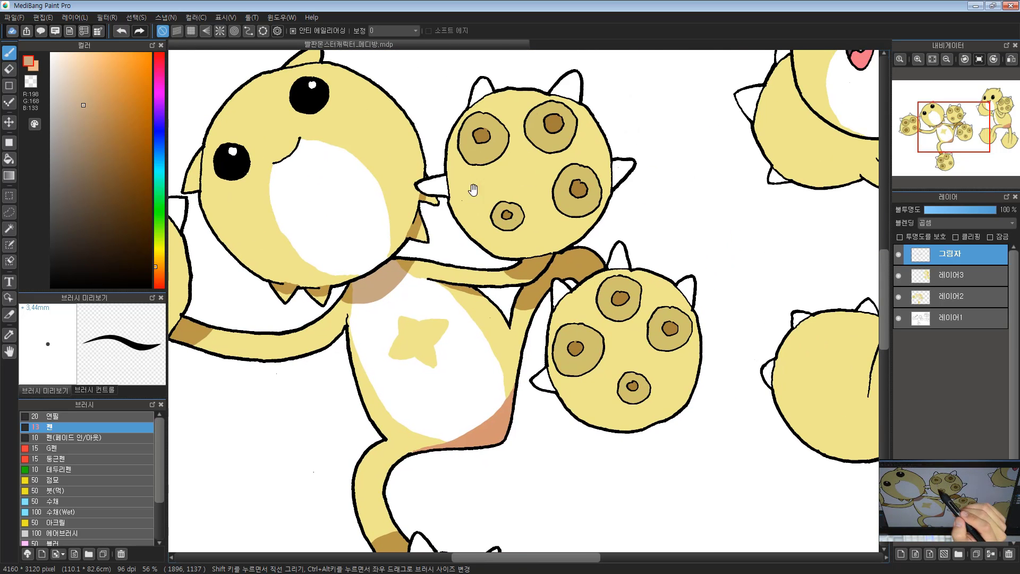
left_click_drag(472, 189, 308, 253)
left_click(342, 240)
scroll(312, 233, "up", 1)
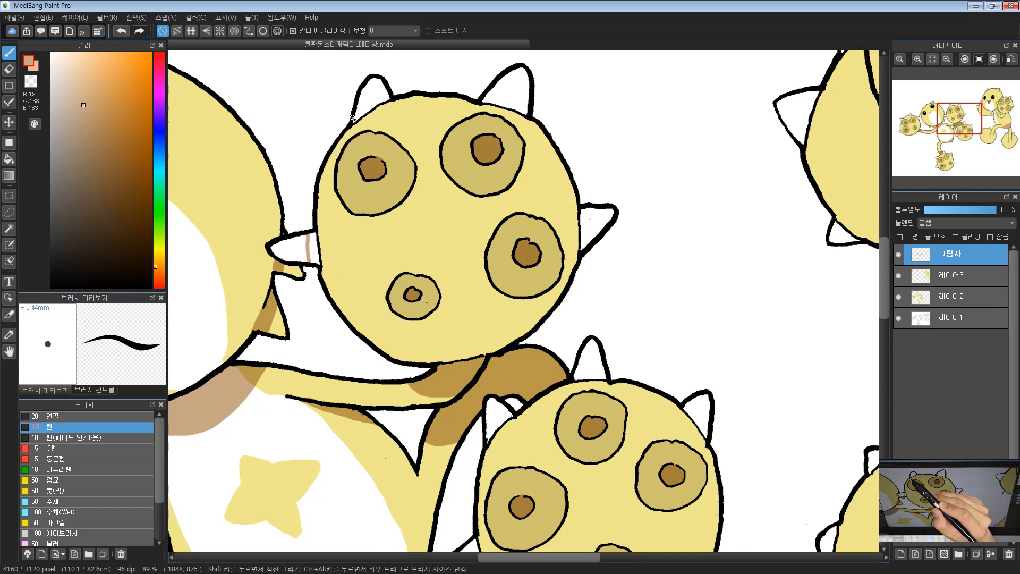
left_click_drag(352, 117, 391, 95)
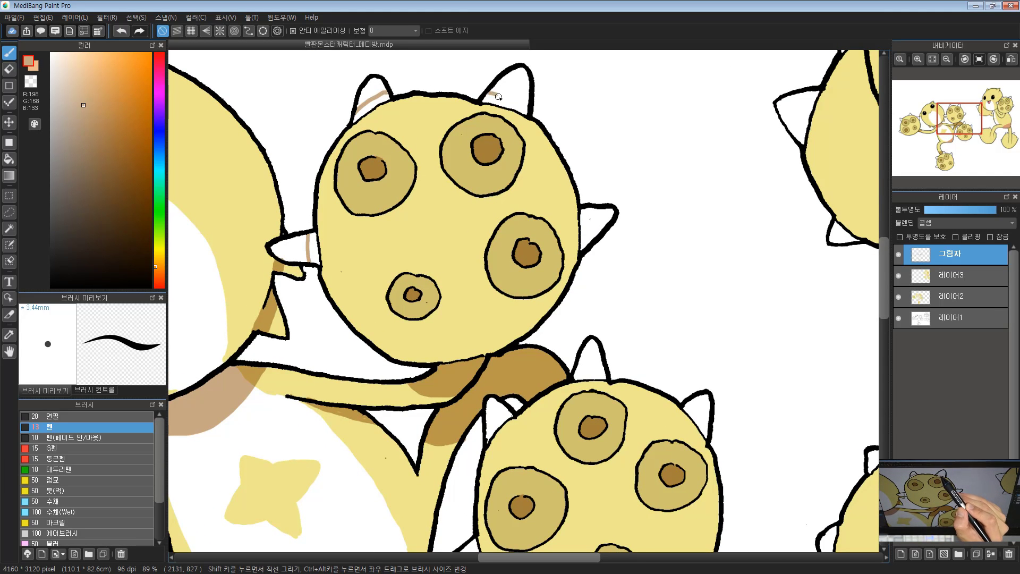
left_click_drag(498, 98, 525, 104)
mouse_move(585, 210)
left_mouse_down()
mouse_move(591, 243)
mouse_move(586, 233)
left_mouse_up()
Step: Bucket-fill the outlined base shadows of the upper-right paw's claws, and return to the brush for the lower-right paw
key("g")
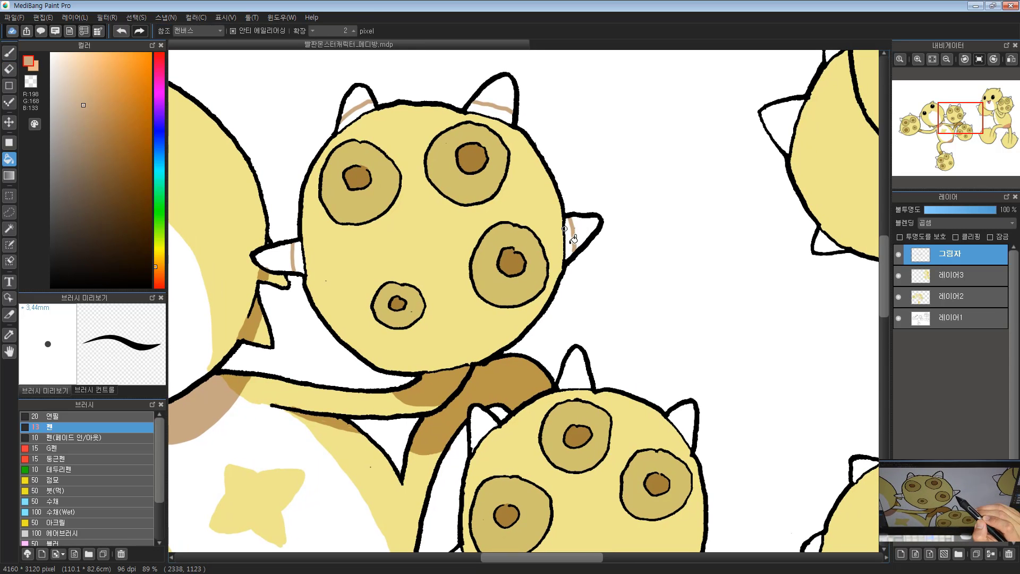
left_click(510, 112)
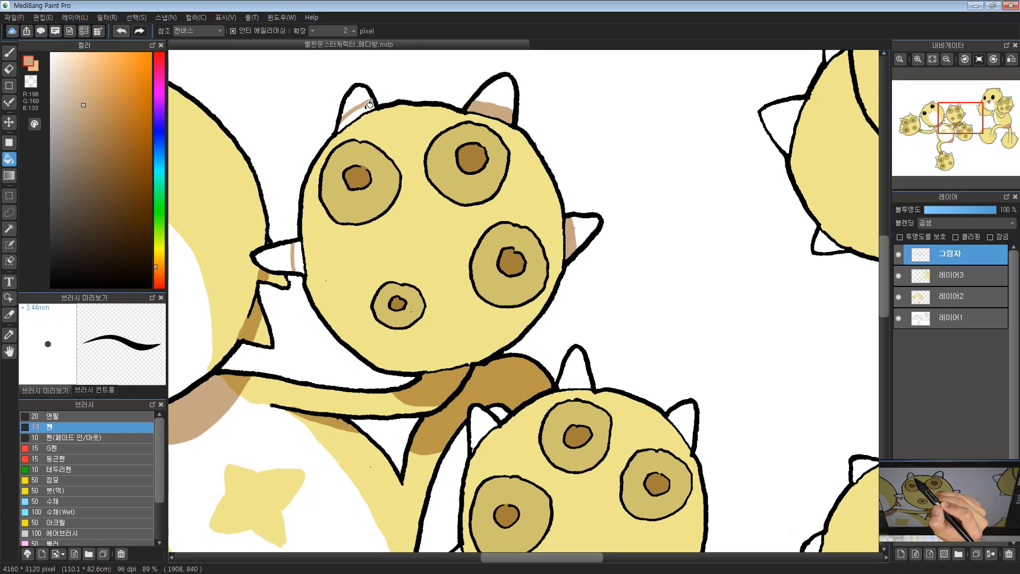
left_click(368, 109)
left_click(301, 253)
left_click_drag(333, 368, 256, 136)
key("b")
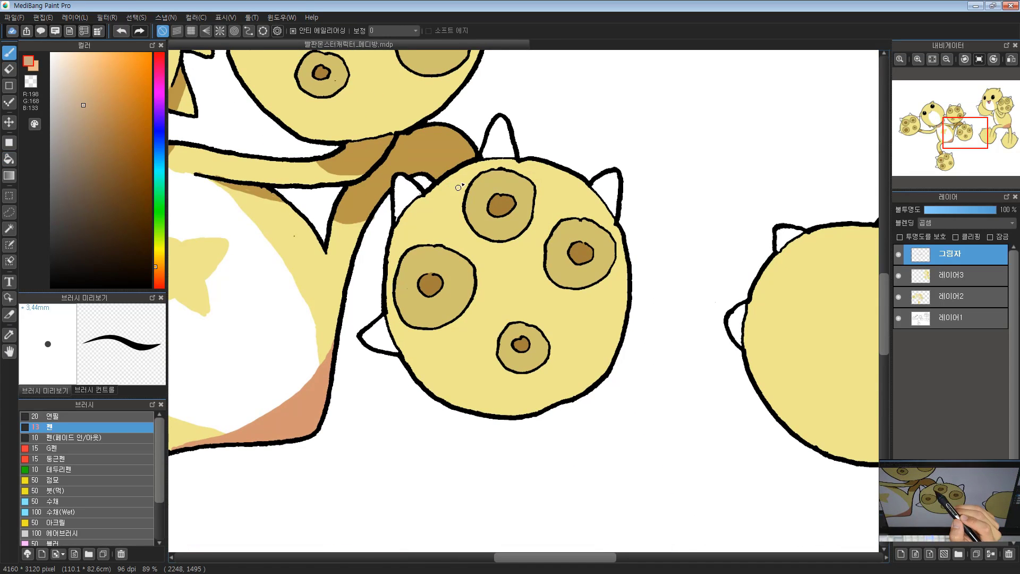
key("x")
left_click_drag(396, 209, 416, 190)
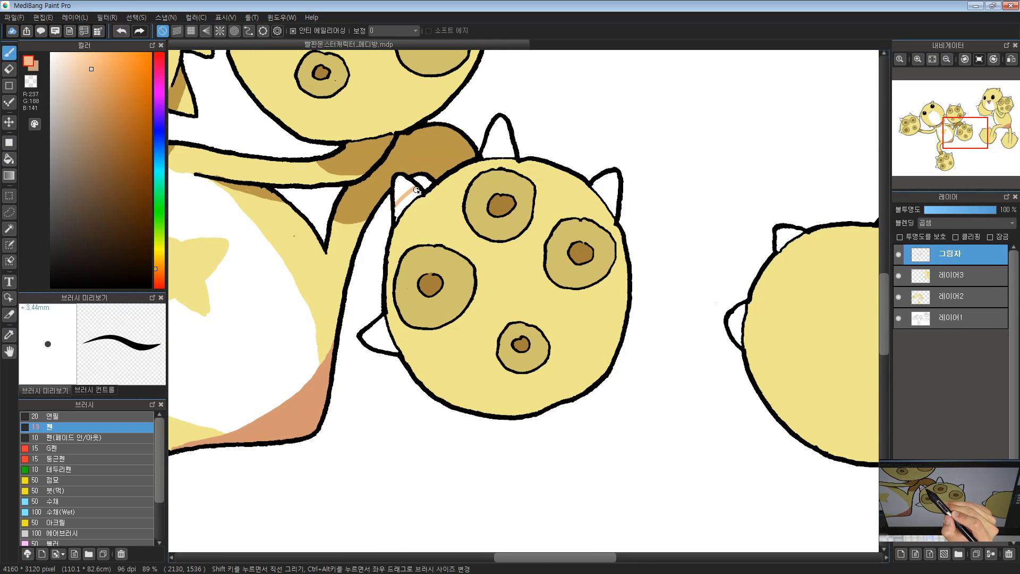
key("ctrl+z")
left_click(462, 166, "alt")
Step: Draw beige shadow edges across the bases of the white claws on the lower-right paw
left_click_drag(473, 178, 467, 182)
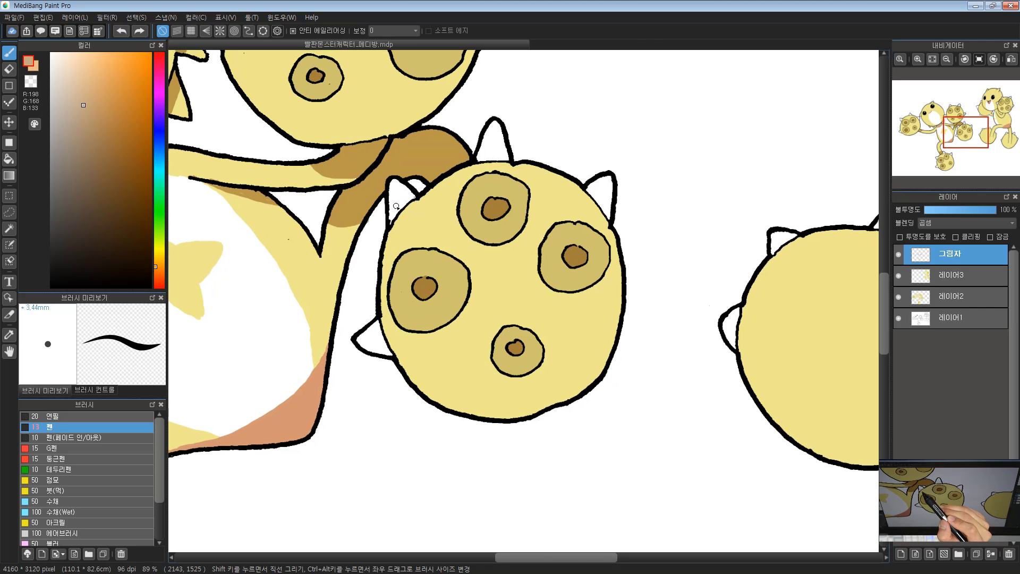
left_click_drag(391, 208, 411, 188)
left_click_drag(478, 153, 496, 151)
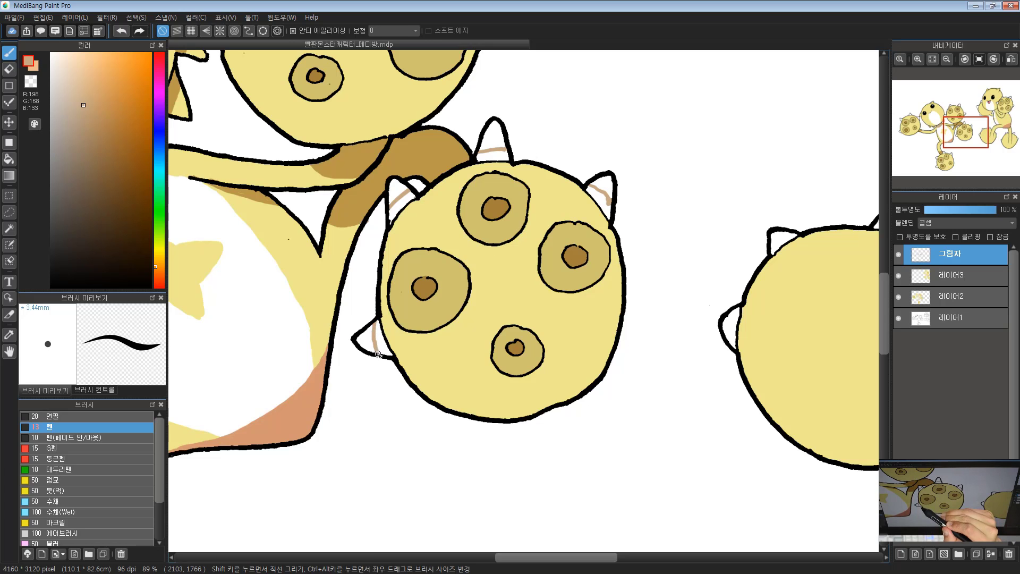
Step: Draw beige shadow edges across the bases of the four white claws on the left paw
left_click_drag(330, 228, 769, 273)
left_click_drag(326, 119, 475, 308)
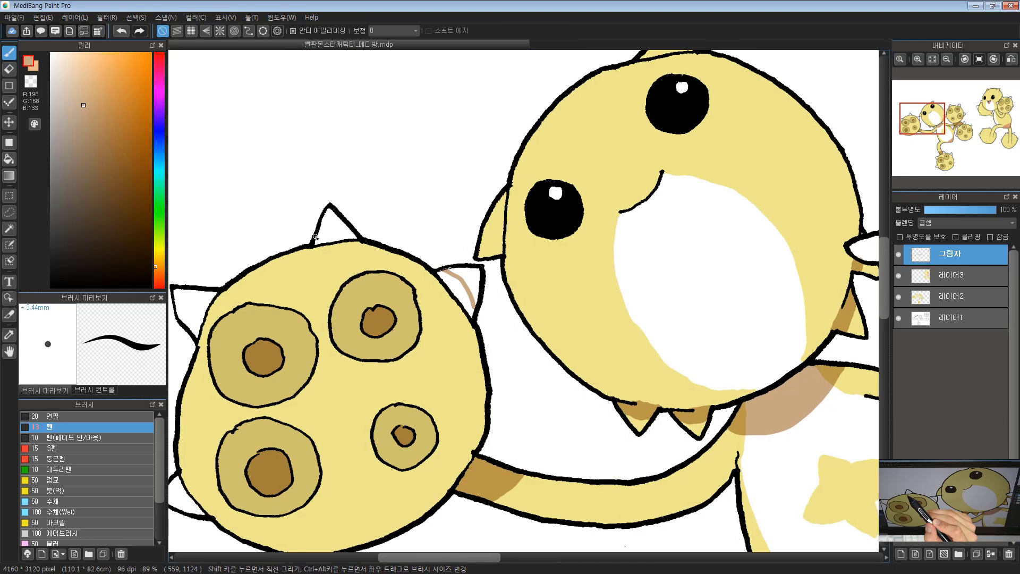
left_click_drag(315, 236, 357, 239)
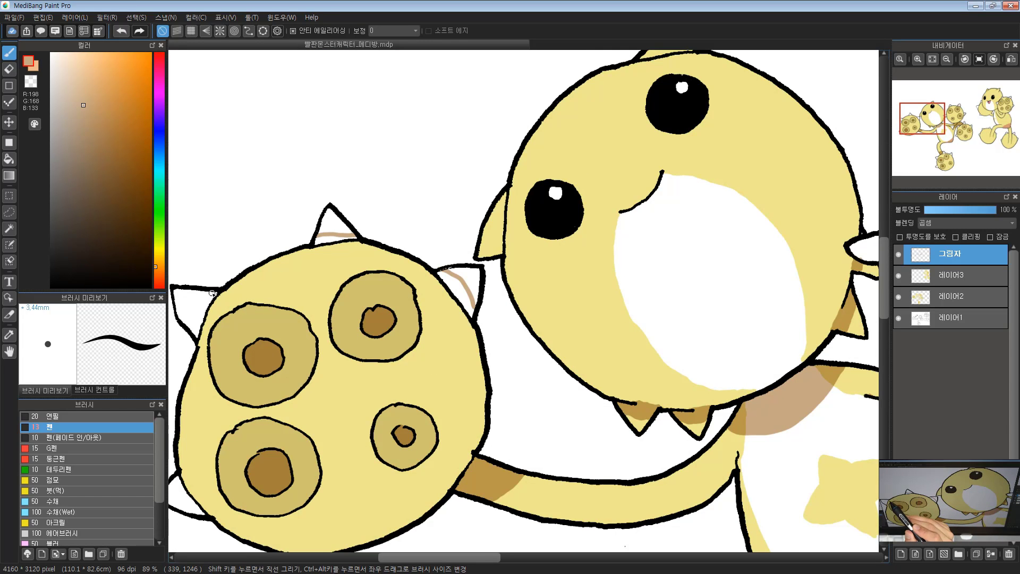
left_click_drag(212, 292, 189, 344)
mouse_move(188, 352)
left_mouse_down()
mouse_move(274, 234)
mouse_move(283, 190)
left_mouse_up()
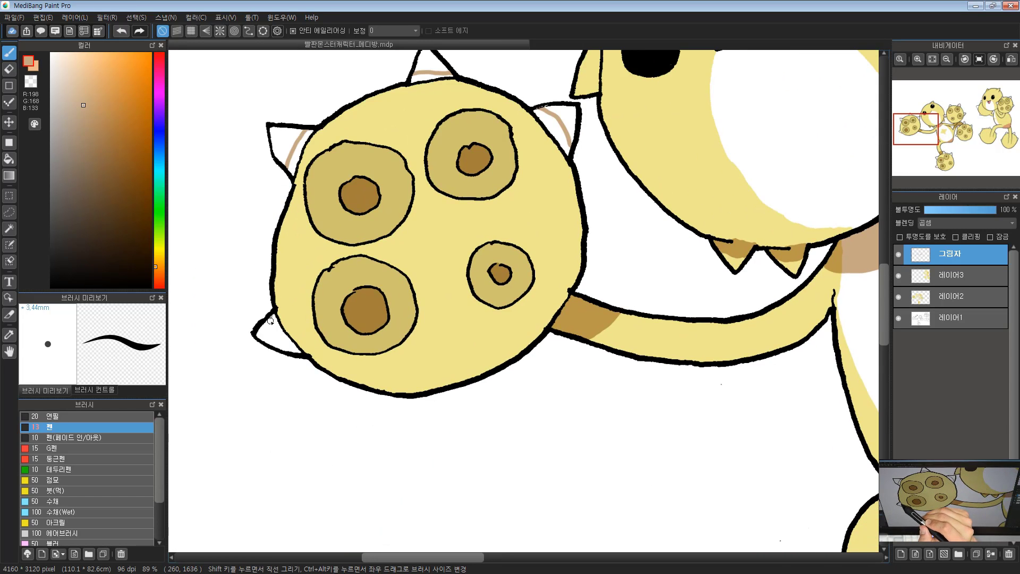
left_click_drag(271, 321, 295, 355)
Step: Draw beige shadow edges across the bases of the four white claws on the tail paw
left_click_drag(660, 376, 526, 250)
mouse_move(849, 548)
left_mouse_down()
mouse_move(535, 370)
mouse_move(525, 240)
left_mouse_up()
left_click_drag(425, 167, 460, 158)
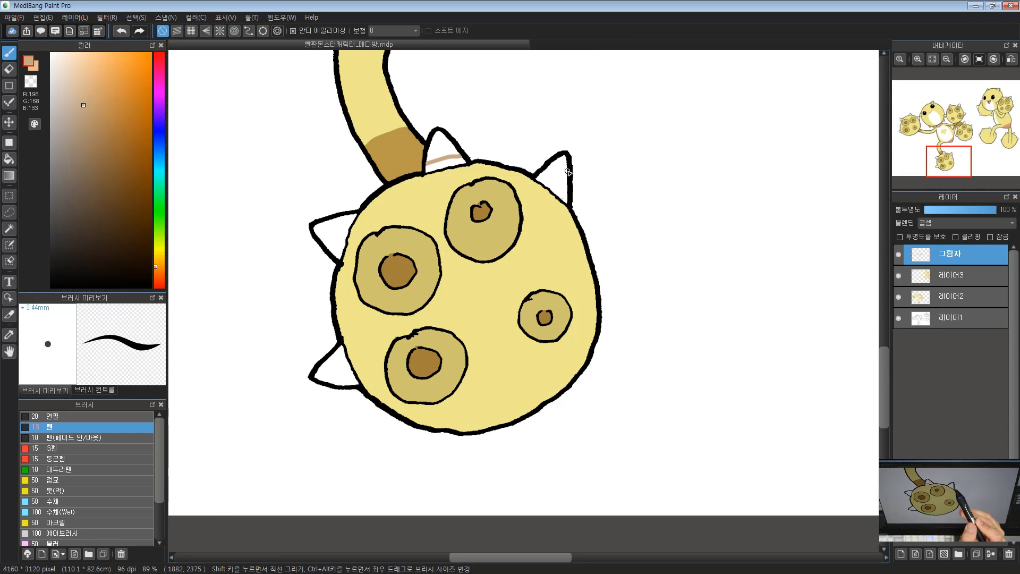
left_click_drag(539, 175, 568, 190)
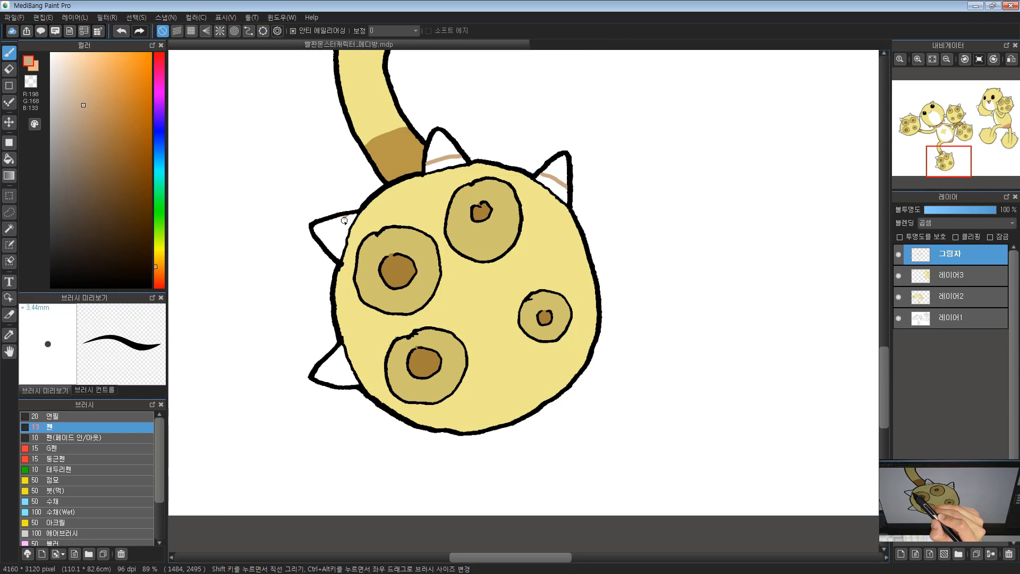
left_click_drag(344, 218, 332, 252)
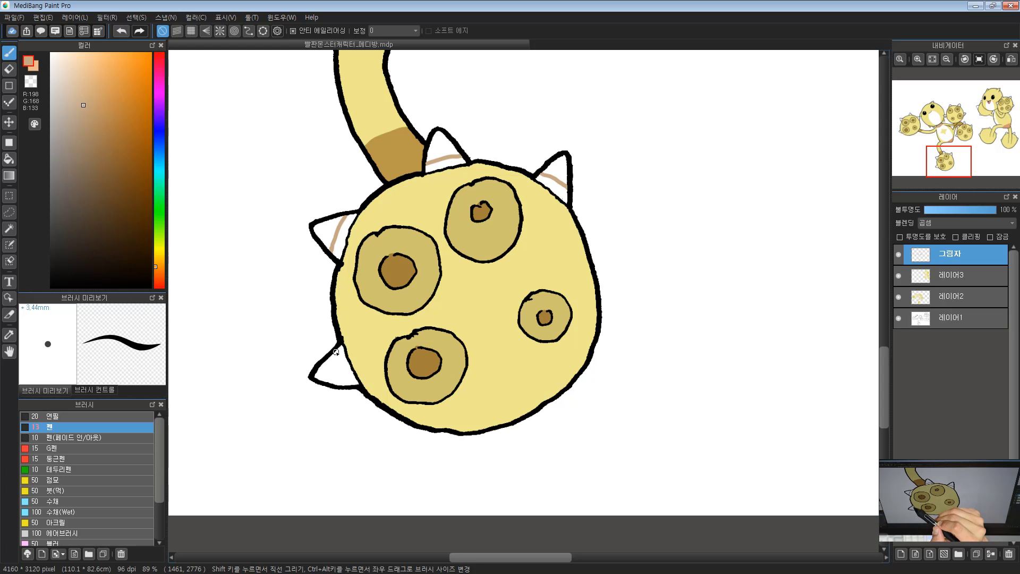
left_click_drag(336, 352, 347, 387)
Step: Bucket-fill the outlined base shadows of the four claws on the lower-right paw with the beige shadow colour
left_click_drag(536, 174, 423, 379)
left_click_drag(534, 98, 407, 293)
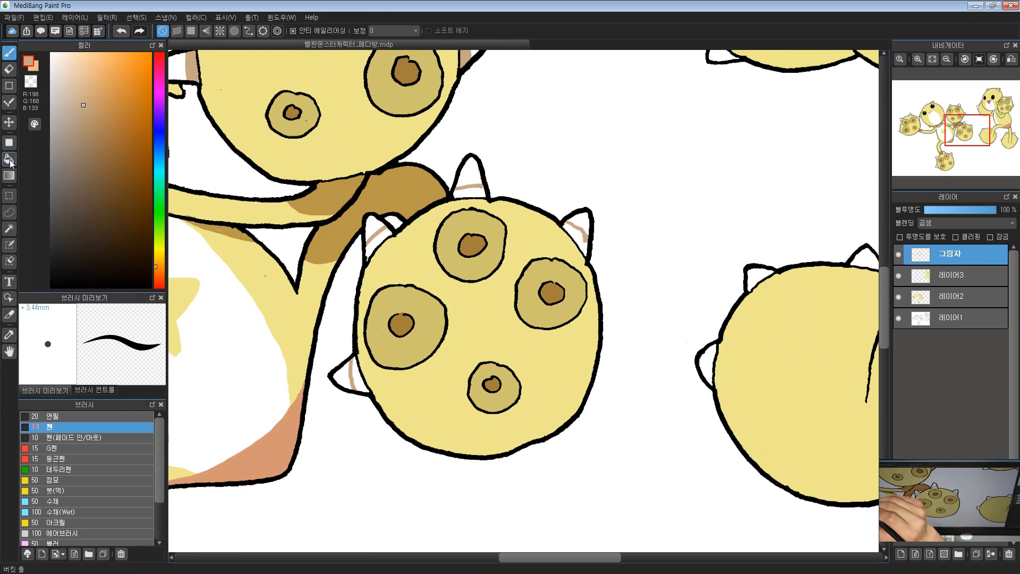
left_click(10, 160)
left_click(381, 232)
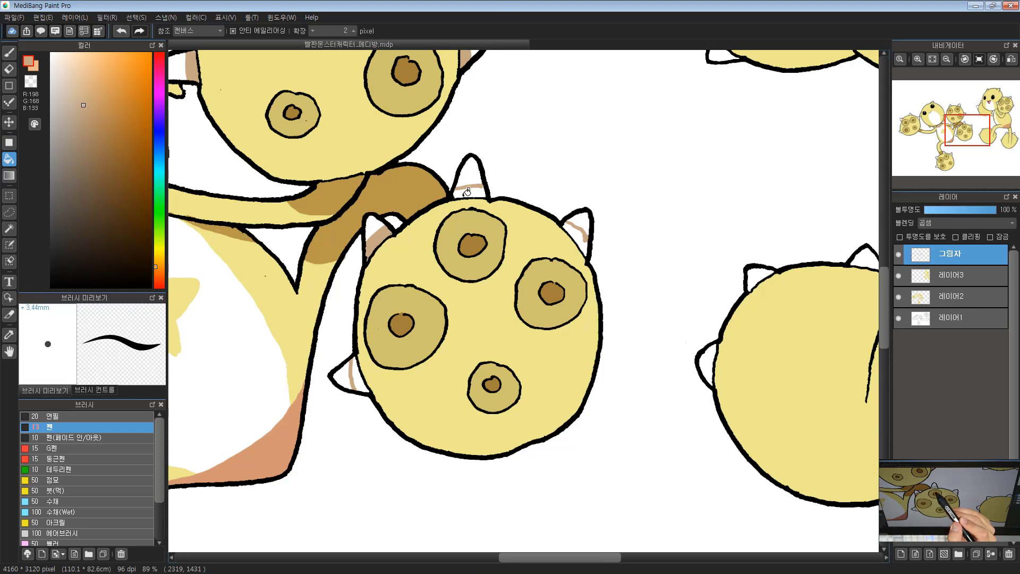
left_click(466, 193)
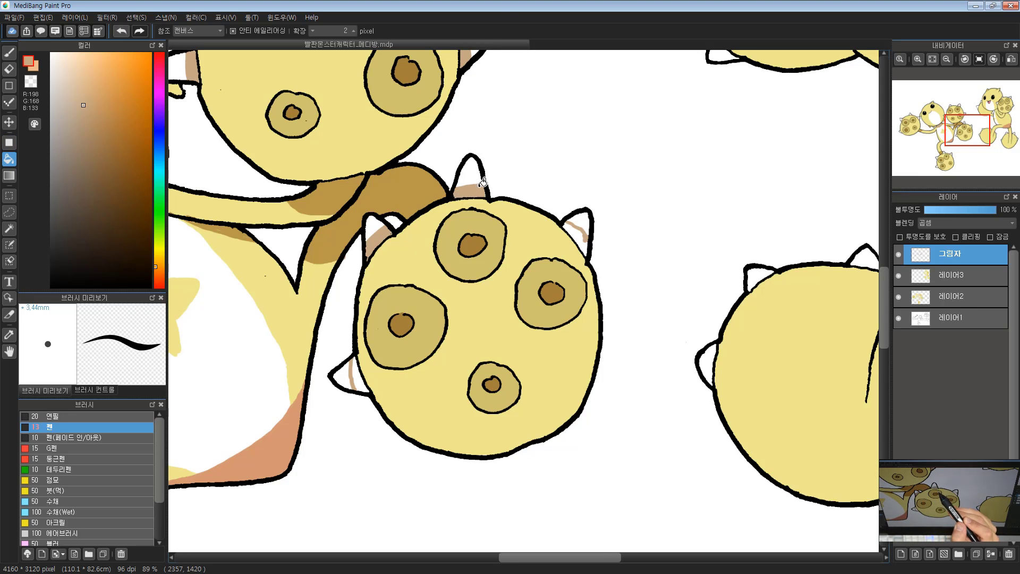
left_click(581, 232)
left_click(357, 374)
Step: Bucket-fill the outlined base shadows of the four claws on the left paw with the same beige
mouse_move(399, 282)
left_mouse_down()
mouse_move(479, 388)
mouse_move(568, 467)
mouse_move(667, 193)
left_mouse_up()
left_click(454, 153)
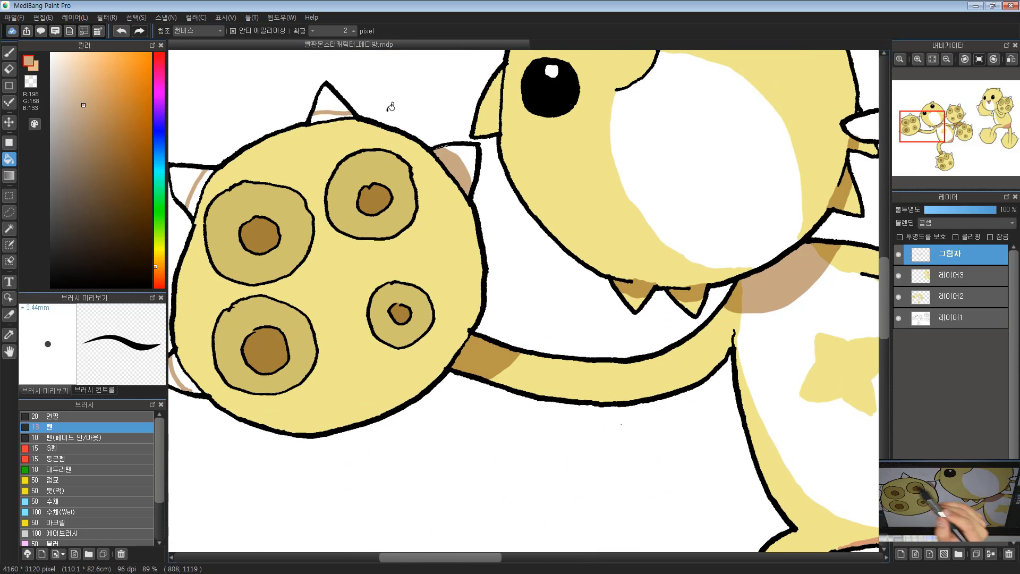
left_click(328, 112)
left_click(200, 190)
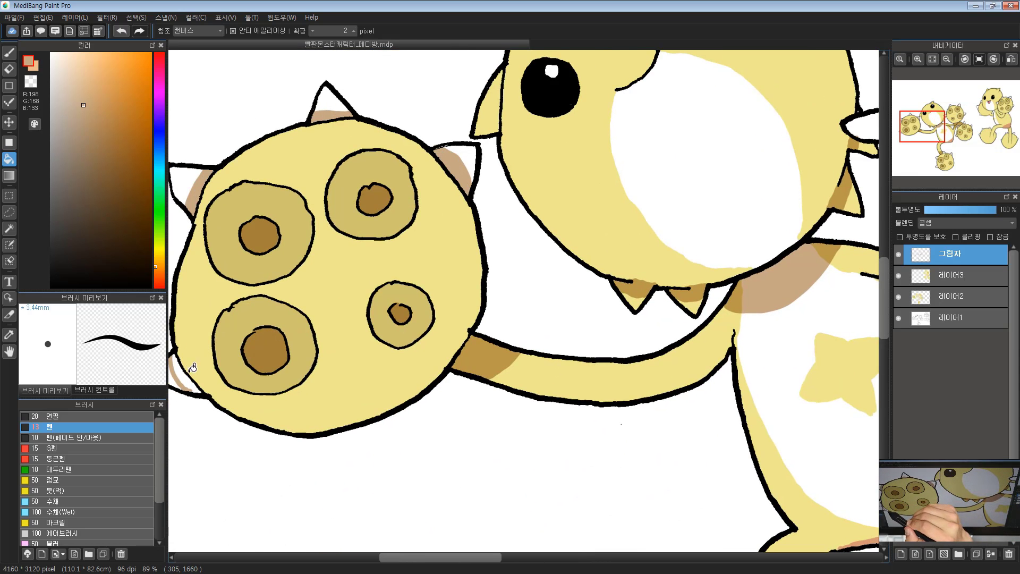
left_click(187, 373)
Step: Bucket-fill the outlined base shadows of the four claws on the tail paw with the same beige
left_click_drag(370, 438, 309, 259)
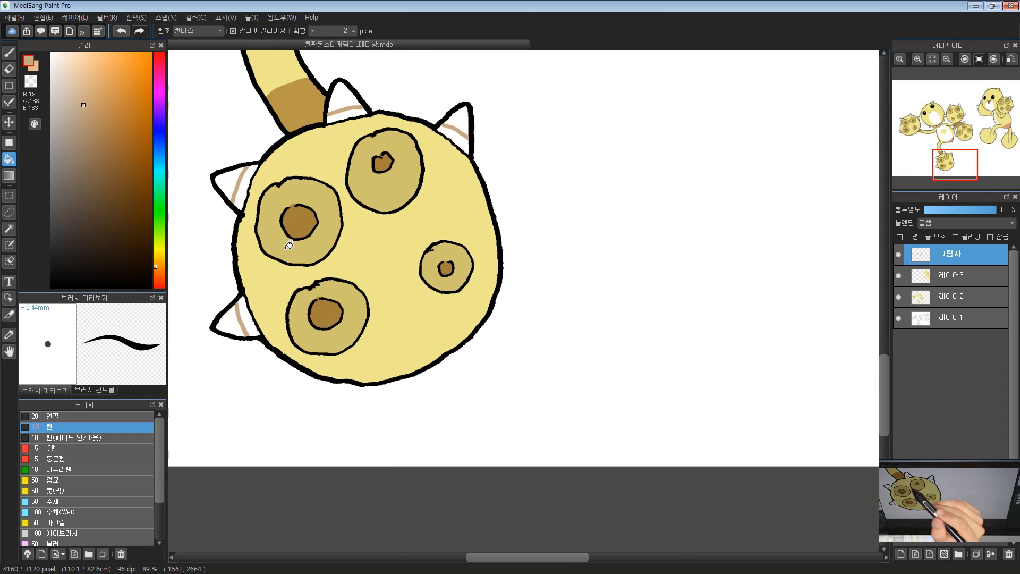
left_click(347, 112)
left_click(461, 139)
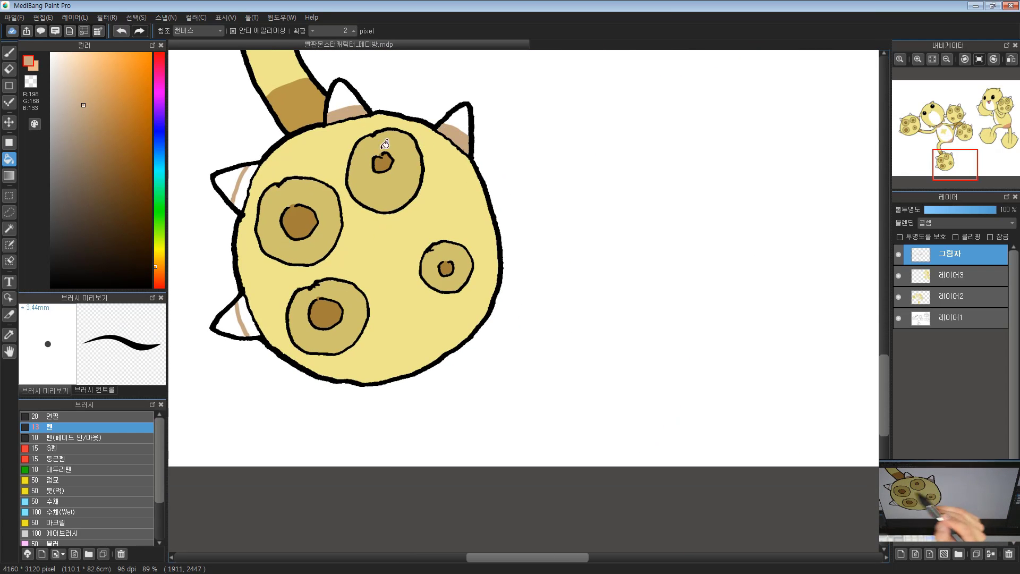
left_click(248, 180)
left_click(245, 316)
left_click_drag(519, 190, 444, 336)
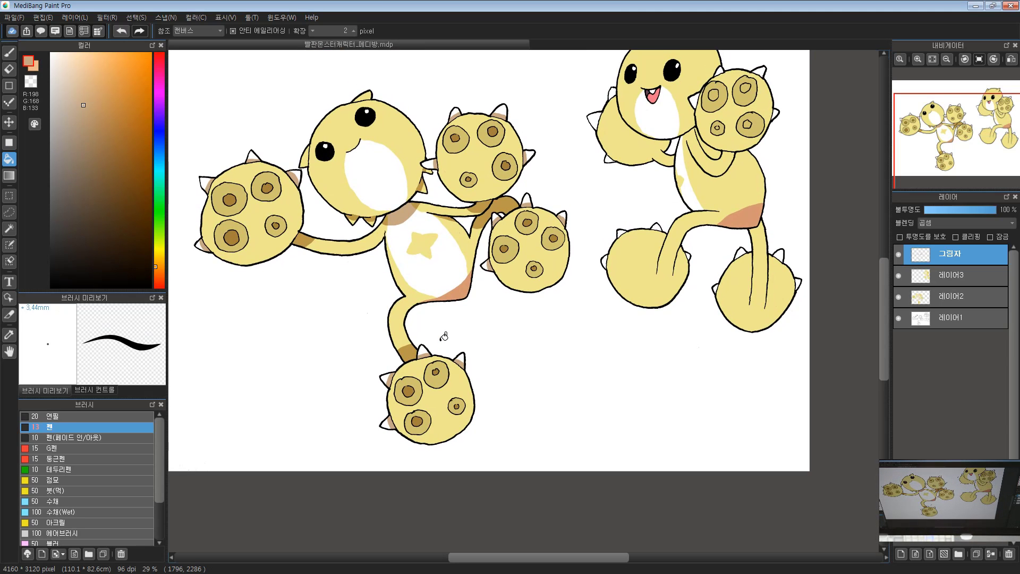
Step: Add a small beige shadow dab at the upper end of the left-hand monster's mouth line
mouse_move(351, 147)
left_mouse_down()
mouse_move(367, 202)
mouse_move(422, 192)
left_mouse_up()
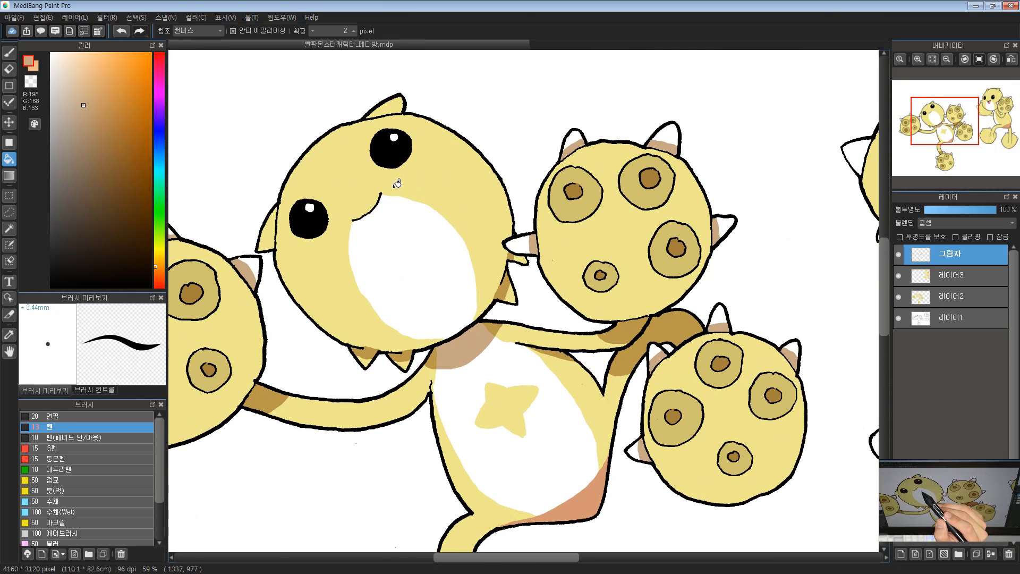
key("b")
left_click_drag(326, 165, 366, 205)
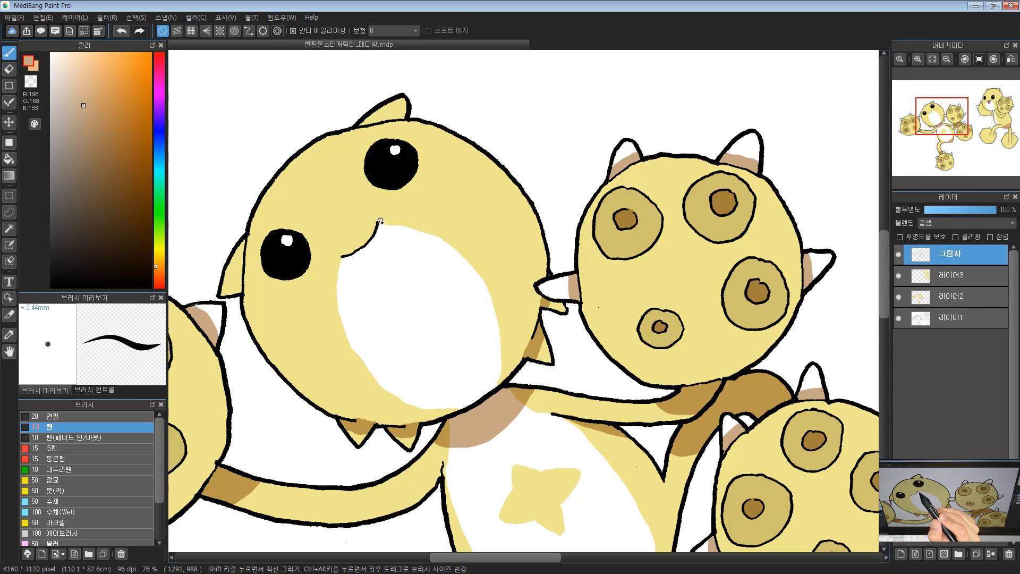
left_click(378, 221)
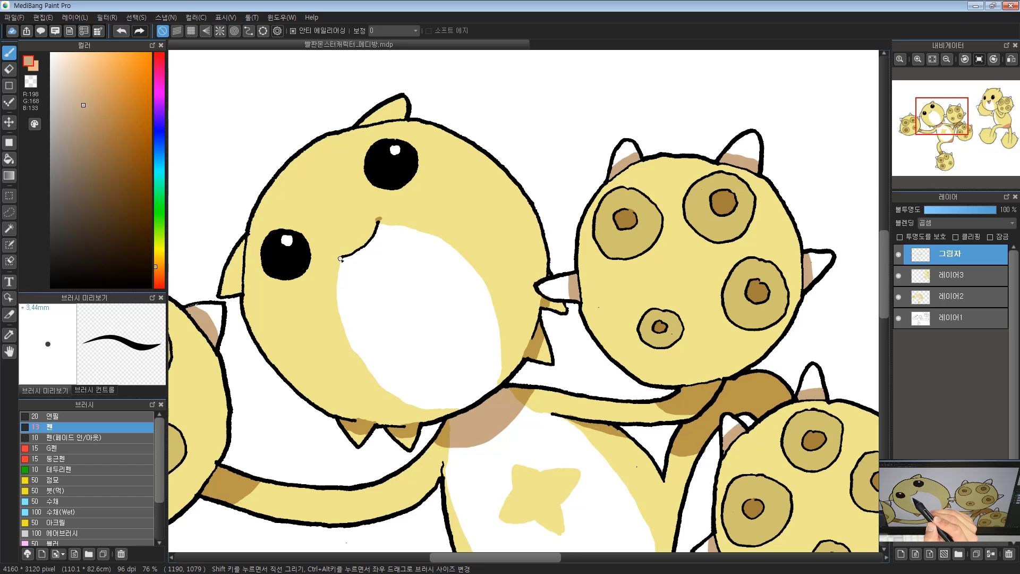
scroll(341, 257, "down", 5)
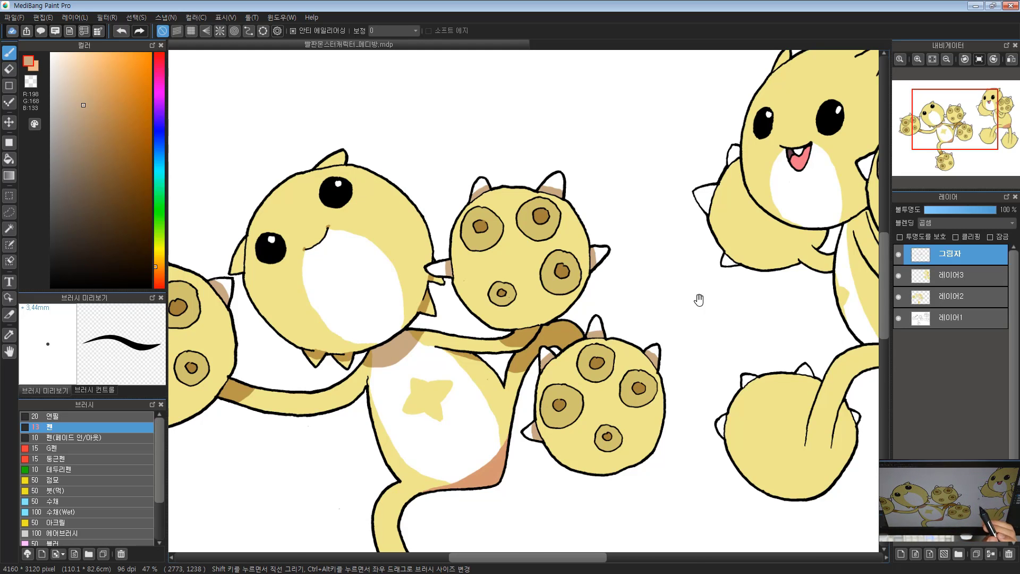
Step: Draw beige shadow edges on the right-hand monster at its ear base, under the chin, and across the body below the folded arm
left_click_drag(696, 295, 175, 339)
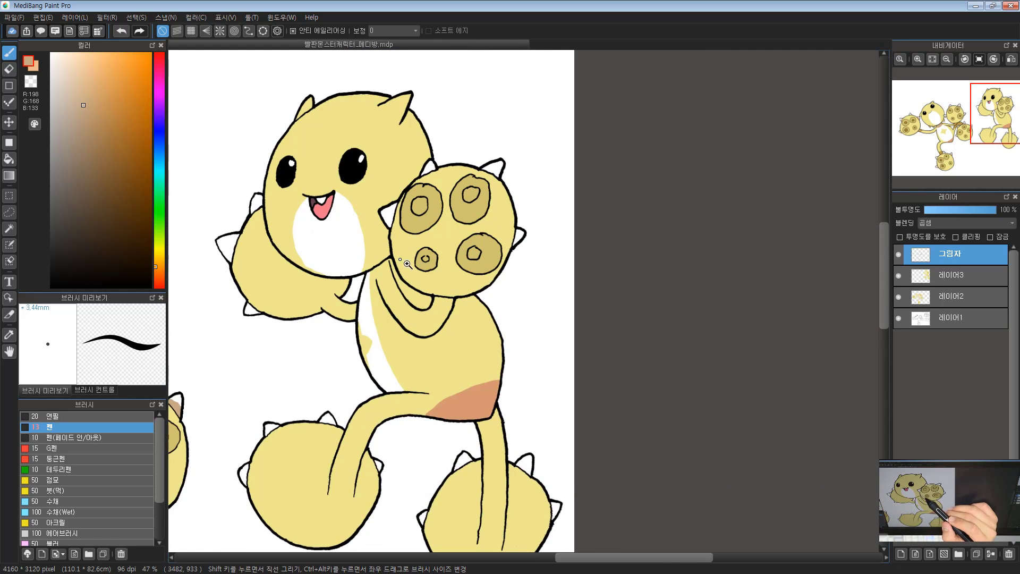
scroll(406, 264, "up", 4)
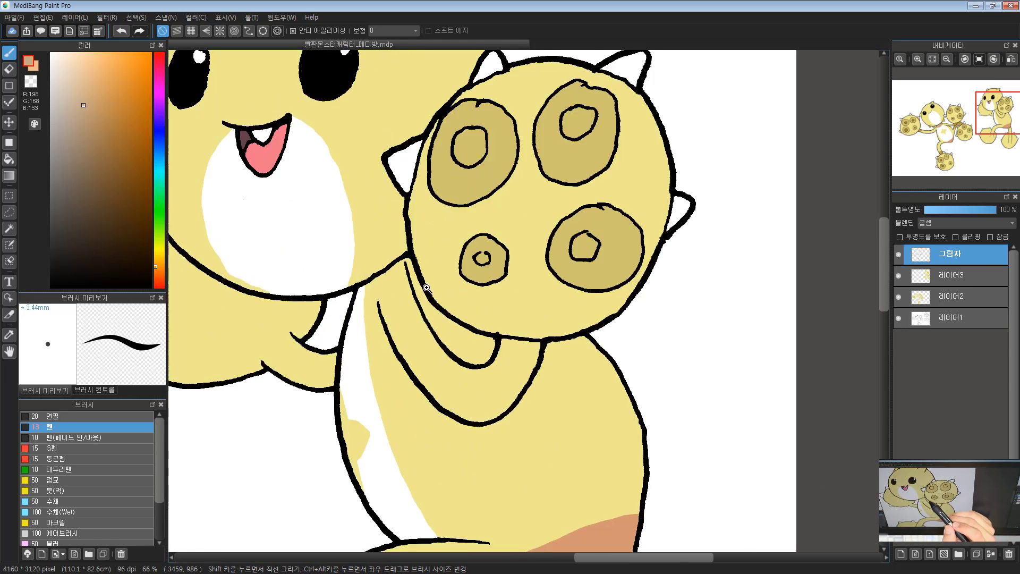
scroll(427, 288, "down", 5)
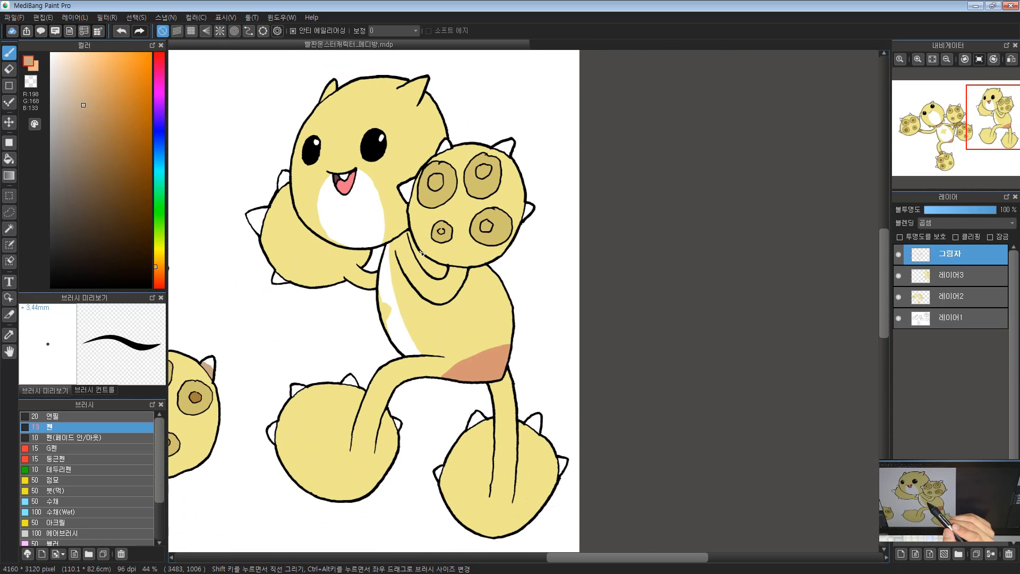
left_click_drag(414, 242, 397, 261)
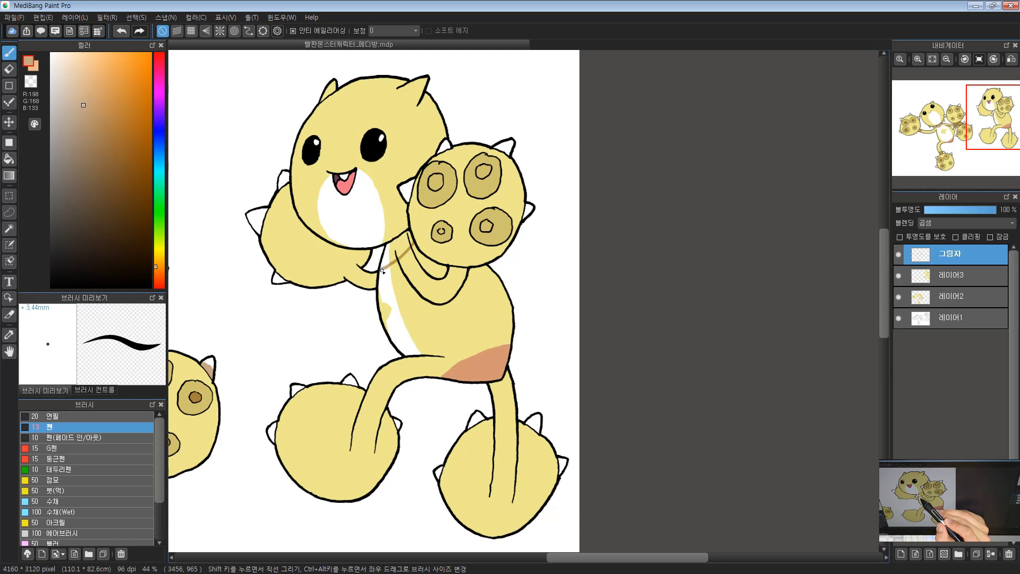
left_click_drag(468, 249, 451, 241)
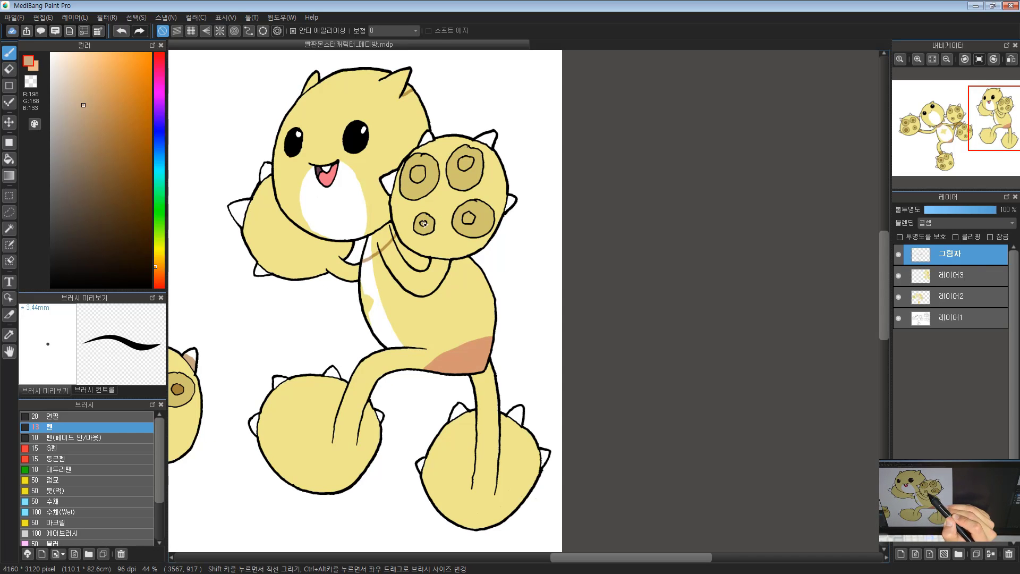
scroll(441, 173, "down", 1)
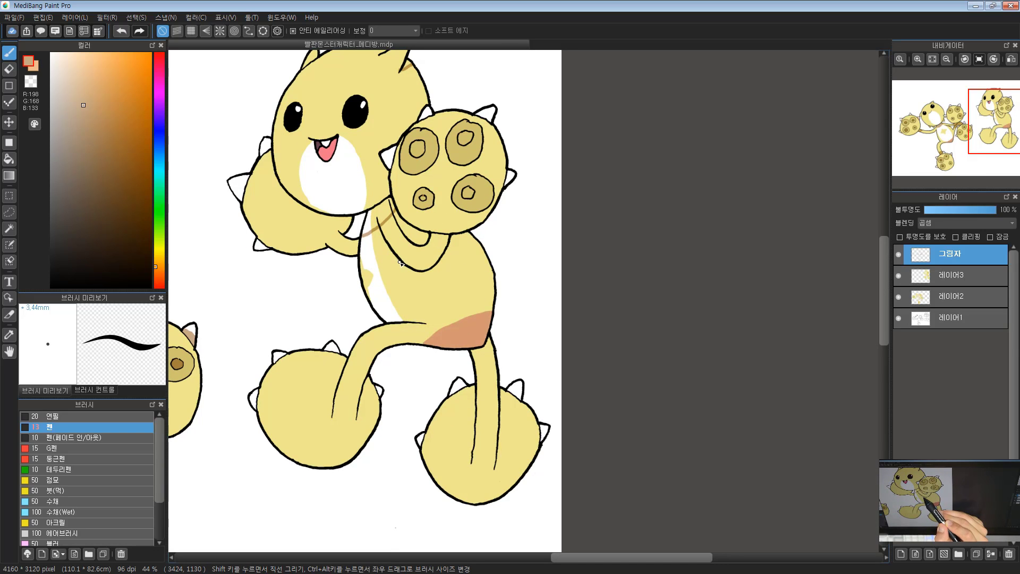
left_click_drag(415, 278, 454, 273)
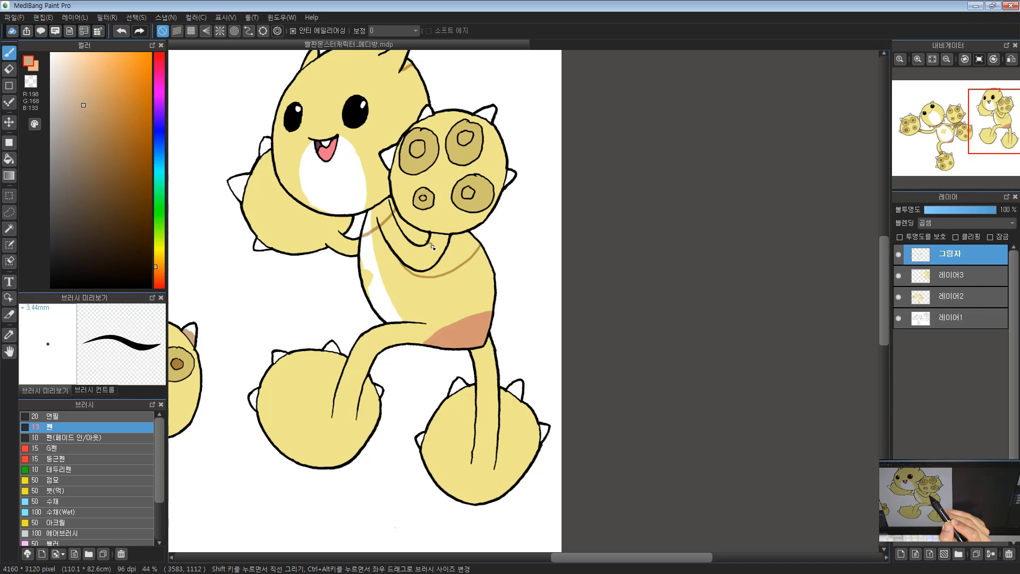
Step: Outline beige shadow edges on the right-hand monster's lower belly, both legs and the paw behind its head
scroll(442, 243, "down", 4)
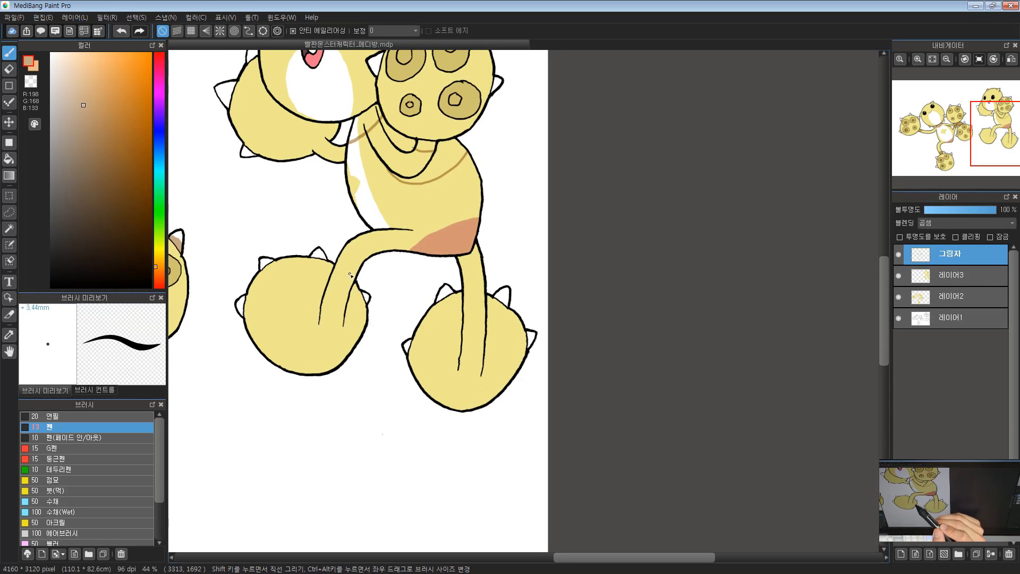
scroll(392, 232, "up", 1)
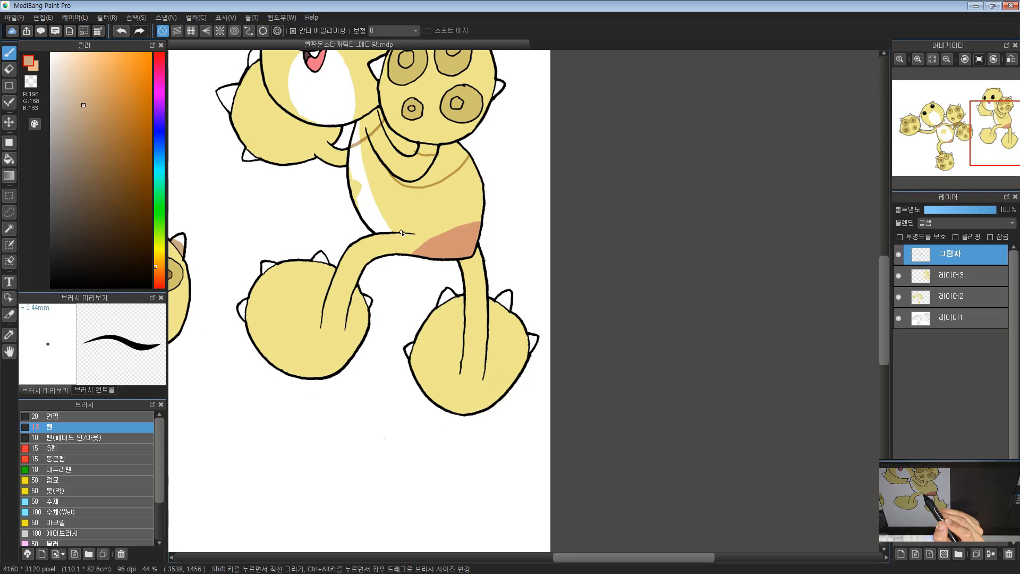
left_click_drag(386, 230, 373, 230)
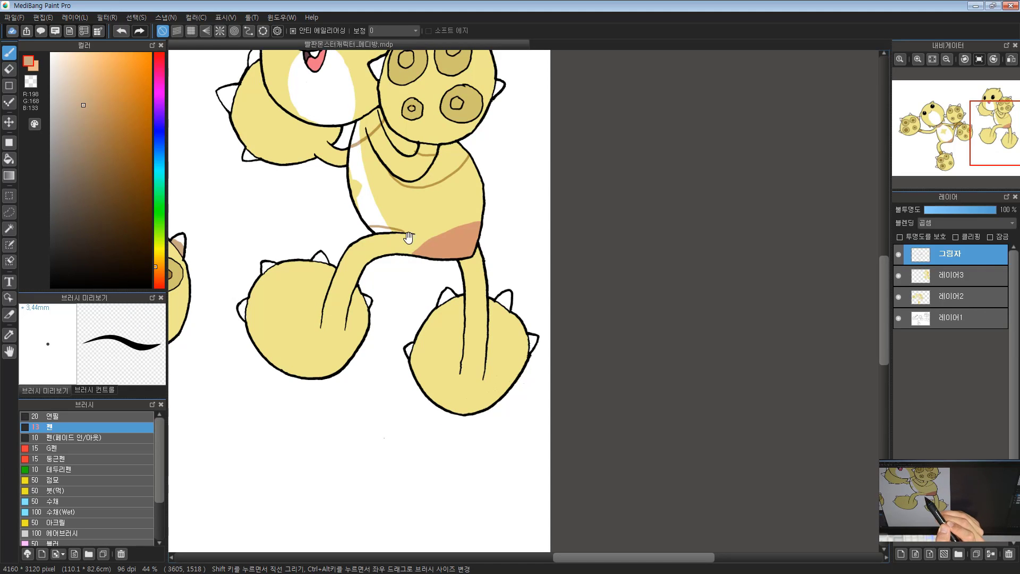
left_click_drag(451, 231, 441, 224)
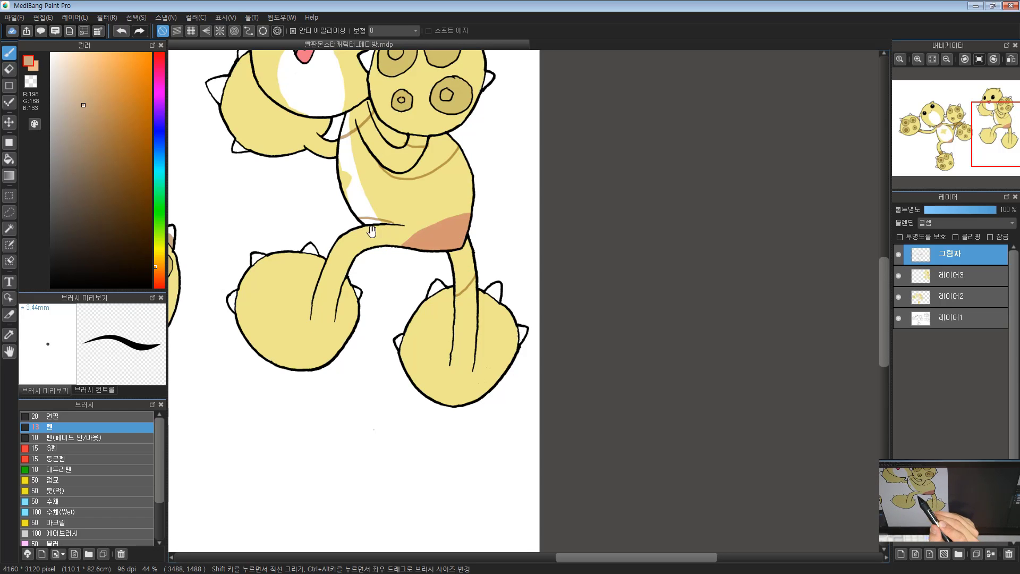
left_click_drag(371, 231, 373, 240)
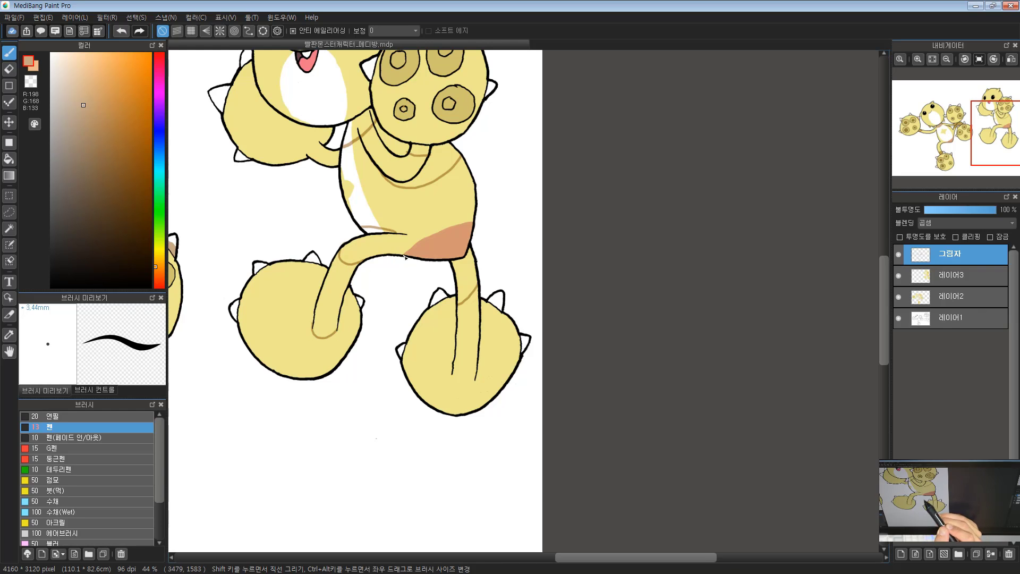
left_click_drag(466, 211, 490, 334)
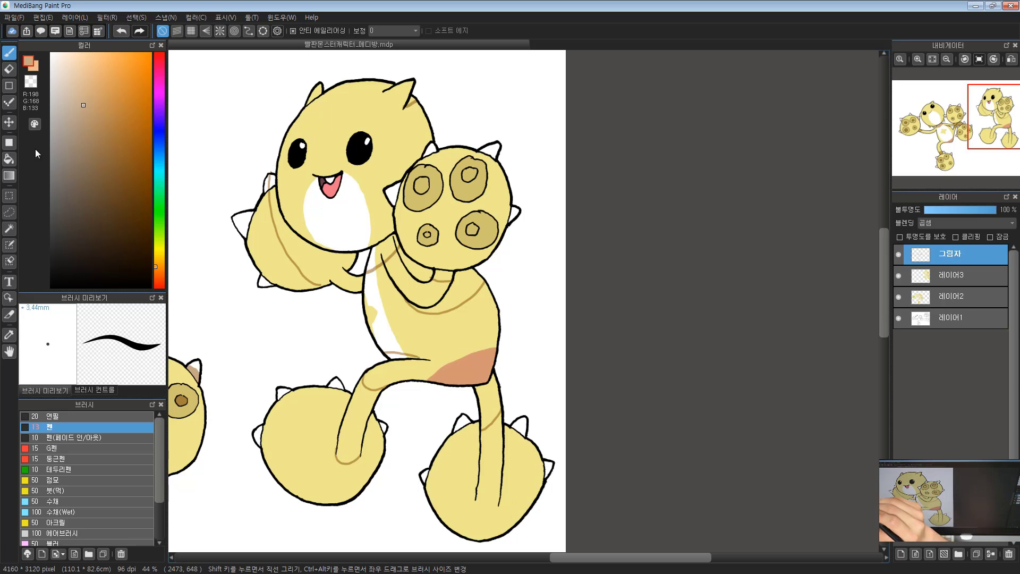
left_click(9, 71)
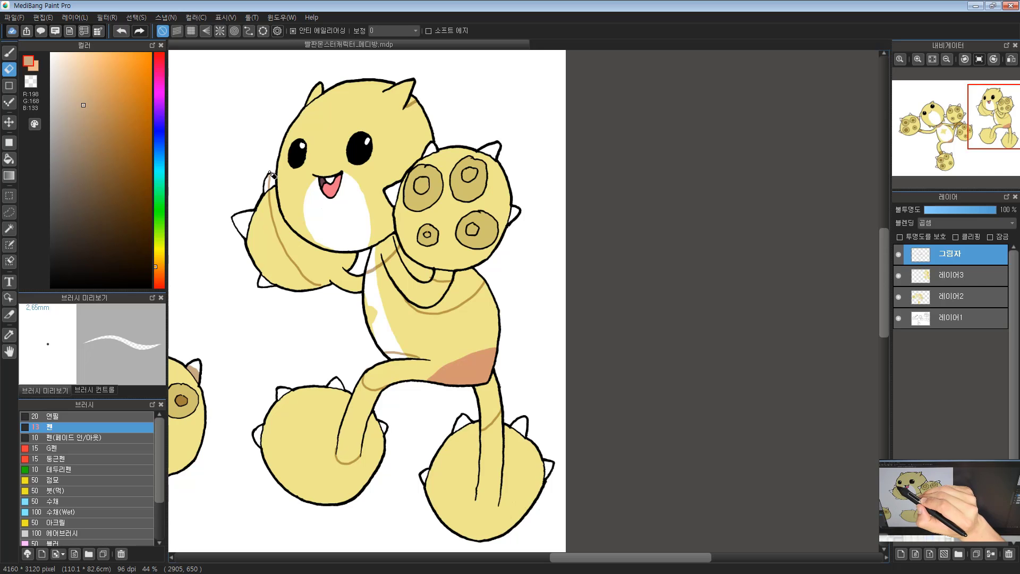
scroll(273, 175, "up", 5)
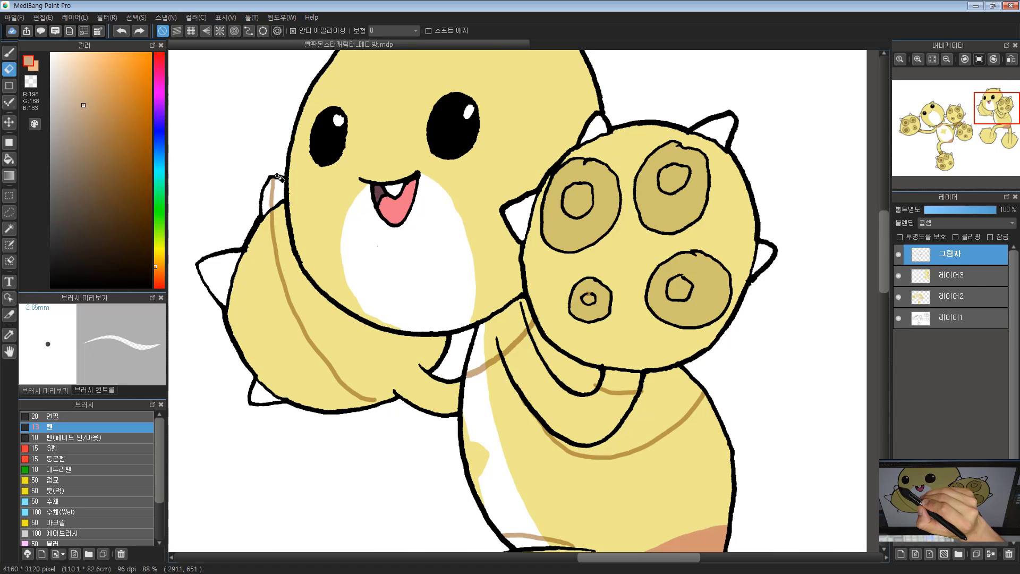
key("bracketright")
key("bracketright")
key("bracketright")
key("bracketright")
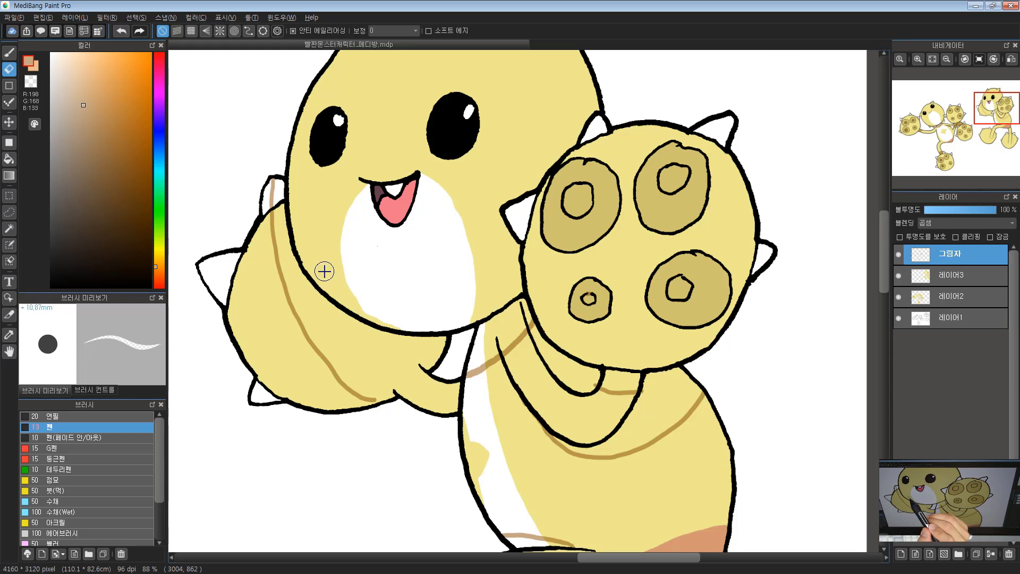
key("bracketright")
key("bracketleft")
key("bracketleft")
key("bracketleft")
key("bracketleft")
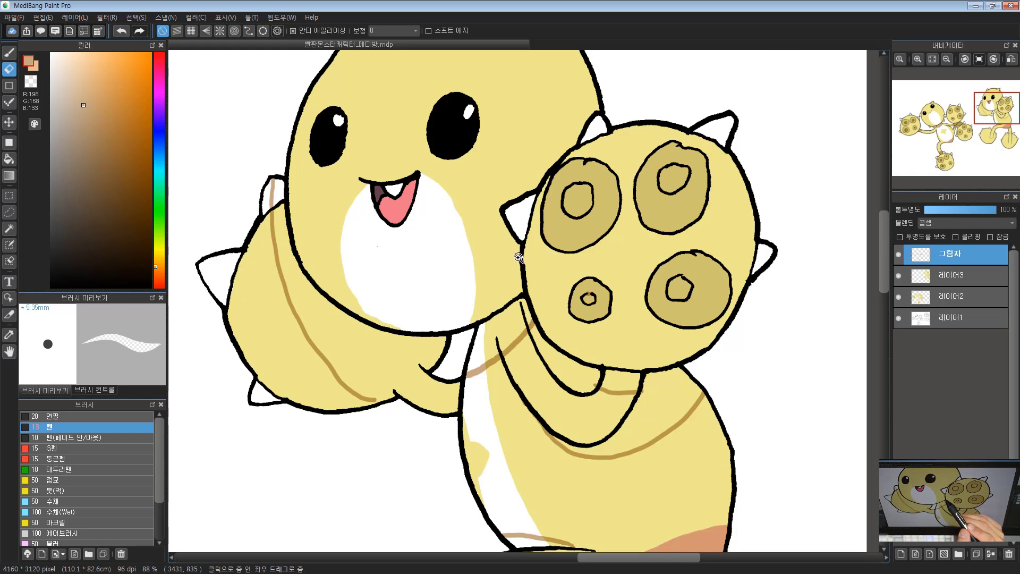
left_click_drag(519, 258, 479, 261)
mouse_move(524, 330)
left_mouse_down()
mouse_move(465, 299)
mouse_move(490, 315)
left_mouse_up()
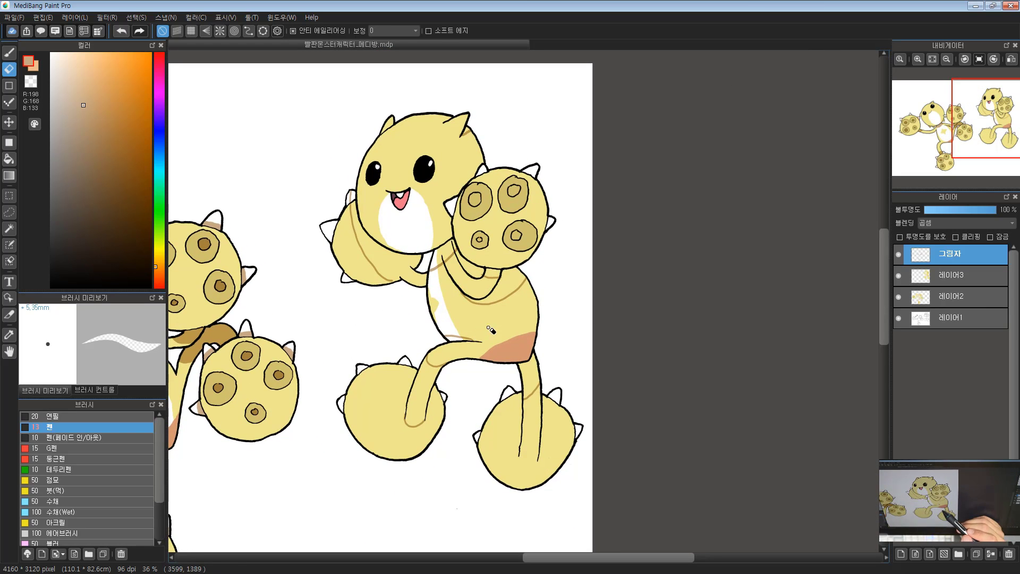
Step: Bucket-fill the outlined shadows on the right-hand monster's upper body, folded arm and white chest with beige
key("g")
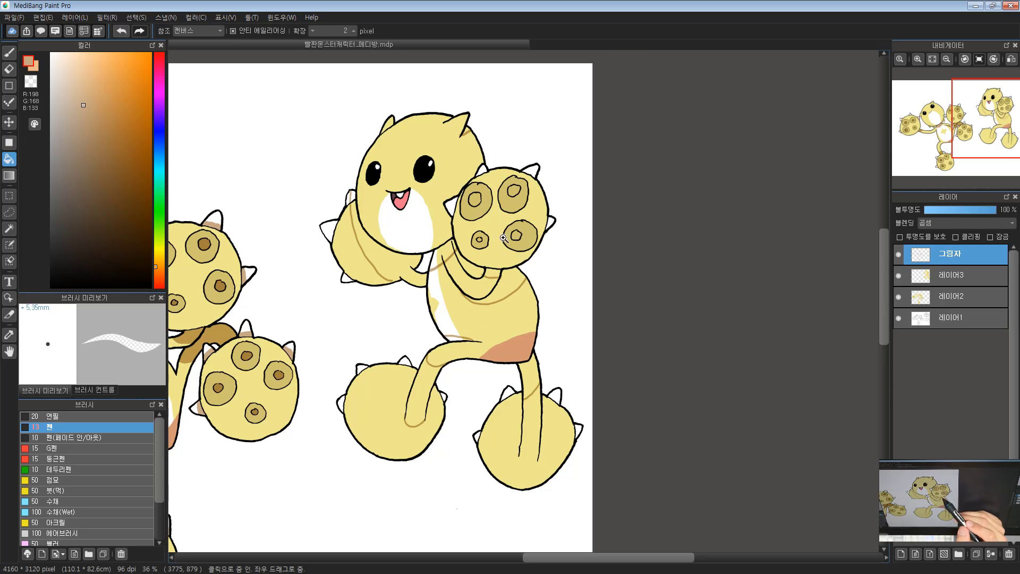
left_click_drag(478, 266, 524, 280)
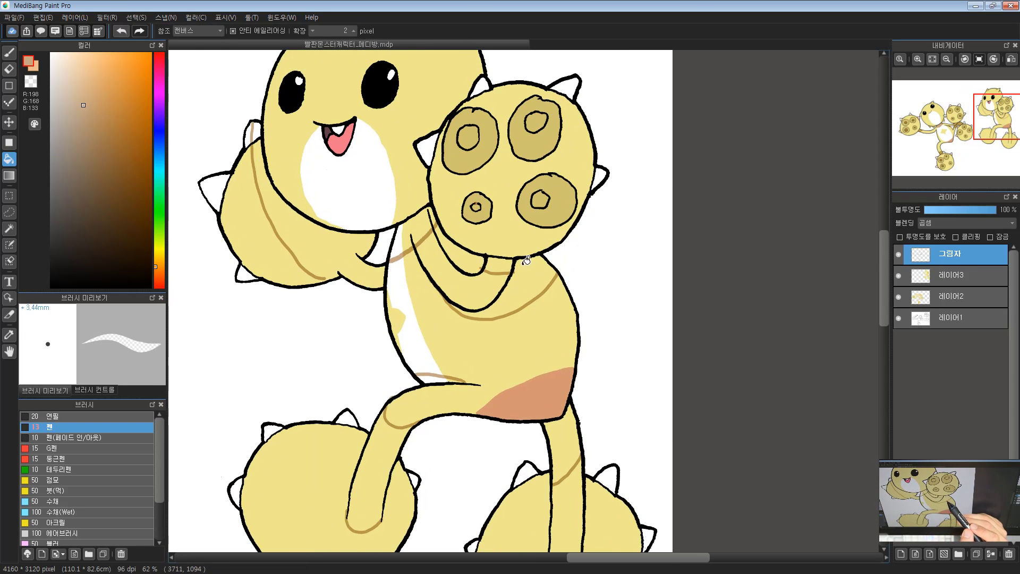
left_click(526, 261)
left_click(499, 263)
left_click(456, 249)
left_click(425, 221)
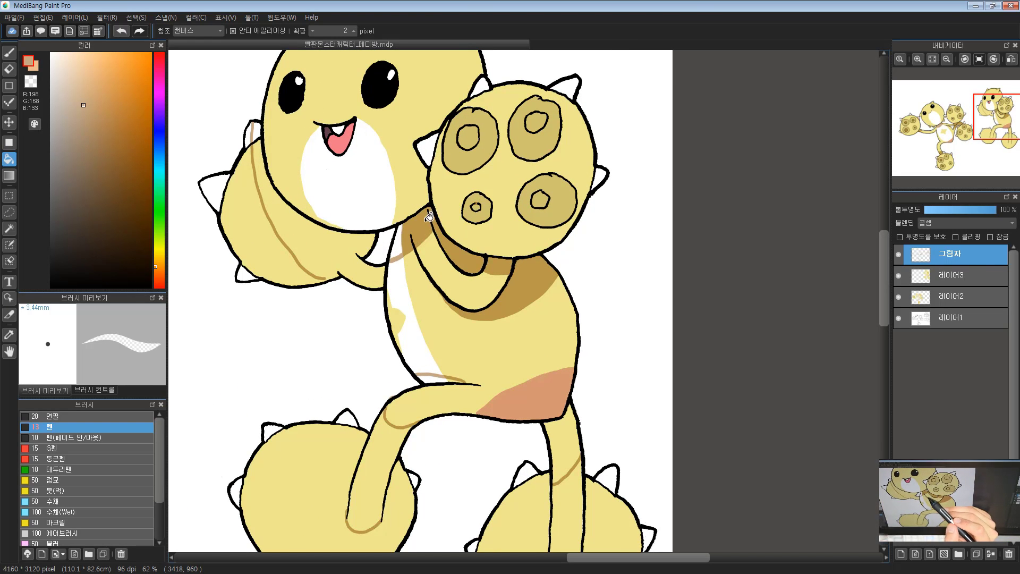
left_click(397, 244)
Step: Undo the shadow fill on the paw behind the head and extend its shadow edge to the paw's outline near the arm
left_click(334, 253)
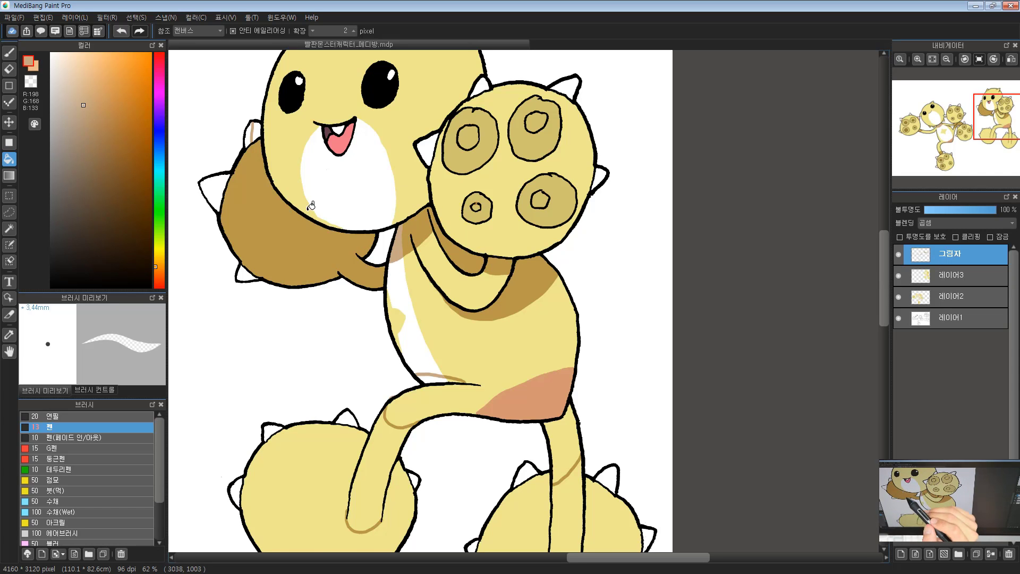
key("ctrl+z")
left_click_drag(311, 206, 308, 238)
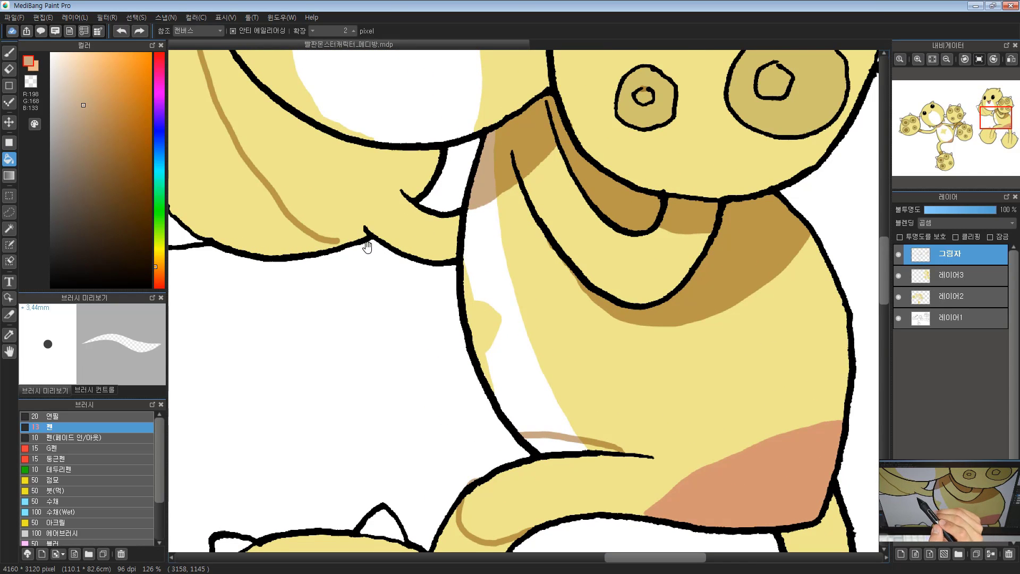
key("b")
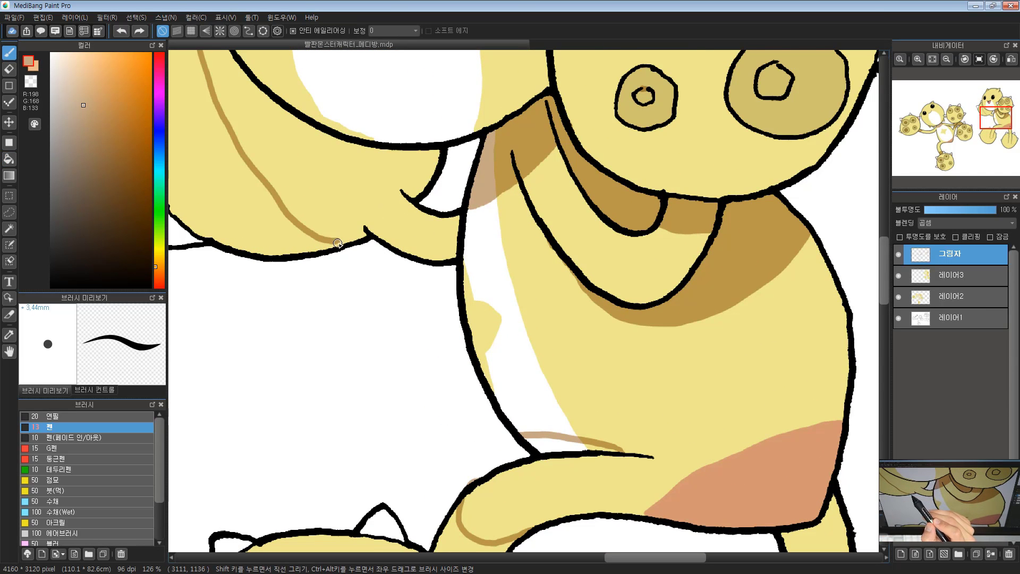
left_click_drag(359, 242, 368, 228)
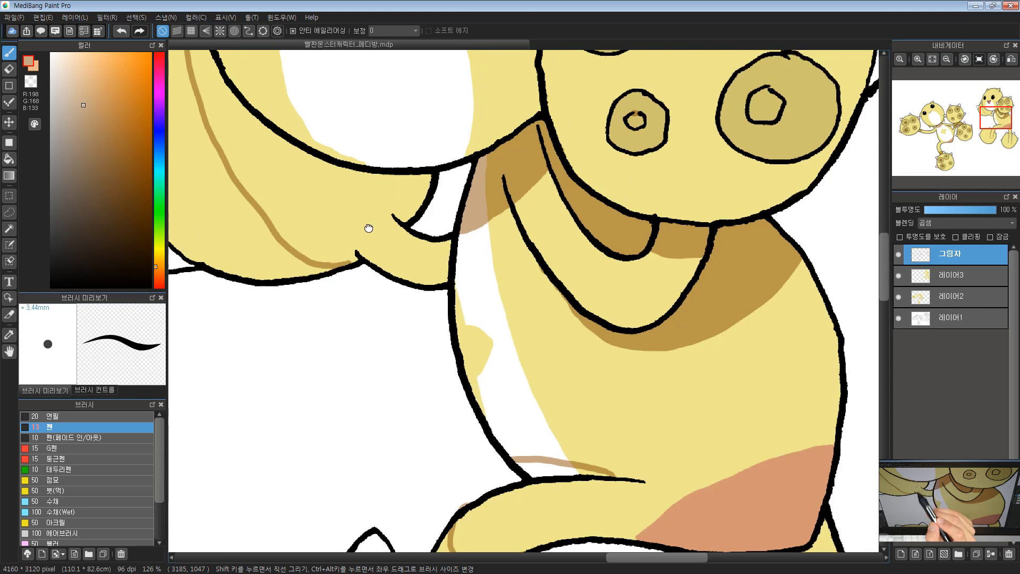
scroll(368, 228, "down", 2)
left_click_drag(323, 291, 312, 282)
left_click_drag(298, 332, 327, 254)
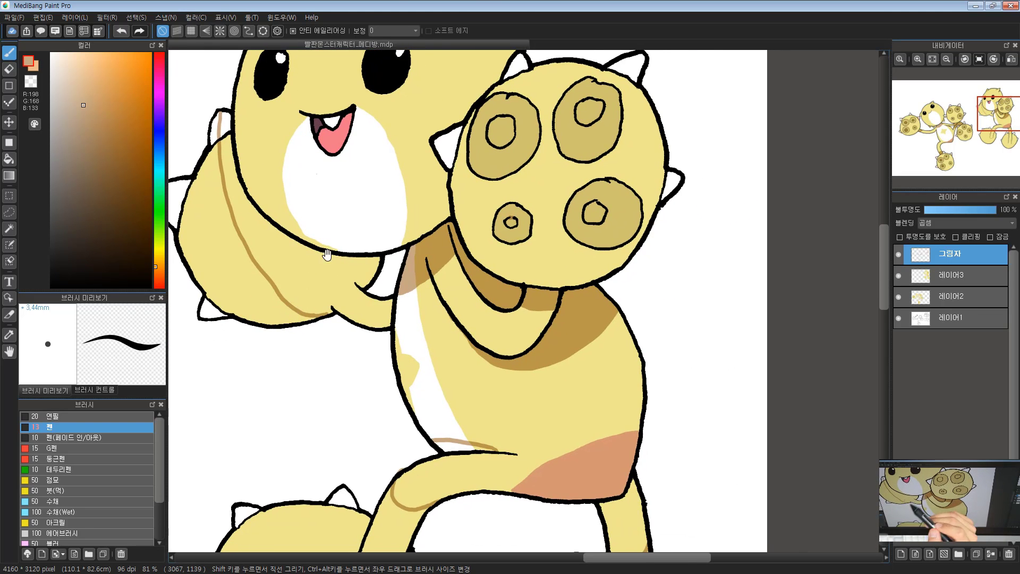
Step: Bucket-fill the shadow areas of the paw behind the head and its upper claw with beige
key("g")
left_click(226, 121)
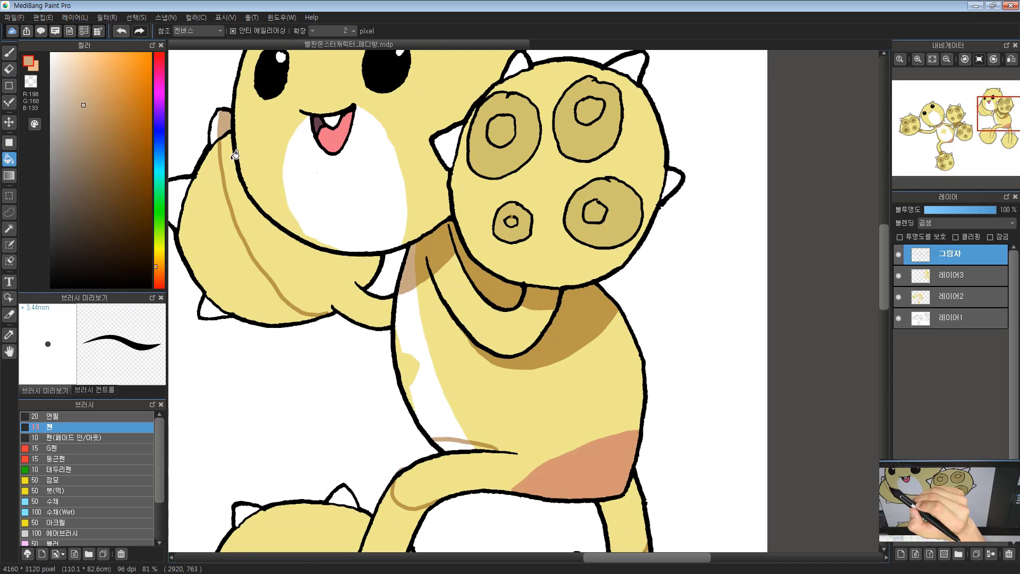
left_click(241, 190)
Step: Bucket-fill the outlined shadows on the right-hand monster's lower belly and both legs with beige
left_click_drag(450, 364, 478, 206)
scroll(457, 303, "down", 2)
left_click(472, 203)
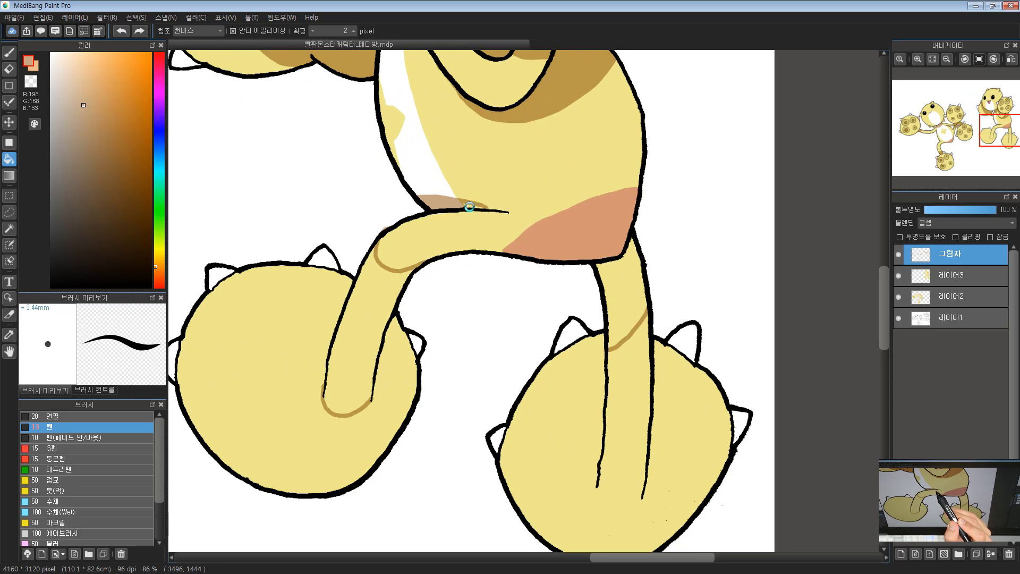
left_click_drag(462, 250, 442, 183)
left_click(344, 285)
left_click_drag(582, 370, 431, 291)
left_click(458, 162)
left_click_drag(508, 172, 456, 396)
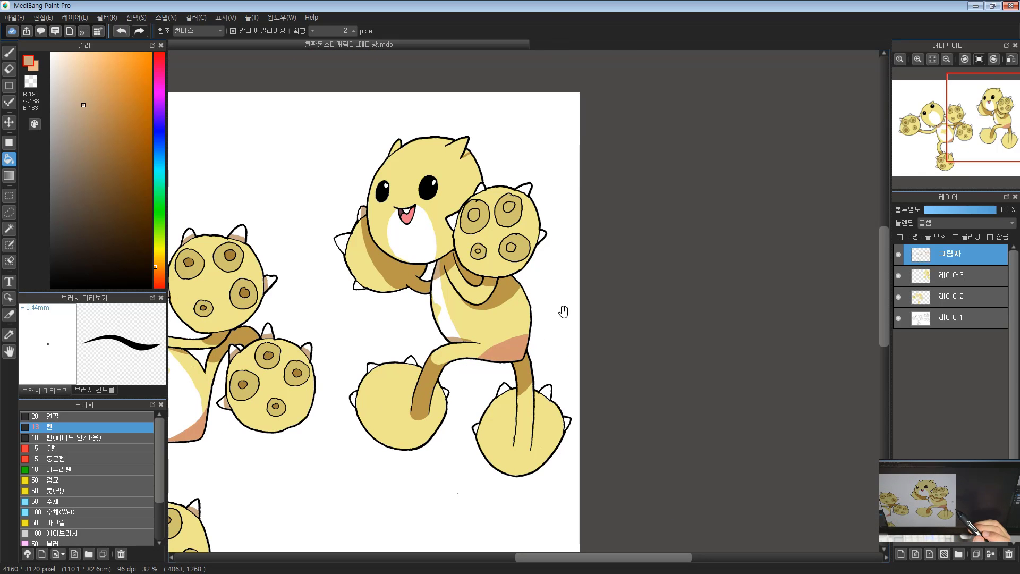
Step: Erase the beige shadow from the right-hand monster's front leg on the 그림자 layer
left_click_drag(450, 412, 457, 391)
scroll(457, 392, "up", 2)
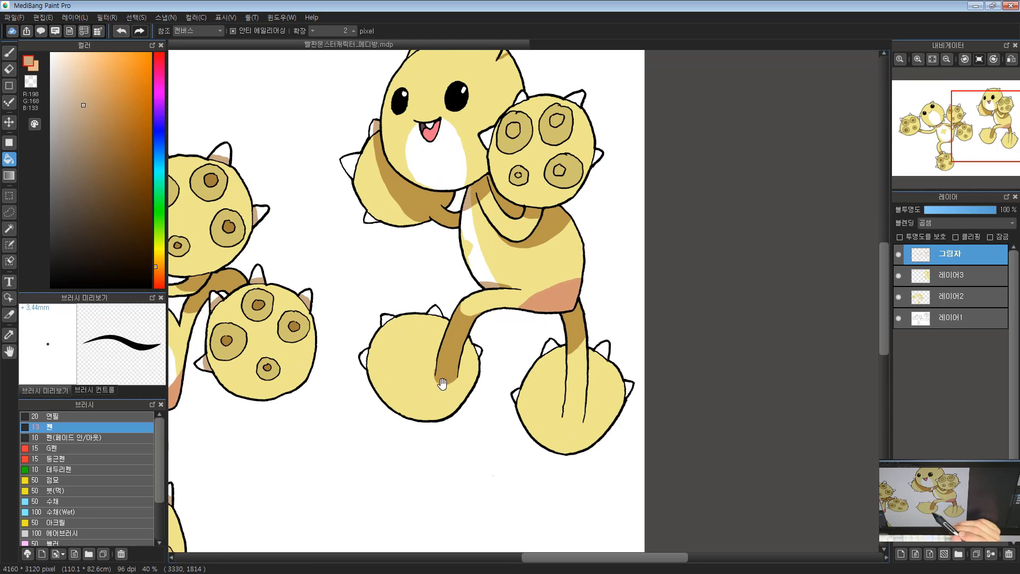
left_click_drag(513, 293, 462, 302)
key("b")
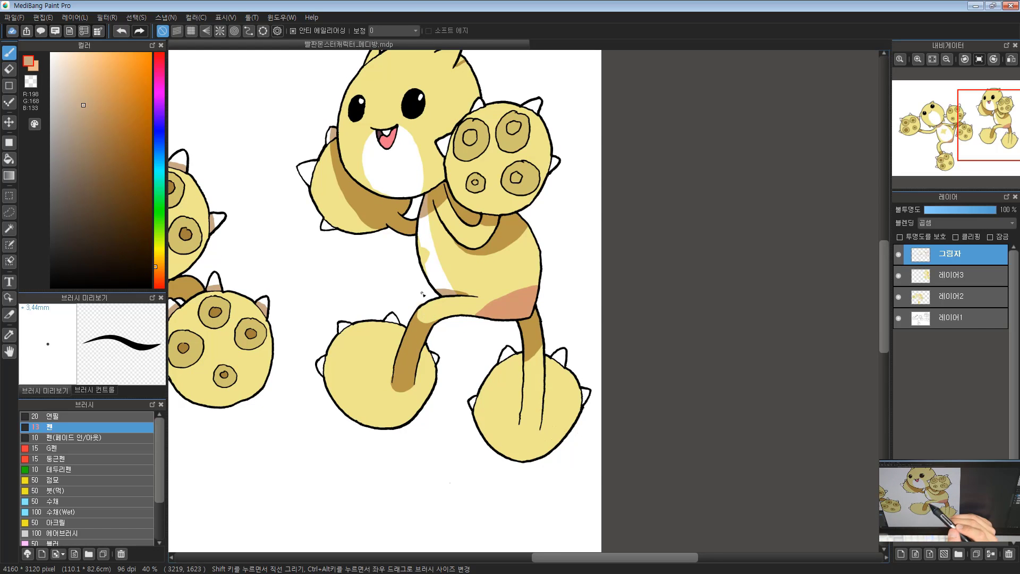
left_click(13, 68)
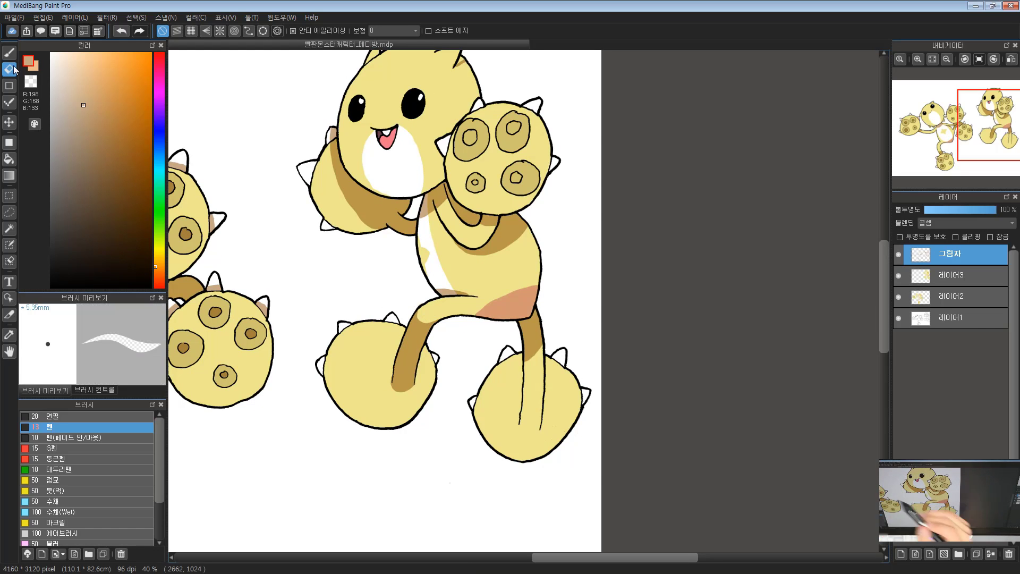
left_click_drag(395, 350, 525, 399)
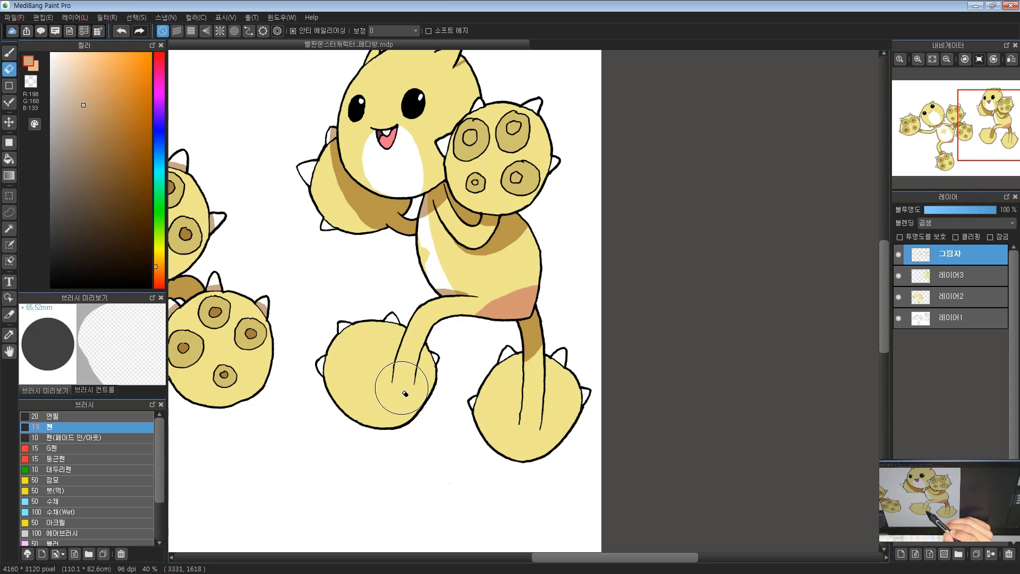
Step: Outline shadows beside the legs on both feet and their adjoining claws of the right-hand monster with the pen, and bucket-fill them with beige
key("b")
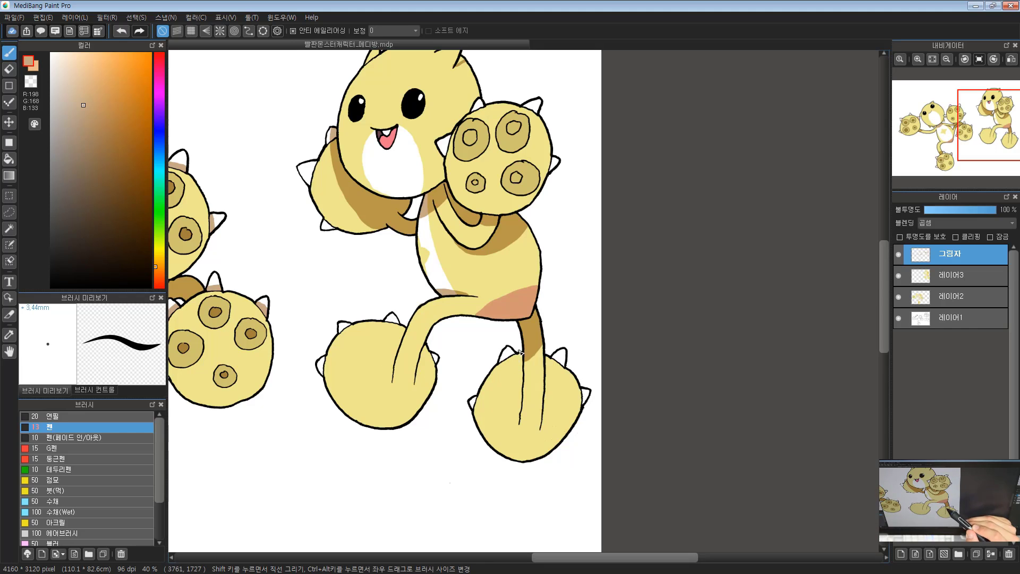
mouse_move(541, 429)
left_mouse_down()
mouse_move(565, 351)
mouse_move(520, 422)
mouse_move(508, 351)
left_mouse_up()
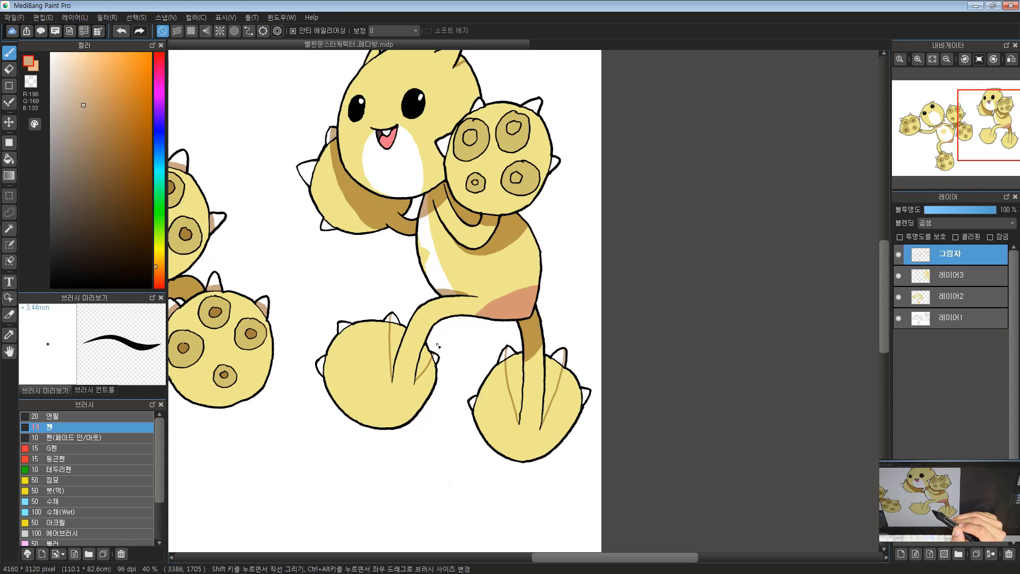
key("g")
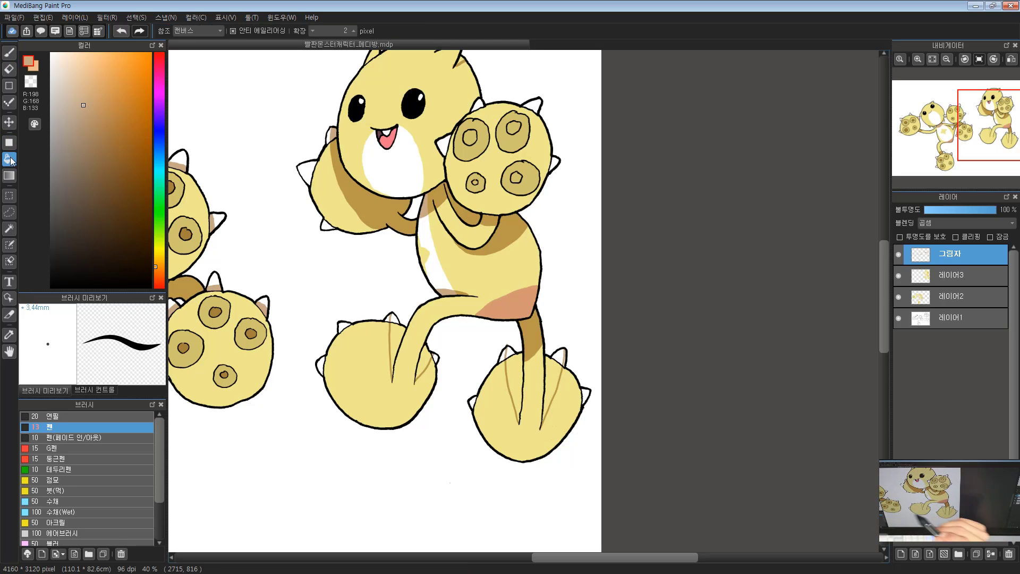
left_click(398, 340)
left_click(422, 362)
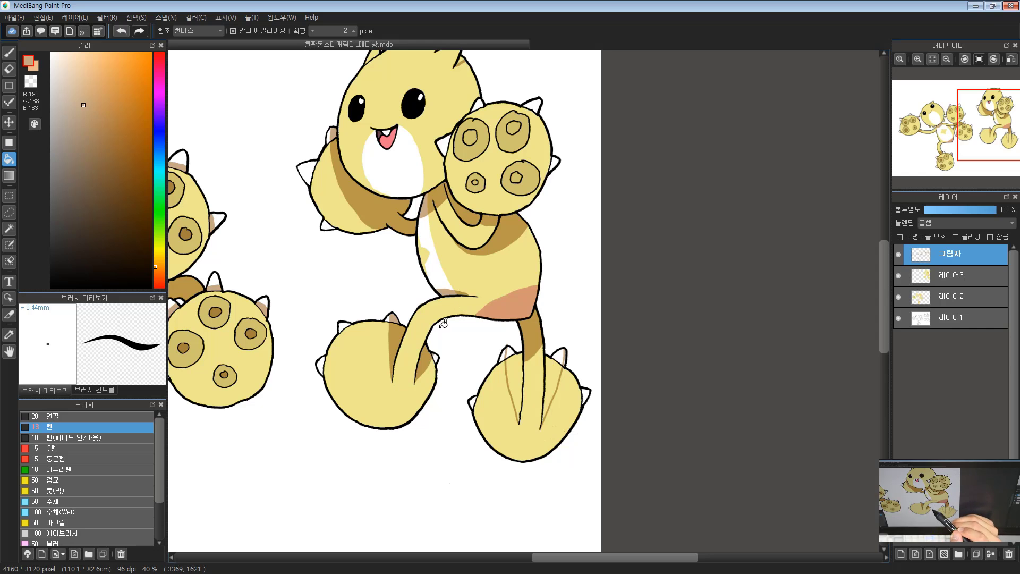
left_click(517, 366)
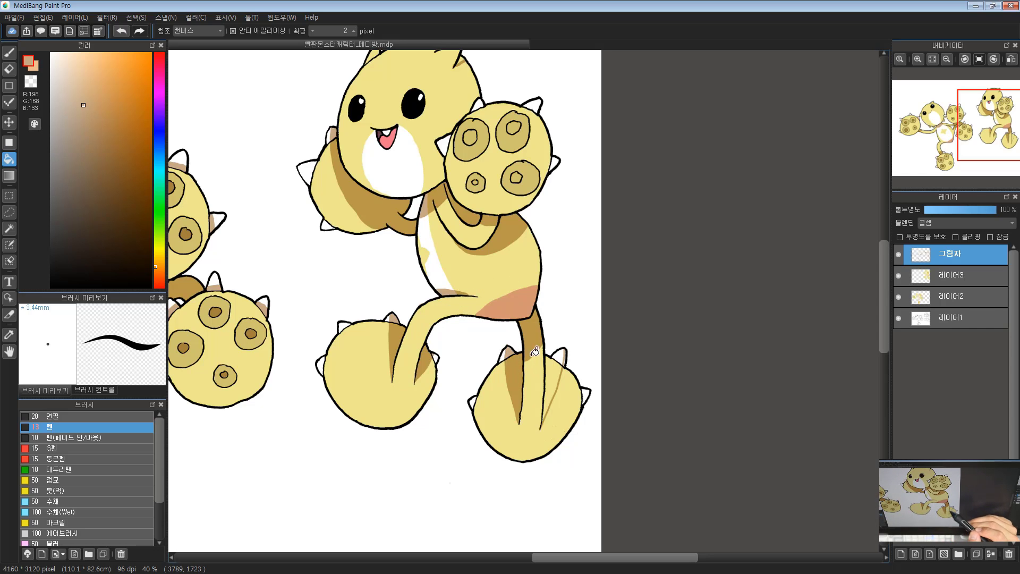
left_click(557, 367)
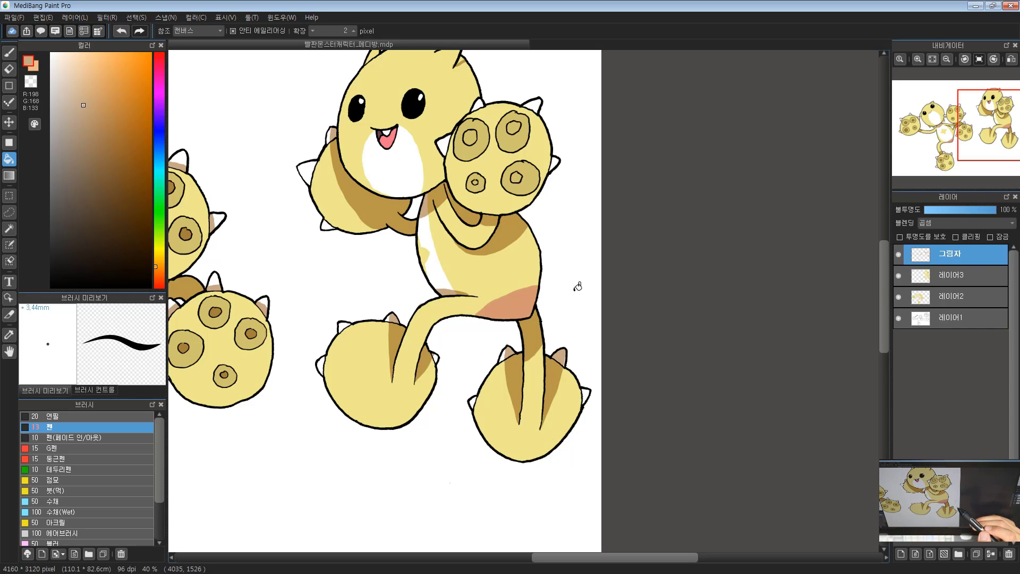
Step: Erase stray shadow paint between the right-hand monster's legs and around the rear foot's upper claw
left_click(10, 72)
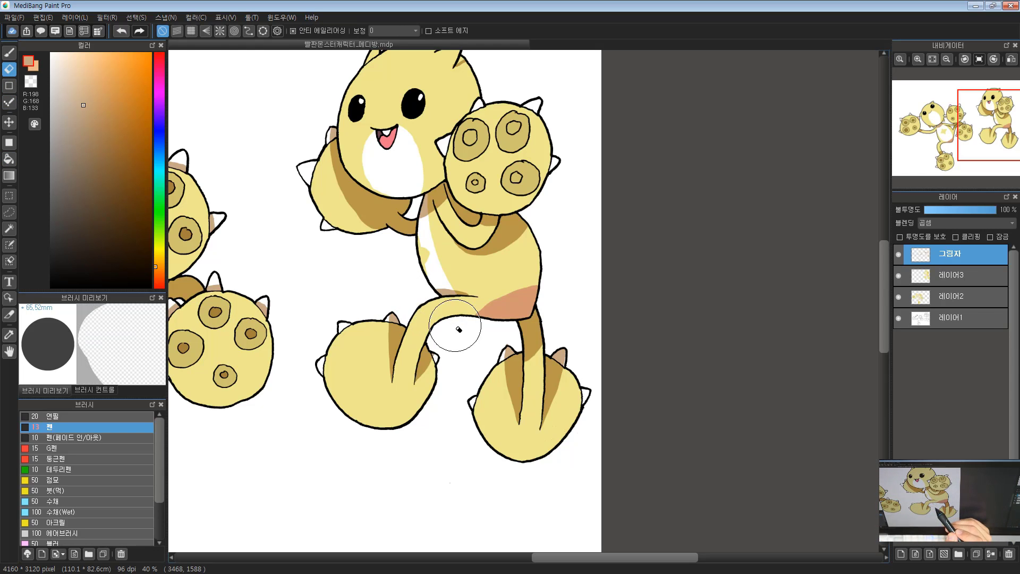
left_click_drag(521, 337, 462, 329)
left_click(515, 344)
left_click(511, 336)
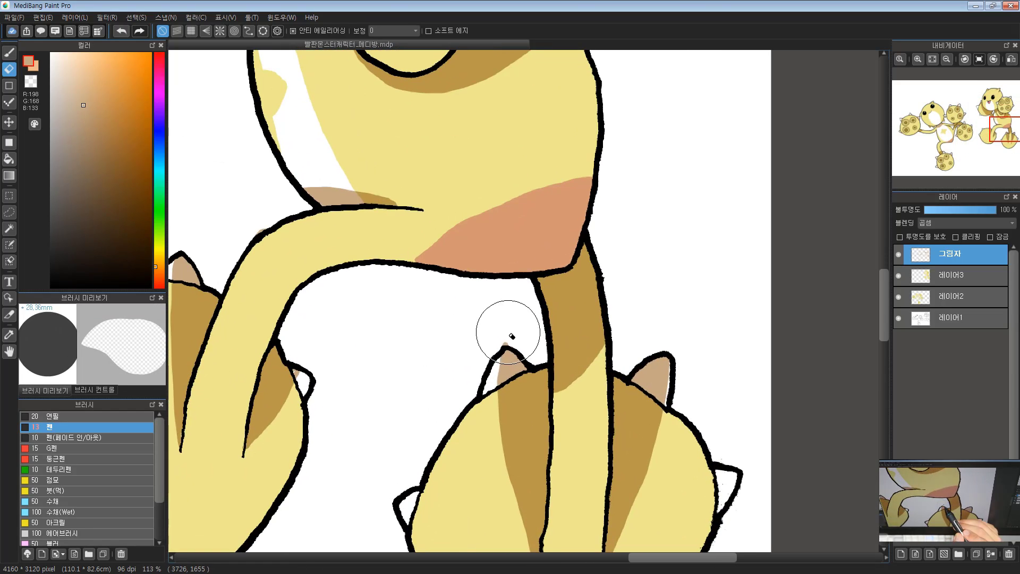
scroll(562, 302, "down", 5)
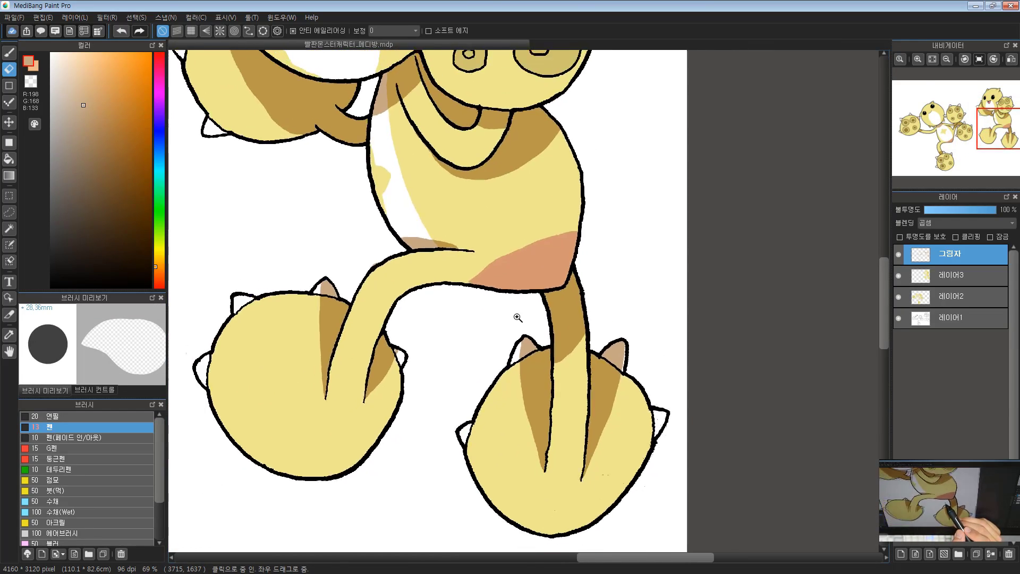
Step: Bucket-fill the small shadow beneath the pointed ear at the back of the right-hand monster's head with beige
left_click_drag(509, 228, 481, 326)
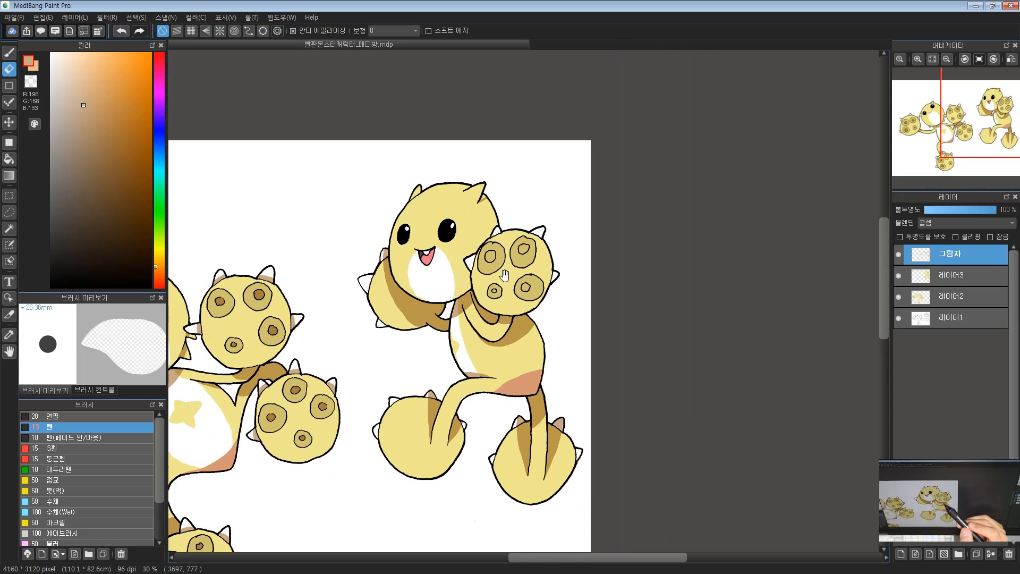
scroll(494, 115, "up", 4)
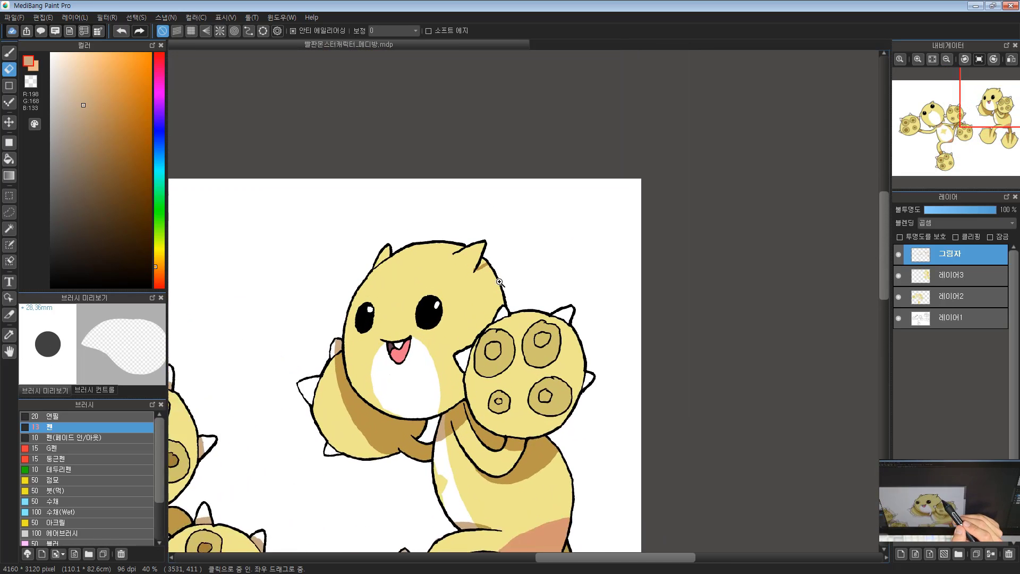
left_click(9, 158)
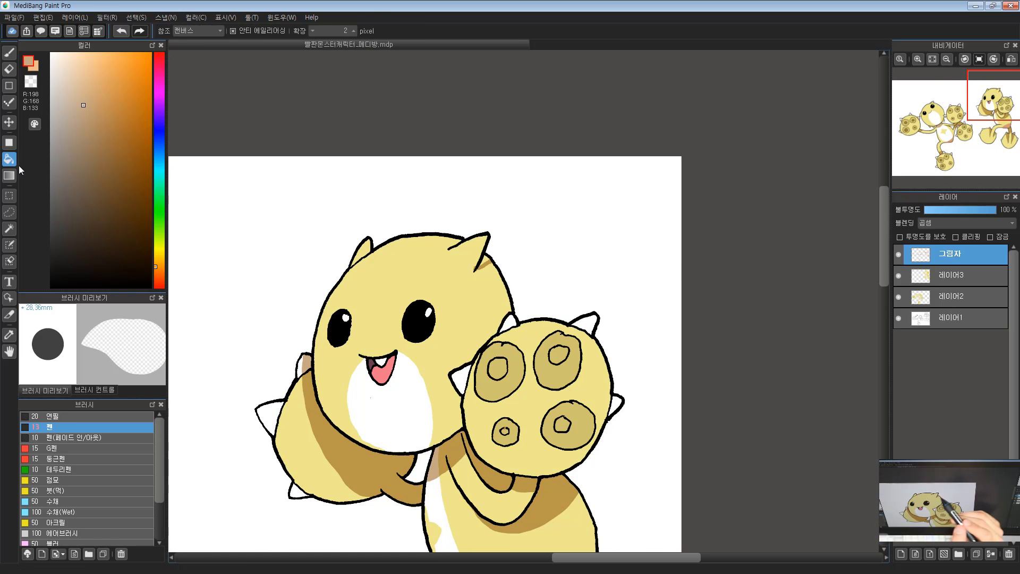
left_click(488, 255)
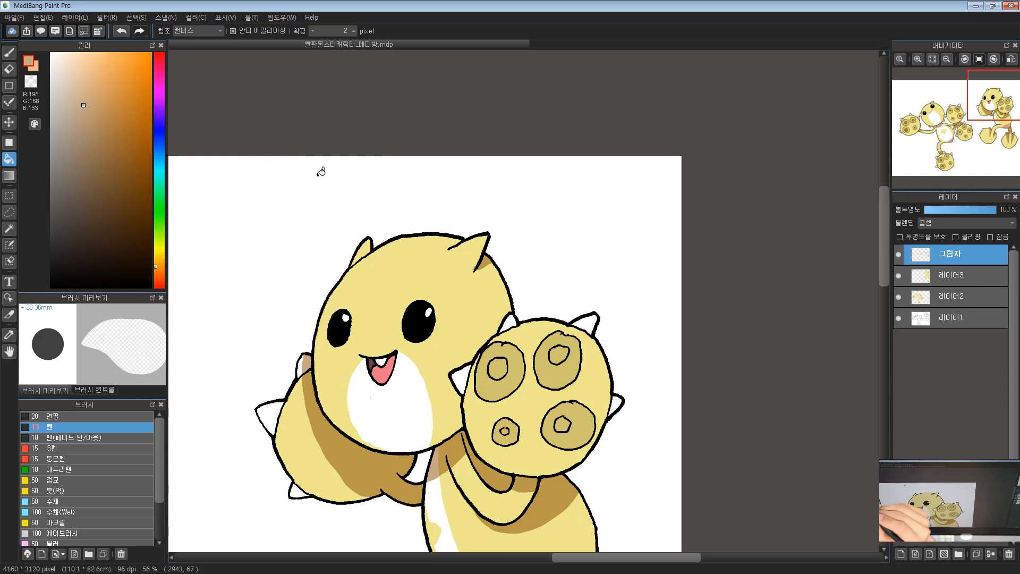
key("e")
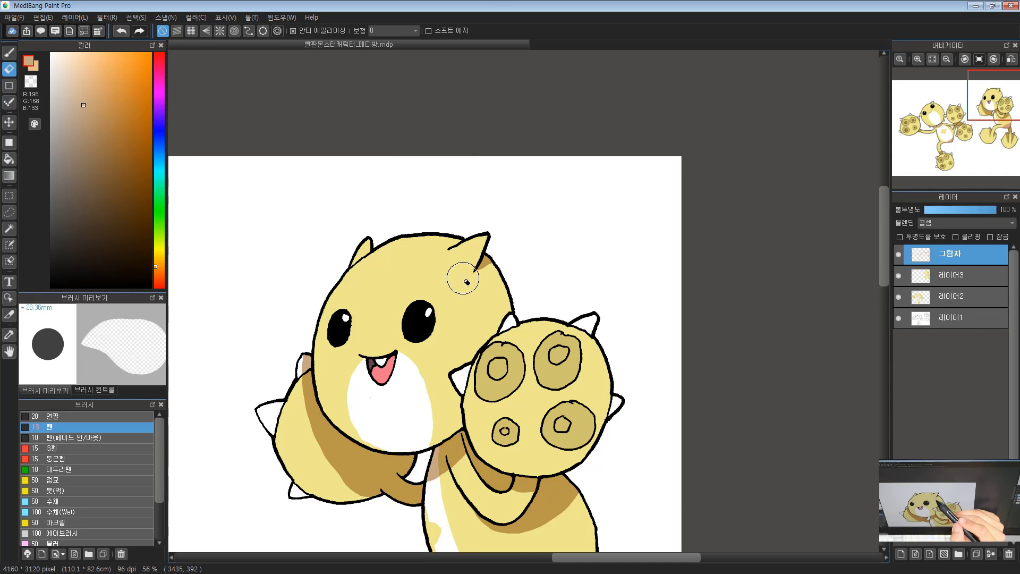
scroll(379, 260, "down", 2)
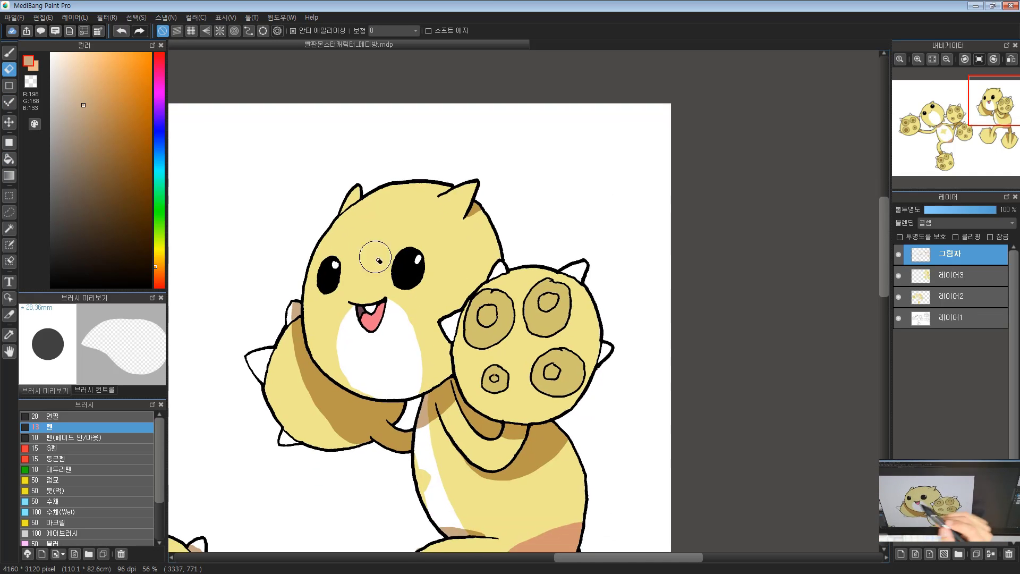
Step: Draw a small beige shadow mark just above the right-hand monster's mouth with the pen
left_click(10, 52)
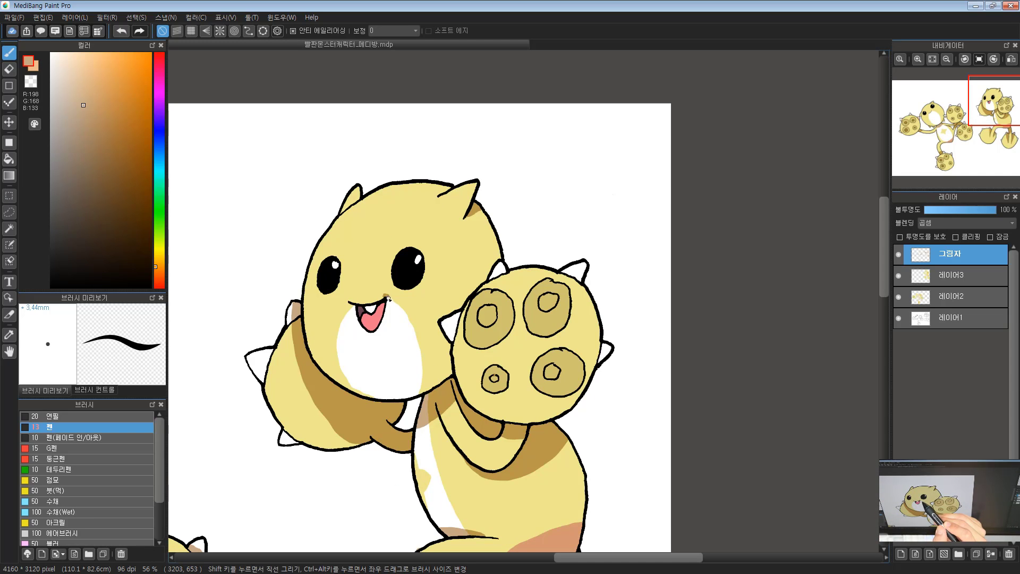
scroll(425, 276, "down", 3)
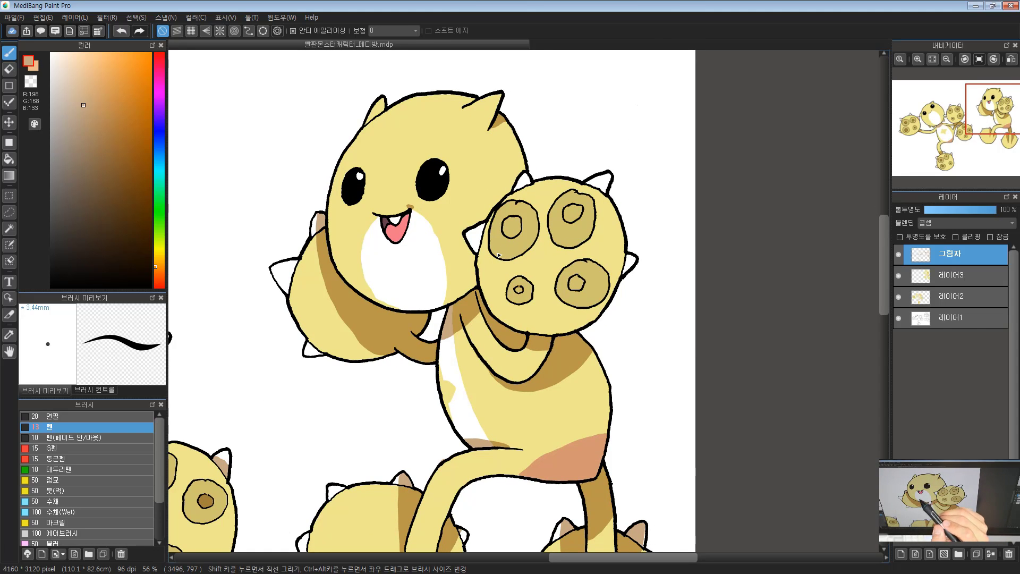
scroll(379, 209, "down", 4)
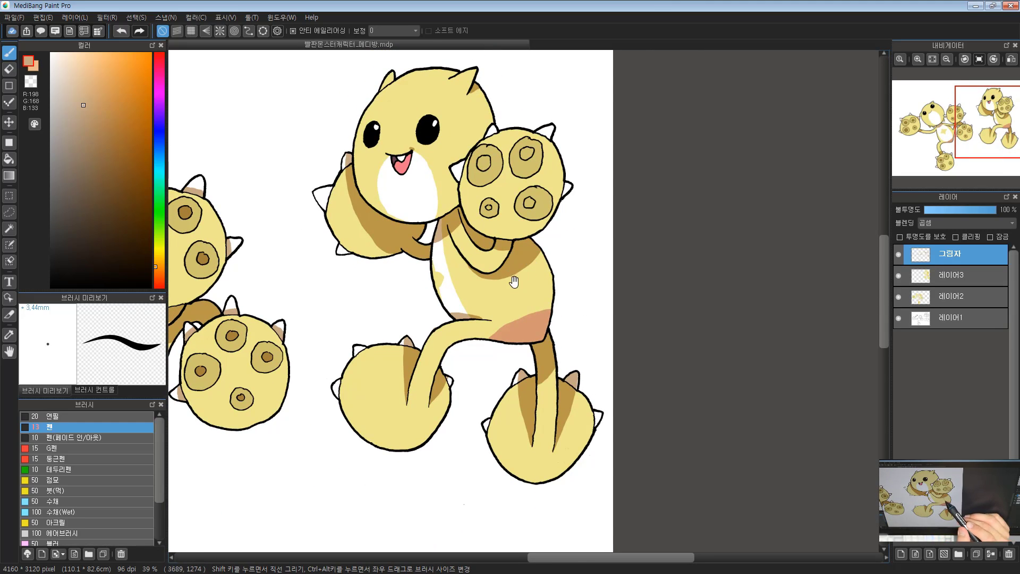
Step: Bucket-fill the inner circles of all four suckers on the right-hand monster's front paw with beige
left_click_drag(512, 278, 569, 308)
scroll(540, 267, "up", 5)
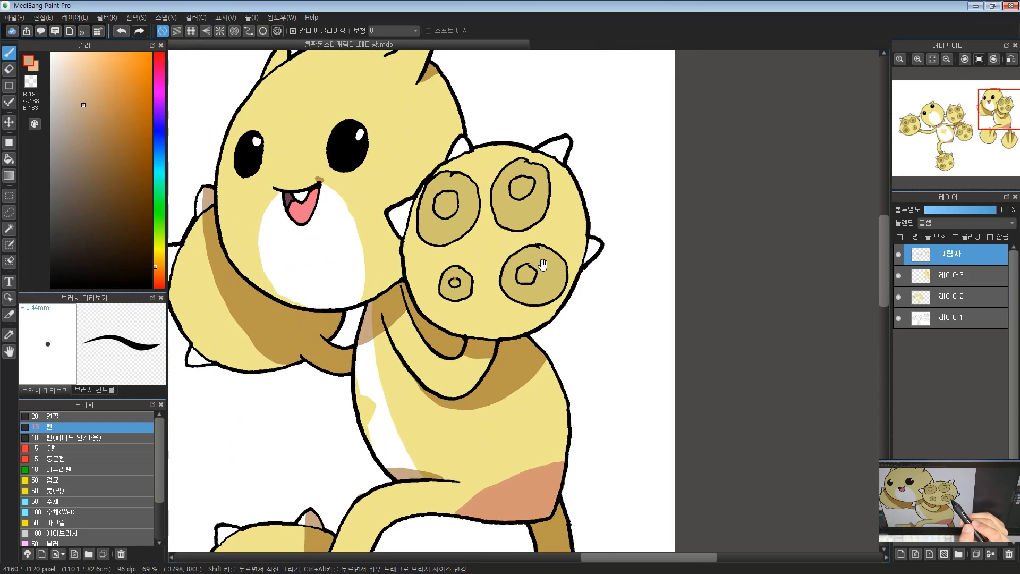
left_click(9, 158)
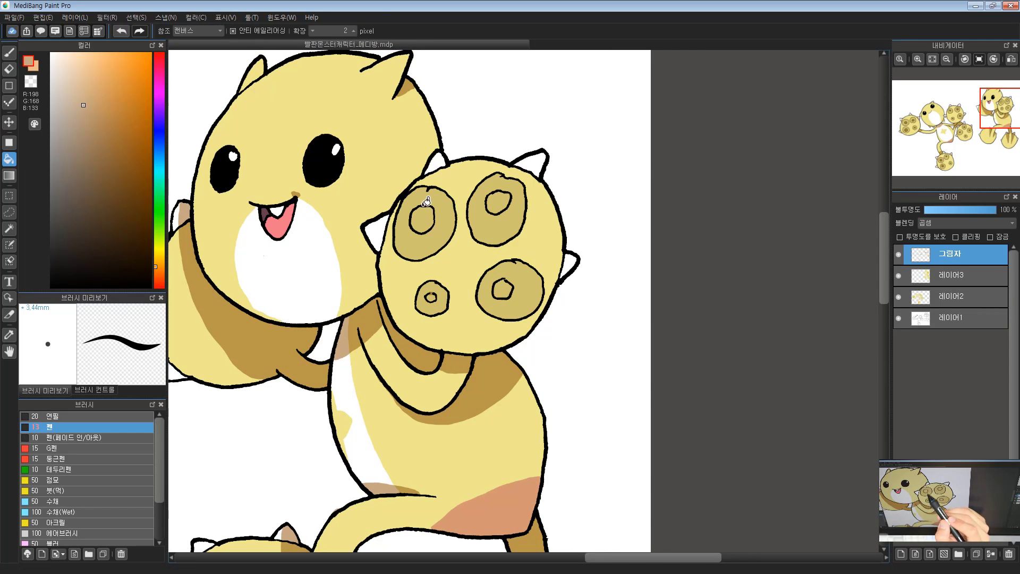
left_click(425, 213)
left_click(495, 202)
left_click(503, 287)
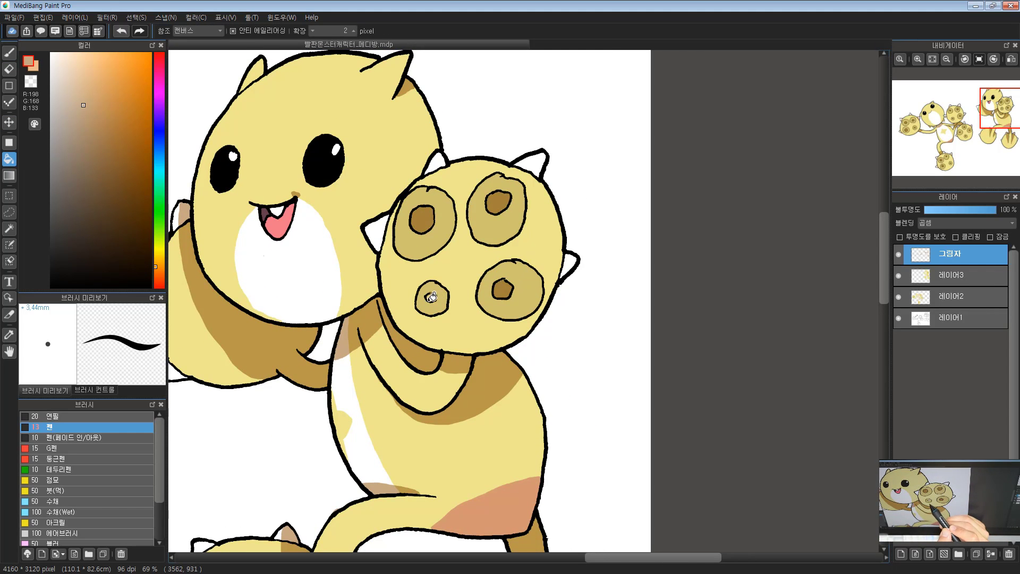
left_click(433, 295)
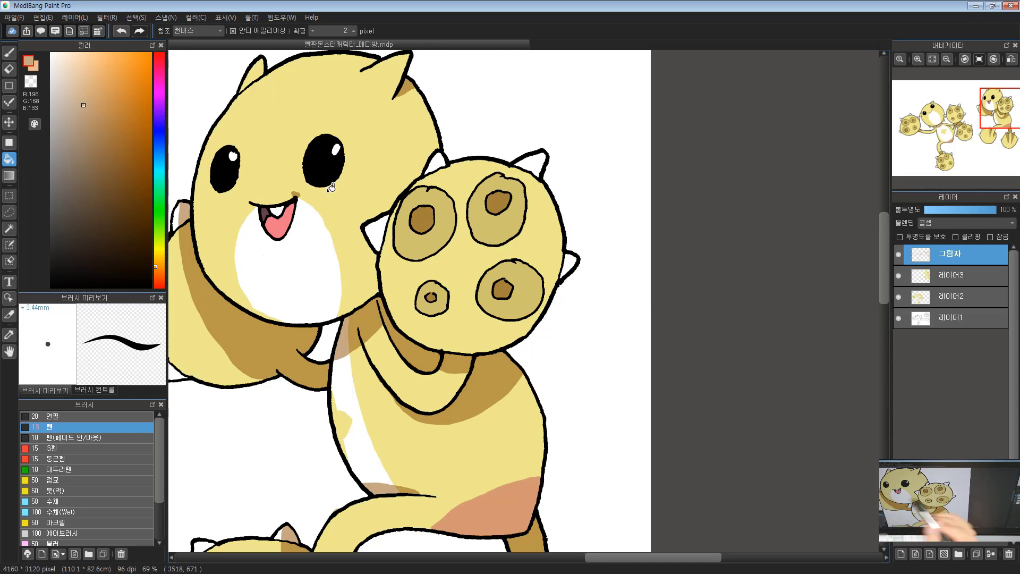
Step: Paint beige shadows with the pen at the base of the front paw's side claws and the back paw's lower claw
left_click(7, 54)
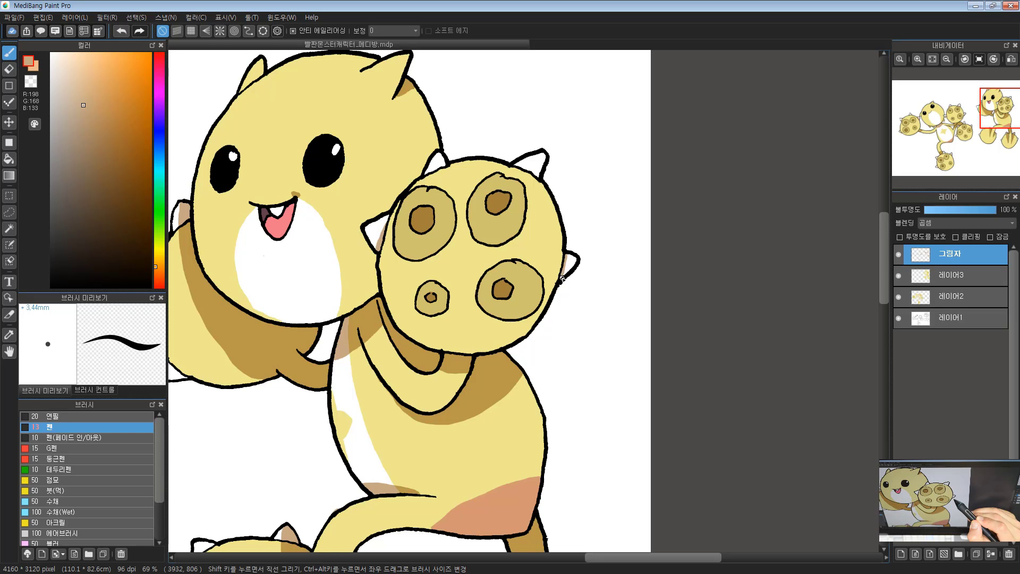
left_click_drag(497, 234, 654, 197)
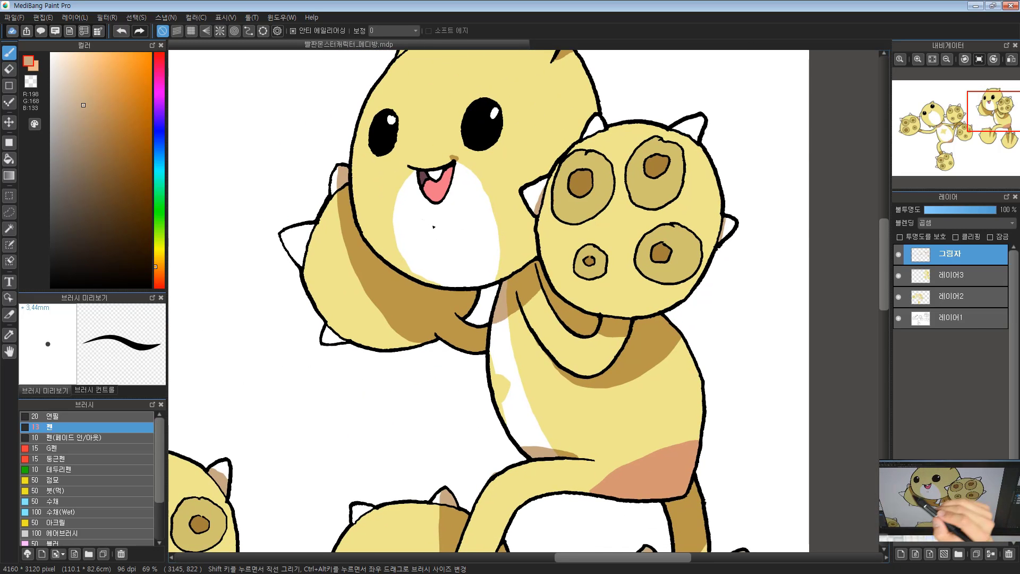
left_click_drag(327, 330, 339, 340)
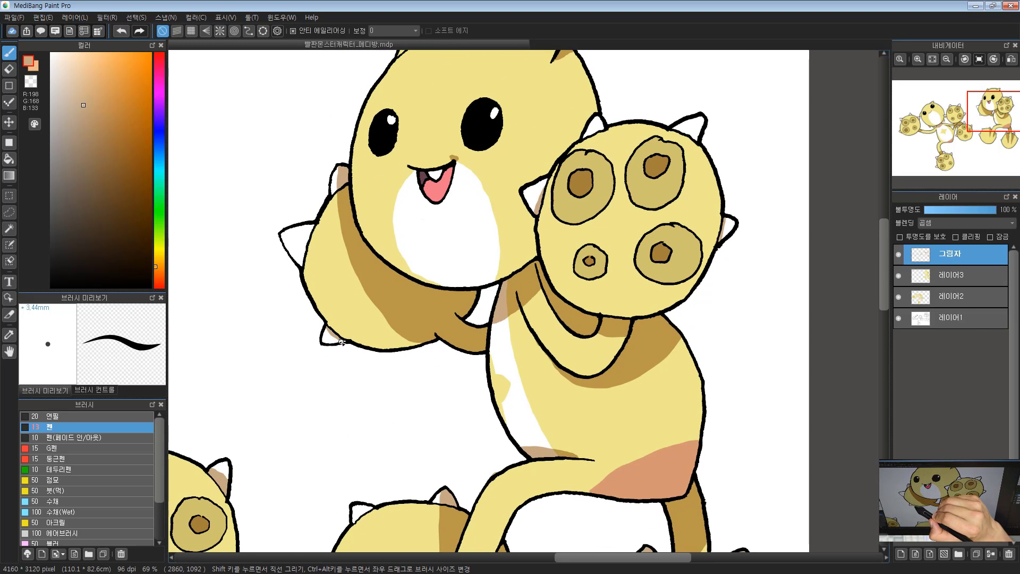
Step: Review the shading on the right-hand monster's feet and on both characters across the whole canvas
left_click_drag(424, 479, 440, 311)
left_click_drag(637, 311, 581, 405)
scroll(581, 405, "down", 5)
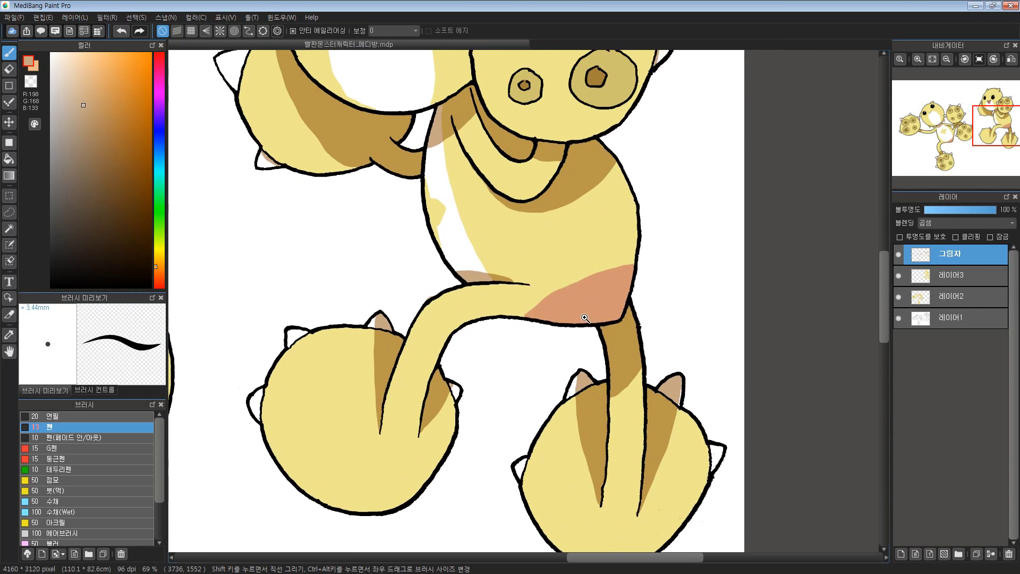
left_click_drag(461, 351, 574, 340)
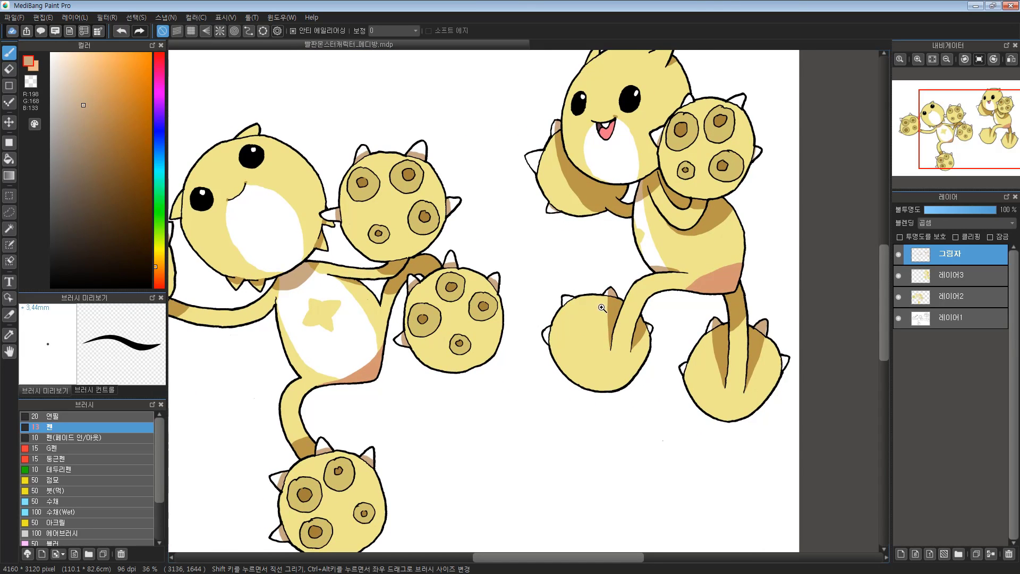
scroll(525, 373, "down", 2)
left_click_drag(525, 372, 604, 365)
left_click_drag(533, 431, 520, 434)
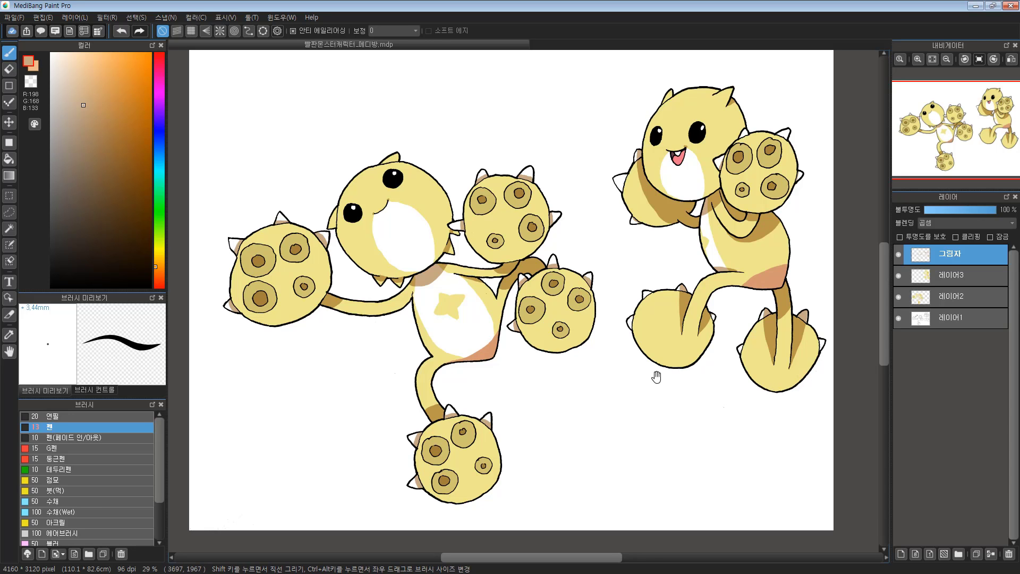
left_click_drag(719, 405, 721, 408)
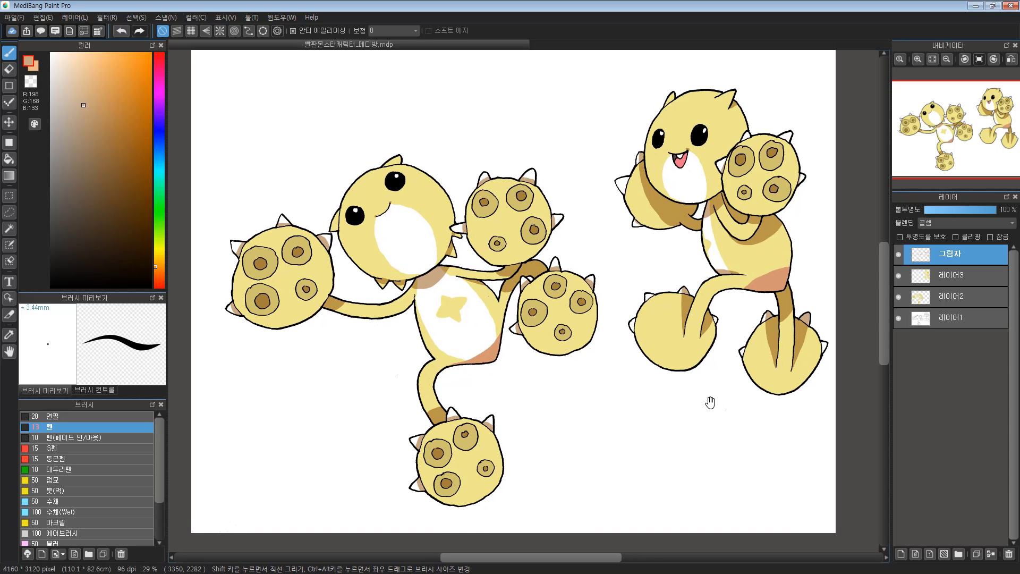